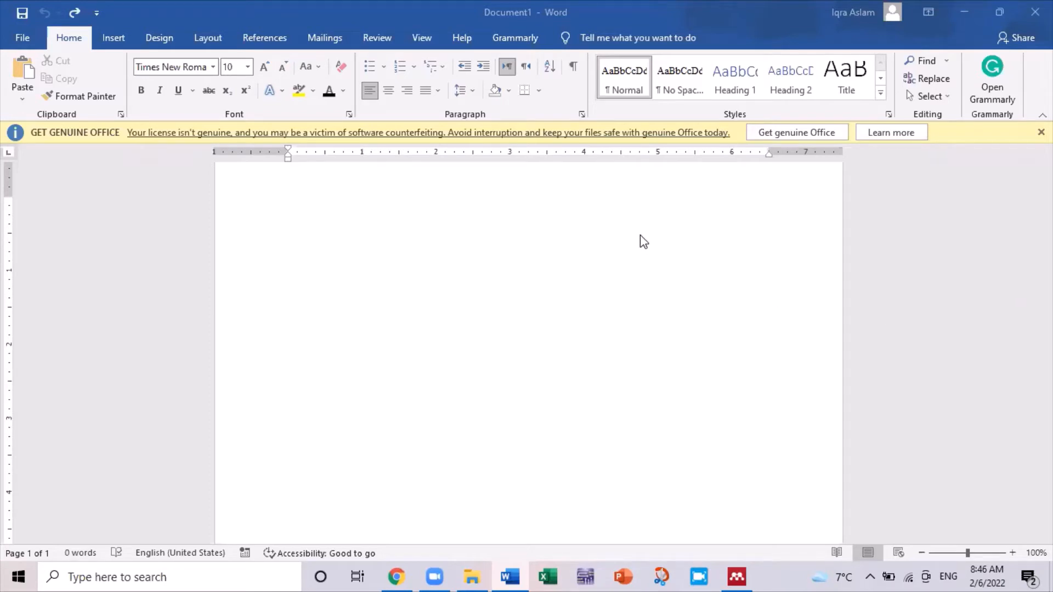
Set Times New Roman, Regular, size 10 as the default font for all documents based on the Normal template
{"action": "left_click", "coordinate": [350, 115]}
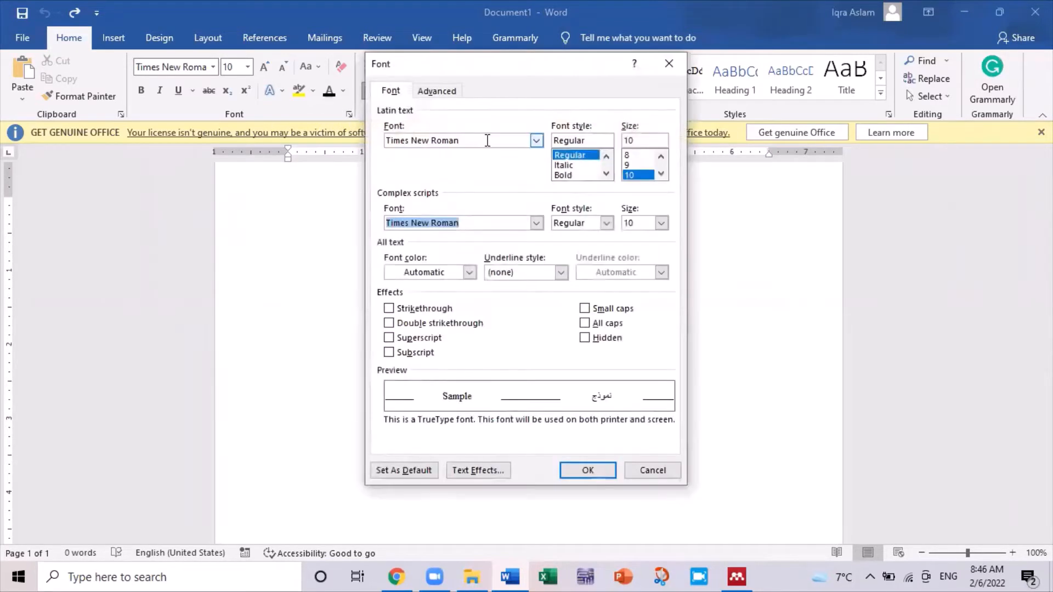
{"action": "left_click_drag", "start_coordinate": [488, 140], "coordinate": [381, 143]}
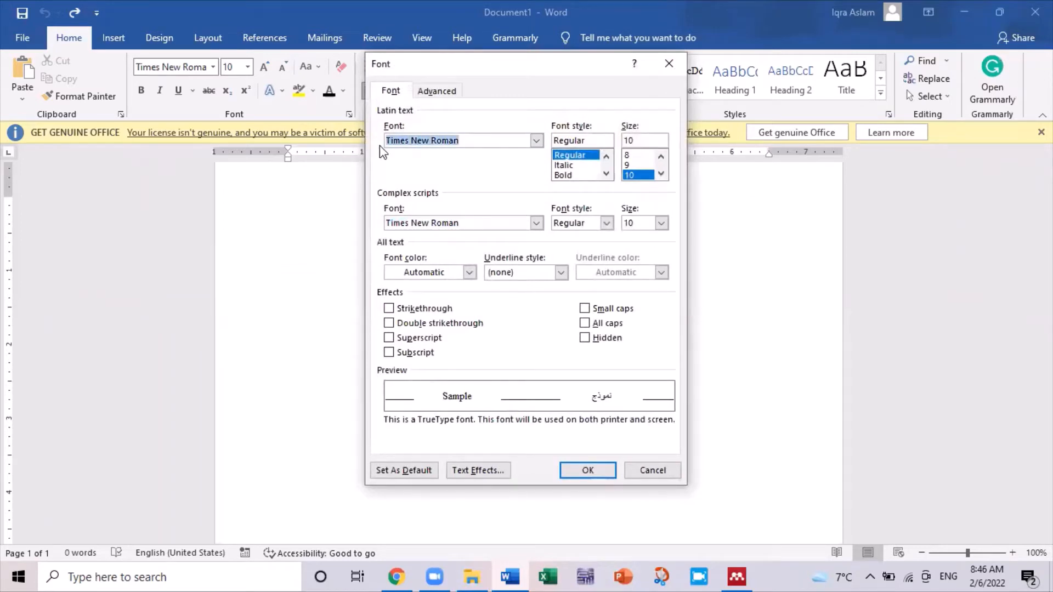
{"action": "left_click_drag", "start_coordinate": [484, 225], "coordinate": [365, 230]}
{"action": "left_click", "coordinate": [406, 471]}
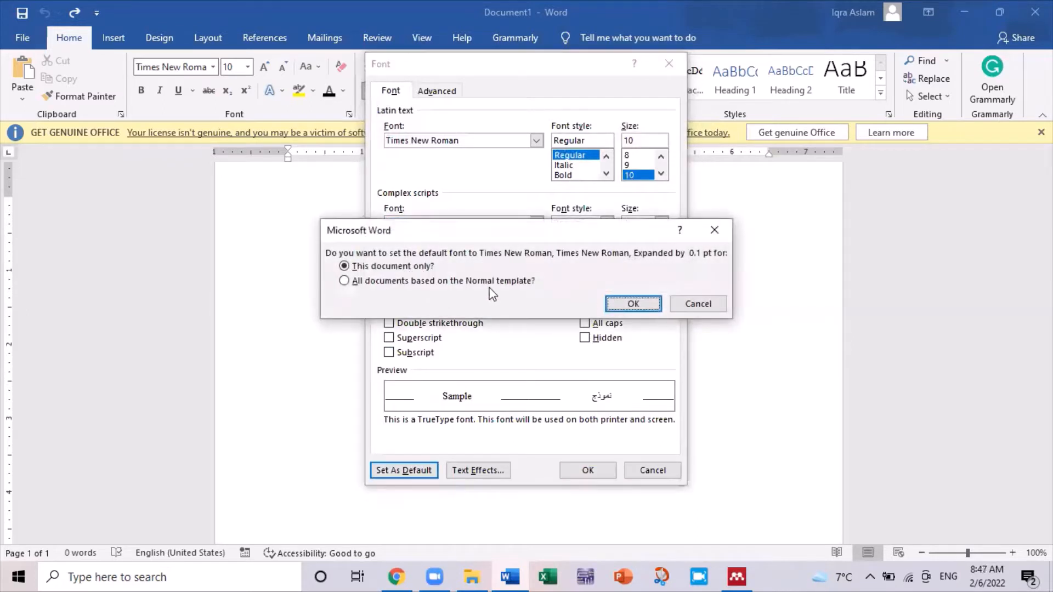
{"action": "left_click", "coordinate": [476, 282]}
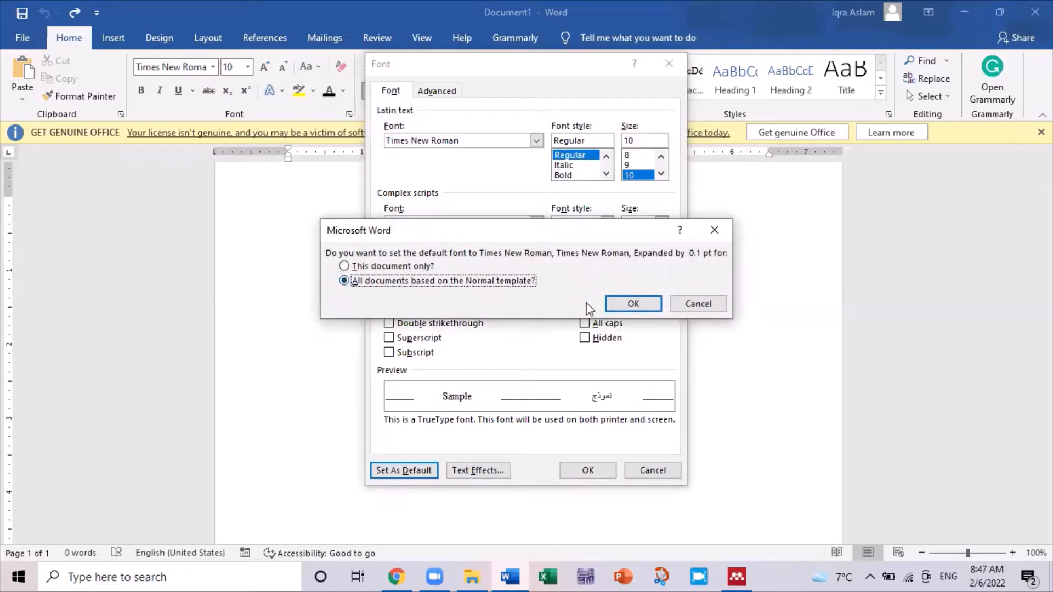
{"action": "left_click", "coordinate": [631, 303]}
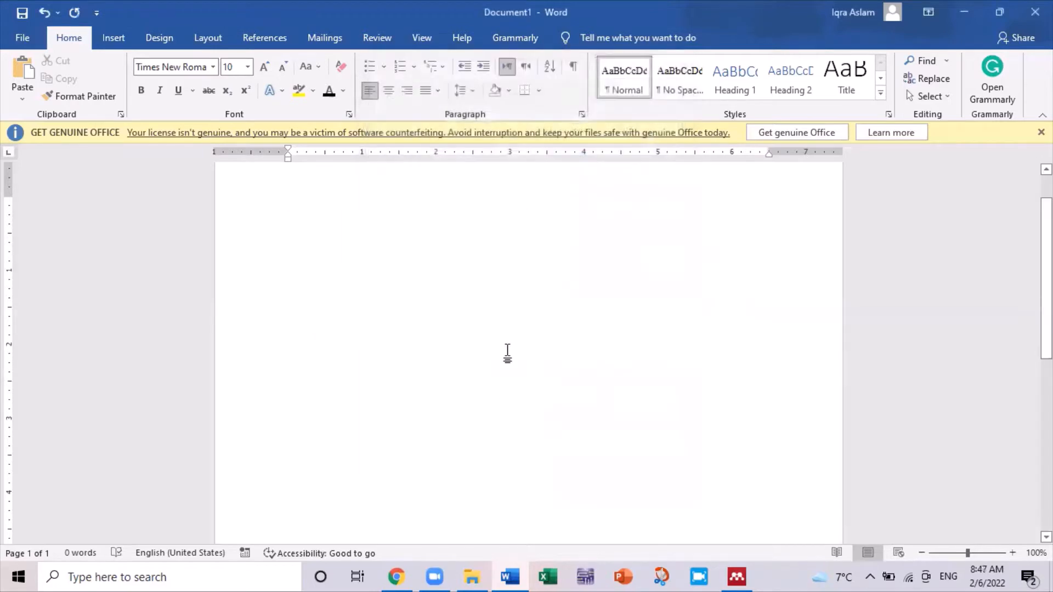
{"action": "left_click", "coordinate": [211, 36]}
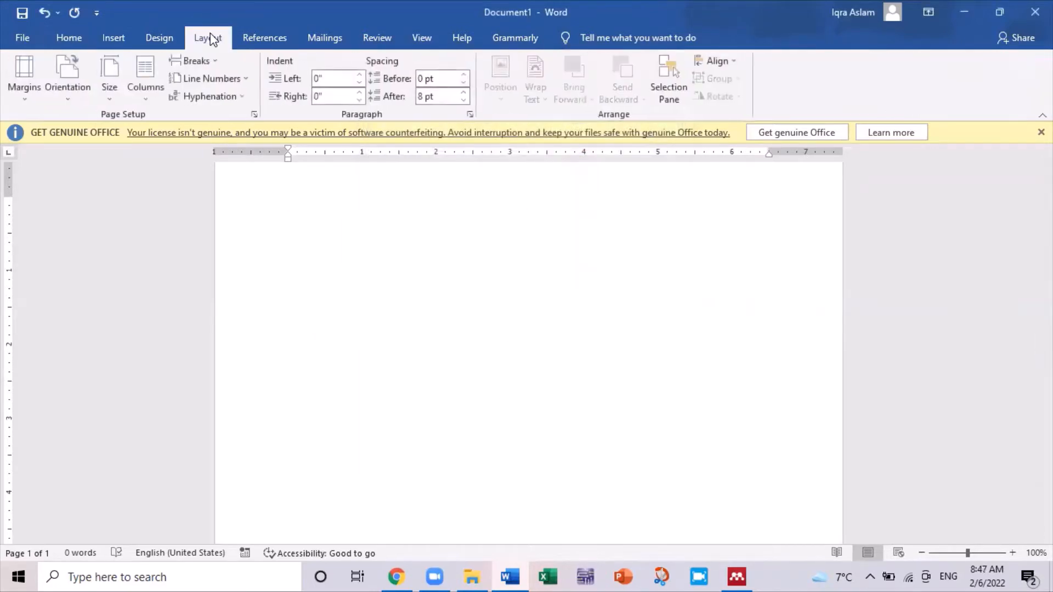
{"action": "left_click", "coordinate": [35, 83]}
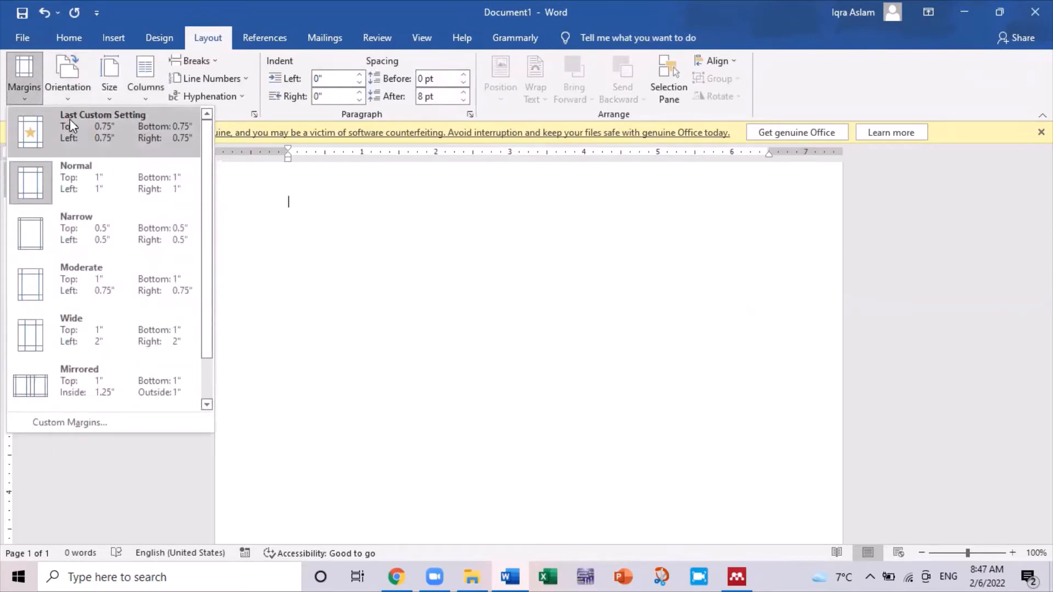
{"action": "left_click", "coordinate": [78, 424]}
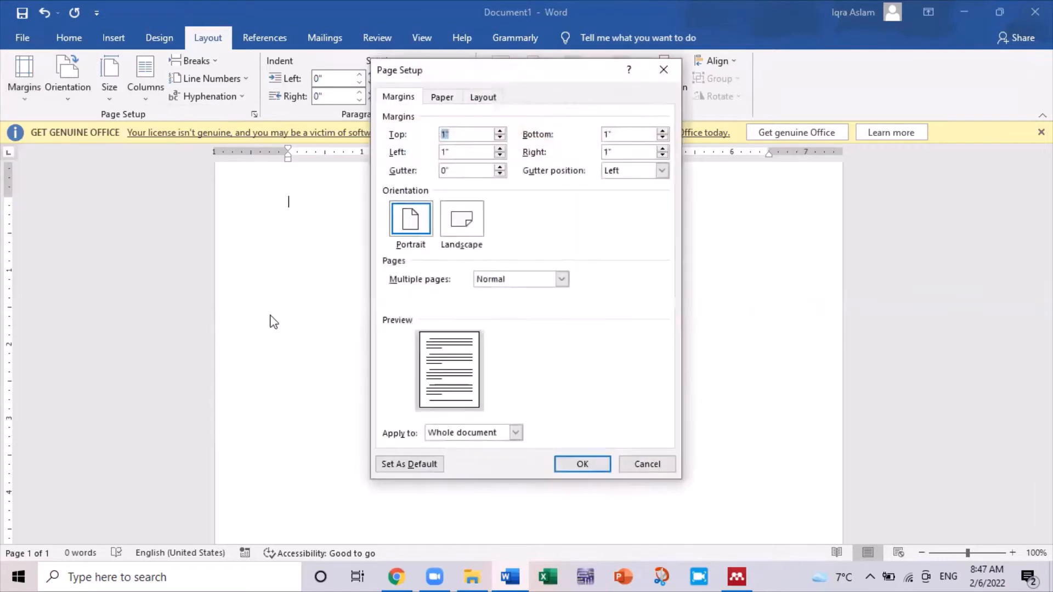
{"action": "left_click", "coordinate": [457, 153]}
{"action": "double_click", "coordinate": [620, 152]}
{"action": "left_click", "coordinate": [639, 464]}
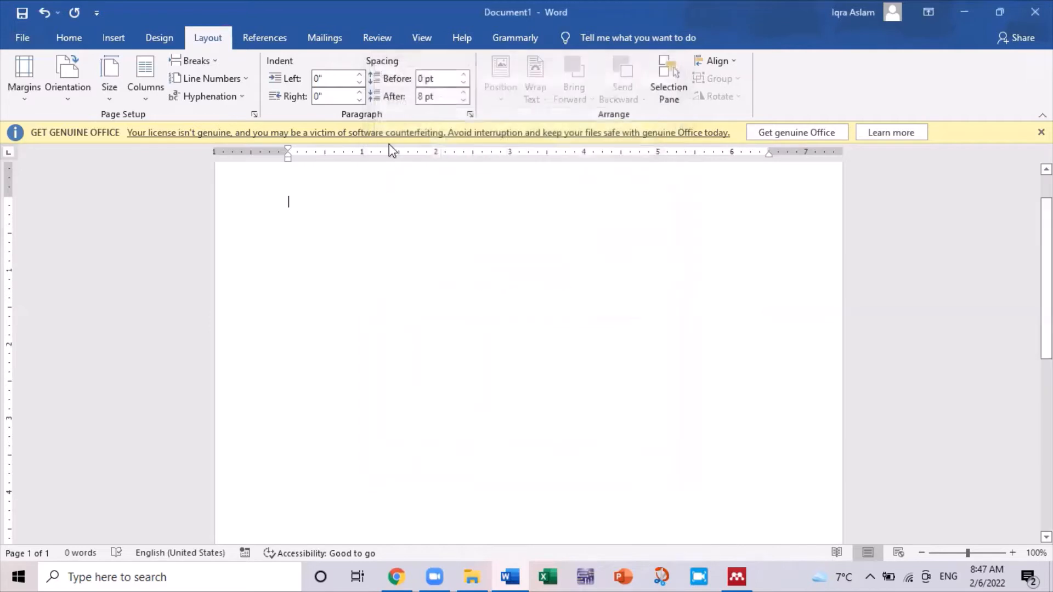
Apply the last custom margins of 0.75" on all sides and set the paper size to Letter, 8.5" x 11"
{"action": "left_click", "coordinate": [35, 67]}
{"action": "left_click", "coordinate": [71, 137]}
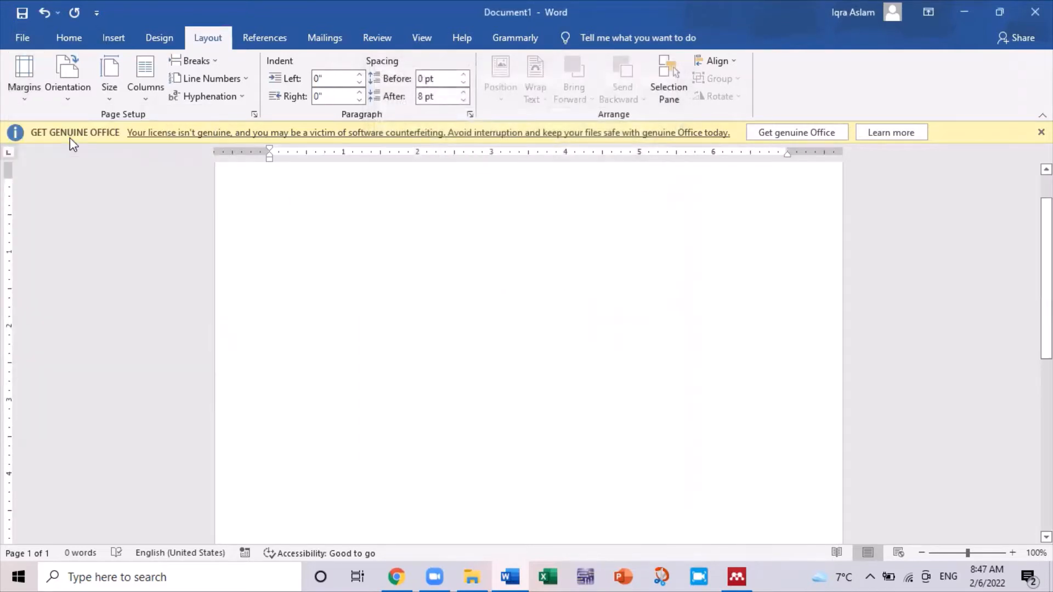
{"action": "left_click", "coordinate": [111, 101]}
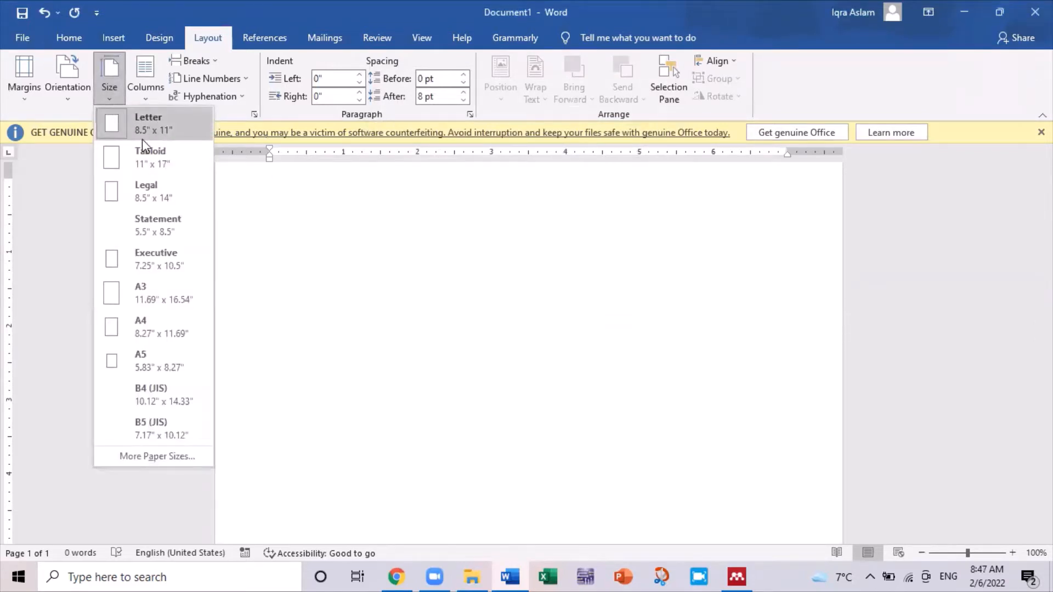
{"action": "left_click", "coordinate": [158, 126]}
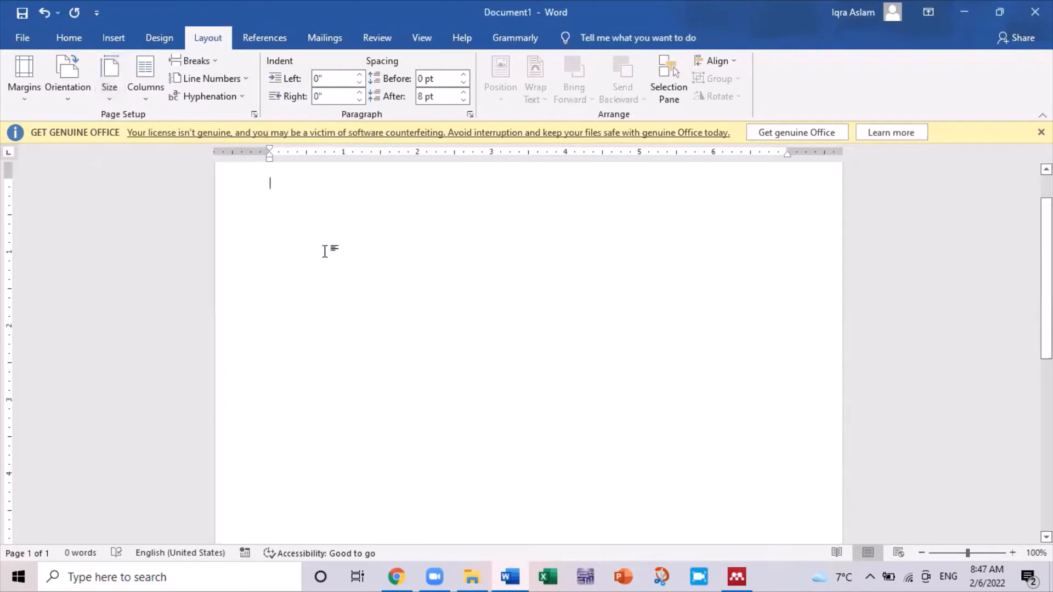
Centre the first line and enter the title "Your Project Name"
{"action": "left_click", "coordinate": [67, 38]}
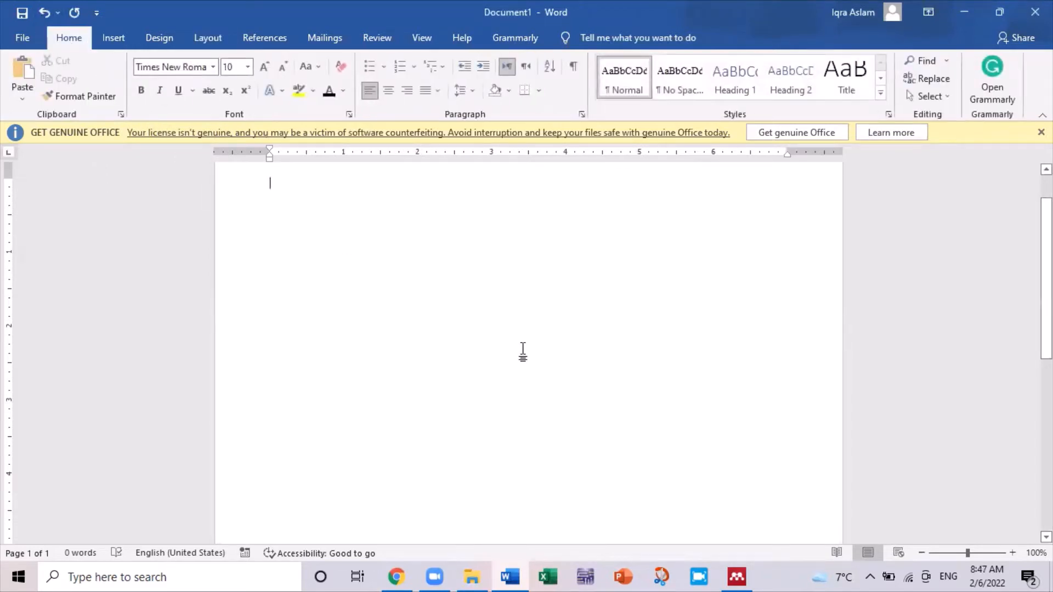
{"action": "key", "text": "ctrl+e"}
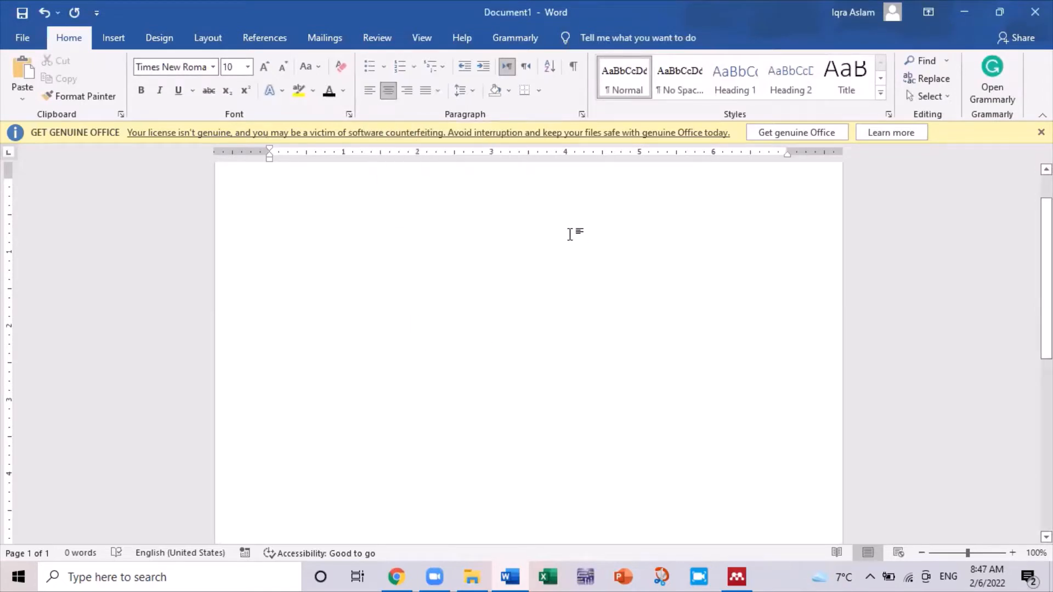
{"action": "type", "text": "Your P"}
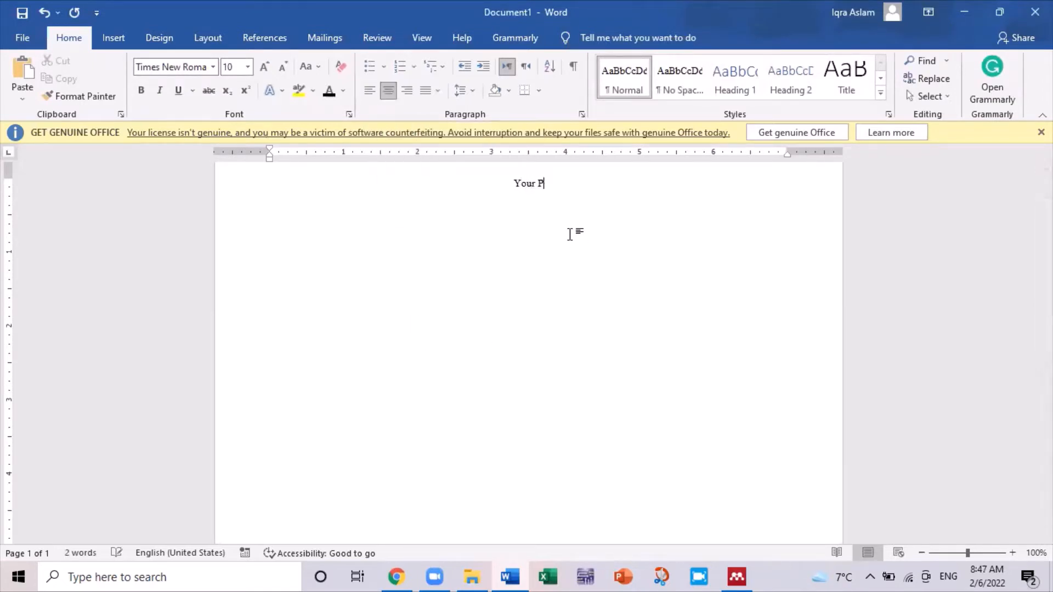
{"action": "type", "text": "roject Name"}
Set the title's font size to 20 and make it bold
{"action": "key", "text": "ctrl+a"}
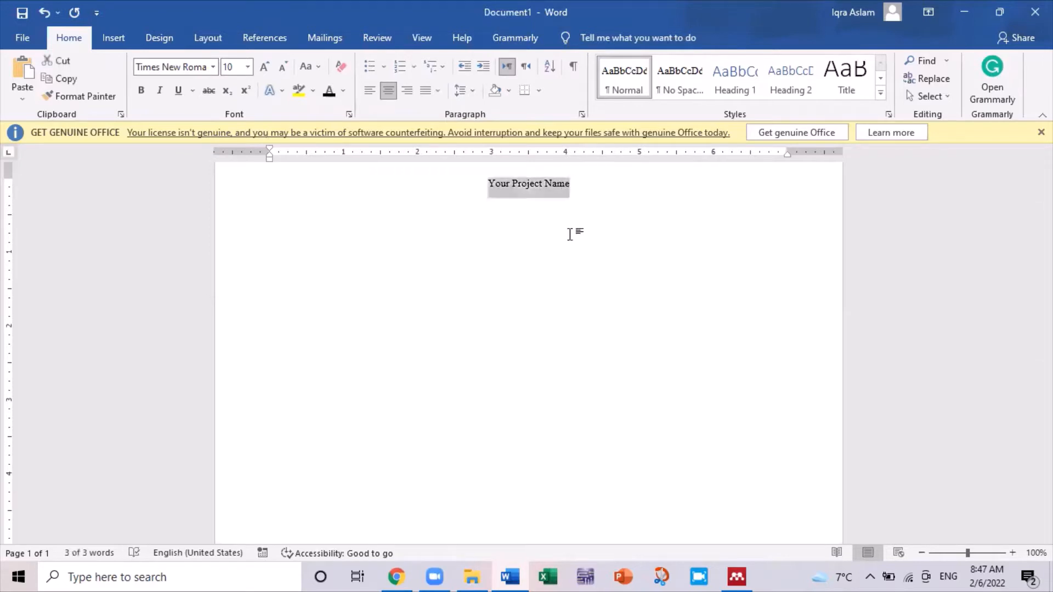
{"action": "left_click", "coordinate": [226, 67]}
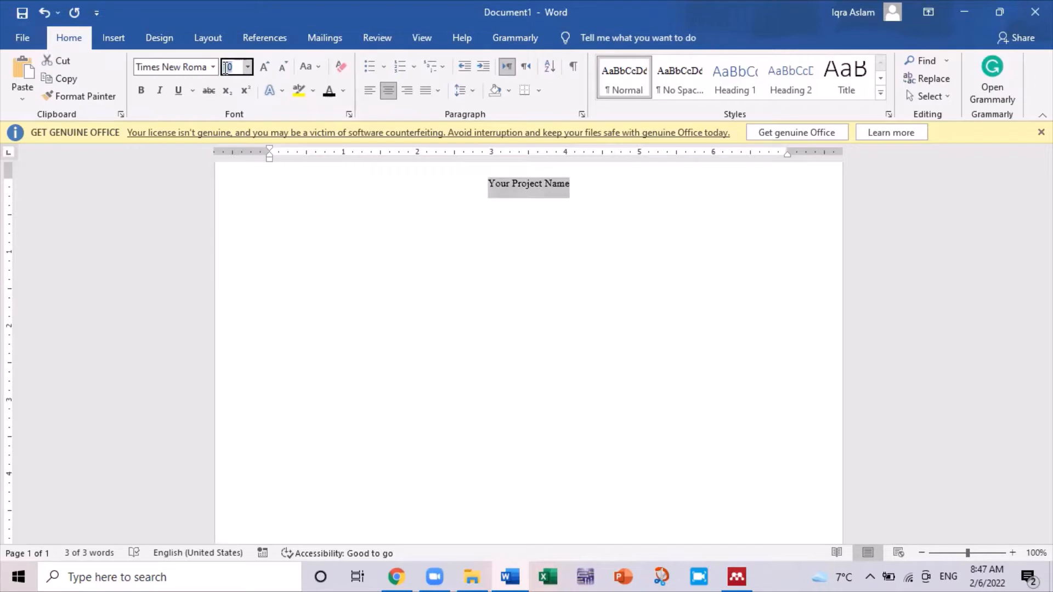
{"action": "type", "text": "20"}
{"action": "key", "text": "Return"}
{"action": "key", "text": "Right"}
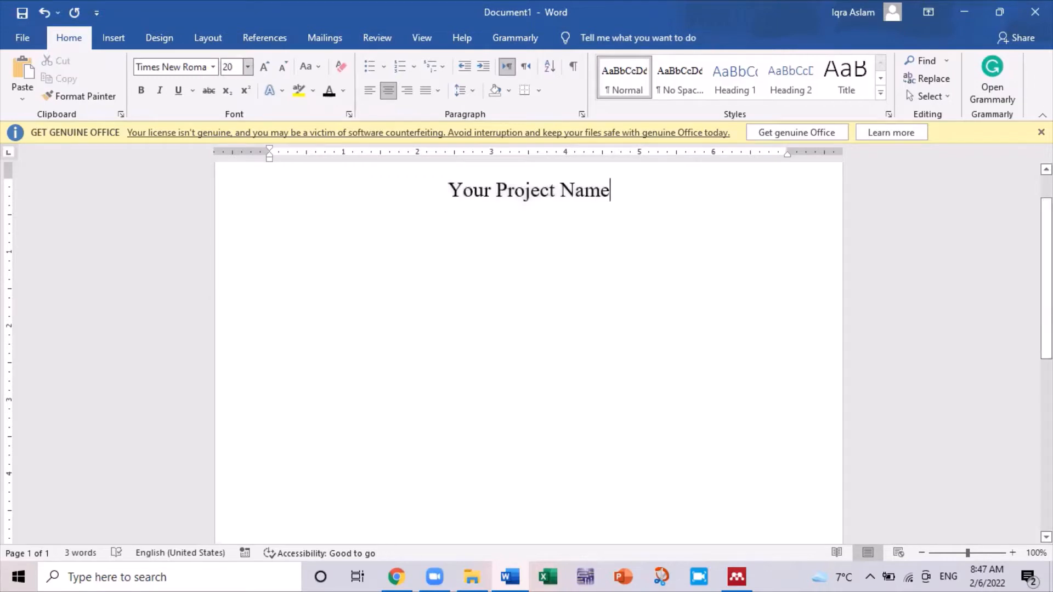
{"action": "key", "text": "ctrl+a"}
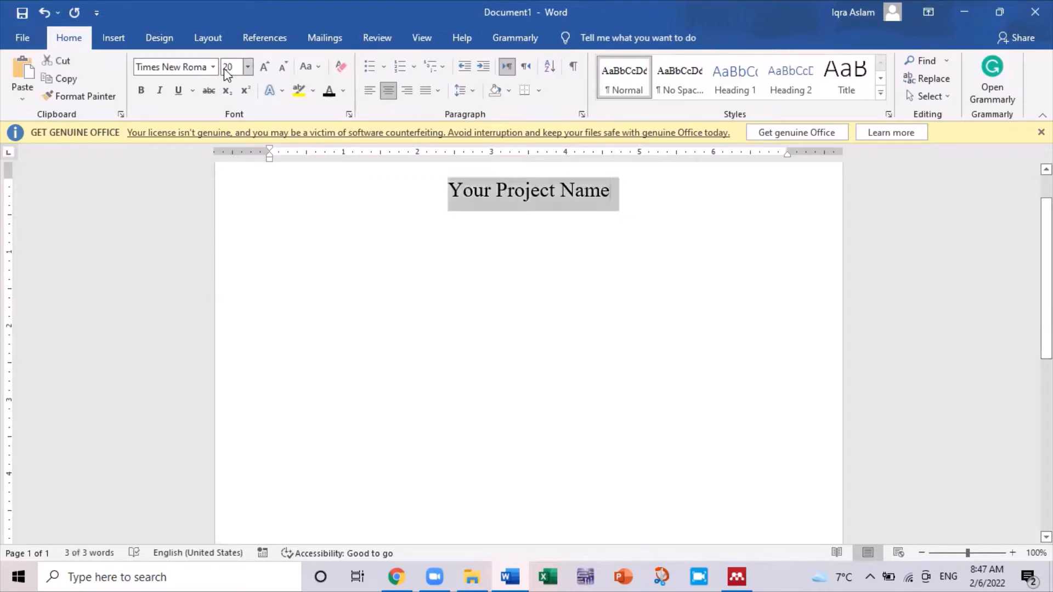
{"action": "left_click", "coordinate": [141, 90]}
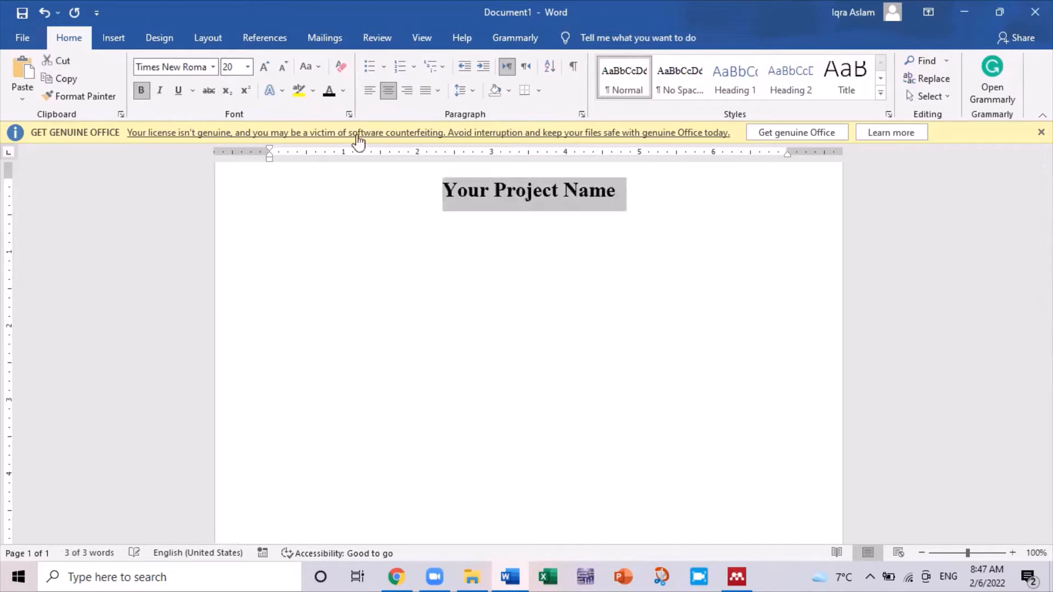
Apply the Small caps font effect to the title
{"action": "right_click", "coordinate": [540, 194]}
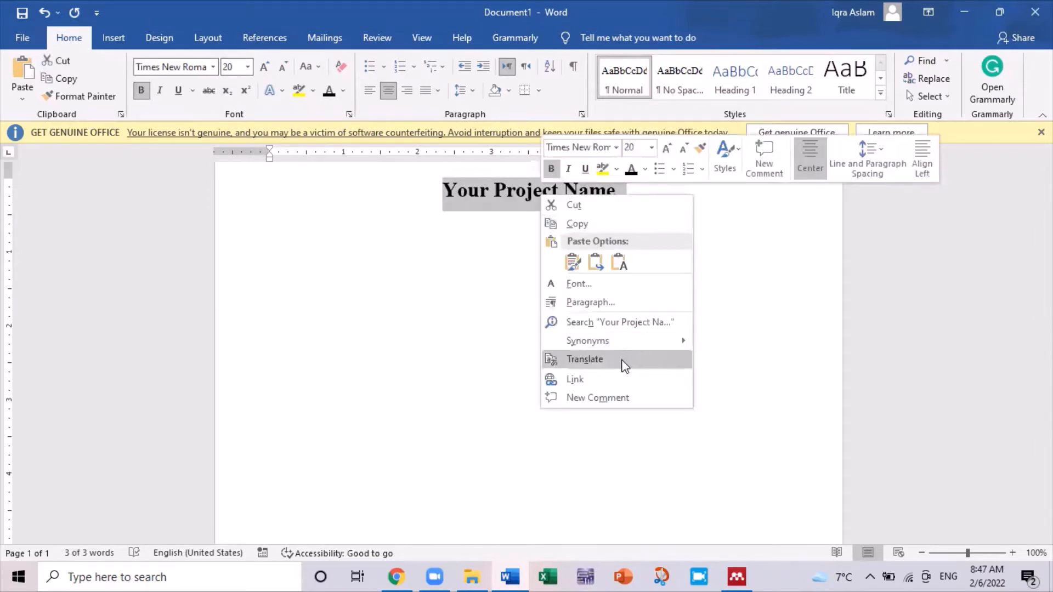
{"action": "left_click", "coordinate": [640, 283]}
{"action": "left_click", "coordinate": [624, 311]}
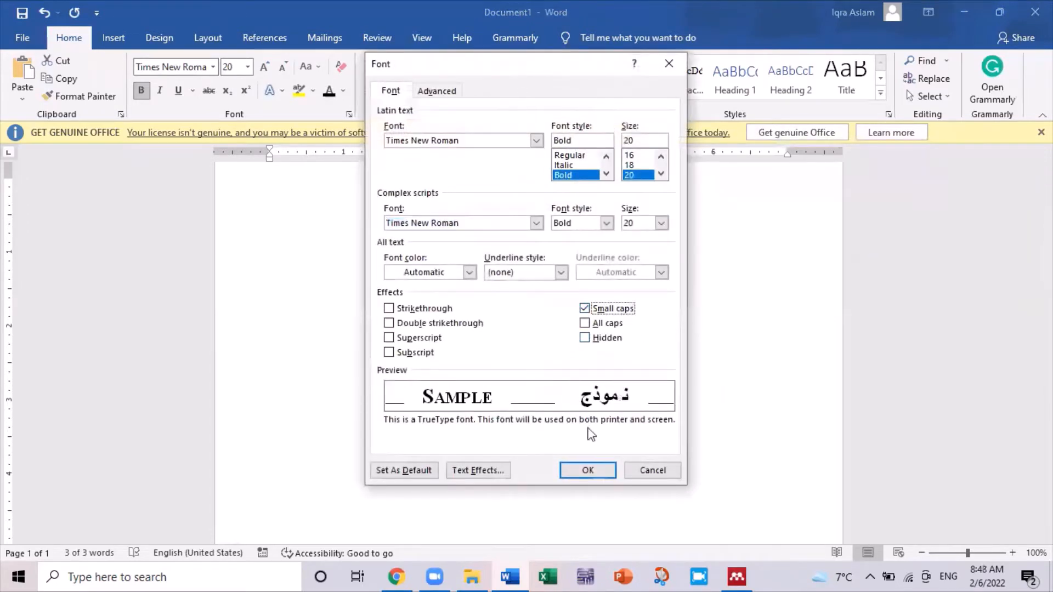
{"action": "left_click", "coordinate": [588, 471]}
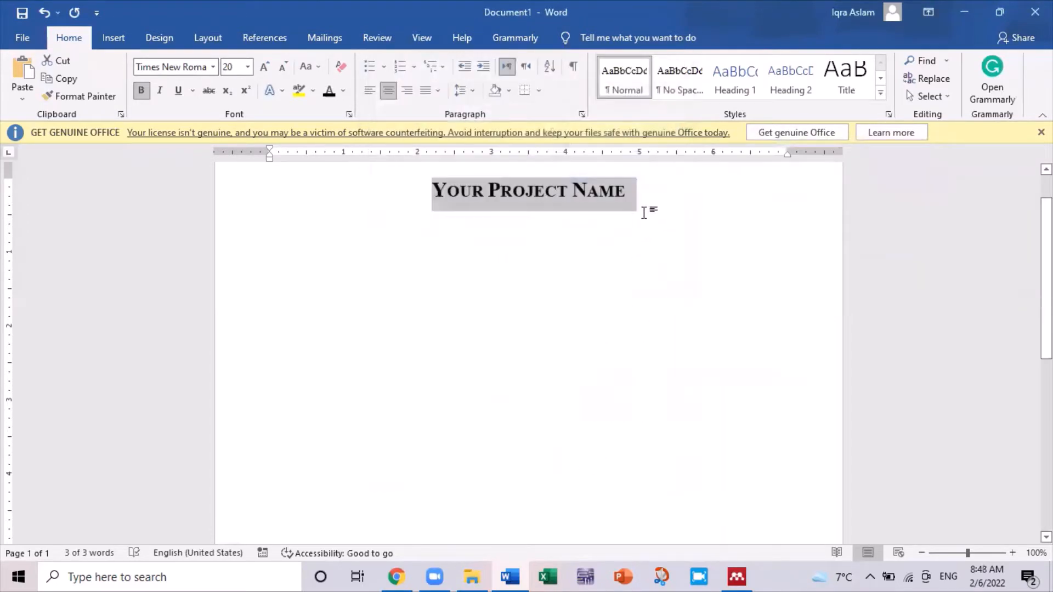
Copy the student, date and submission details from the lab manual PDF in Chrome and paste them on a new line below the title in Word
{"action": "left_click", "coordinate": [645, 213]}
{"action": "key", "text": "Return"}
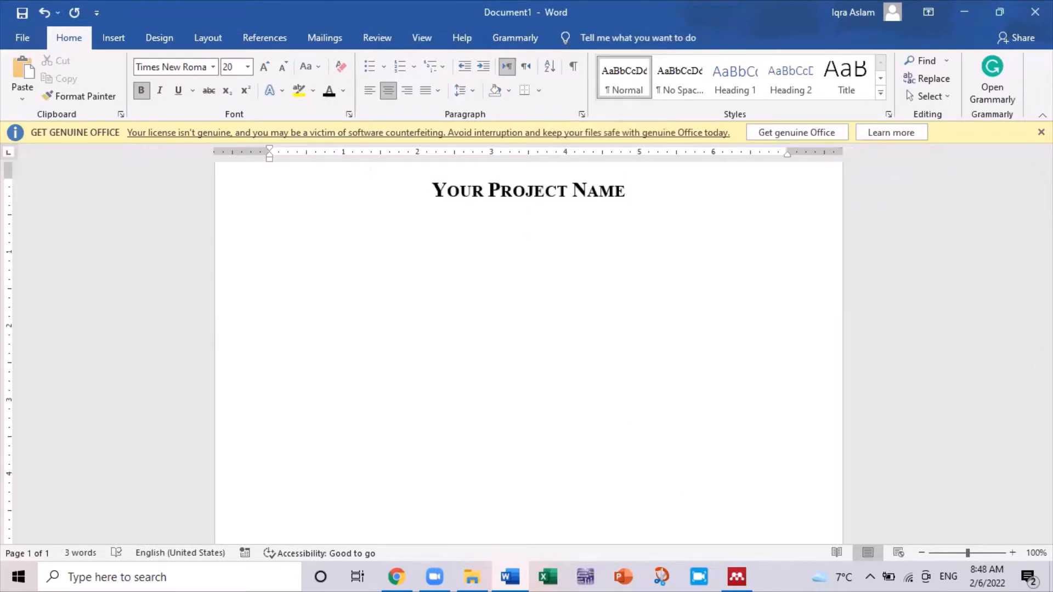
{"action": "key", "text": "alt+Tab"}
{"action": "key", "text": "alt+Tab"}
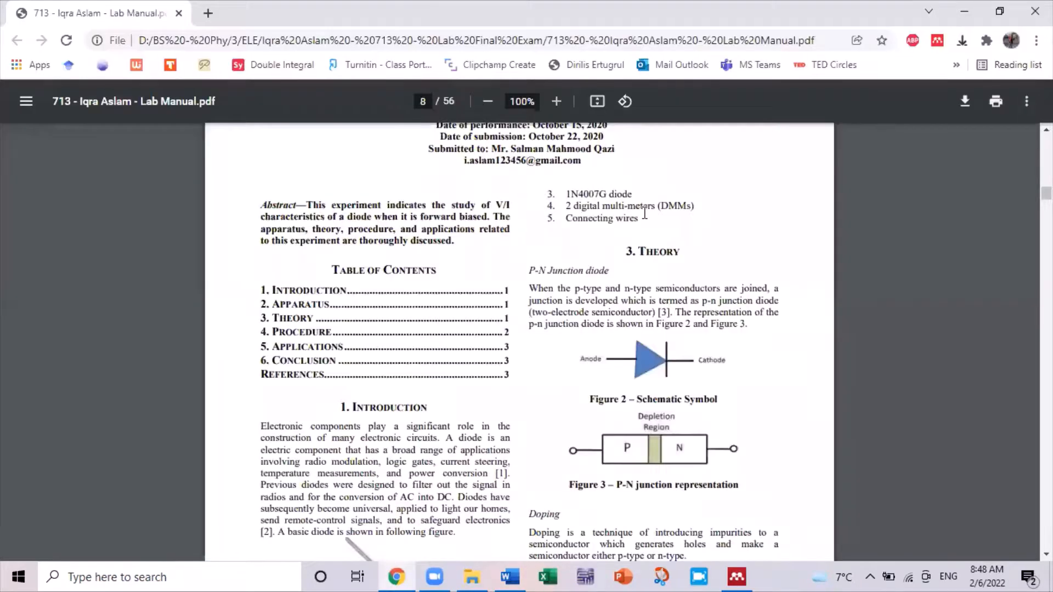
{"action": "scroll", "coordinate": [645, 213], "scroll_direction": "up", "scroll_amount": 1}
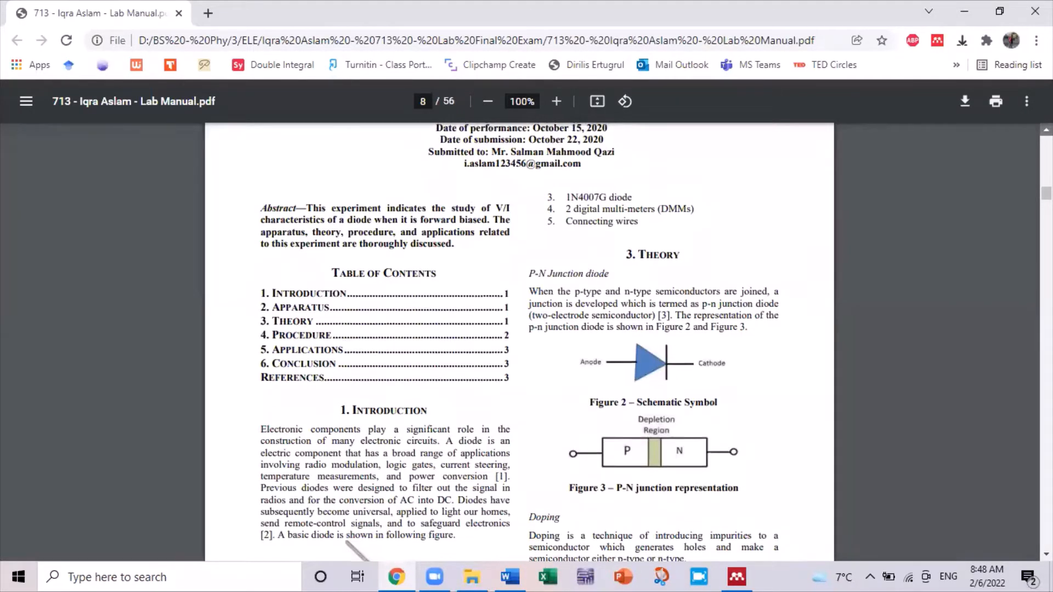
{"action": "scroll", "coordinate": [356, 550], "scroll_direction": "up", "scroll_amount": 2}
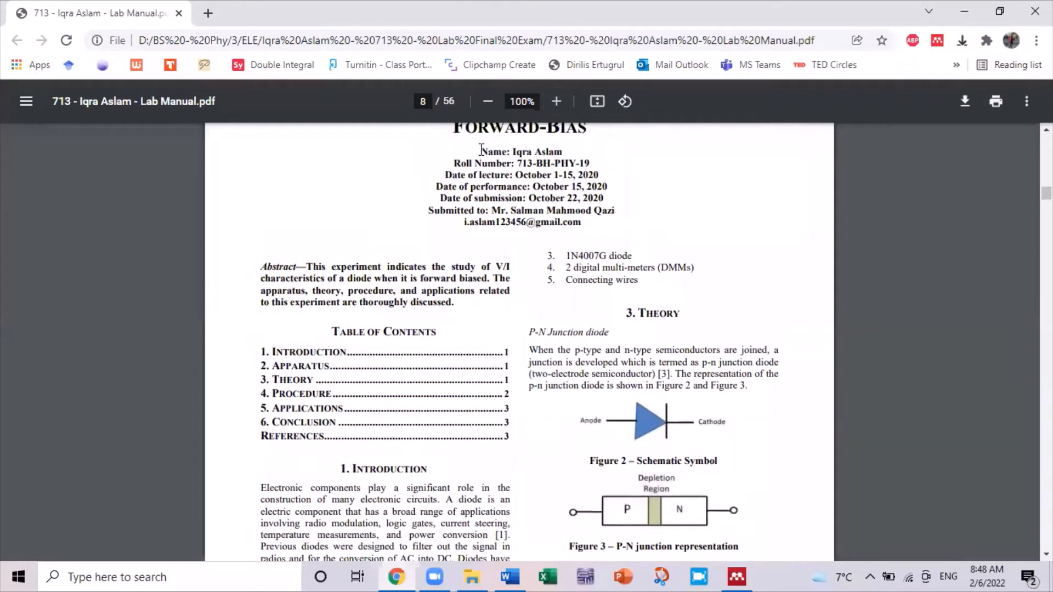
{"action": "left_click_drag", "start_coordinate": [481, 149], "coordinate": [583, 235]}
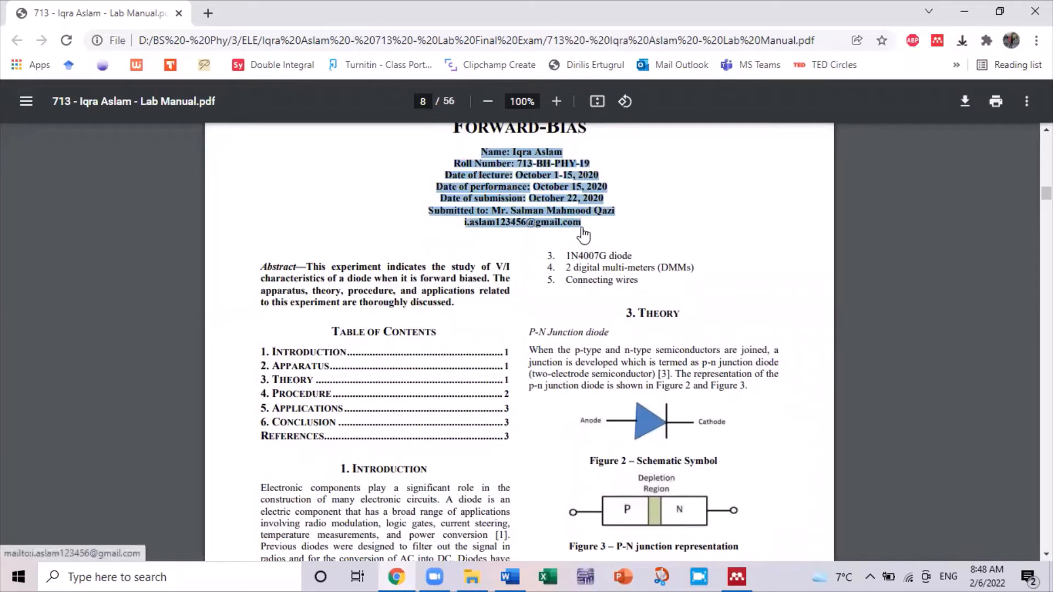
{"action": "key", "text": "ctrl+c"}
{"action": "key", "text": "alt+Tab"}
{"action": "key", "text": "ctrl+v"}
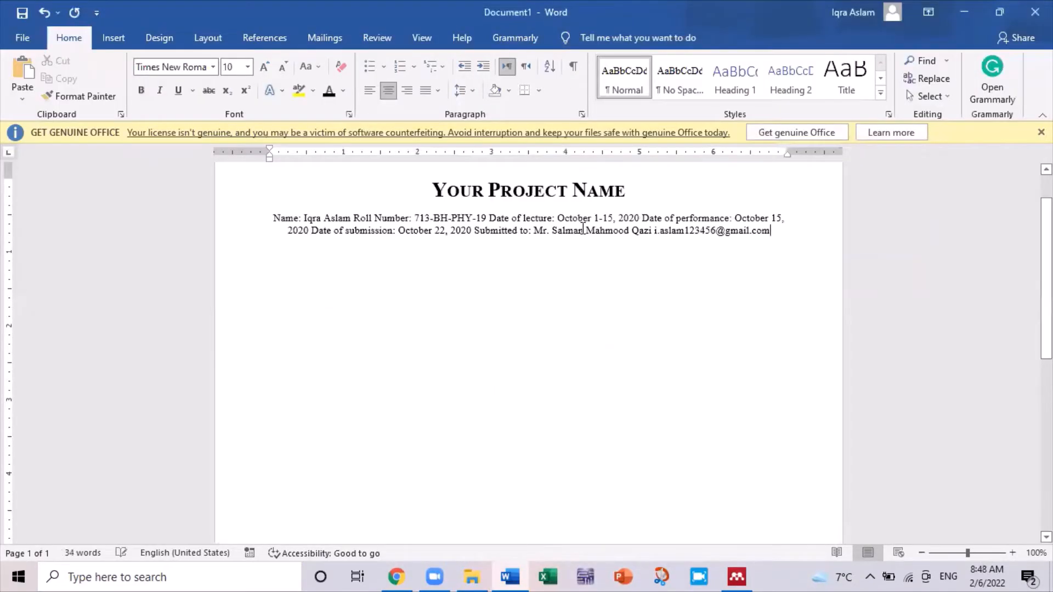
Split the pasted details so the student's name, roll number and date of lecture each stand on their own line
{"action": "left_click", "coordinate": [353, 216]}
{"action": "key", "text": "Return"}
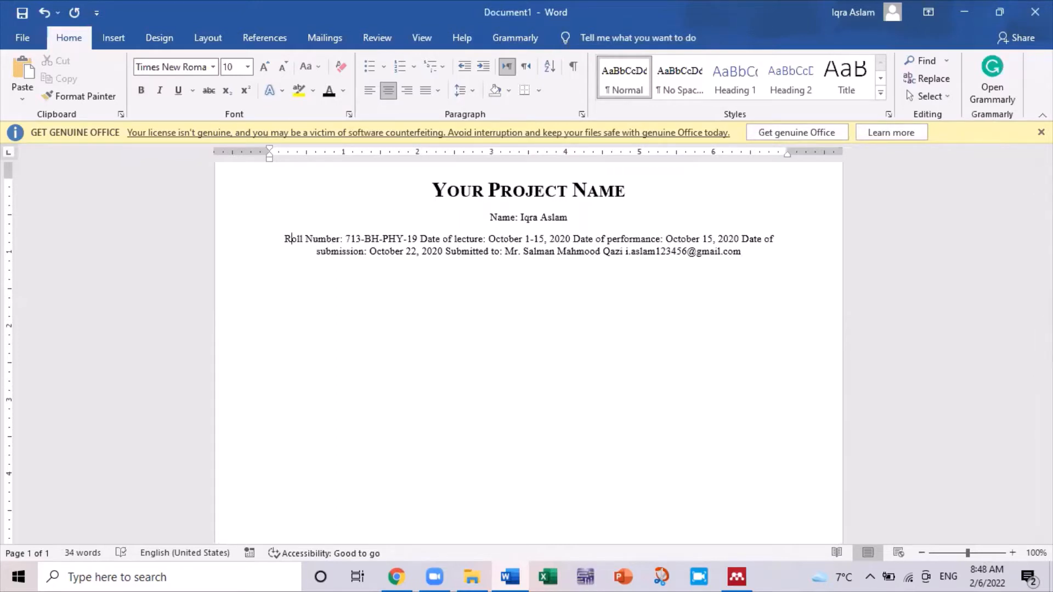
{"action": "left_click", "coordinate": [419, 239]}
{"action": "key", "text": "Return"}
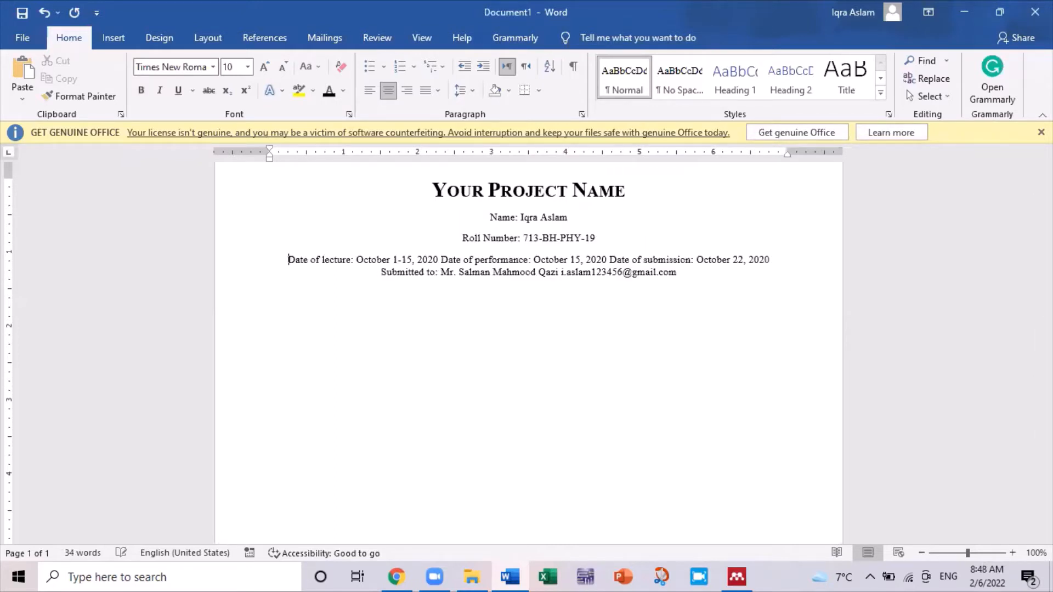
{"action": "key", "text": "ctrl+Right"}
{"action": "key", "text": "ctrl+Right"}
{"action": "key", "text": "ctrl+Right"}
{"action": "key", "text": "ctrl+Right"}
{"action": "key", "text": "ctrl+Right"}
{"action": "key", "text": "ctrl+Right"}
{"action": "key", "text": "Return"}
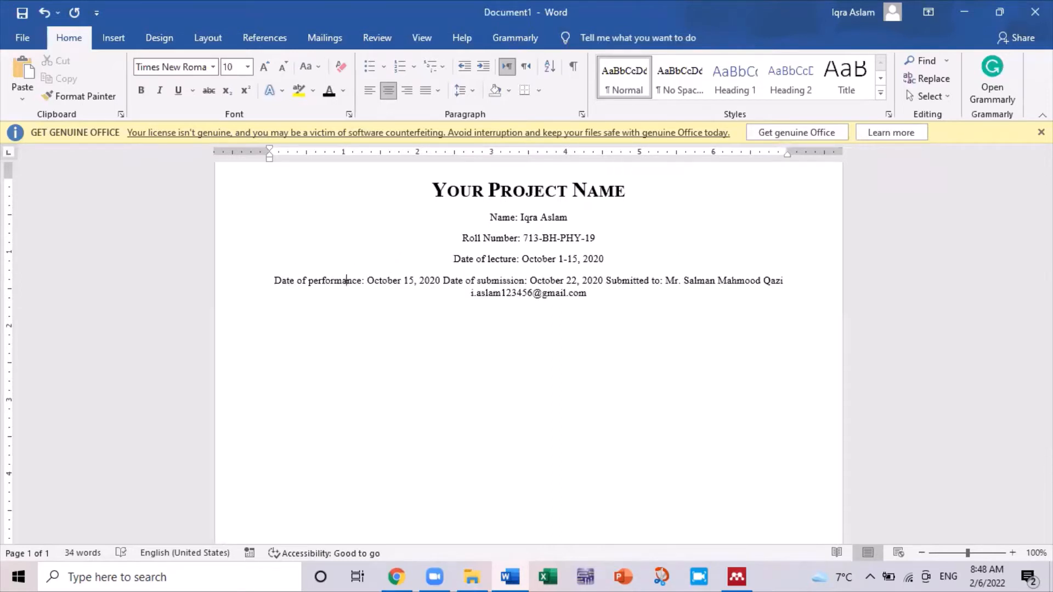
Split the remaining details so date of performance, date of submission, submitted-to and e-mail each stand on their own line
{"action": "key", "text": "Return"}
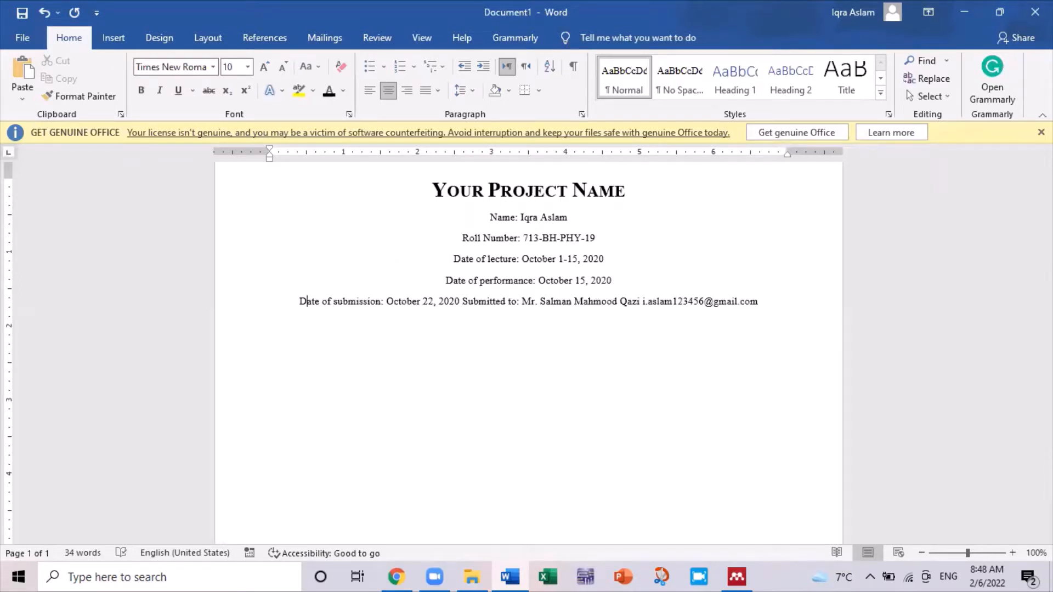
{"action": "key", "text": "Right"}
{"action": "key", "text": "Right"}
{"action": "key", "text": "Right"}
{"action": "key", "text": "Right"}
{"action": "key", "text": "Right"}
{"action": "key", "text": "Right"}
{"action": "key", "text": "Right"}
{"action": "key", "text": "Right"}
{"action": "key", "text": "Right"}
{"action": "key", "text": "Right"}
{"action": "key", "text": "Right"}
{"action": "key", "text": "Return"}
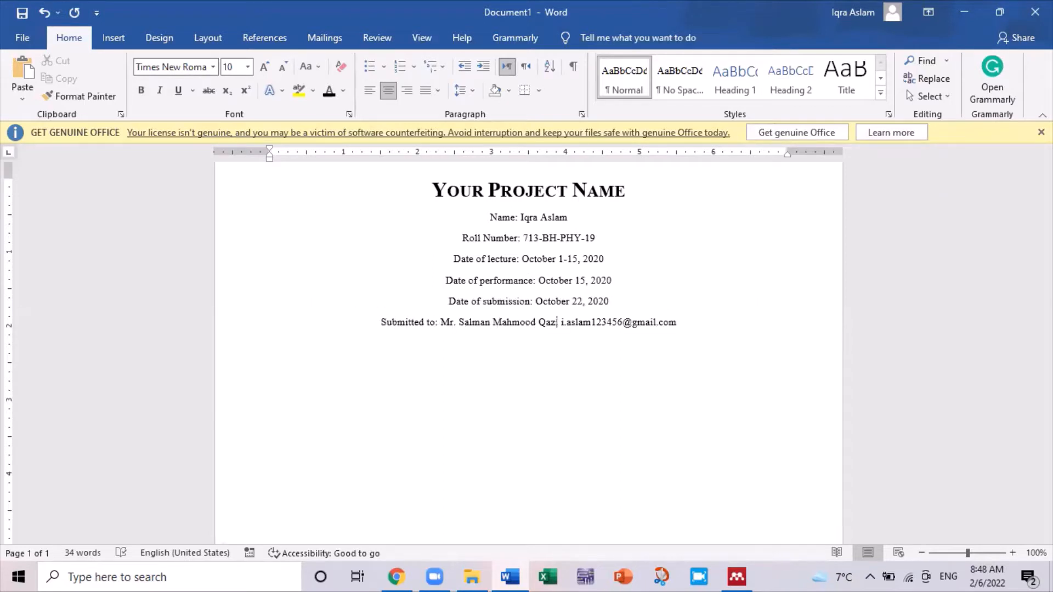
{"action": "key", "text": "Return"}
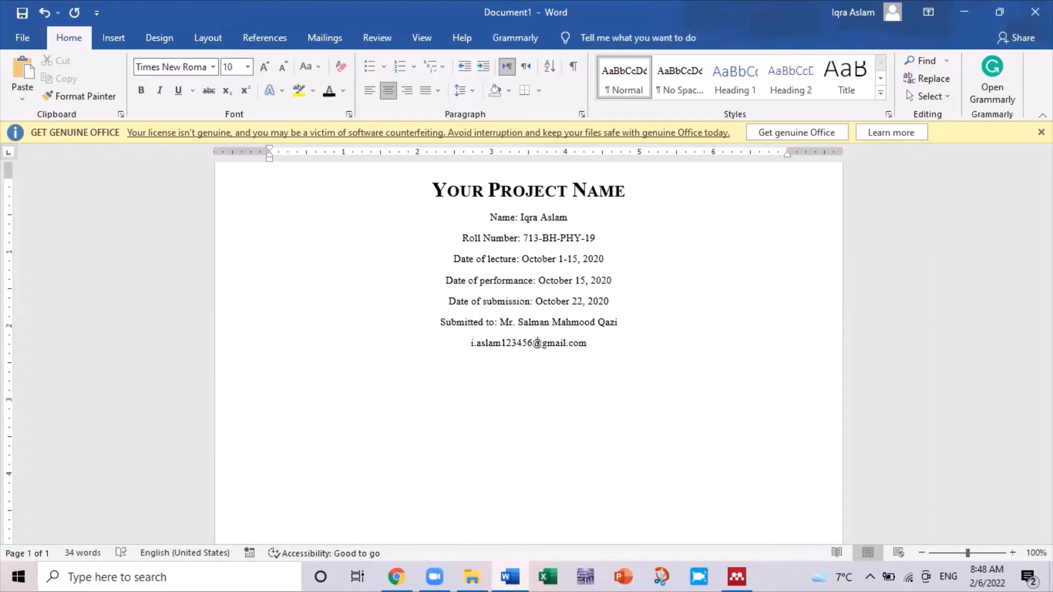
Set the detail lines below the title to exactly 12 pt line spacing with 0 pt after, and make them bold
{"action": "key", "text": "Return"}
{"action": "key", "text": "ctrl+z"}
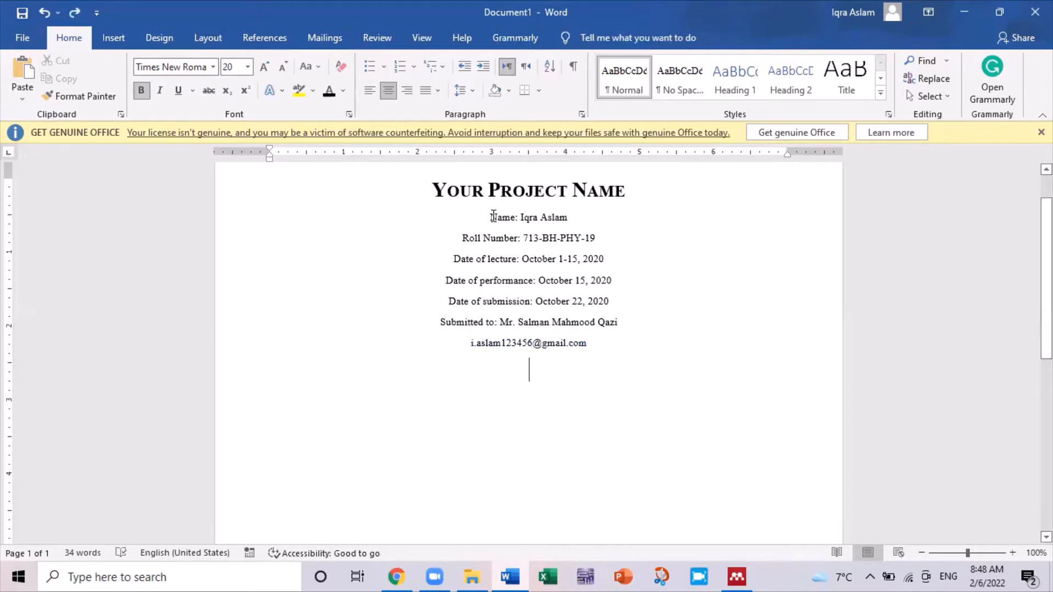
{"action": "left_click_drag", "start_coordinate": [492, 217], "coordinate": [591, 345]}
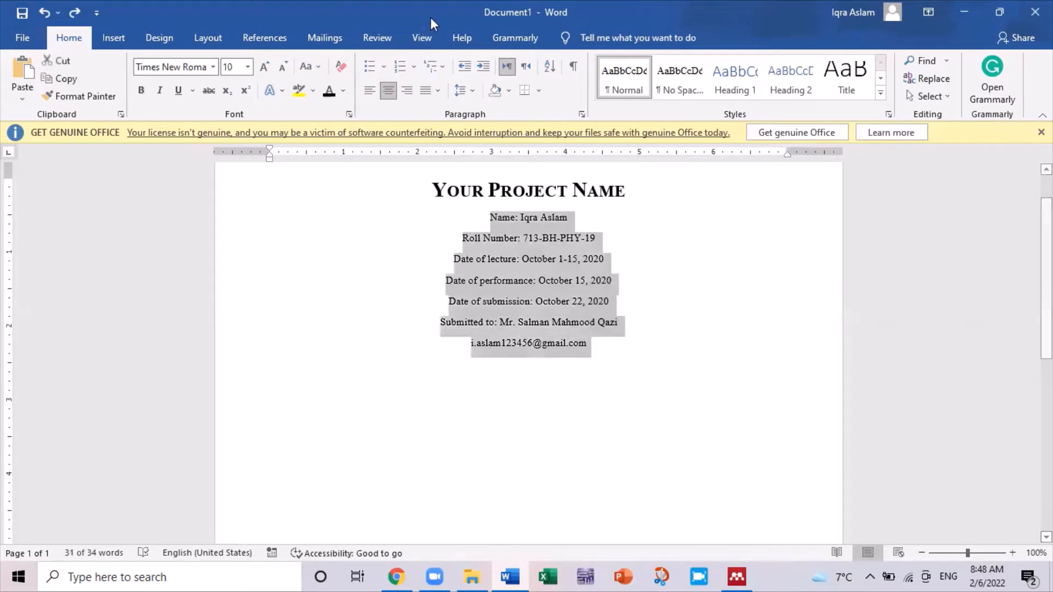
{"action": "left_click", "coordinate": [471, 91]}
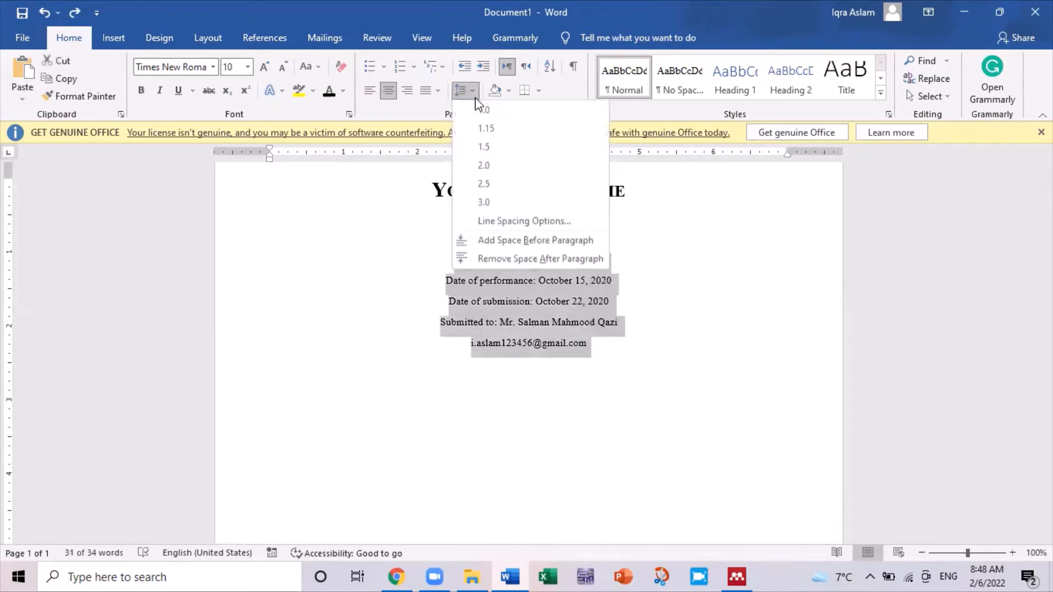
{"action": "left_click", "coordinate": [520, 221]}
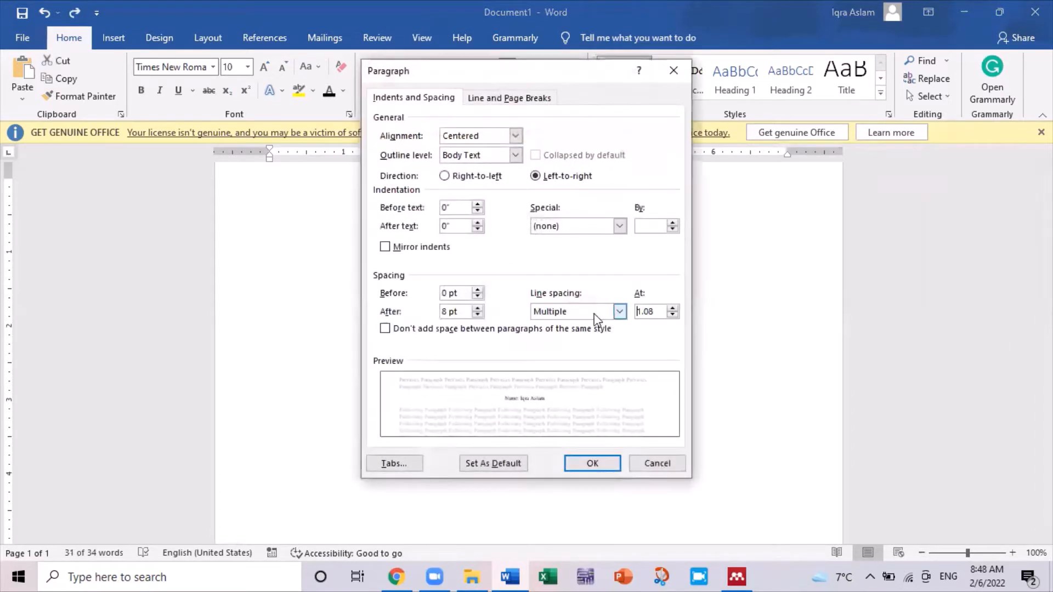
{"action": "left_click", "coordinate": [617, 311]}
{"action": "left_click", "coordinate": [585, 365]}
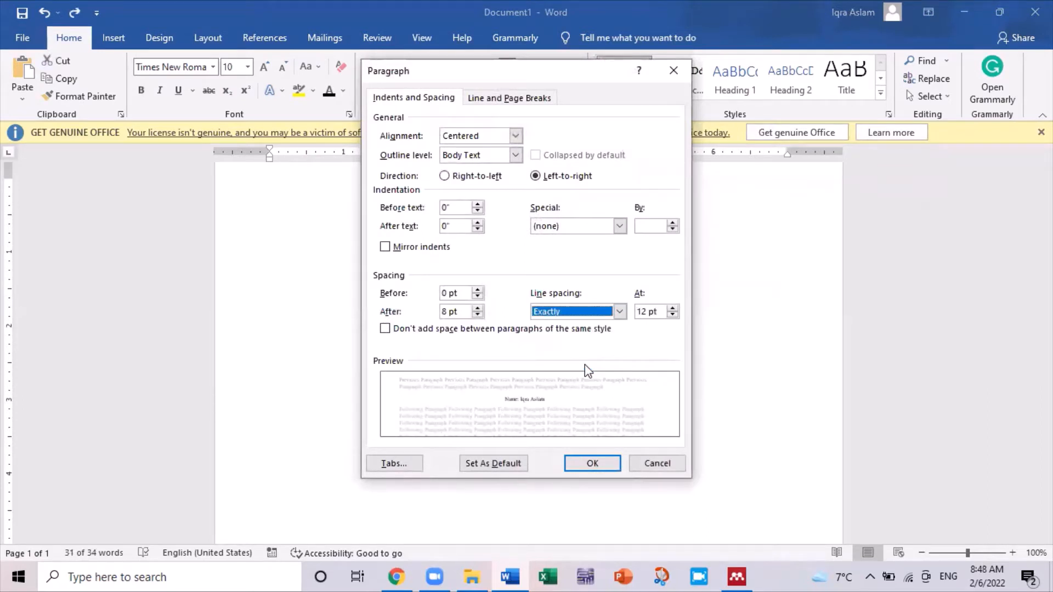
{"action": "left_click", "coordinate": [445, 311]}
{"action": "key", "text": "BackSpace"}
{"action": "type", "text": "0"}
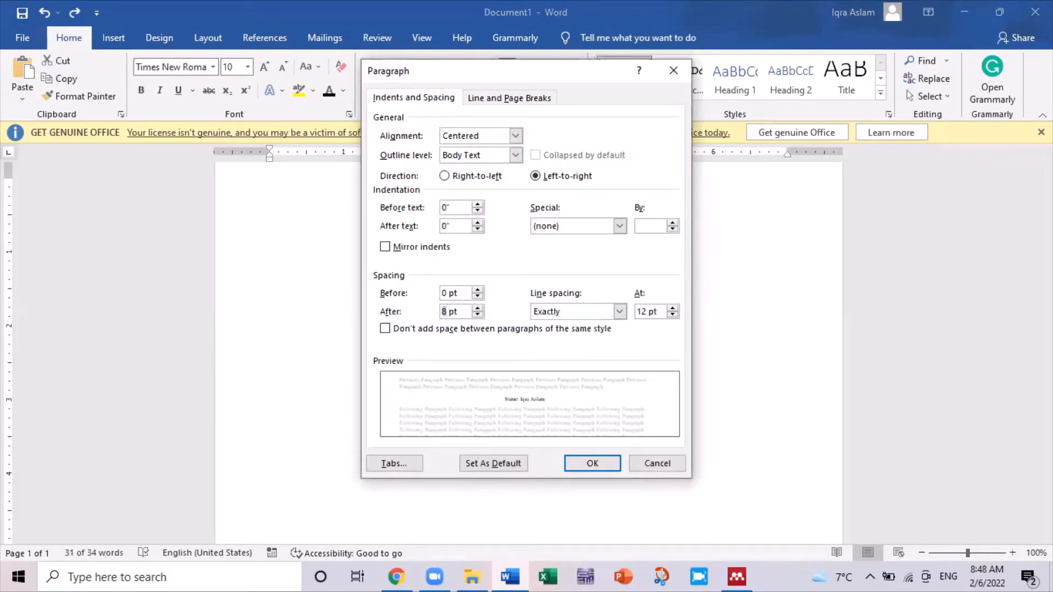
{"action": "left_click", "coordinate": [597, 459]}
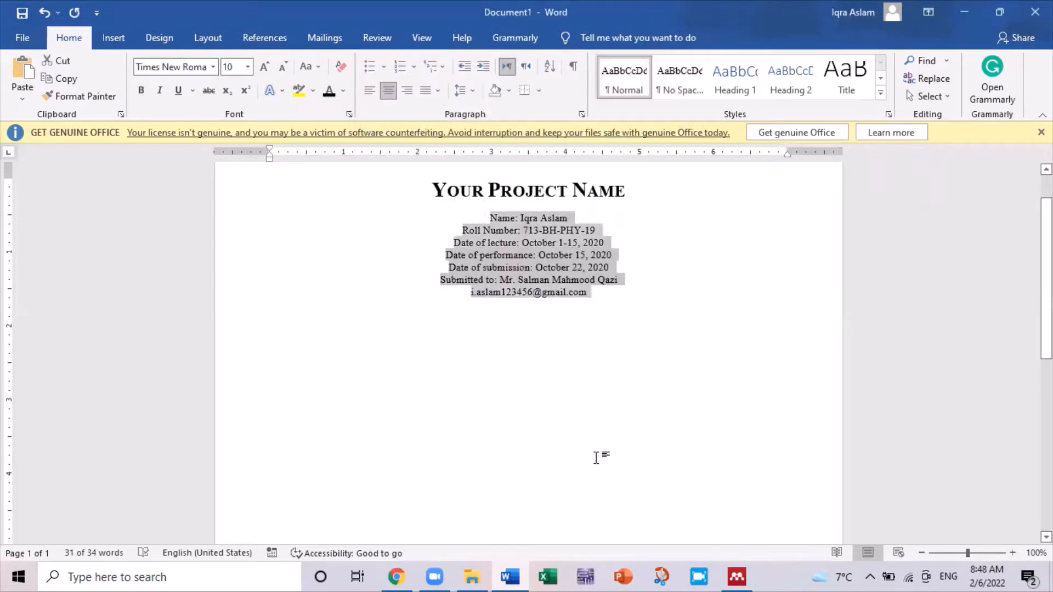
{"action": "left_click", "coordinate": [141, 91]}
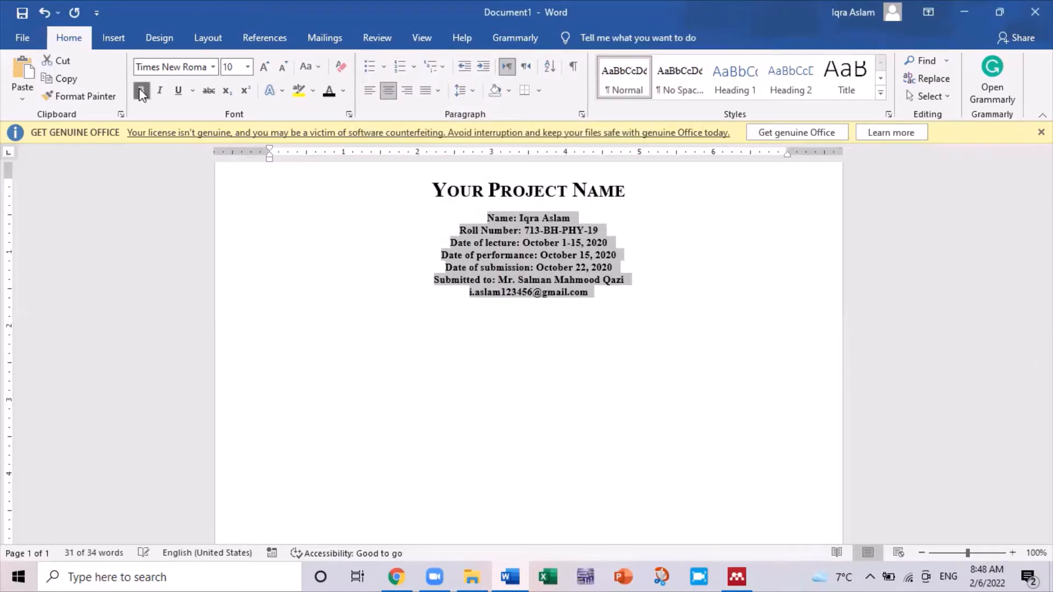
Insert a continuous section break below the e-mail line and lay out the new section in two columns
{"action": "left_click", "coordinate": [607, 293]}
{"action": "key", "text": "Return"}
{"action": "key", "text": "ctrl+z"}
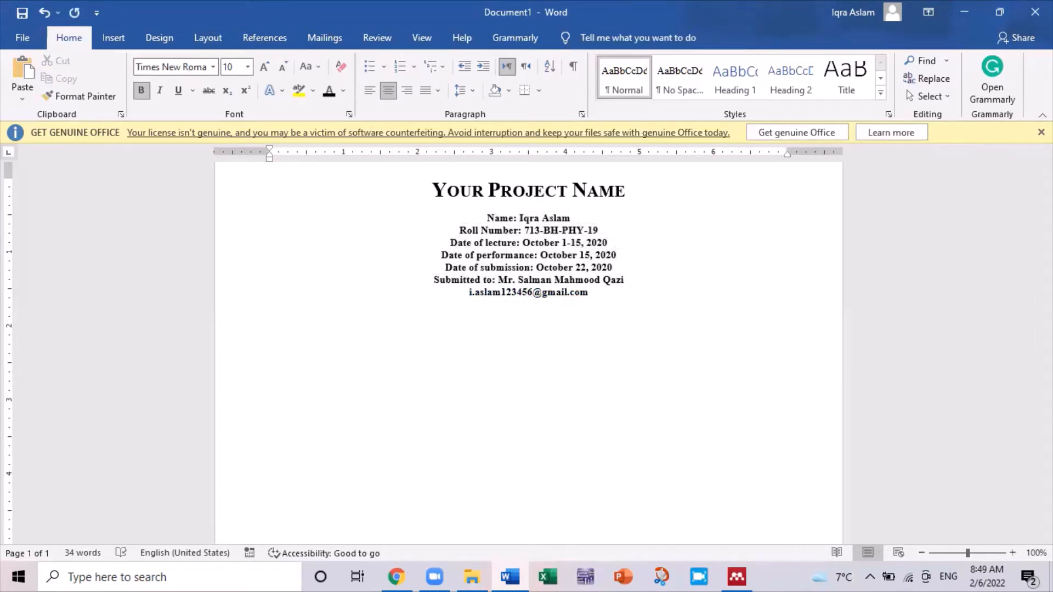
{"action": "left_click", "coordinate": [199, 37]}
{"action": "left_click", "coordinate": [206, 58]}
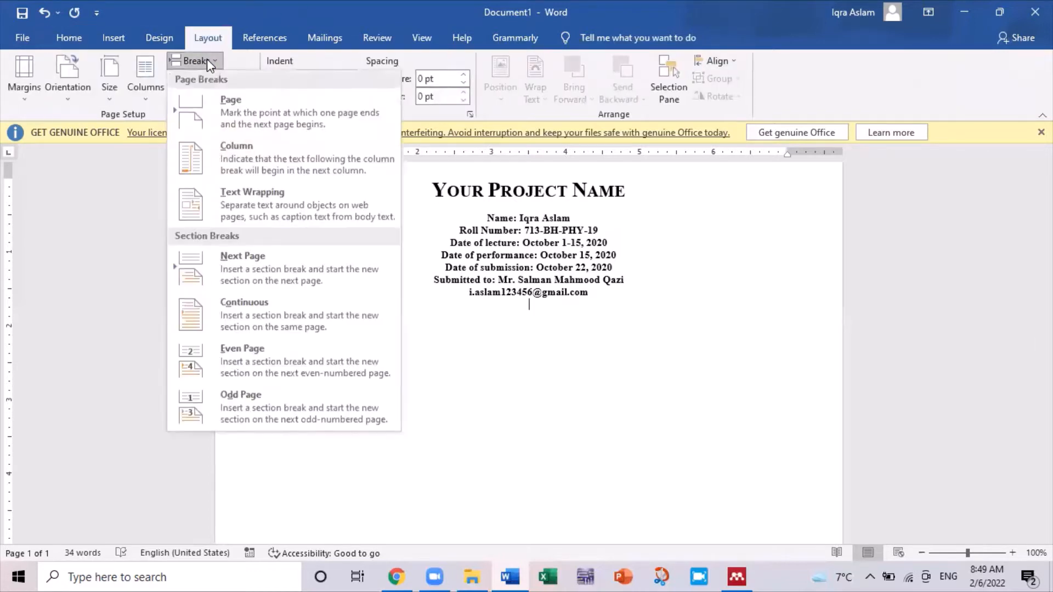
{"action": "left_click", "coordinate": [285, 328]}
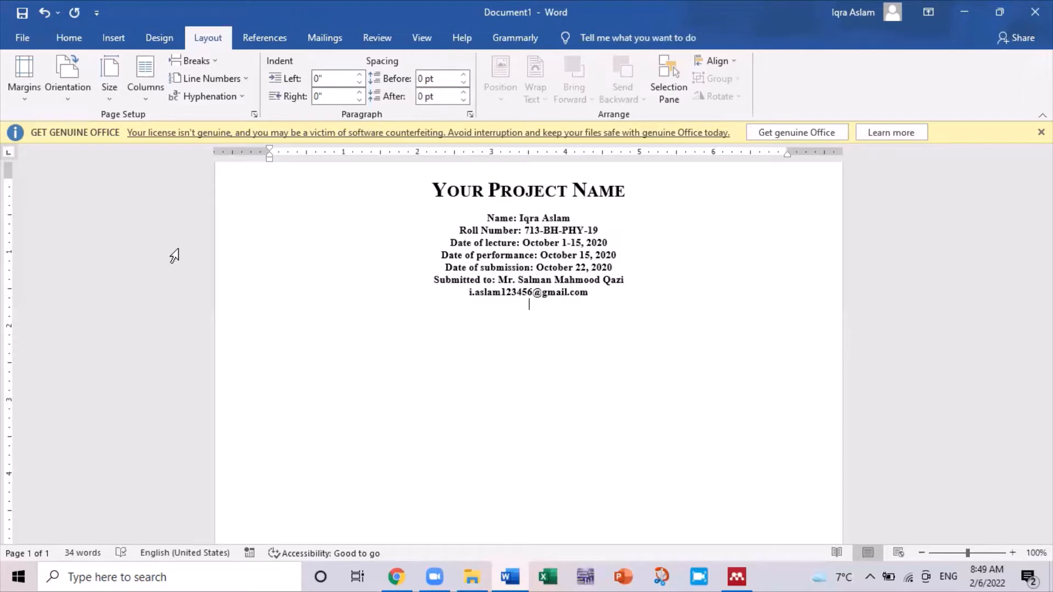
{"action": "left_click", "coordinate": [136, 81]}
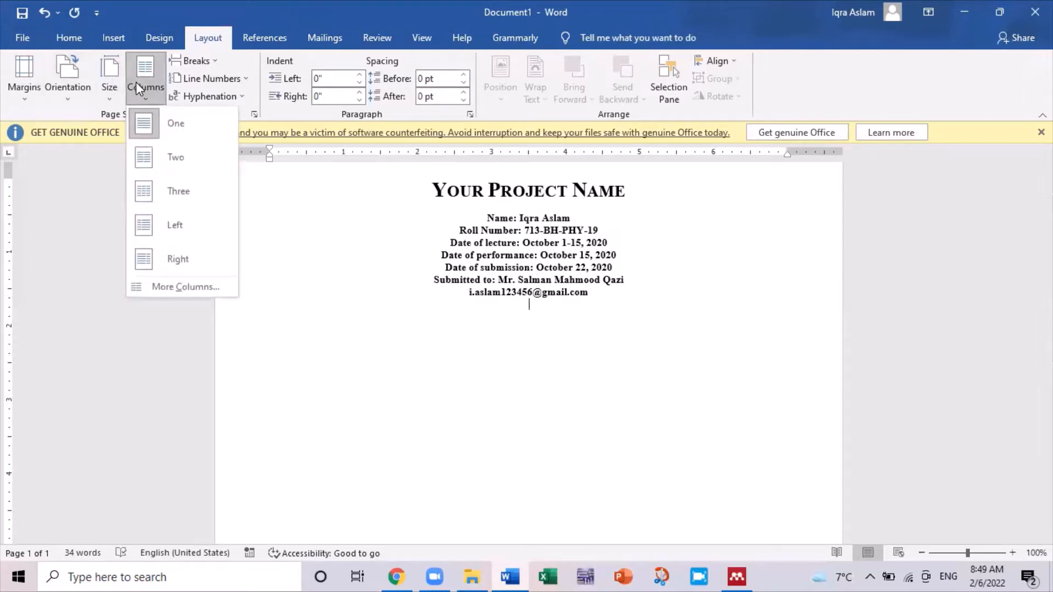
{"action": "left_click", "coordinate": [195, 171]}
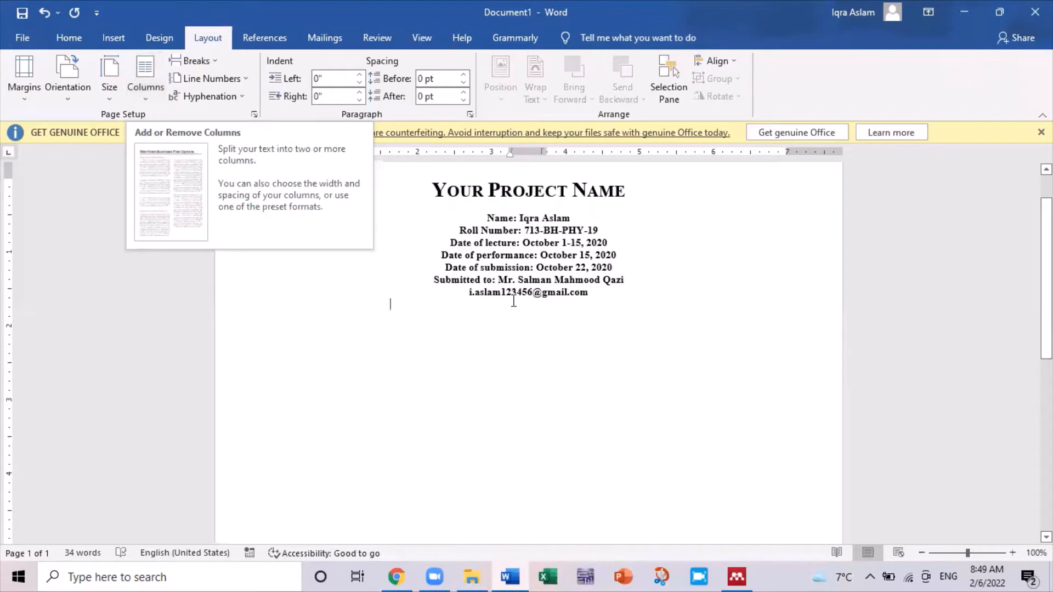
Enter the left-aligned word "Abstract" at the start of the two-column section
{"action": "left_click", "coordinate": [504, 319]}
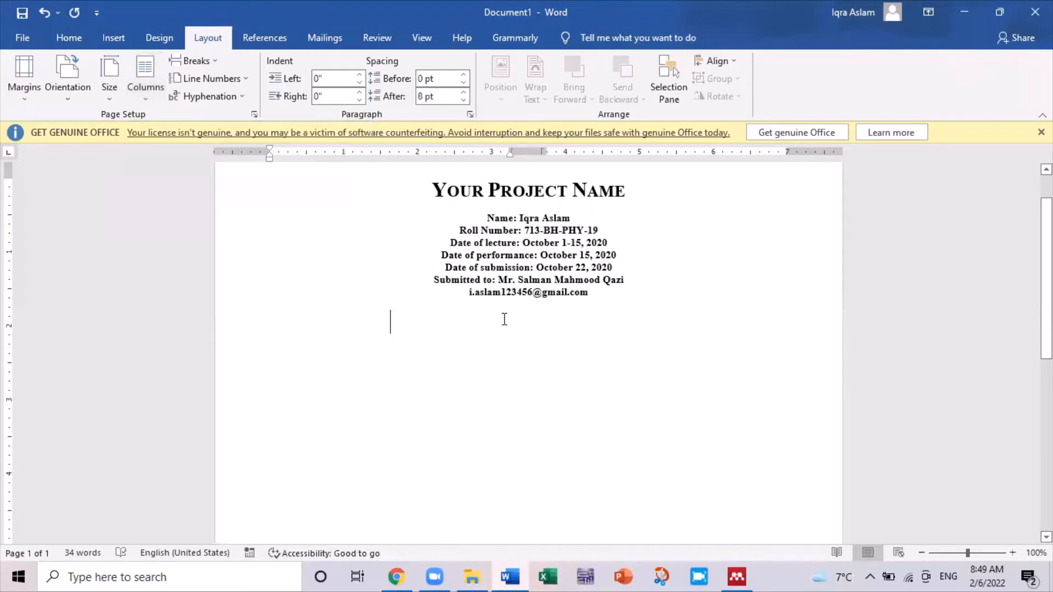
{"action": "type", "text": "Absy"}
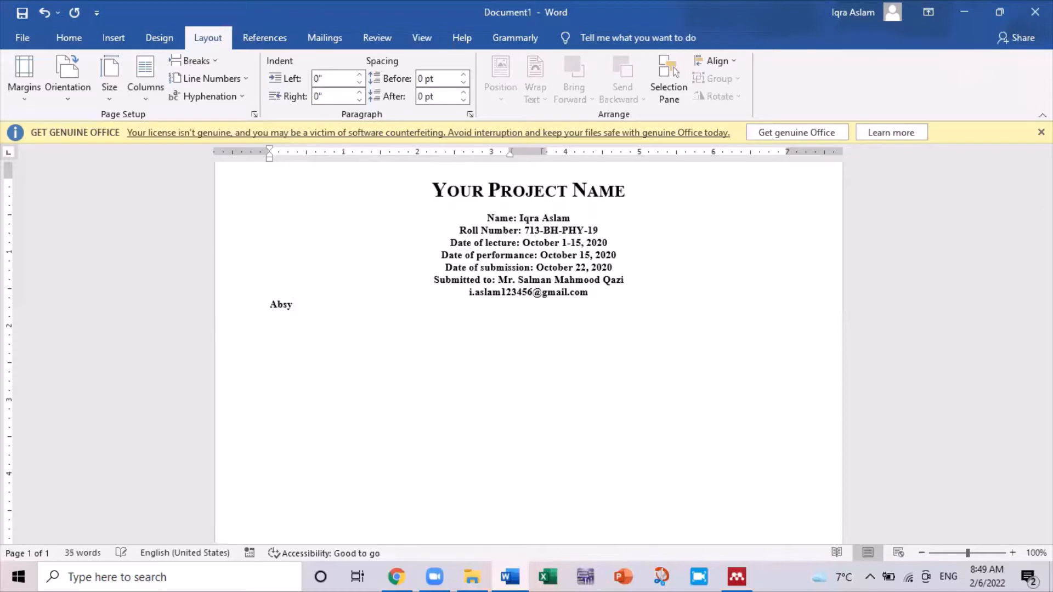
{"action": "key", "text": "BackSpace"}
{"action": "type", "text": "tract"}
Insert an Em Dash special character directly after "Abstract"
{"action": "left_click", "coordinate": [74, 36]}
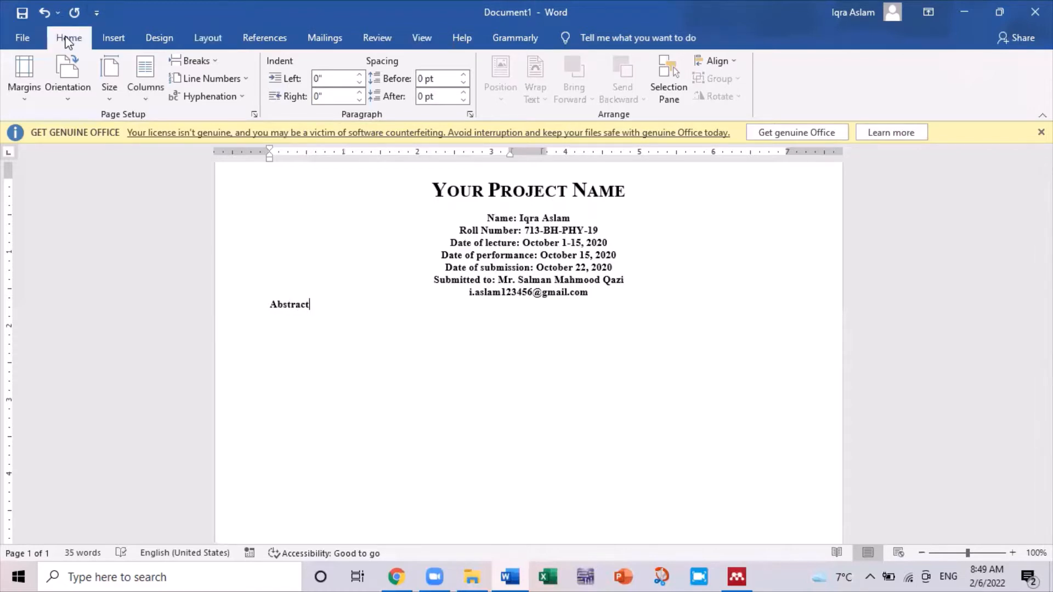
{"action": "left_click", "coordinate": [119, 44]}
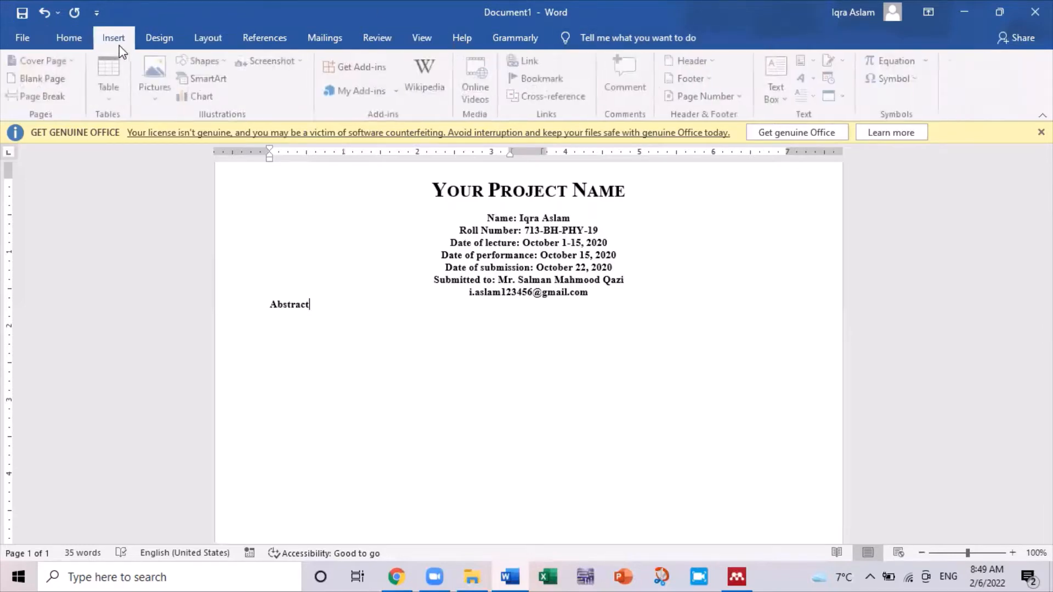
{"action": "left_click", "coordinate": [897, 79]}
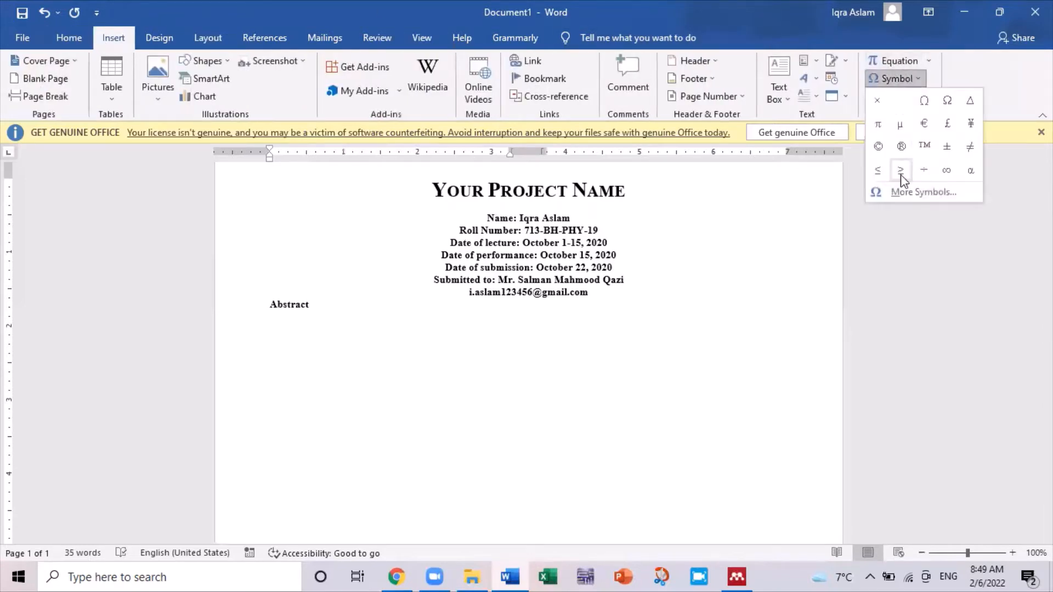
{"action": "left_click", "coordinate": [909, 192]}
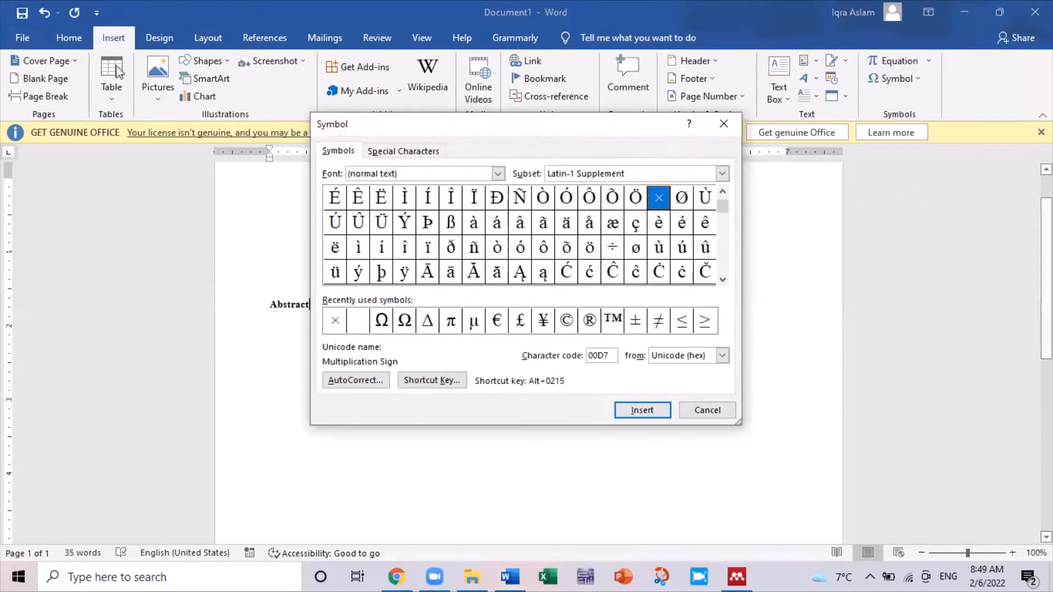
{"action": "left_click", "coordinate": [414, 151]}
{"action": "left_click", "coordinate": [420, 186]}
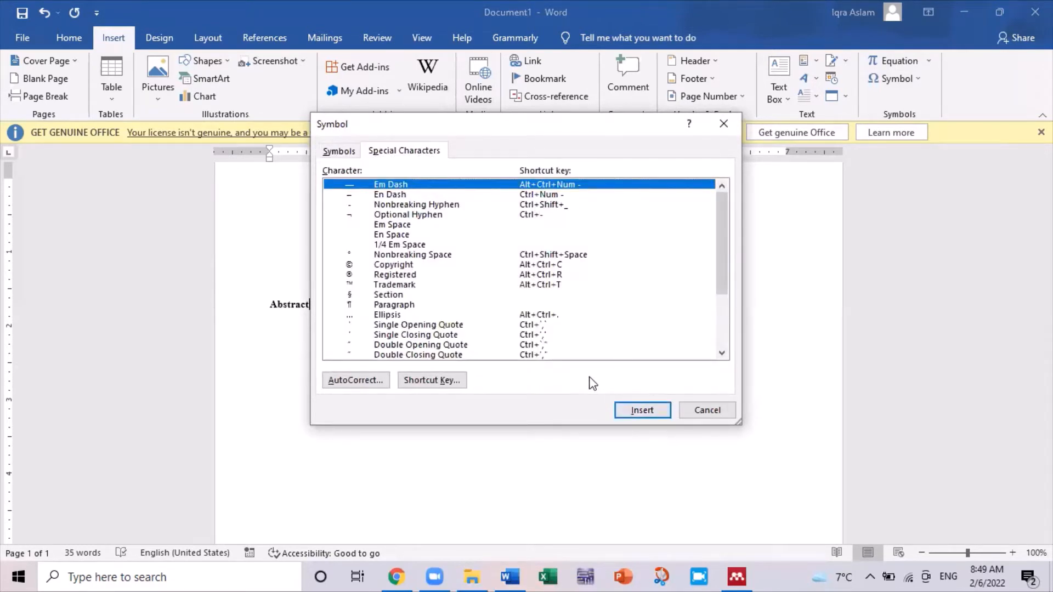
{"action": "left_click", "coordinate": [642, 409]}
{"action": "left_click", "coordinate": [643, 411]}
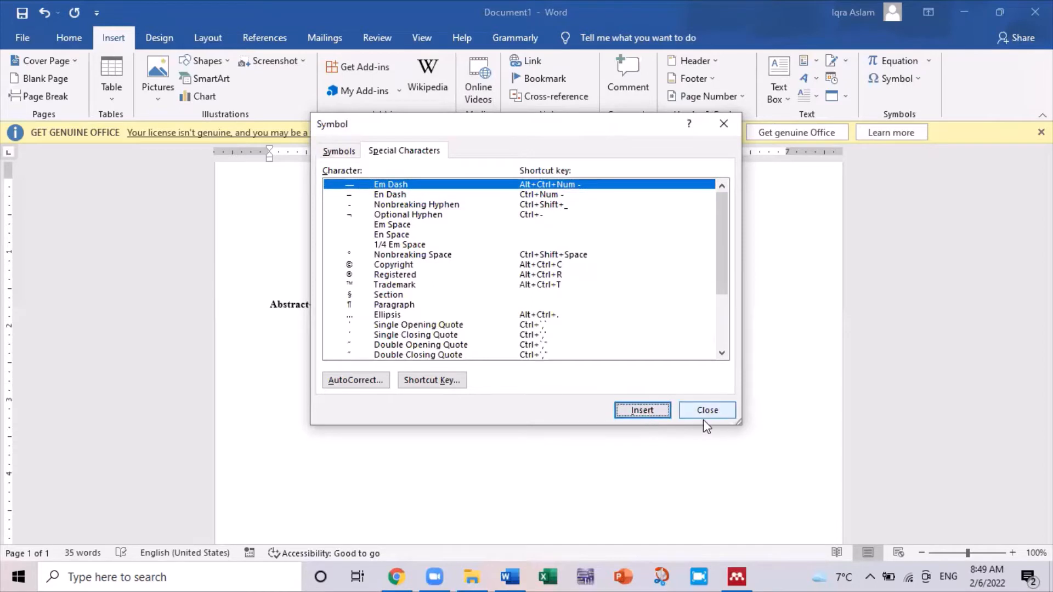
{"action": "left_click", "coordinate": [704, 416]}
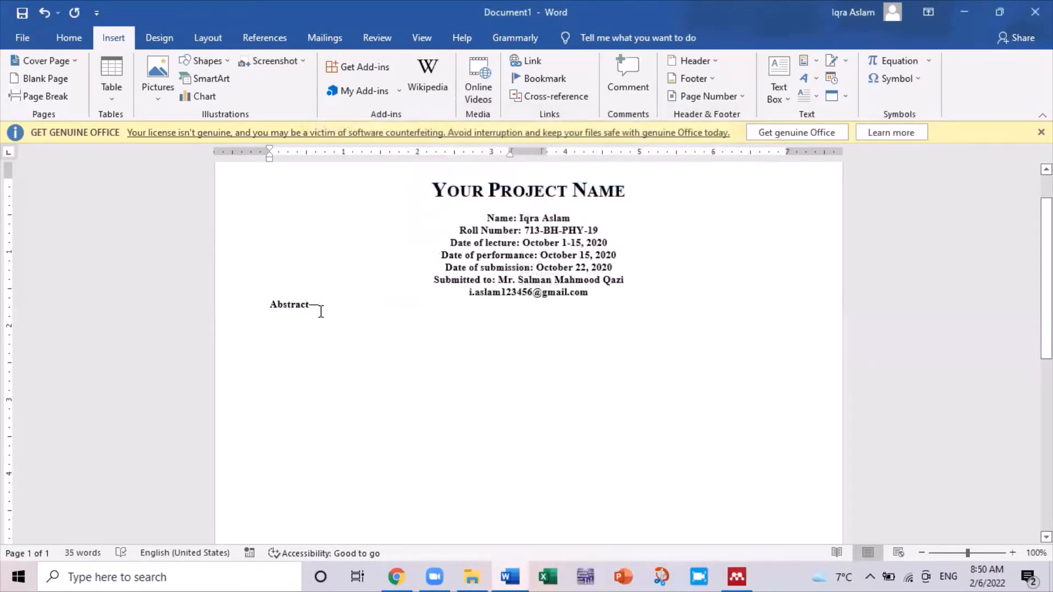
Copy the abstract text without its label from the lab manual PDF in Chrome and paste it after the em dash in Word
{"action": "key", "text": "alt+Tab"}
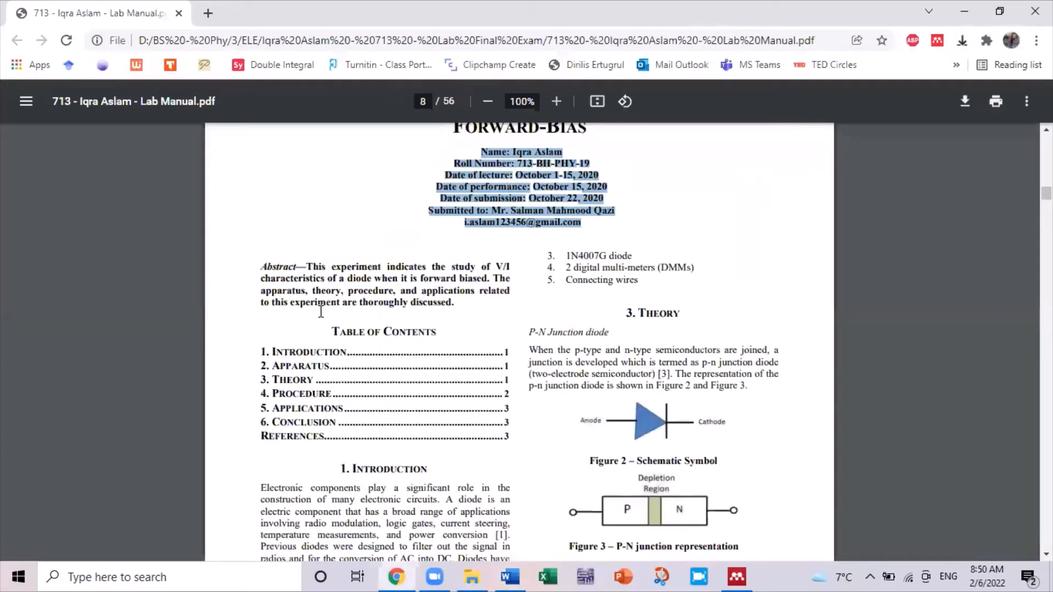
{"action": "left_click_drag", "start_coordinate": [308, 268], "coordinate": [458, 304]}
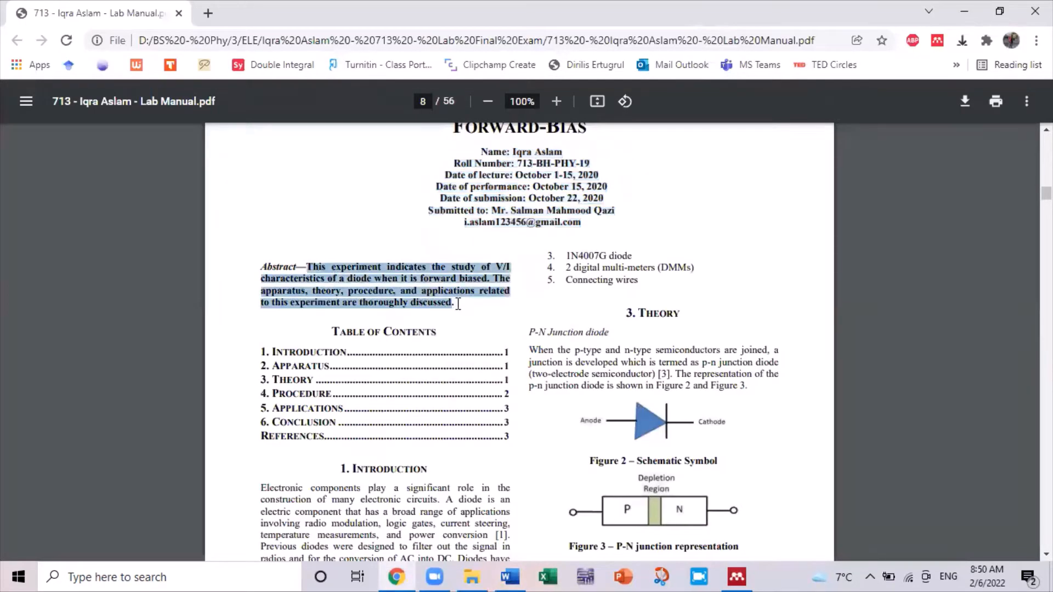
{"action": "key", "text": "alt+Tab"}
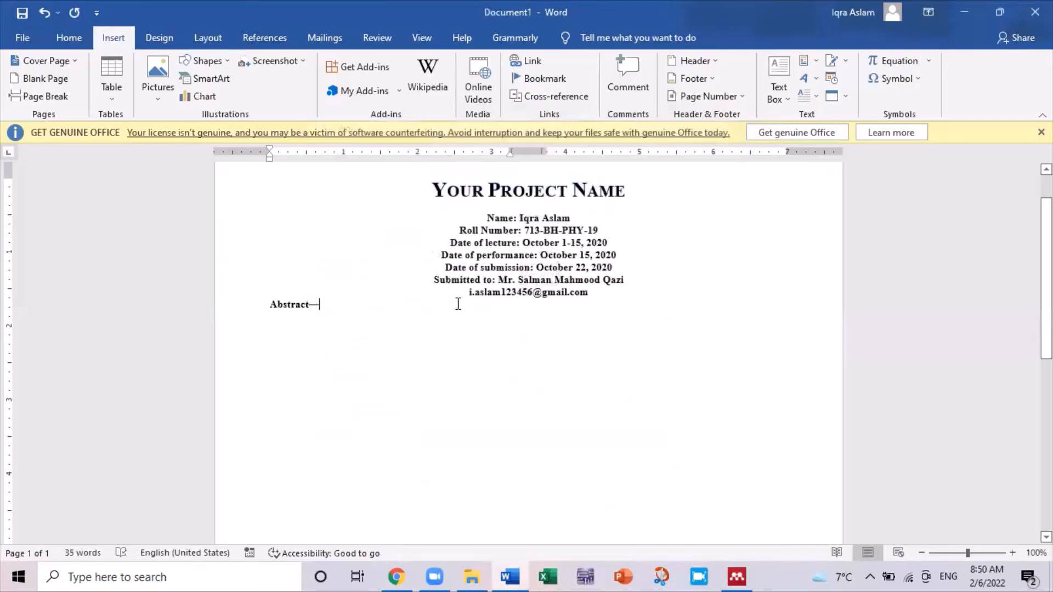
{"action": "type", "text": "This experiment indicates the study of V/I characteristics of a diode when it is forward biased. The apparatus, theory, procedure, and applications related to this experiment are thoroughly discussed."}
Make the entire abstract paragraph bold, including its "Abstract" label
{"action": "left_click_drag", "start_coordinate": [445, 342], "coordinate": [458, 304]}
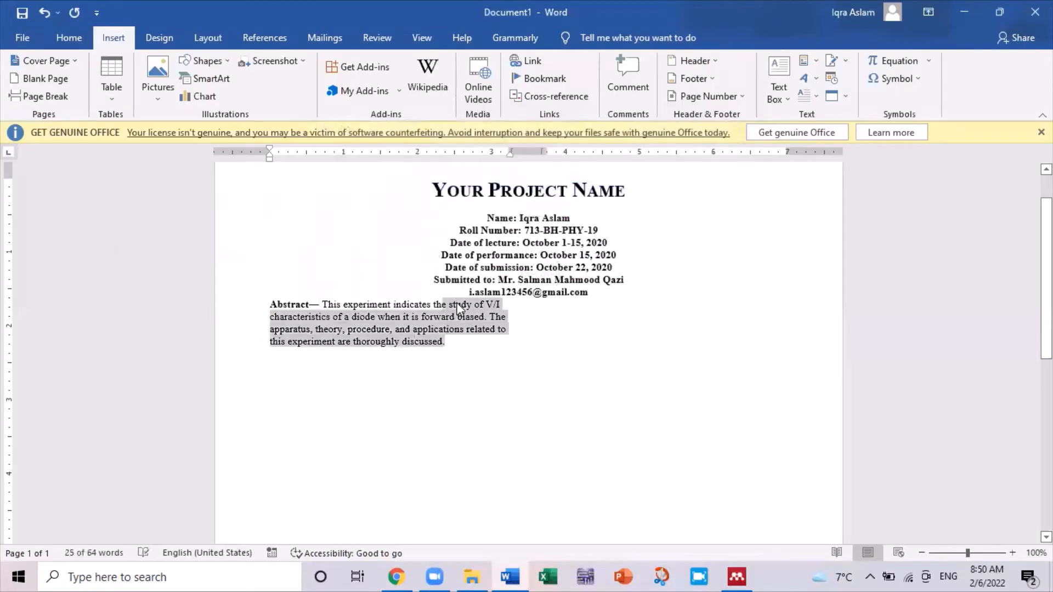
{"action": "key", "text": "shift+Left"}
{"action": "key", "text": "shift+Left"}
{"action": "key", "text": "shift+Left"}
{"action": "key", "text": "shift+Left"}
{"action": "key", "text": "shift+Left"}
{"action": "key", "text": "shift+Left"}
{"action": "key", "text": "shift+Left"}
{"action": "key", "text": "shift+Left"}
{"action": "key", "text": "shift+Left"}
{"action": "key", "text": "shift+Left"}
{"action": "key", "text": "shift+Left"}
{"action": "key", "text": "shift+Left"}
{"action": "key", "text": "shift+Left"}
{"action": "key", "text": "shift+Left"}
{"action": "key", "text": "shift+Left"}
{"action": "key", "text": "shift+Left"}
{"action": "key", "text": "shift+Left"}
{"action": "key", "text": "shift+Left"}
{"action": "key", "text": "shift+Left"}
{"action": "key", "text": "shift+Left"}
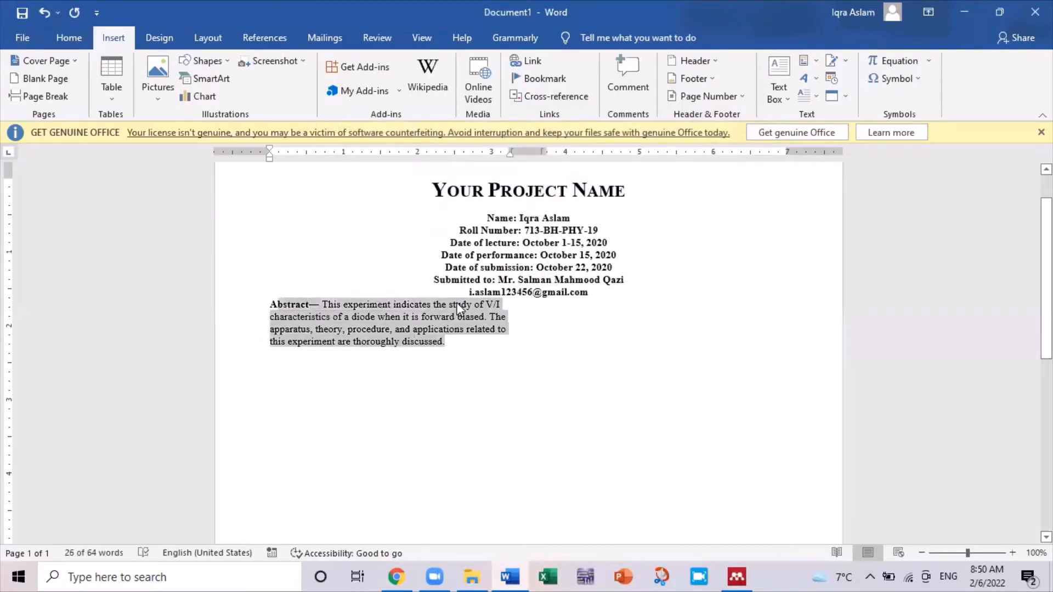
{"action": "left_click", "coordinate": [67, 39]}
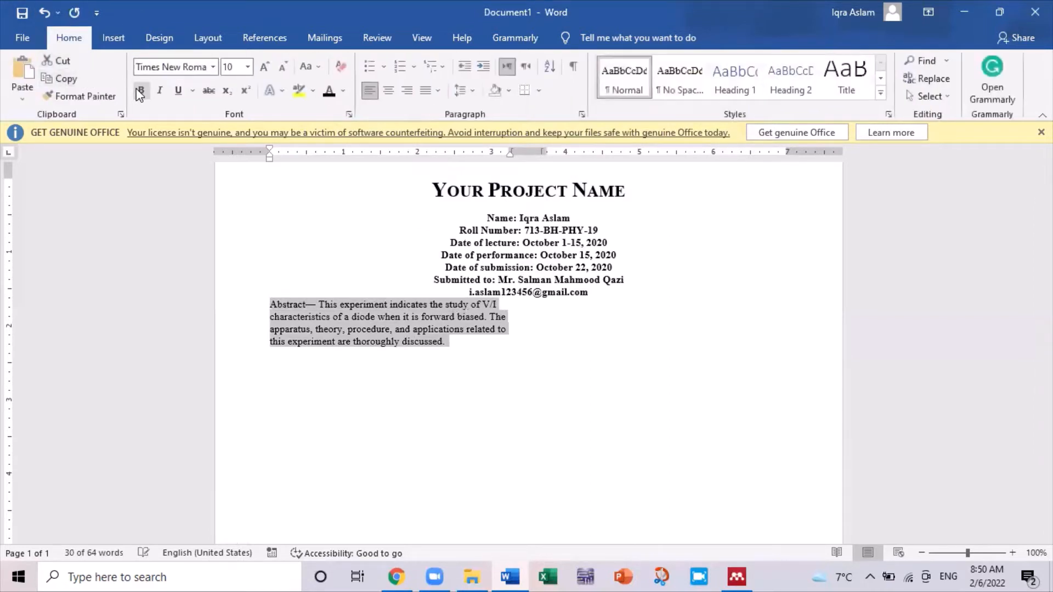
{"action": "left_click", "coordinate": [140, 91]}
Set the abstract paragraph's font size to 9 and justify its text
{"action": "left_click", "coordinate": [233, 69]}
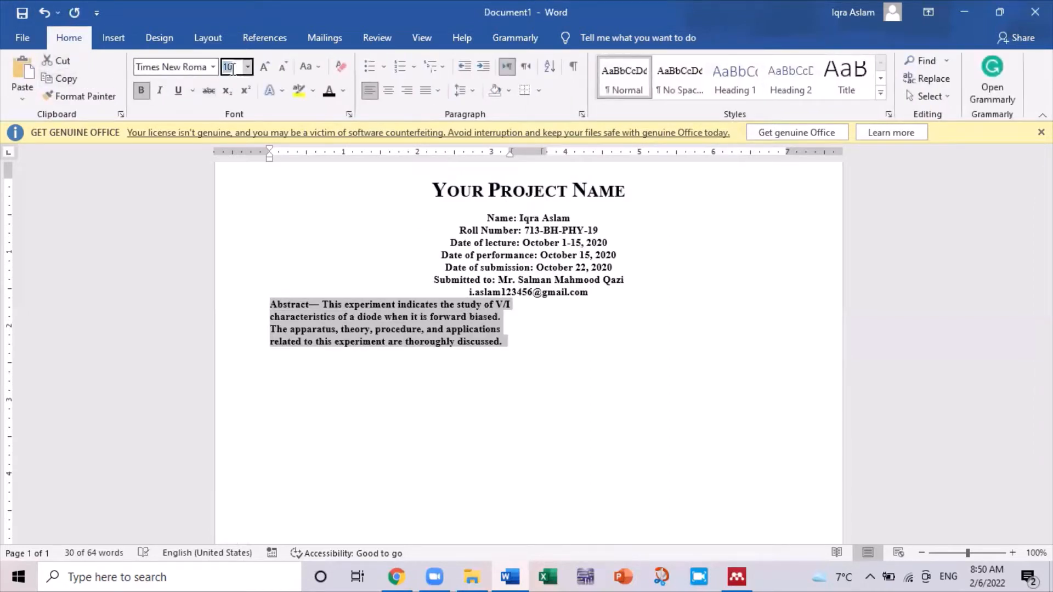
{"action": "type", "text": "9"}
{"action": "key", "text": "Return"}
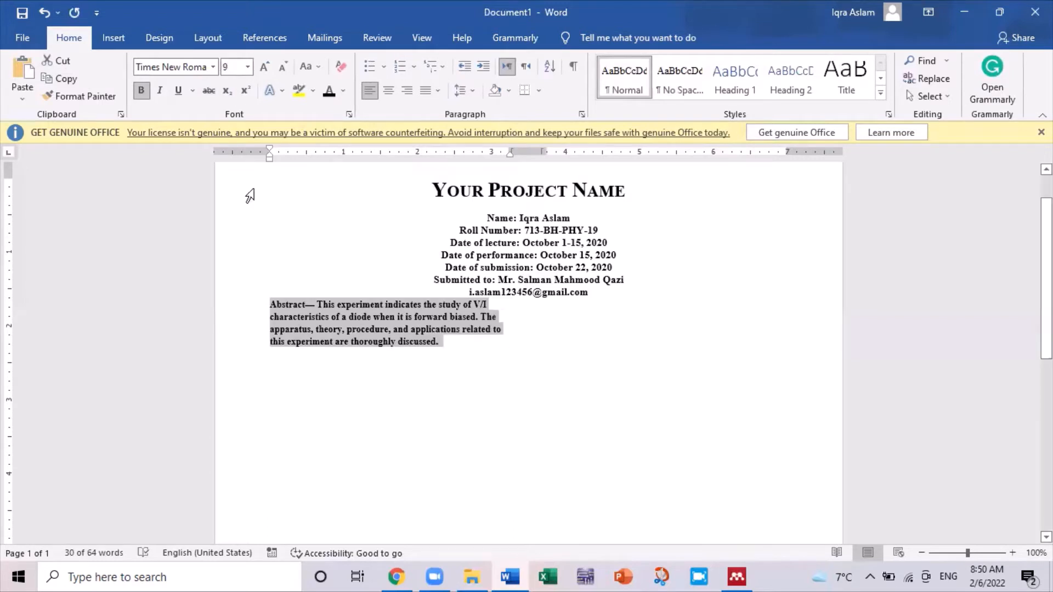
{"action": "left_click", "coordinate": [436, 91]}
{"action": "left_click", "coordinate": [444, 114]}
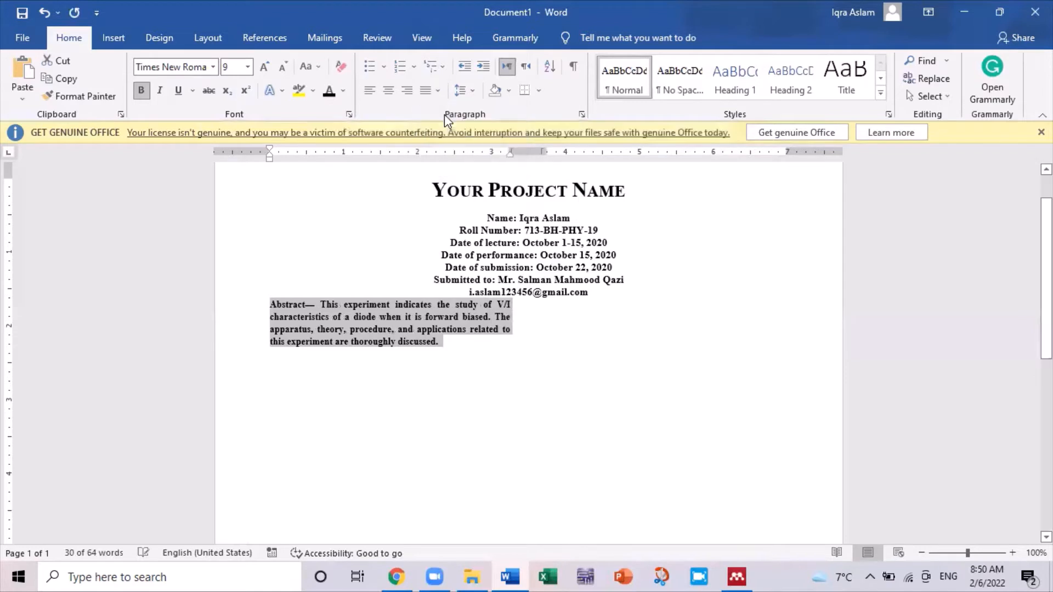
Add a blank line above the abstract and enter a centred "Table of Content" heading below it, separated by an empty line
{"action": "left_click", "coordinate": [273, 307]}
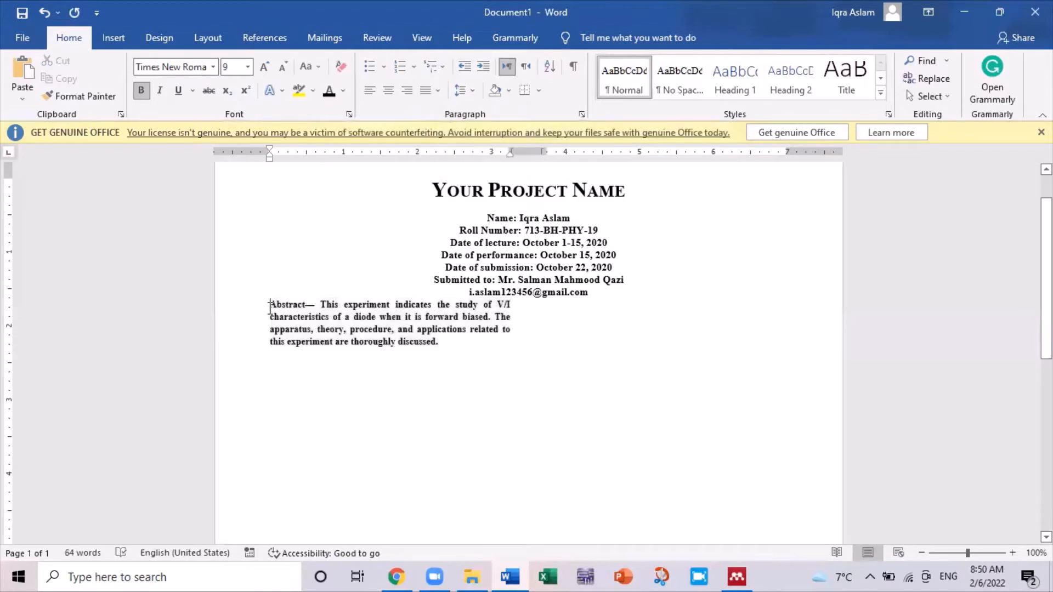
{"action": "key", "text": "Return"}
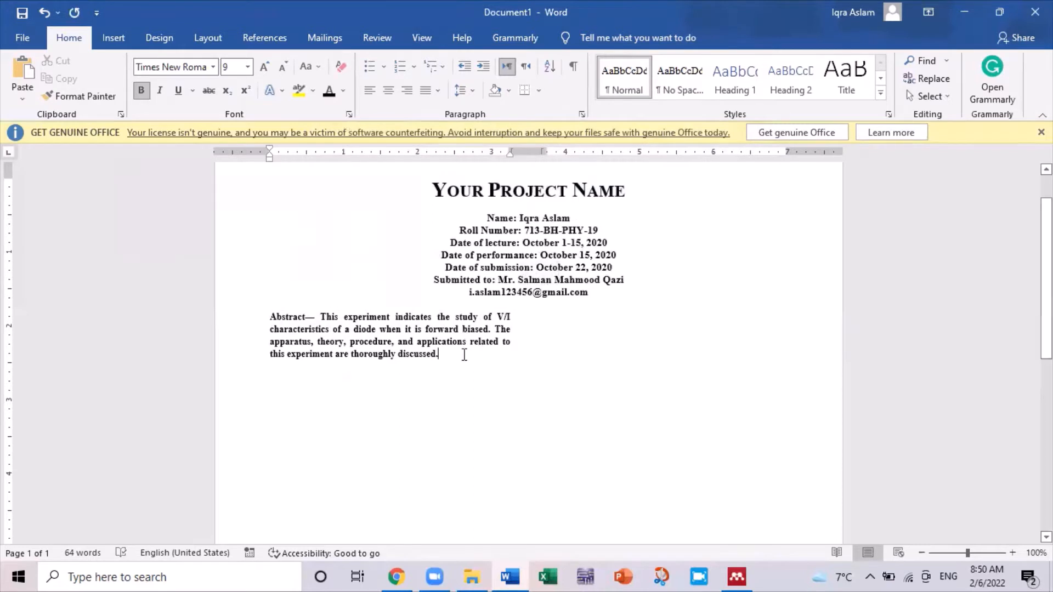
{"action": "key", "text": "Return"}
{"action": "key", "text": "ctrl+e"}
{"action": "type", "text": "Table of "}
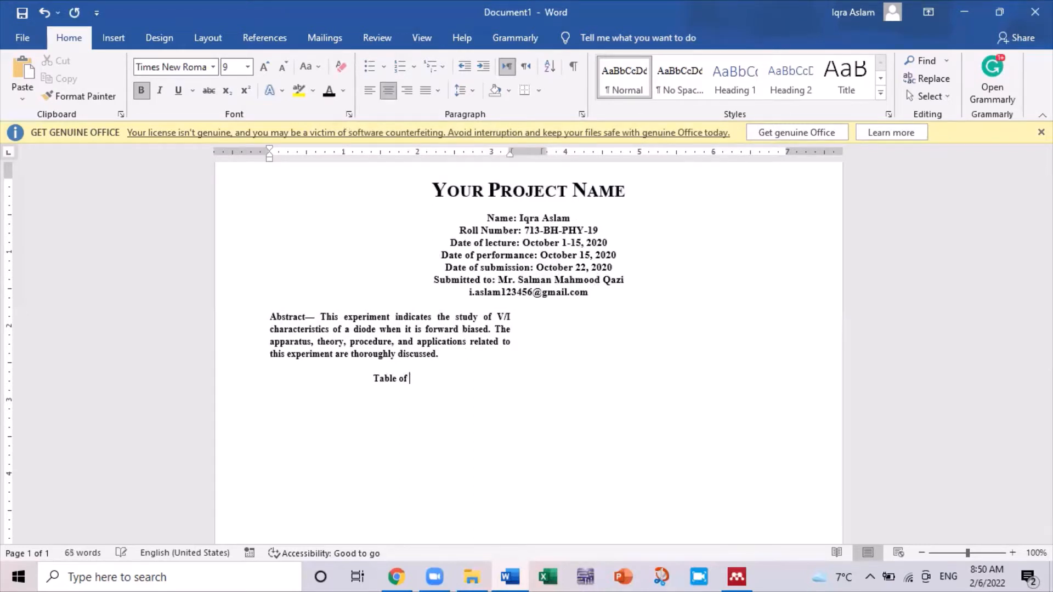
{"action": "type", "text": "Content"}
Set the "Table of Content" heading's font size to 12
{"action": "key", "text": "shift+Left"}
{"action": "key", "text": "shift+Left"}
{"action": "key", "text": "shift+Left"}
{"action": "key", "text": "shift+Left"}
{"action": "key", "text": "shift+Left"}
{"action": "key", "text": "shift+Left"}
{"action": "key", "text": "shift+Left"}
{"action": "key", "text": "shift+Left"}
{"action": "key", "text": "shift+Left"}
{"action": "key", "text": "shift+Left"}
{"action": "key", "text": "shift+Left"}
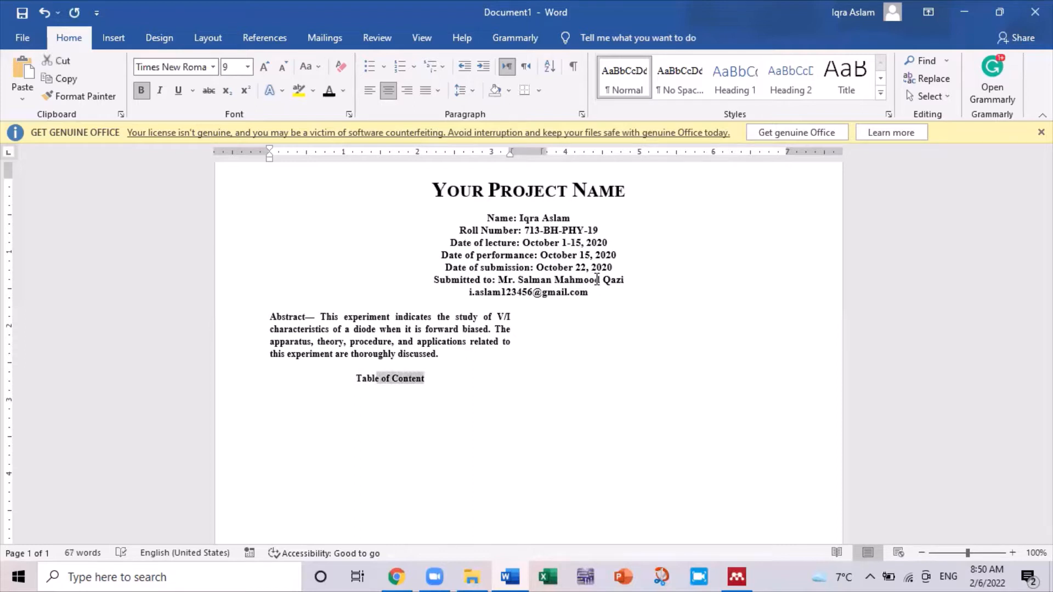
{"action": "key", "text": "shift+Left"}
{"action": "key", "text": "shift+Left"}
{"action": "key", "text": "shift+Left"}
{"action": "key", "text": "shift+Left"}
{"action": "key", "text": "shift+Left"}
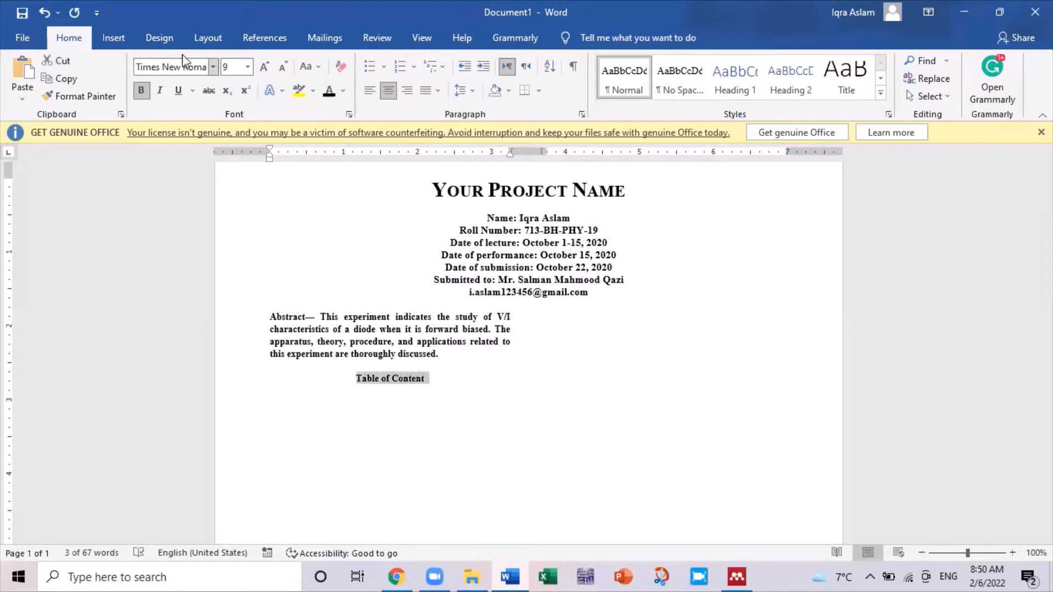
{"action": "left_click", "coordinate": [230, 67]}
{"action": "type", "text": "12"}
{"action": "key", "text": "Return"}
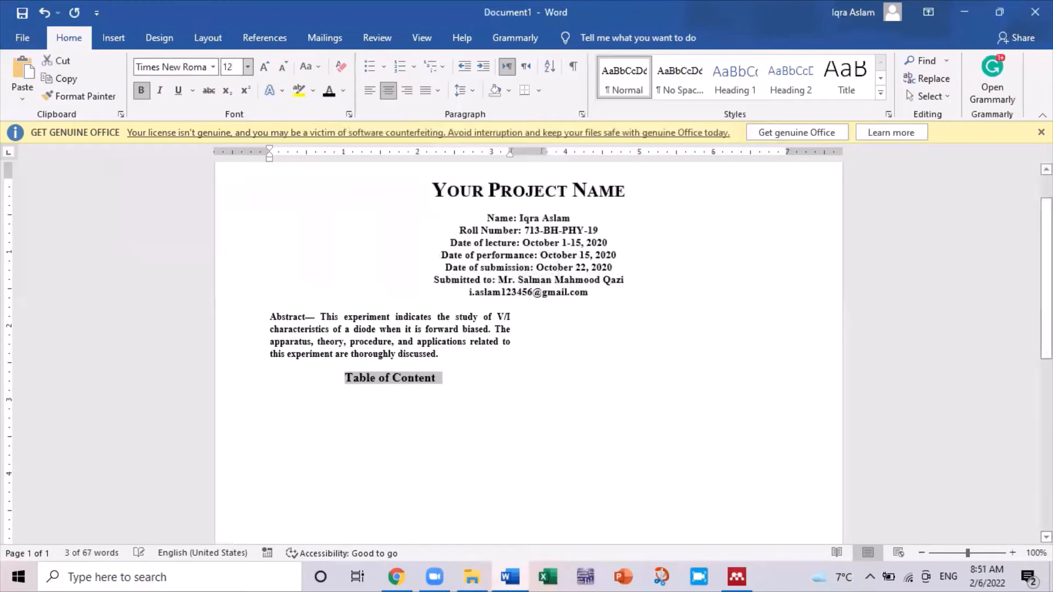
Apply the Small caps effect to the "Table of Content" heading
{"action": "right_click", "coordinate": [424, 381]}
{"action": "left_click", "coordinate": [543, 257]}
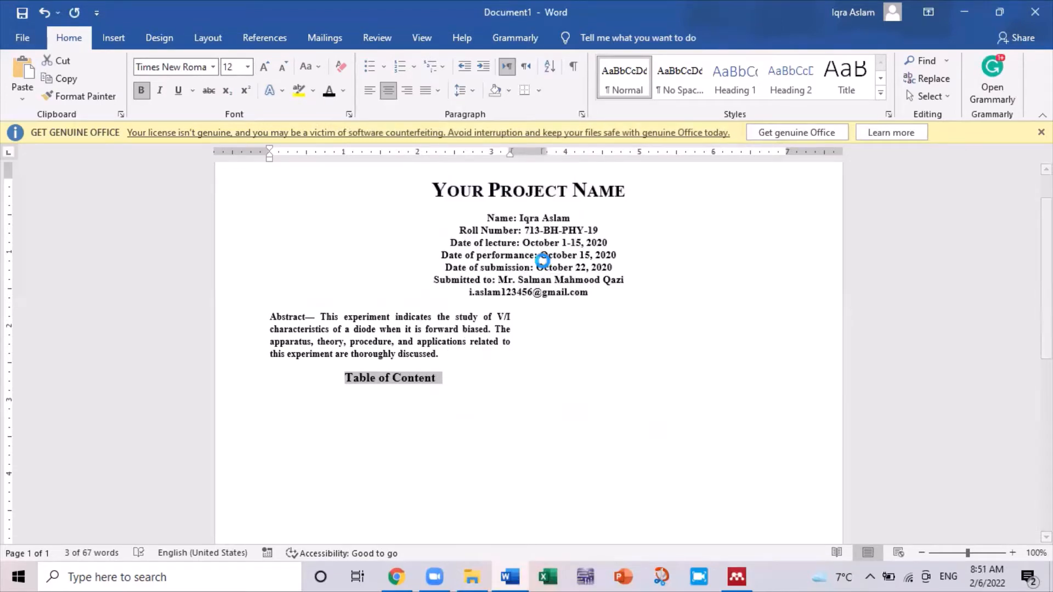
{"action": "left_click", "coordinate": [614, 310]}
{"action": "left_click", "coordinate": [604, 468]}
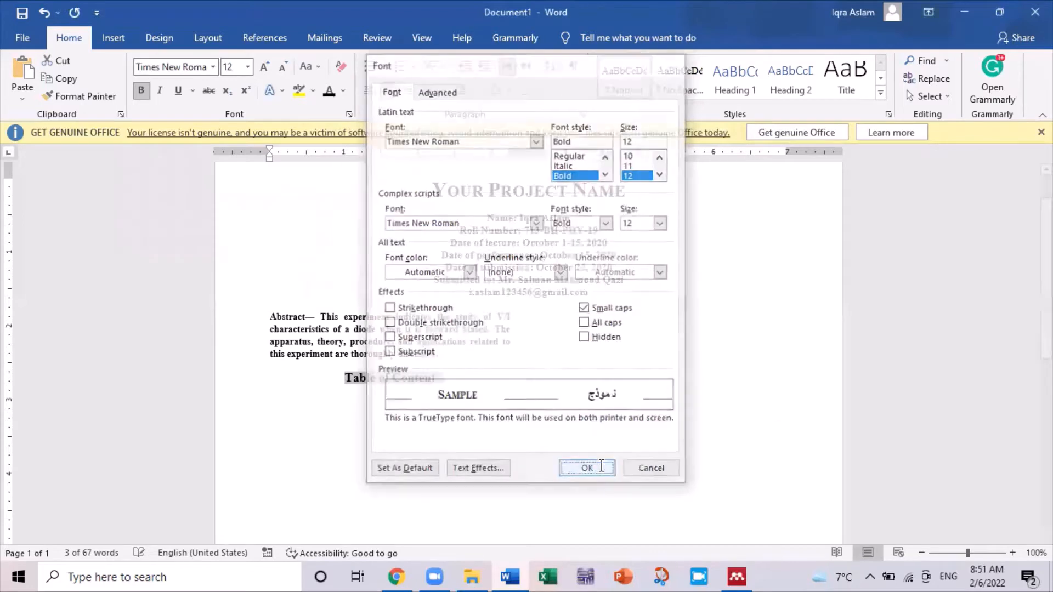
{"action": "left_click", "coordinate": [602, 466]}
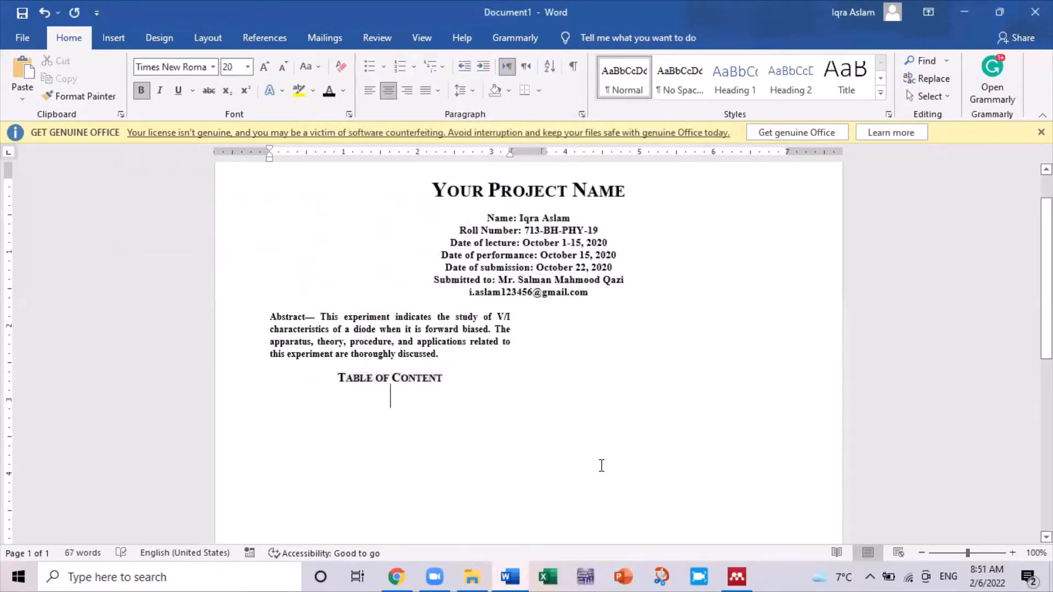
Leave a left-aligned blank line below the "Table of Content" heading and add a centred Heading 1 reading "1. Introduction"
{"action": "key", "text": "ctrl+l"}
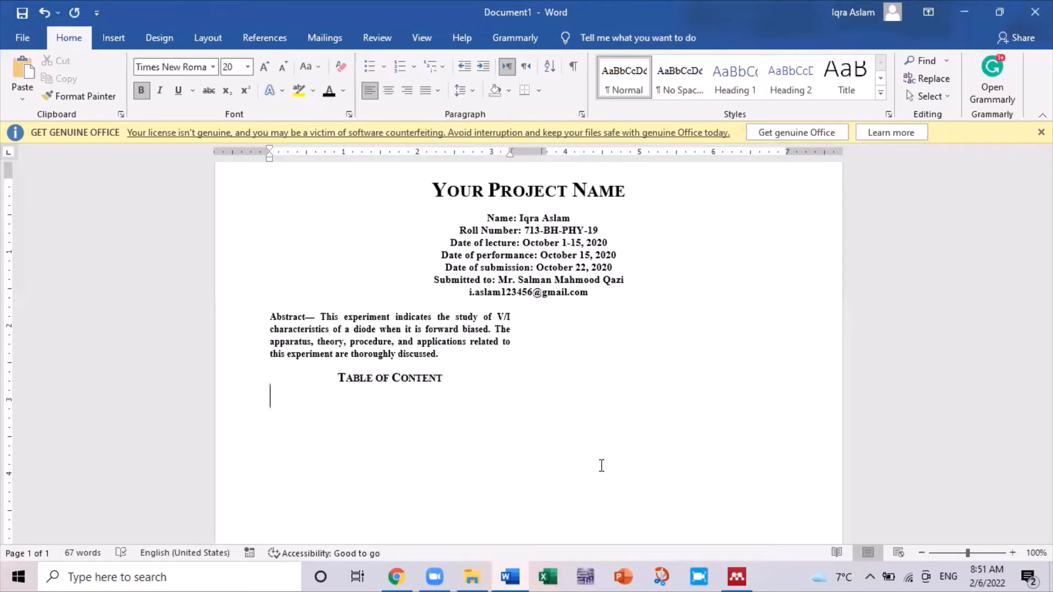
{"action": "key", "text": "Return"}
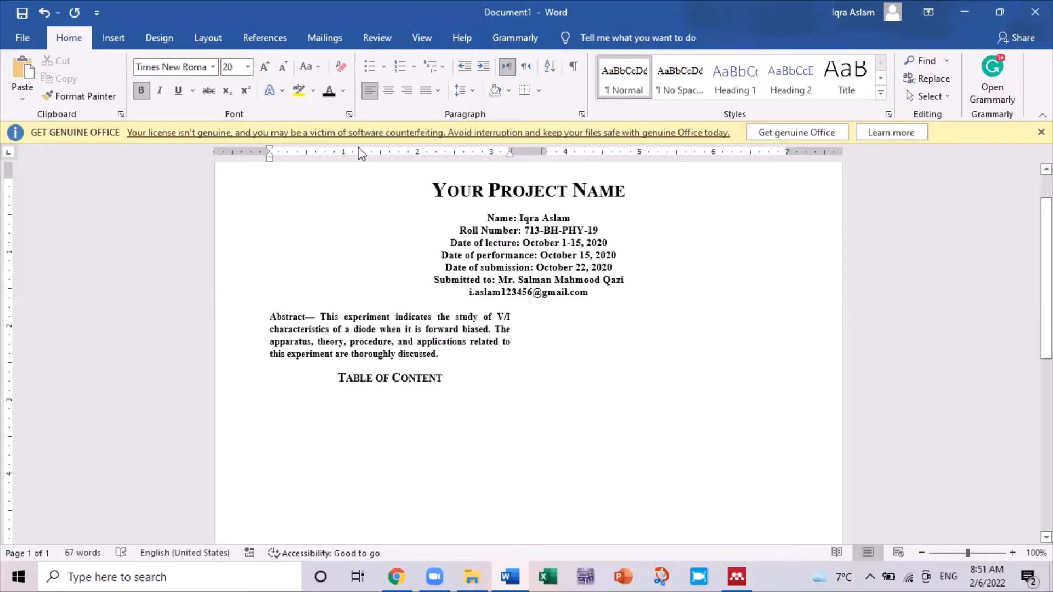
{"action": "left_click", "coordinate": [722, 76]}
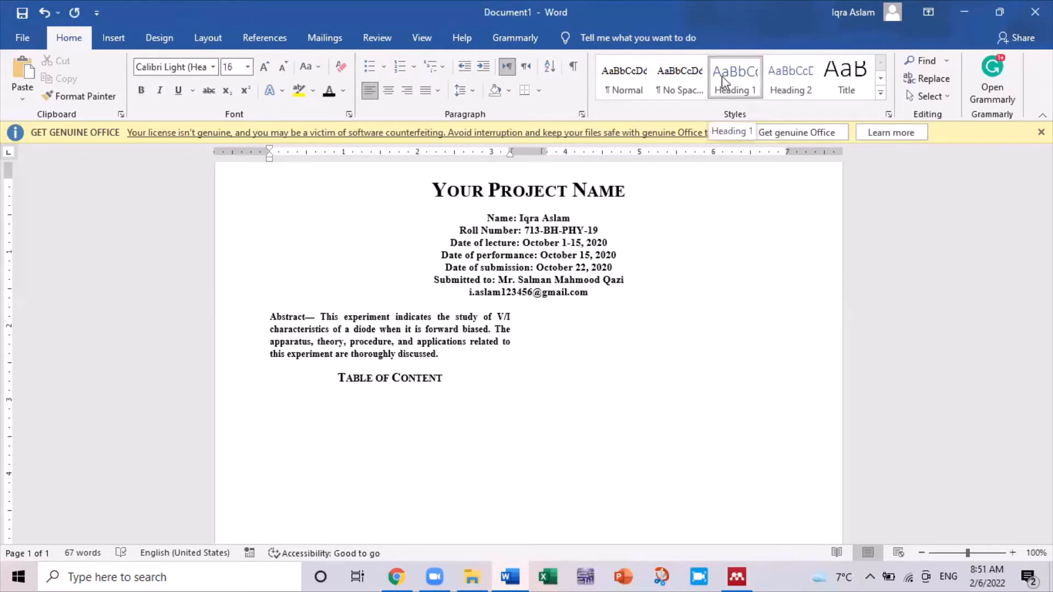
{"action": "key", "text": "ctrl+e"}
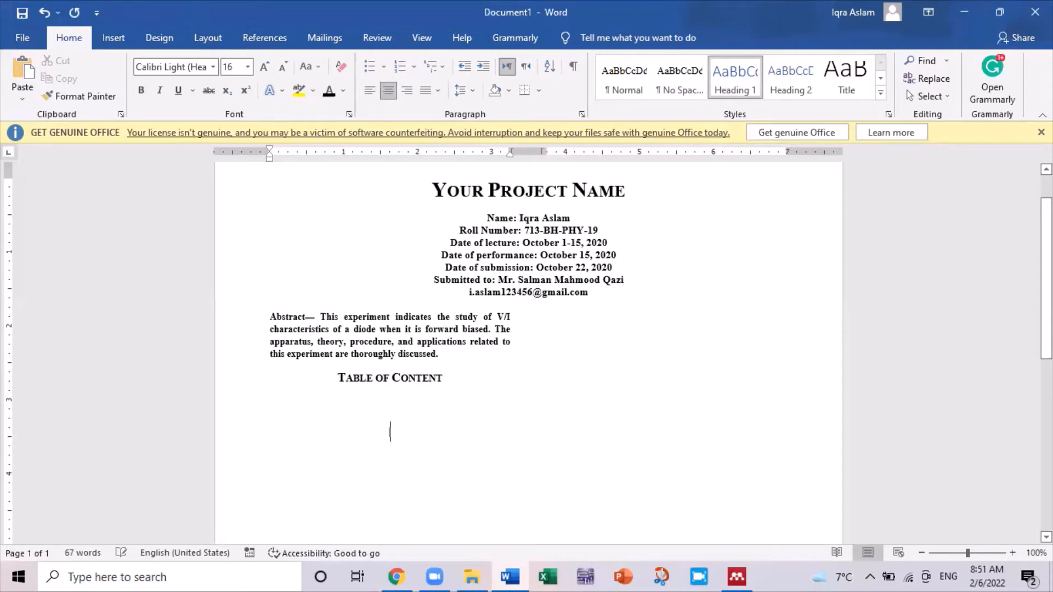
{"action": "type", "text": "Introduc"}
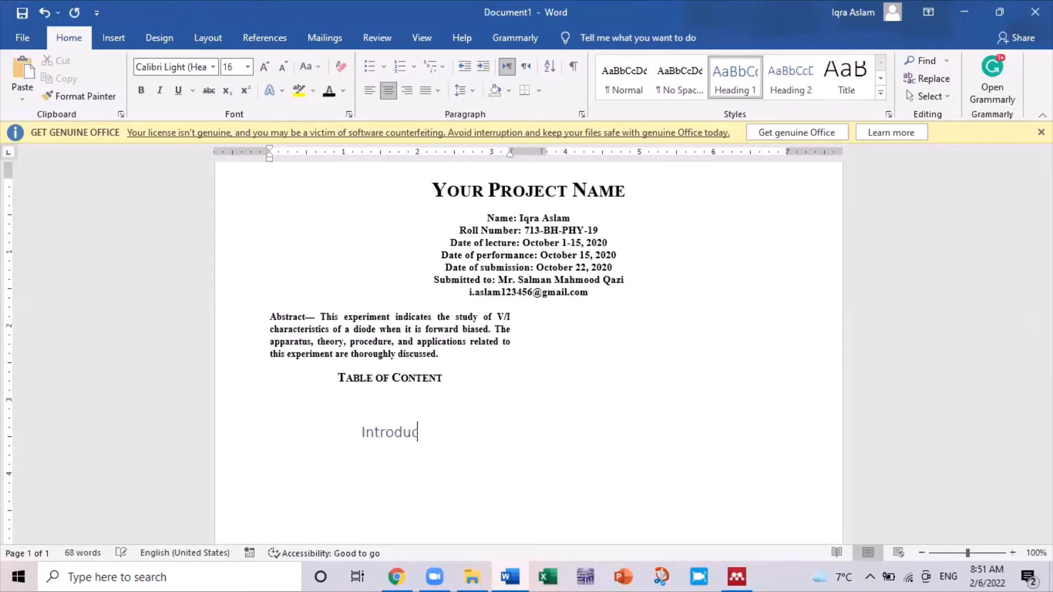
{"action": "type", "text": "tion"}
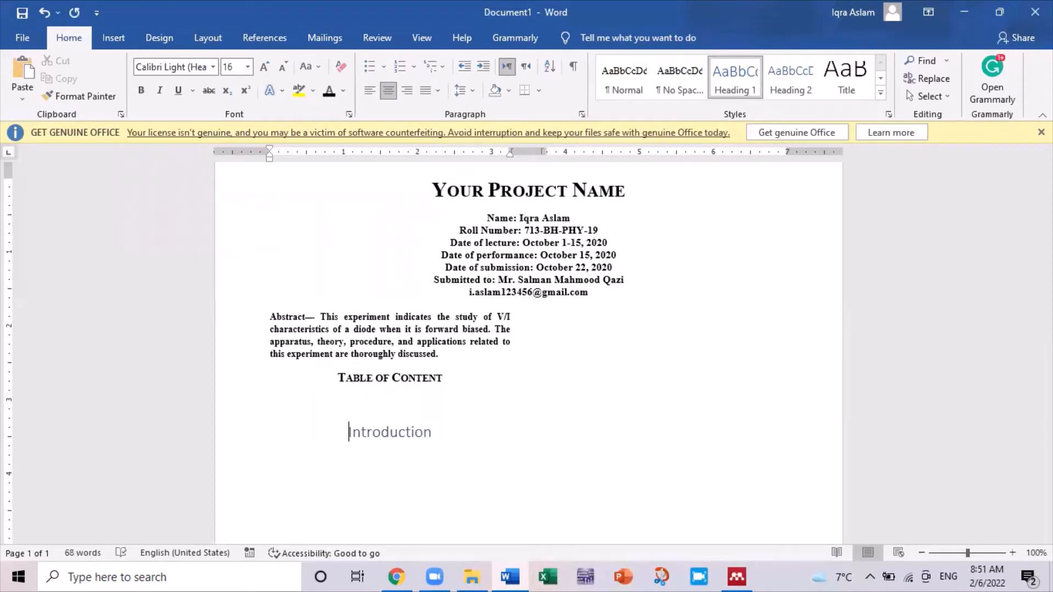
{"action": "type", "text": "1."}
Format the "1. Introduction" heading as bold Times New Roman, size 12
{"action": "key", "text": "Home"}
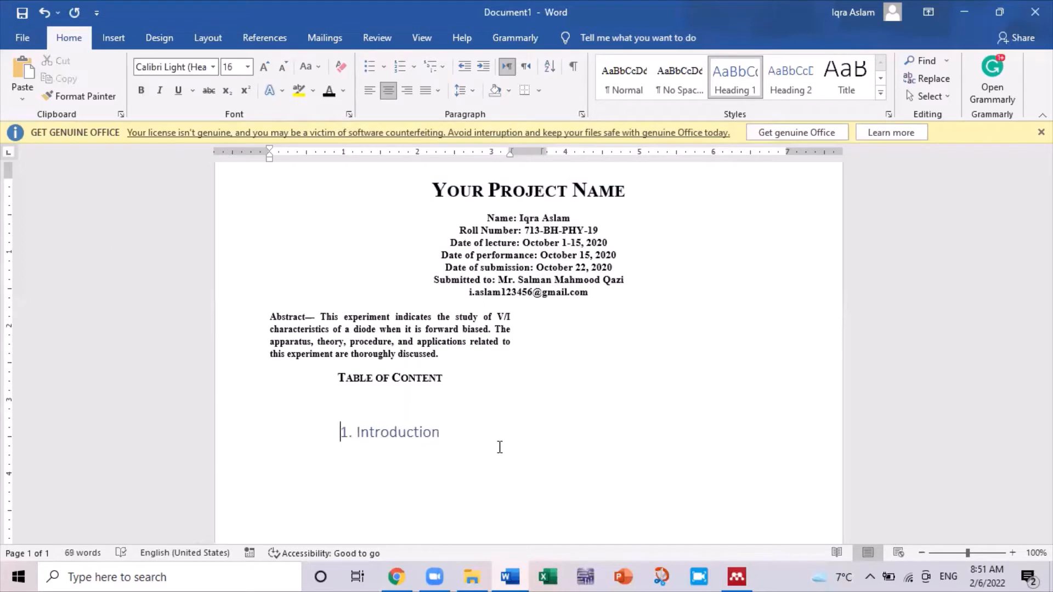
{"action": "key", "text": "shift+End"}
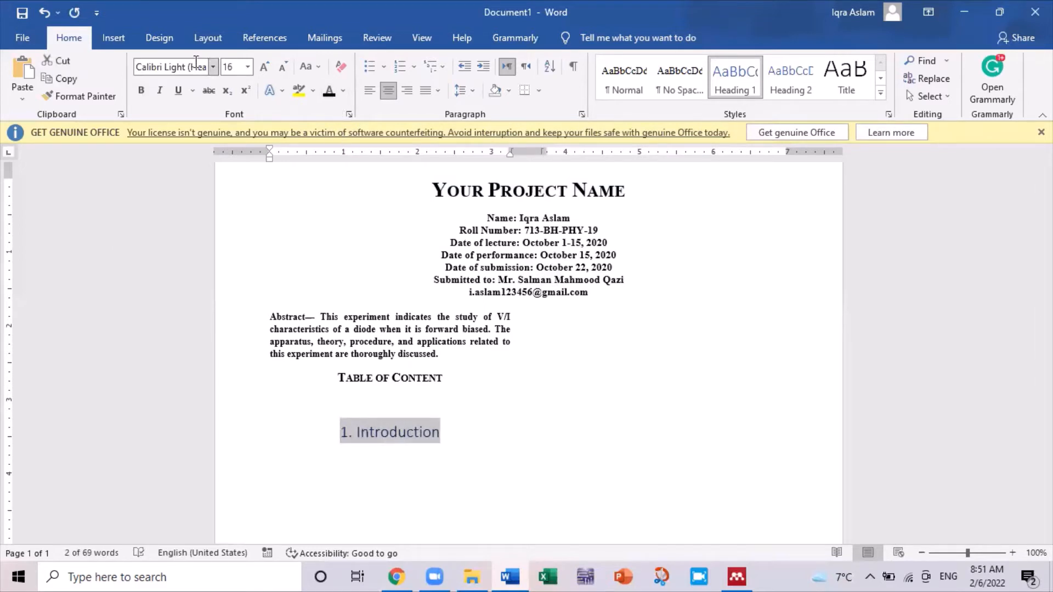
{"action": "left_click", "coordinate": [141, 92]}
{"action": "left_click", "coordinate": [177, 67]}
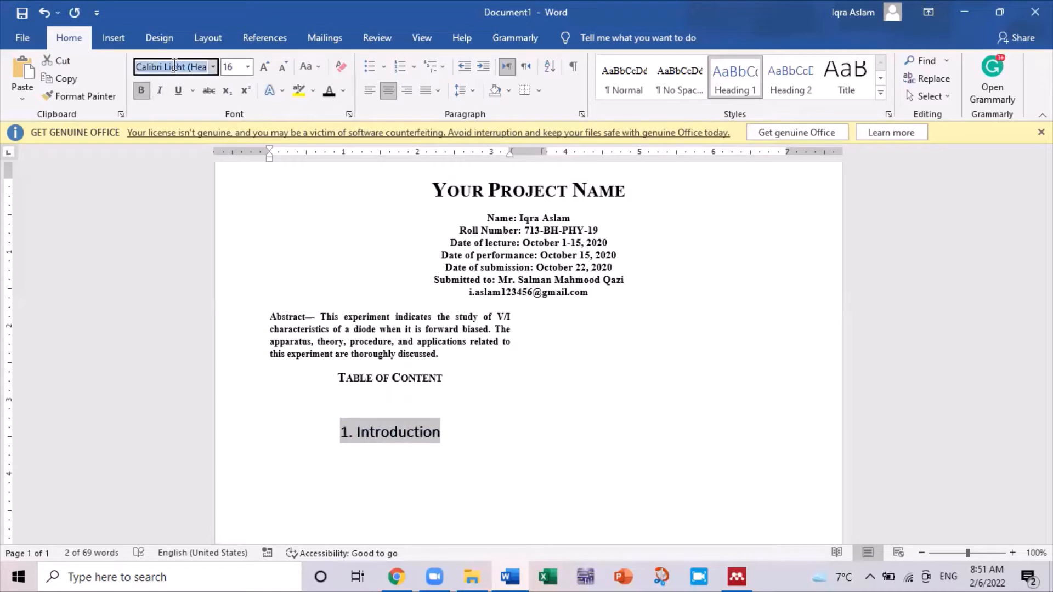
{"action": "type", "text": "Y"}
{"action": "type", "text": "Times New Roman"}
{"action": "key", "text": "Return"}
{"action": "left_click", "coordinate": [228, 66]}
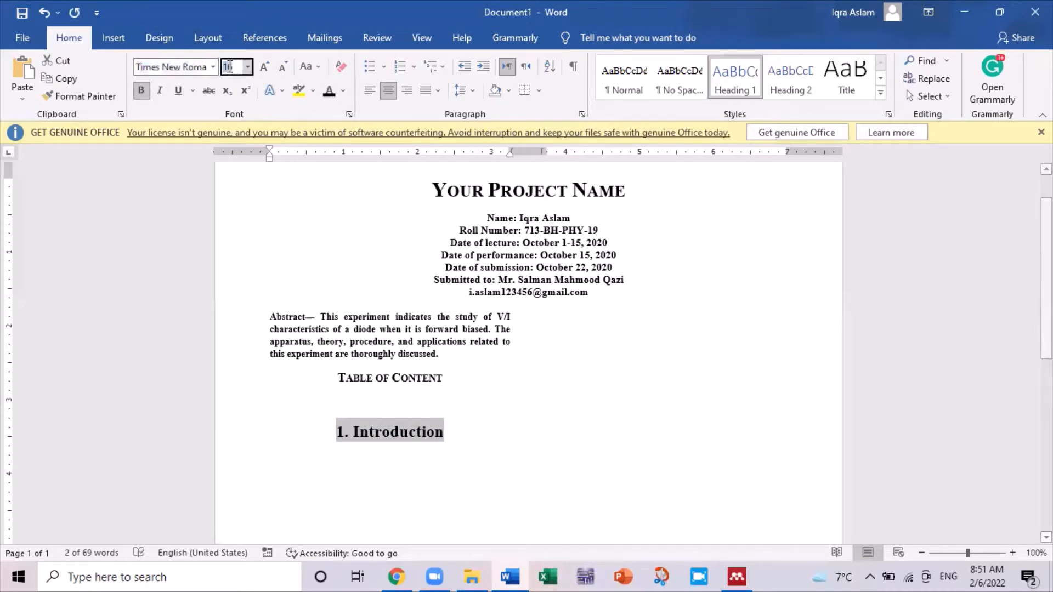
{"action": "type", "text": "12"}
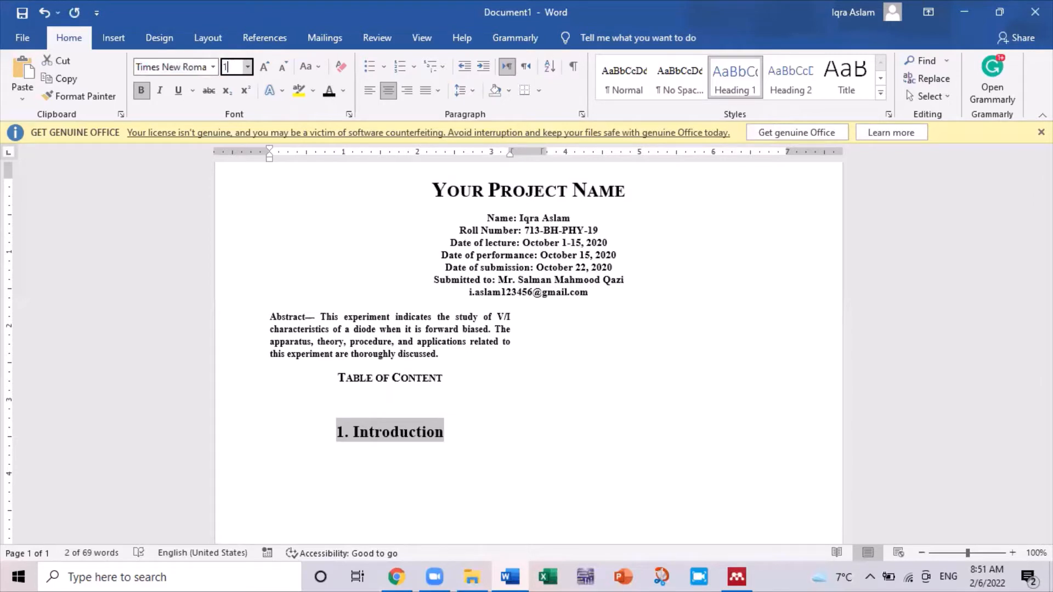
{"action": "key", "text": "Return"}
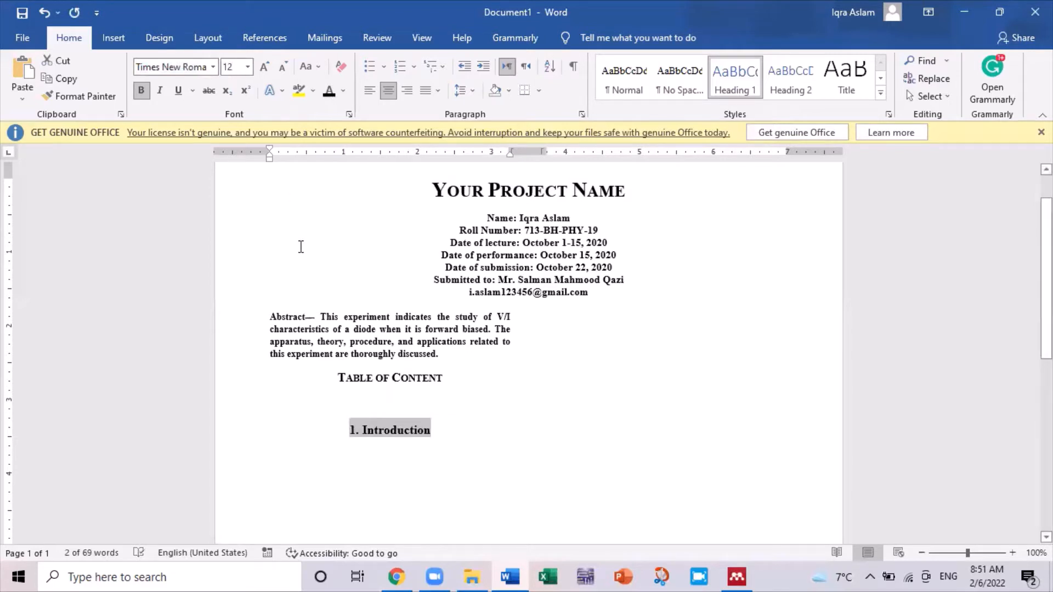
Apply the Small caps effect to the "1. Introduction" heading and start a new line below it
{"action": "right_click", "coordinate": [382, 432]}
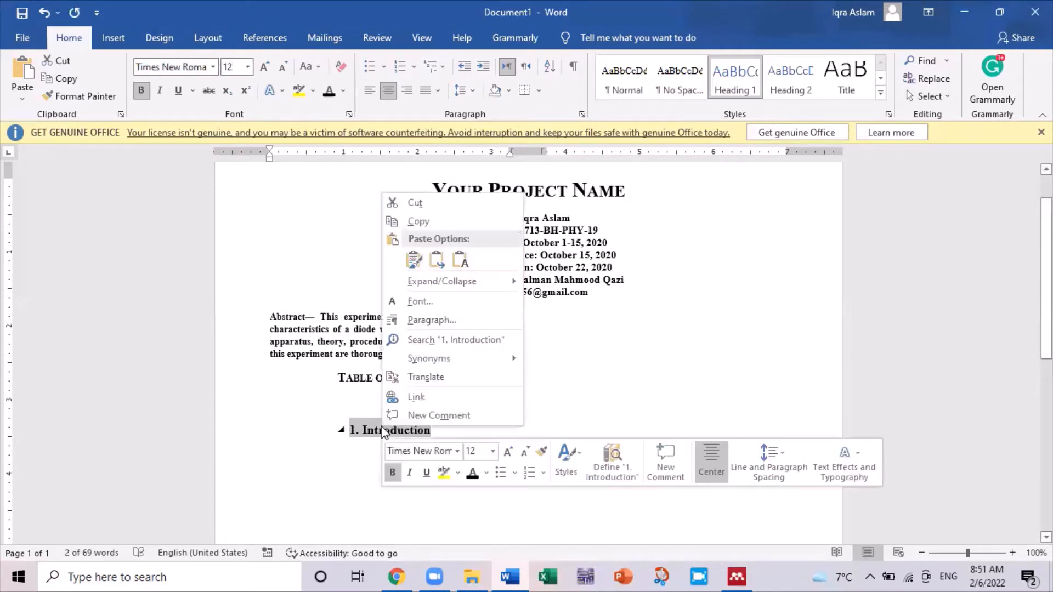
{"action": "left_click", "coordinate": [469, 308]}
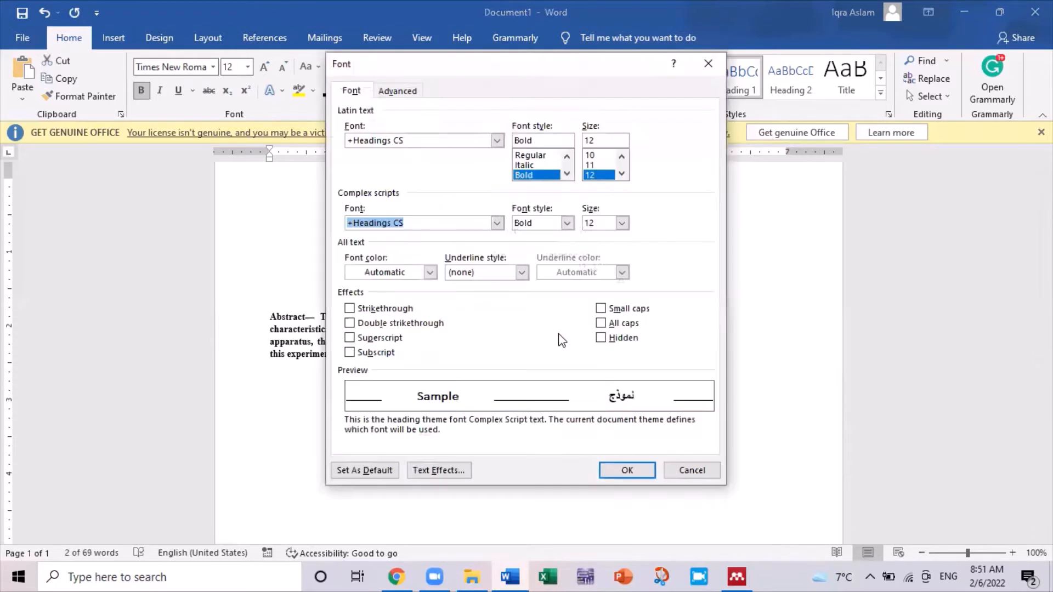
{"action": "left_click", "coordinate": [626, 308]}
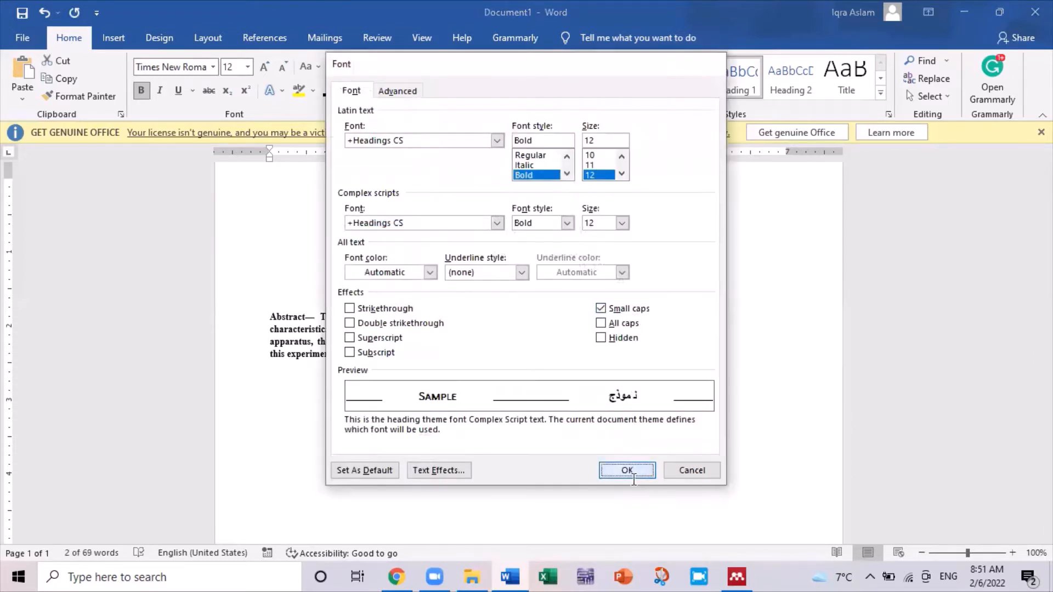
{"action": "left_click", "coordinate": [629, 472]}
{"action": "left_click", "coordinate": [458, 440]}
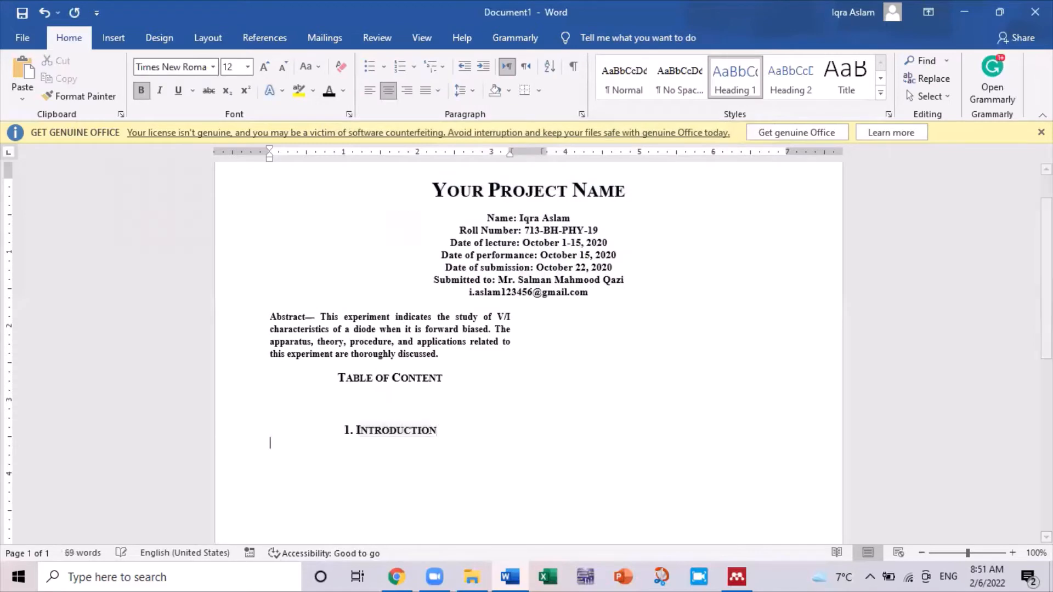
Copy the Introduction paragraph from the lab manual PDF in Chrome and paste it below the "1. Introduction" heading in Word
{"action": "key", "text": "alt+Tab"}
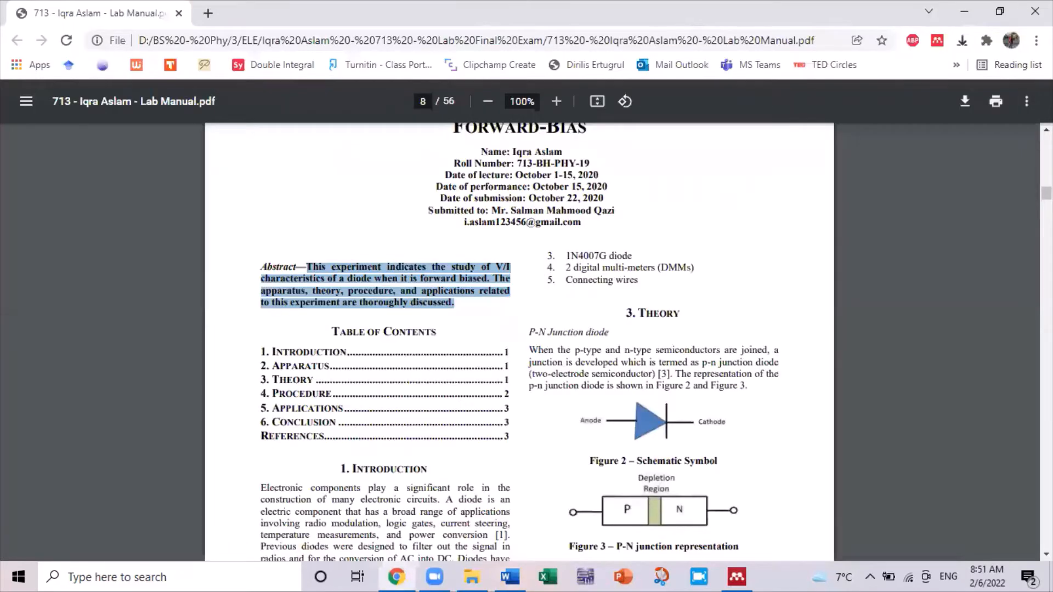
{"action": "scroll", "coordinate": [432, 451], "scroll_direction": "down", "scroll_amount": 1}
{"action": "scroll", "coordinate": [384, 340], "scroll_direction": "down", "scroll_amount": 2}
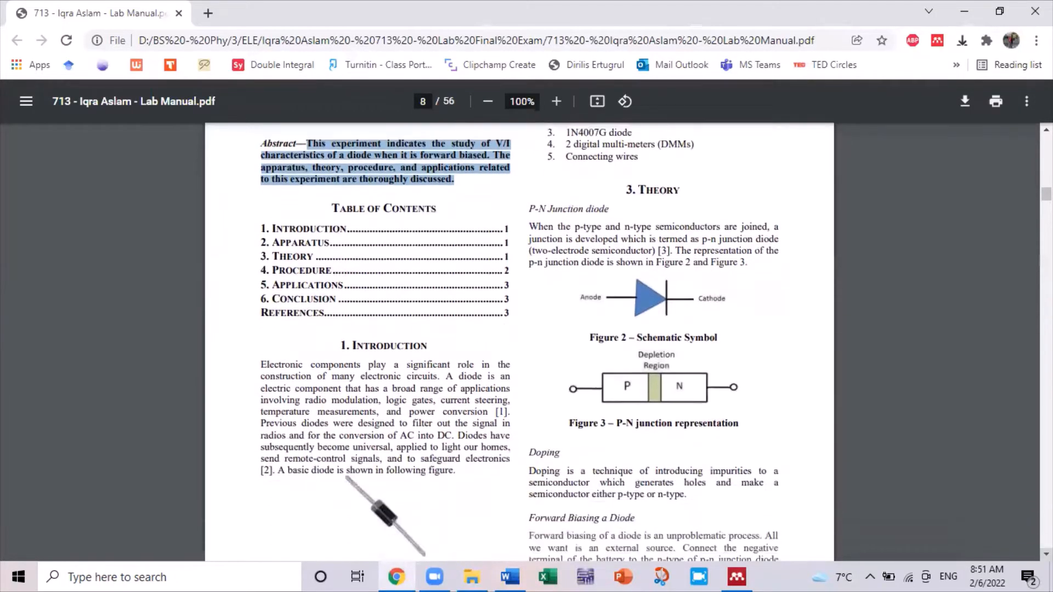
{"action": "left_click_drag", "start_coordinate": [259, 363], "coordinate": [456, 470]}
{"action": "left_click_drag", "start_coordinate": [475, 421], "coordinate": [461, 475]}
{"action": "key", "text": "ctrl+c"}
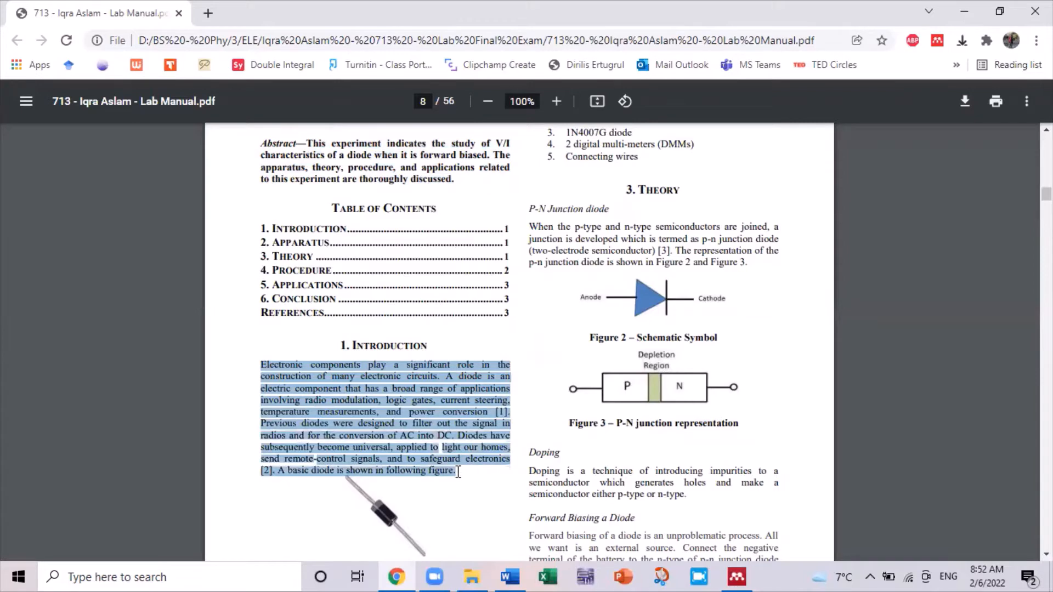
{"action": "key", "text": "alt+Tab"}
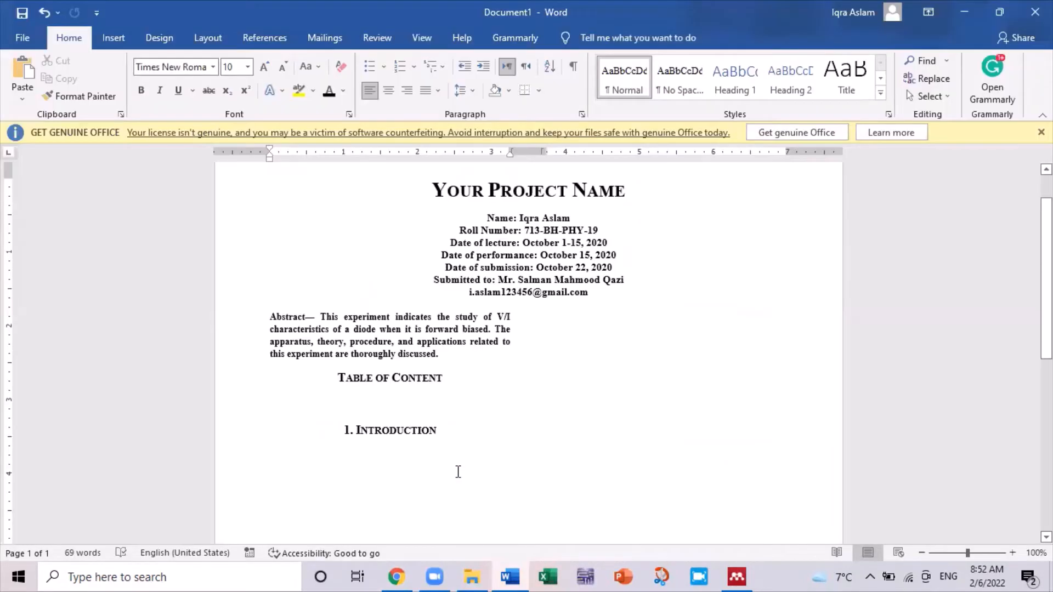
{"action": "key", "text": "ctrl+v"}
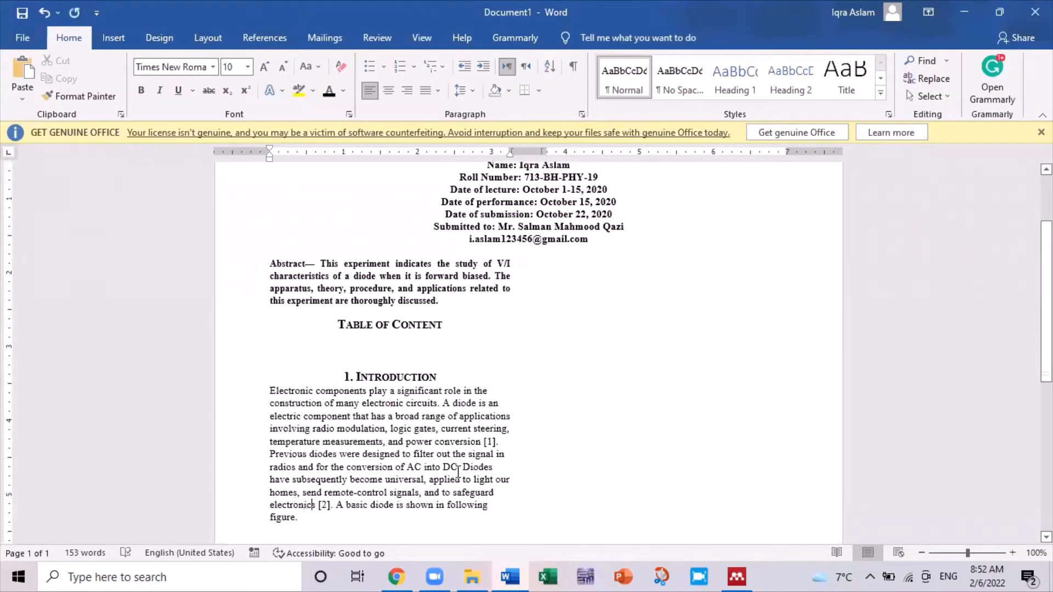
Remove the citation markers [2] and [1] from the Introduction paragraph, keeping the full stops, and justify its text
{"action": "key", "text": "Delete"}
{"action": "key", "text": "Delete"}
{"action": "key", "text": "Delete"}
{"action": "key", "text": "Delete"}
{"action": "key", "text": "Delete"}
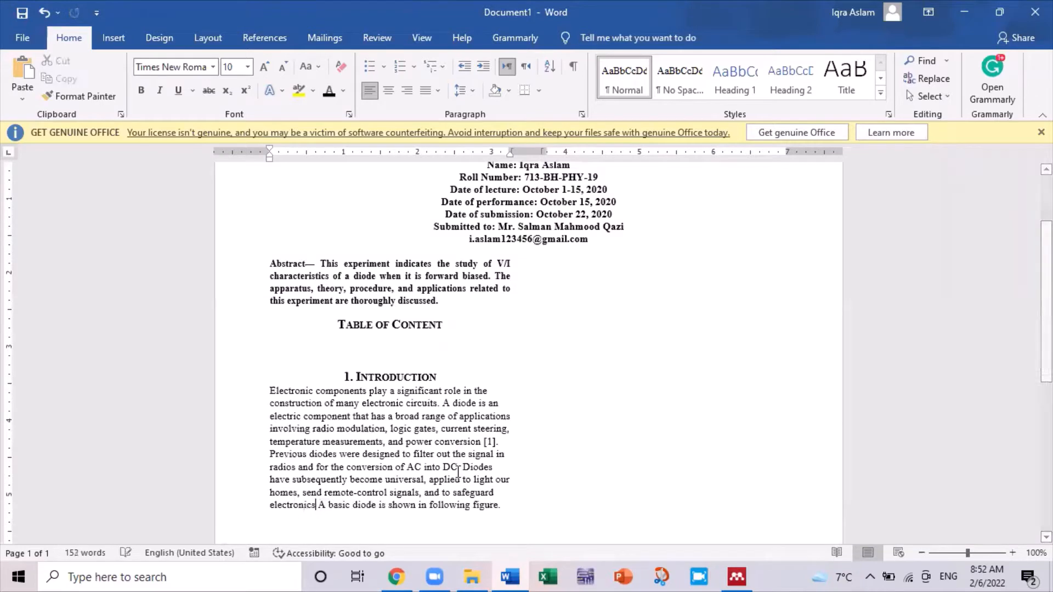
{"action": "type", "text": "."}
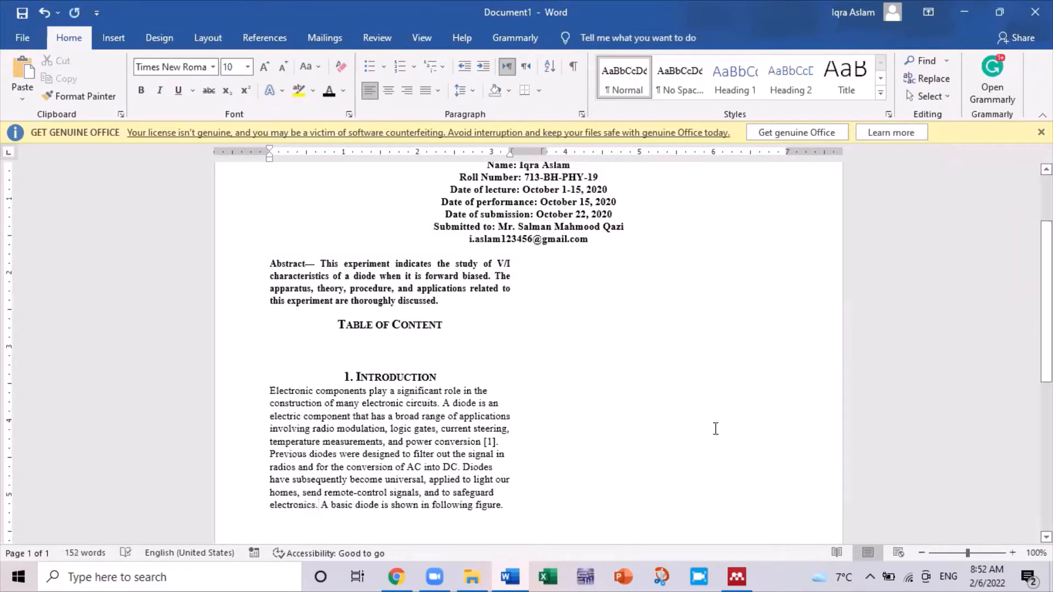
{"action": "double_click", "coordinate": [487, 442]}
{"action": "key", "text": "Delete"}
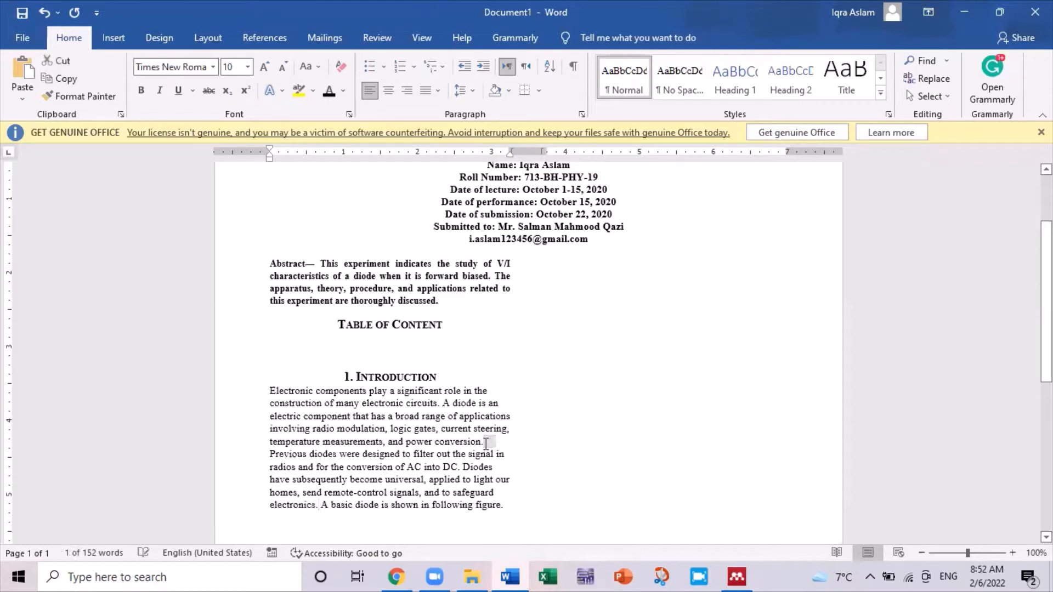
{"action": "key", "text": "ctrl+z"}
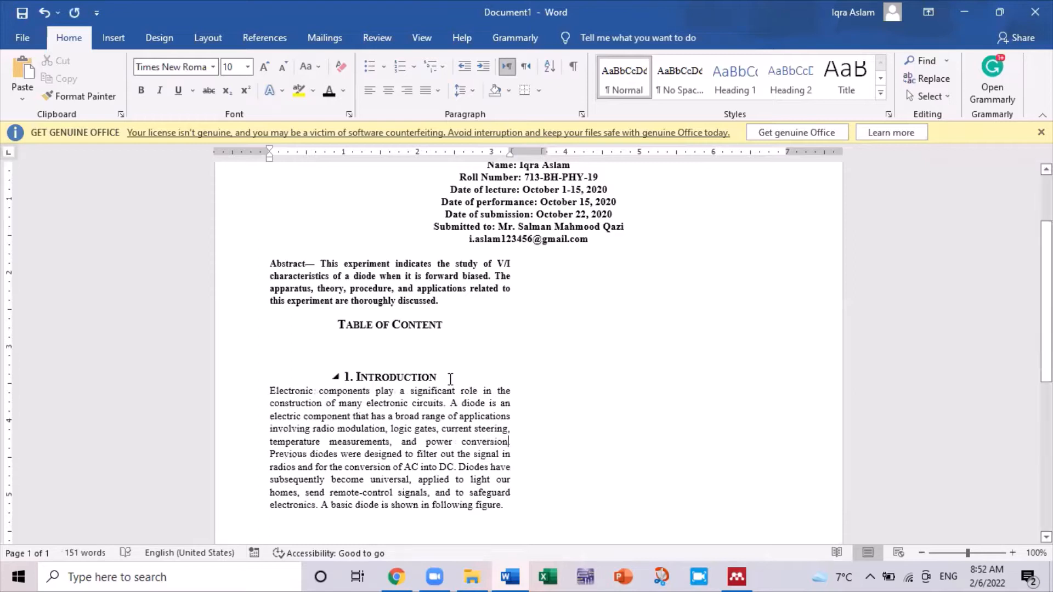
Remove the space before and add space after the "1. Introduction" heading and the paragraph directly below it
{"action": "left_click", "coordinate": [431, 372]}
{"action": "key", "text": "shift+Right"}
{"action": "key", "text": "shift+Right"}
{"action": "key", "text": "shift+Right"}
{"action": "key", "text": "shift+Right"}
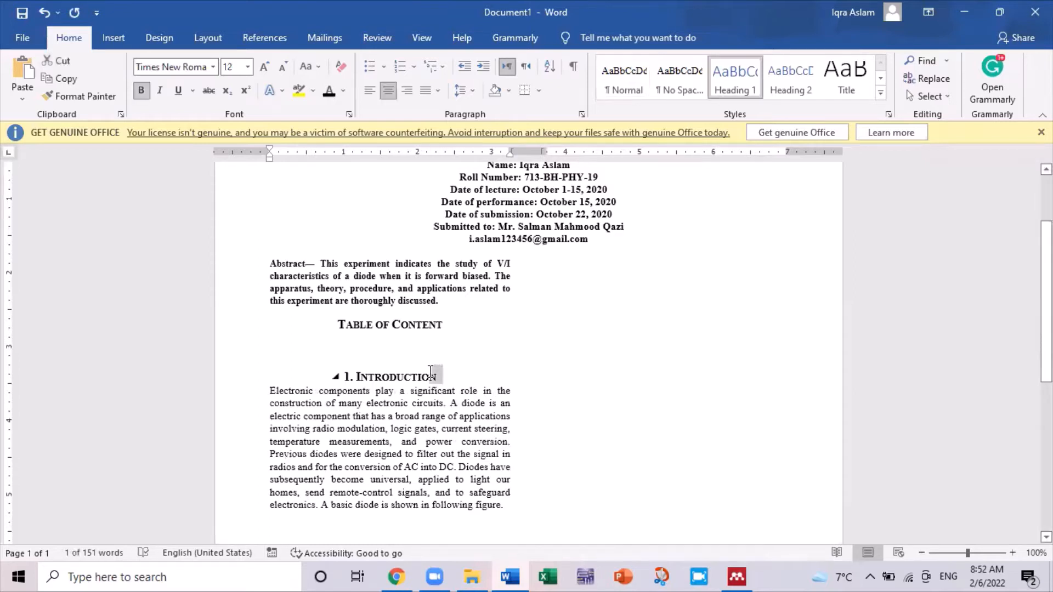
{"action": "left_click", "coordinate": [467, 91]}
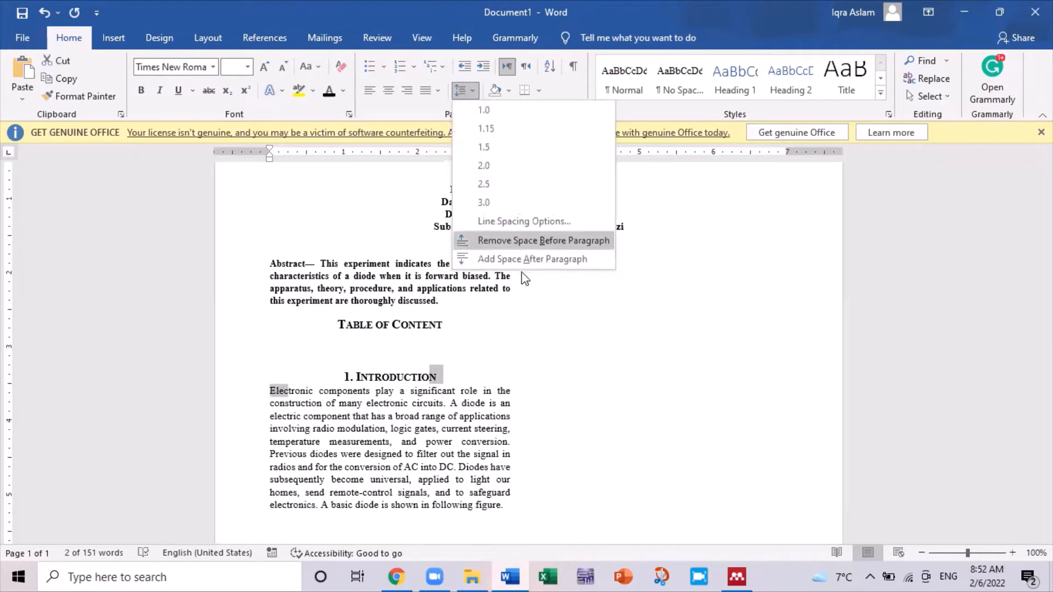
{"action": "left_click", "coordinate": [525, 241]}
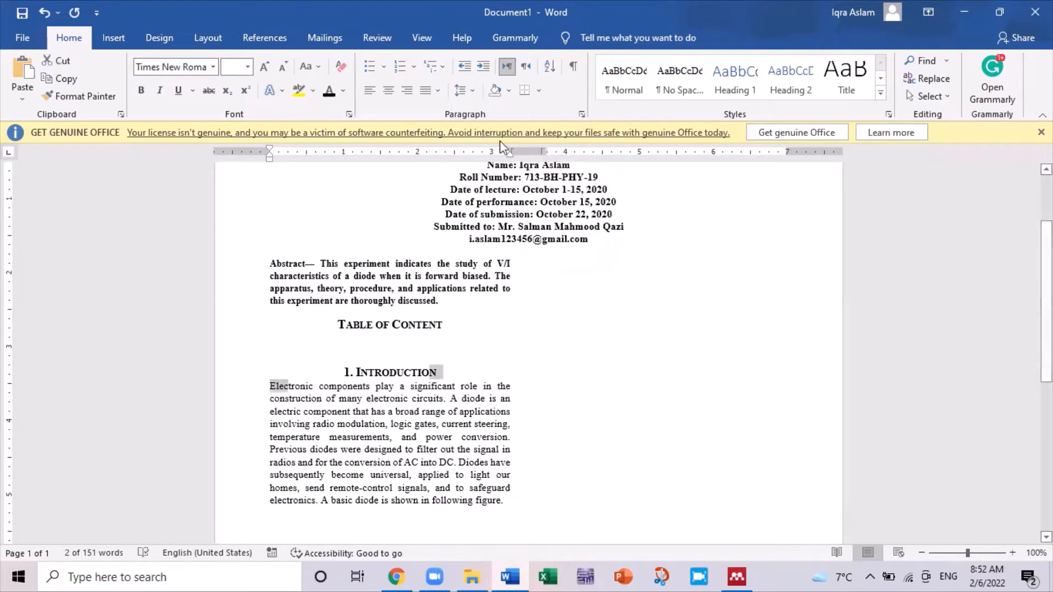
{"action": "left_click", "coordinate": [474, 96]}
{"action": "left_click", "coordinate": [515, 260]}
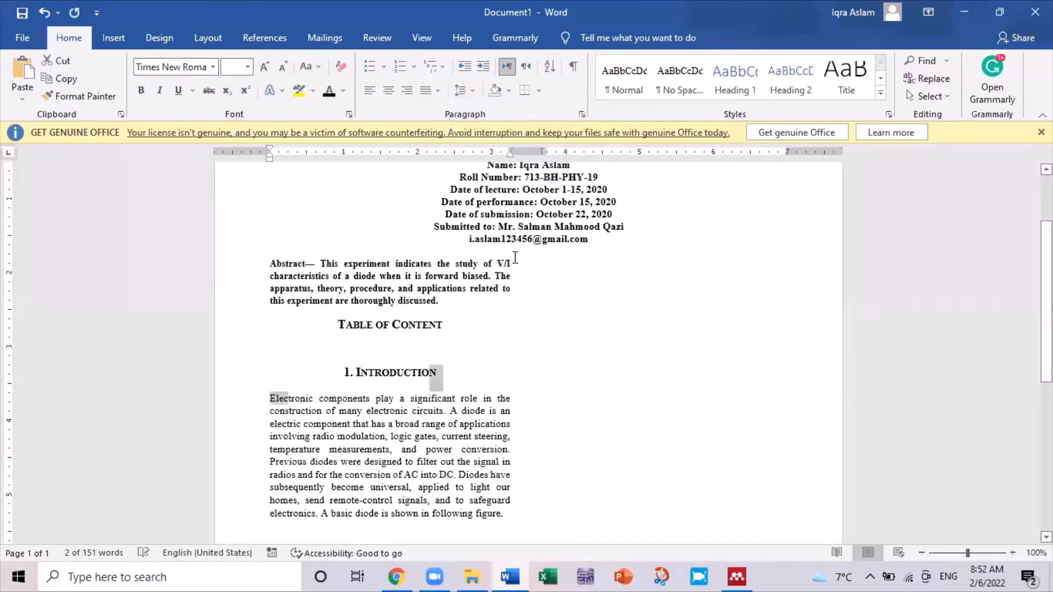
Set single line spacing and 6 pt spacing after for the "1. Introduction" heading and the paragraph below it
{"action": "left_click", "coordinate": [468, 91]}
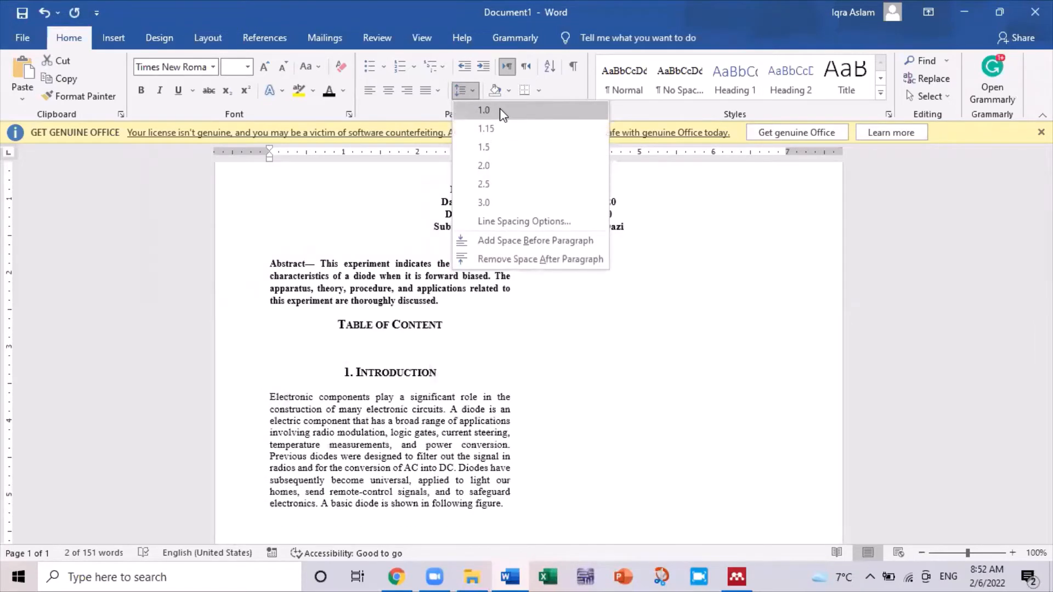
{"action": "left_click", "coordinate": [499, 109]}
{"action": "left_click", "coordinate": [466, 91]}
{"action": "left_click", "coordinate": [516, 226]}
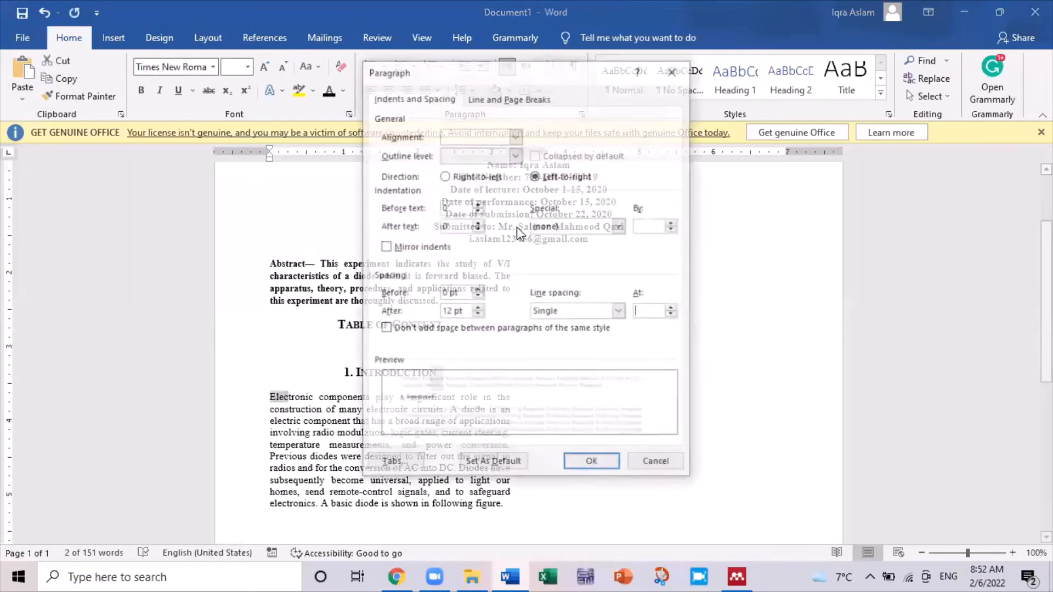
{"action": "left_click", "coordinate": [600, 311]}
{"action": "left_click", "coordinate": [600, 310]}
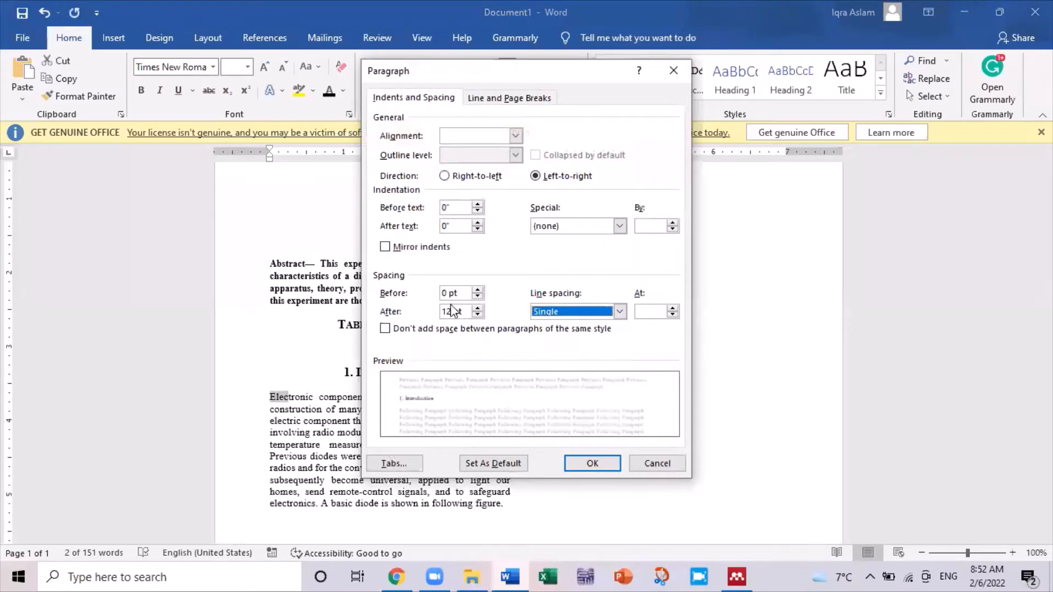
{"action": "left_click", "coordinate": [450, 312]}
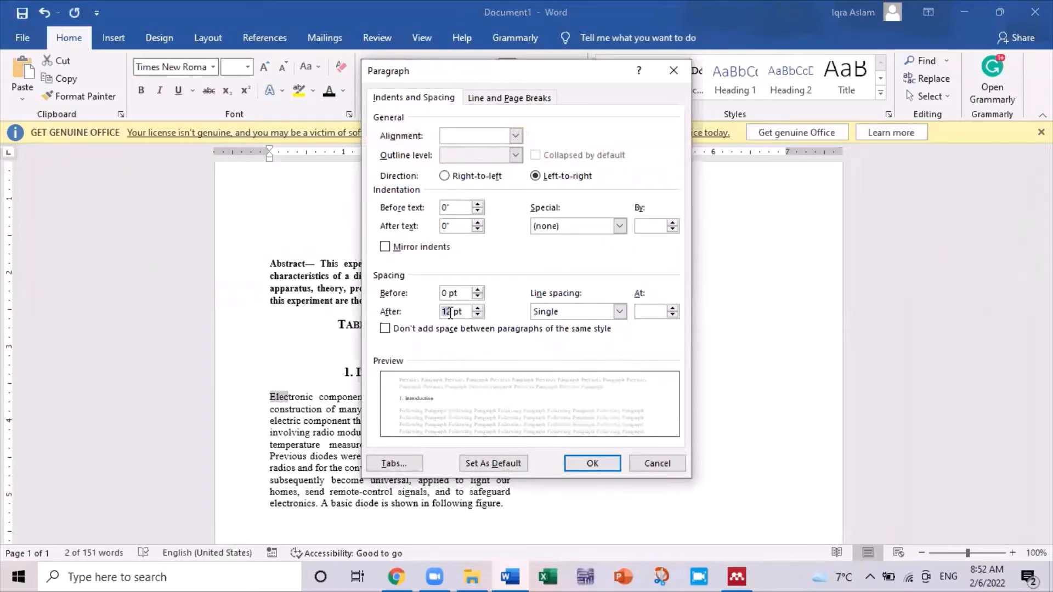
{"action": "type", "text": "6"}
{"action": "key", "text": "Return"}
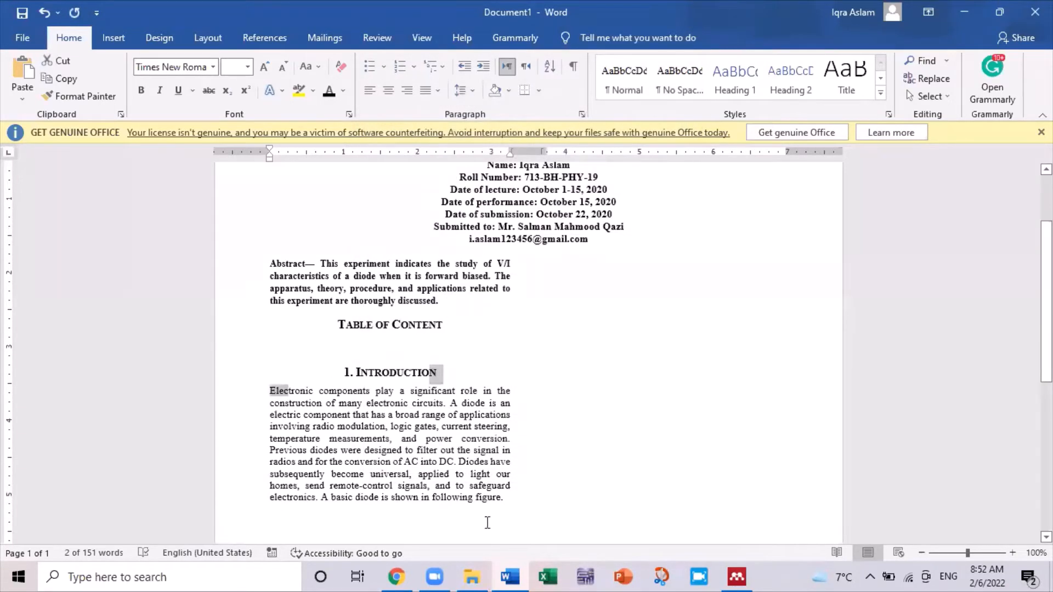
{"action": "left_click", "coordinate": [518, 500]}
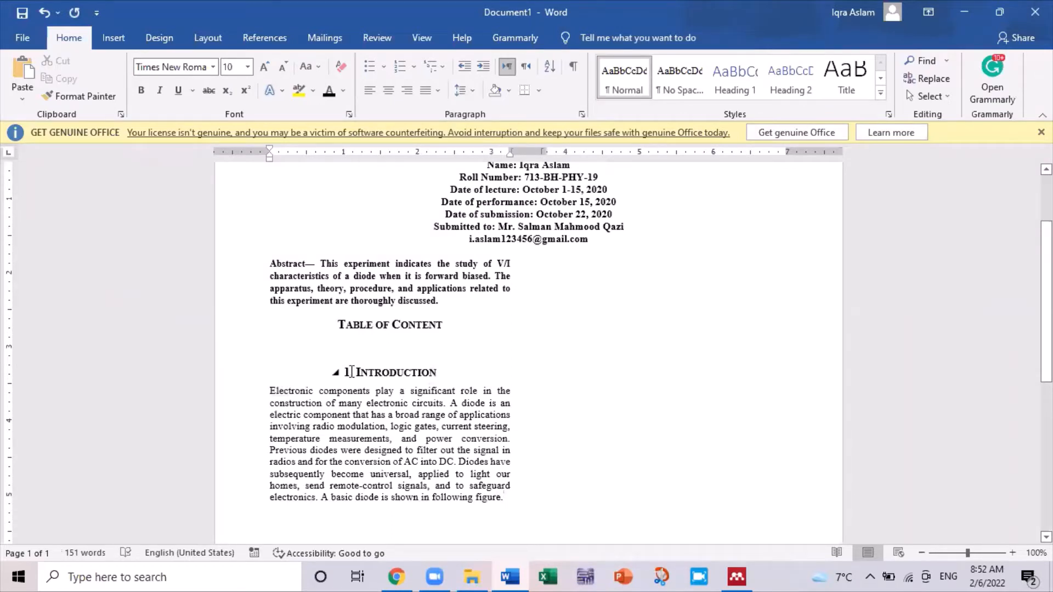
Duplicate the "1. Introduction" heading and the words "Electronic components" on new lines below the Introduction paragraph
{"action": "left_click_drag", "start_coordinate": [345, 373], "coordinate": [368, 392]}
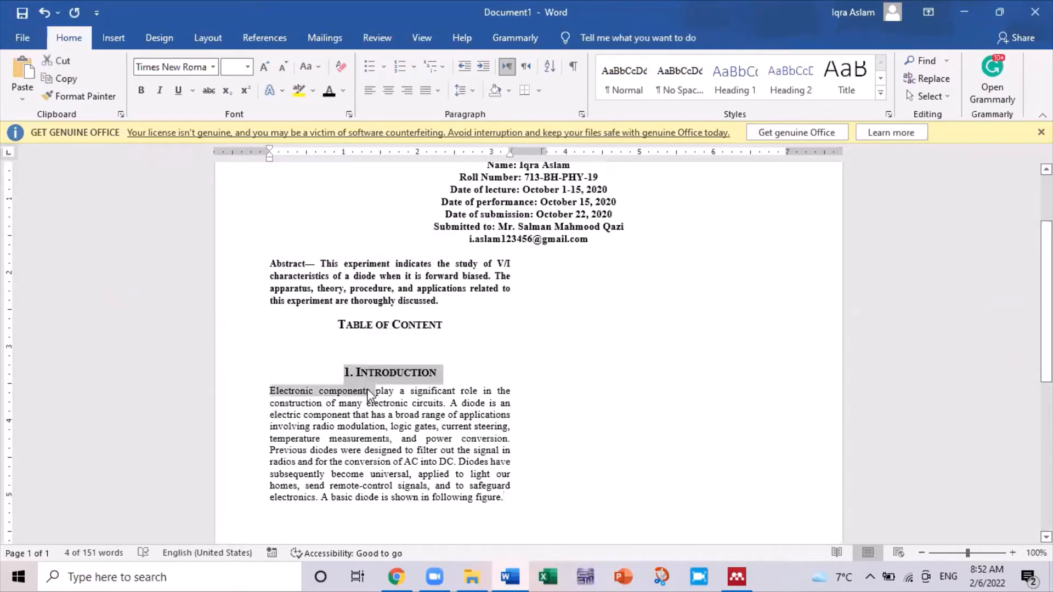
{"action": "left_click", "coordinate": [504, 499]}
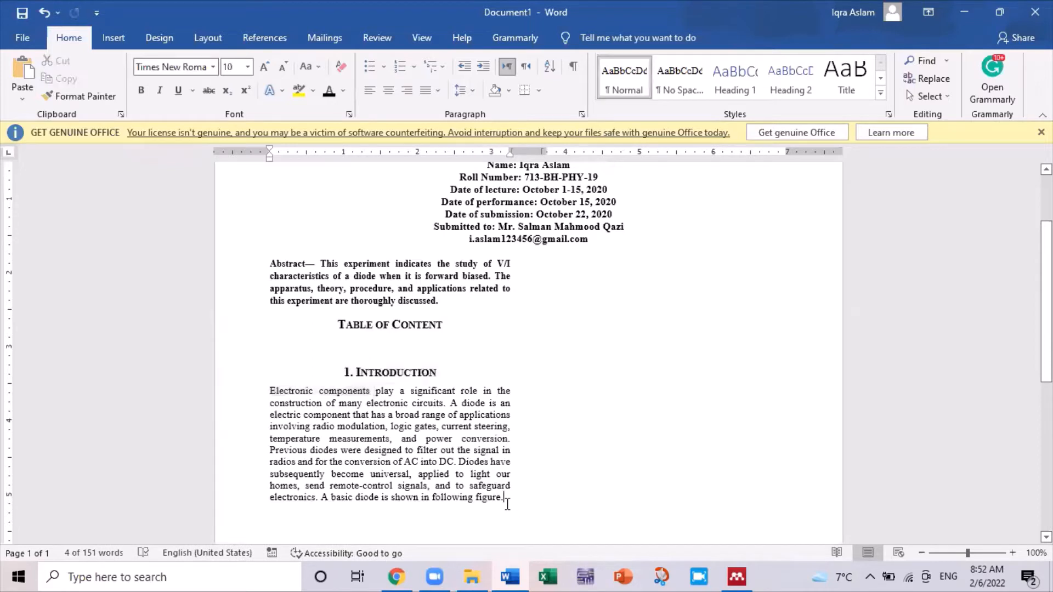
{"action": "key", "text": "Return"}
{"action": "type", "text": "1. Introduction Electronic components"}
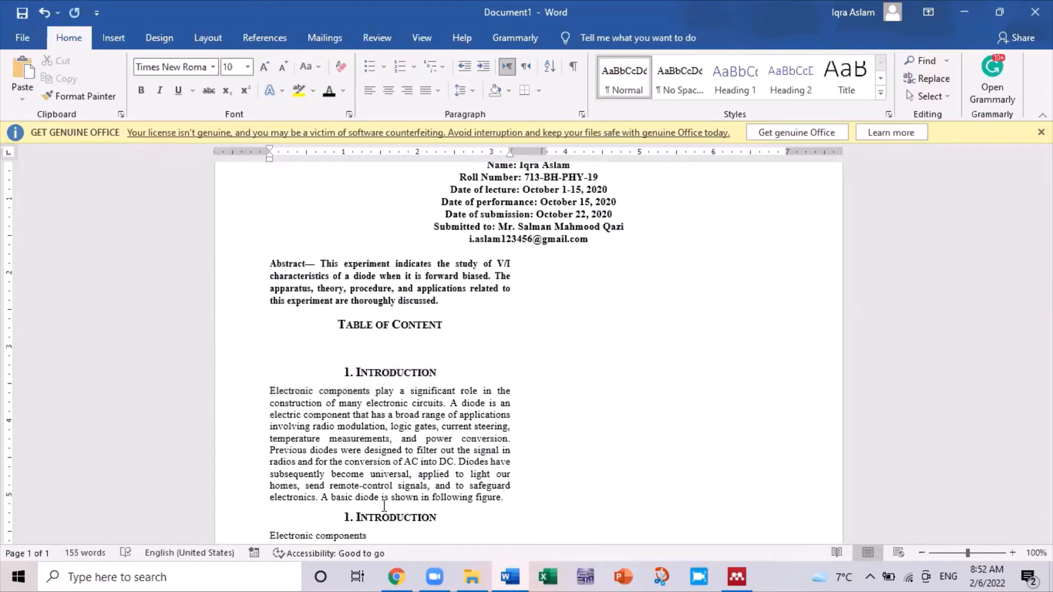
Change the duplicated heading below the Introduction paragraph to "2. Apparatus"
{"action": "left_click", "coordinate": [348, 517]}
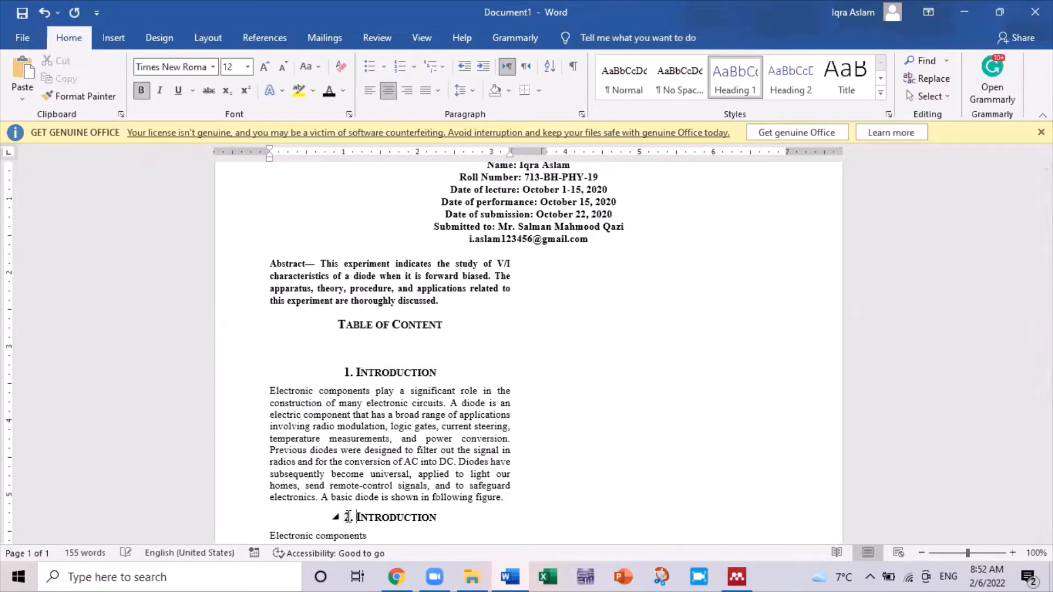
{"action": "key", "text": "shift+Right"}
{"action": "key", "text": "shift+Right"}
{"action": "key", "text": "shift+Right"}
{"action": "key", "text": "shift+Right"}
{"action": "key", "text": "shift+Right"}
{"action": "key", "text": "shift+Right"}
{"action": "key", "text": "shift+Right"}
{"action": "key", "text": "shift+Right"}
{"action": "key", "text": "shift+Right"}
{"action": "key", "text": "shift+Right"}
{"action": "key", "text": "shift+Right"}
{"action": "key", "text": "shift+Right"}
{"action": "type", "text": "A"}
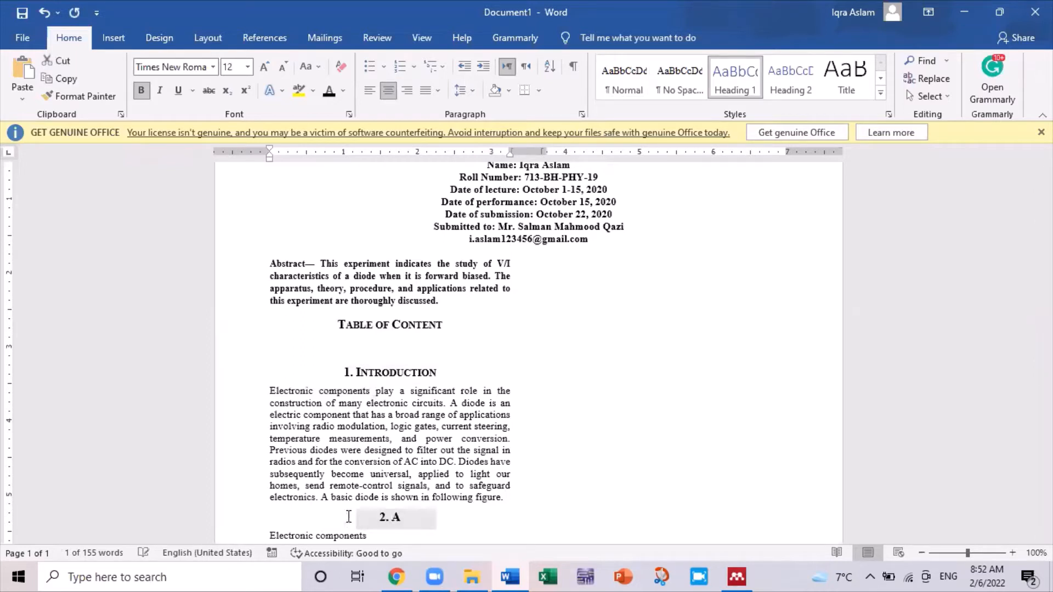
{"action": "type", "text": "pparatus"}
{"action": "key", "text": "Right"}
{"action": "key", "text": "Right"}
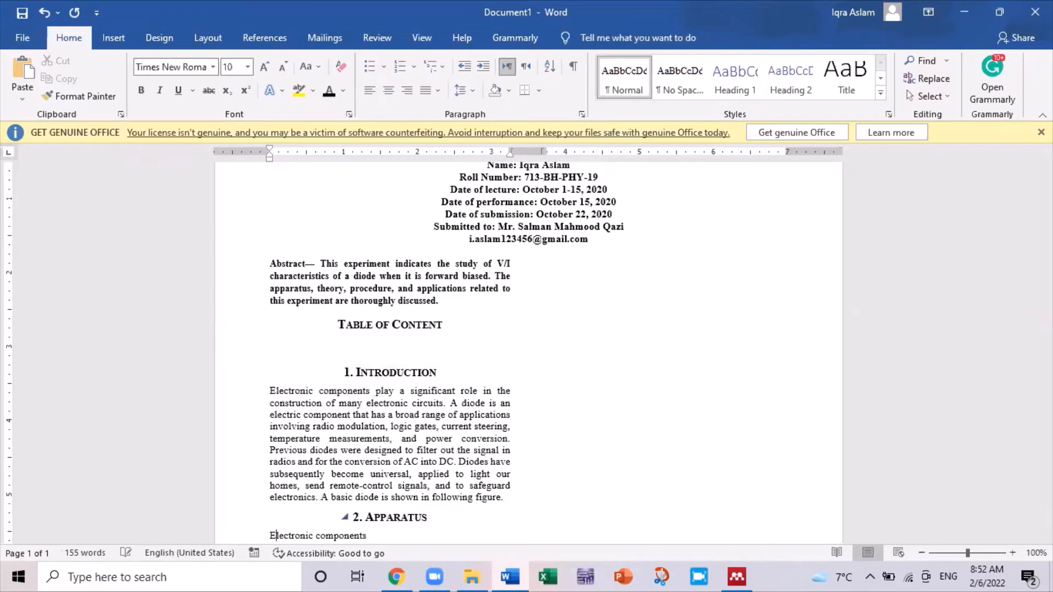
Replace "Electronic components" under the "2. Apparatus" heading in Word with the Apparatus intro and items 1 and 2 copied from the lab manual PDF in Chrome
{"action": "key", "text": "Left"}
{"action": "key", "text": "shift+End"}
{"action": "key", "text": "alt+Tab"}
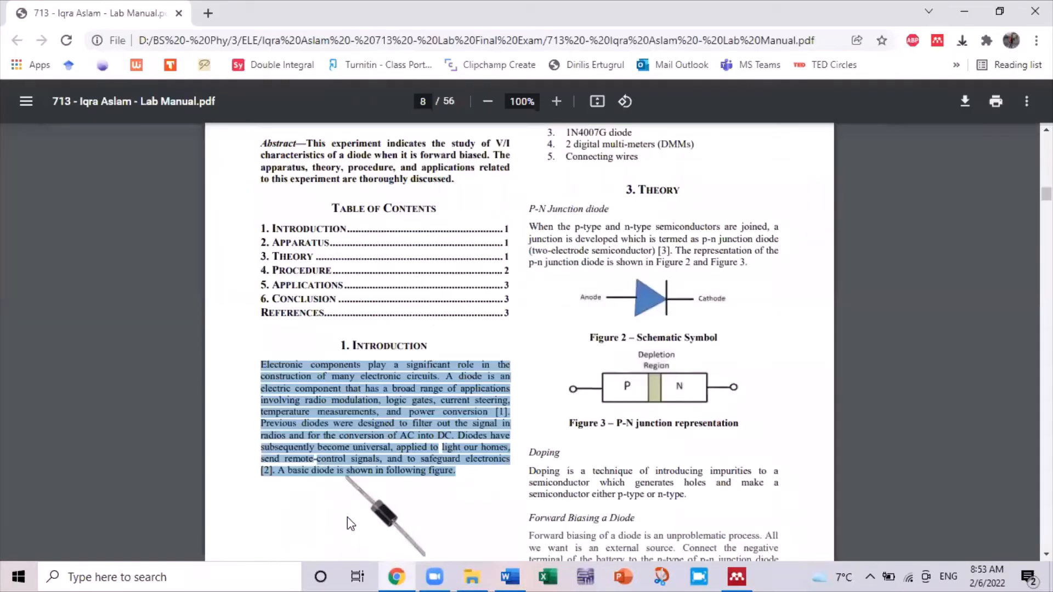
{"action": "scroll", "coordinate": [347, 518], "scroll_direction": "down", "scroll_amount": 1}
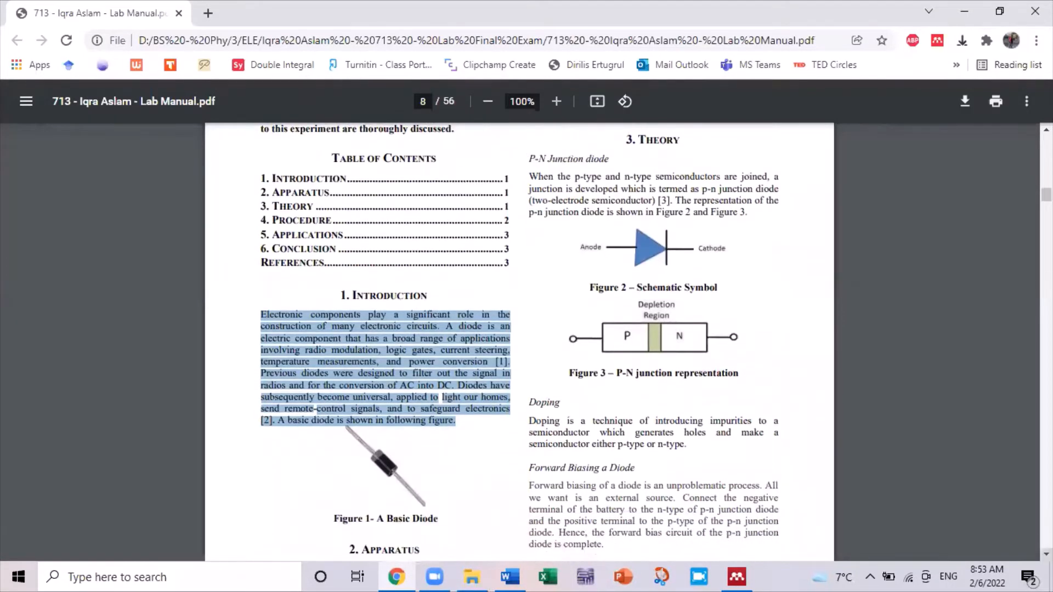
{"action": "scroll", "coordinate": [461, 361], "scroll_direction": "down", "scroll_amount": 4}
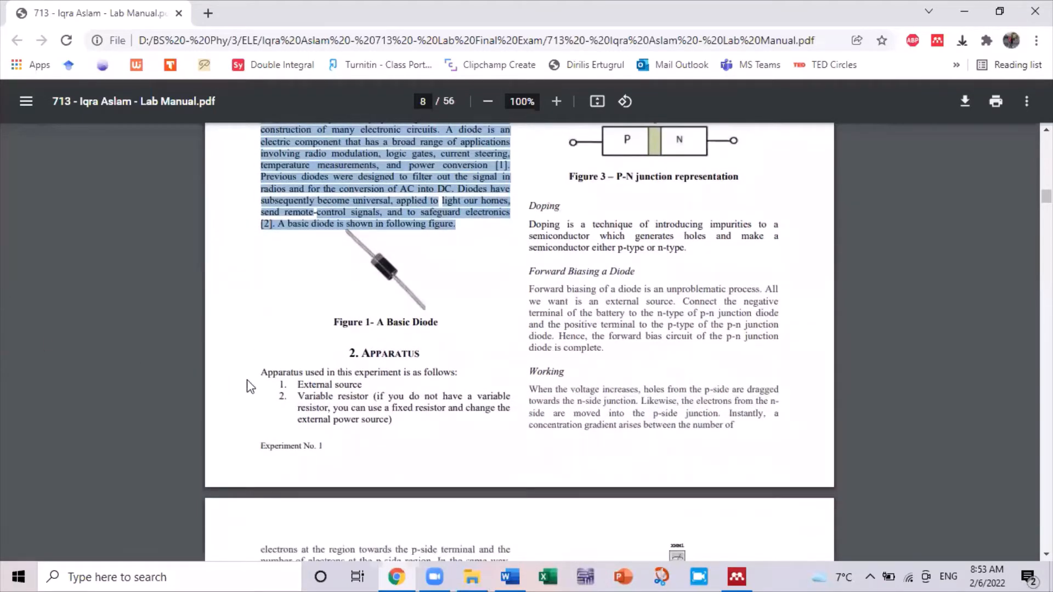
{"action": "left_click_drag", "start_coordinate": [260, 372], "coordinate": [393, 424]}
{"action": "key", "text": "ctrl+c"}
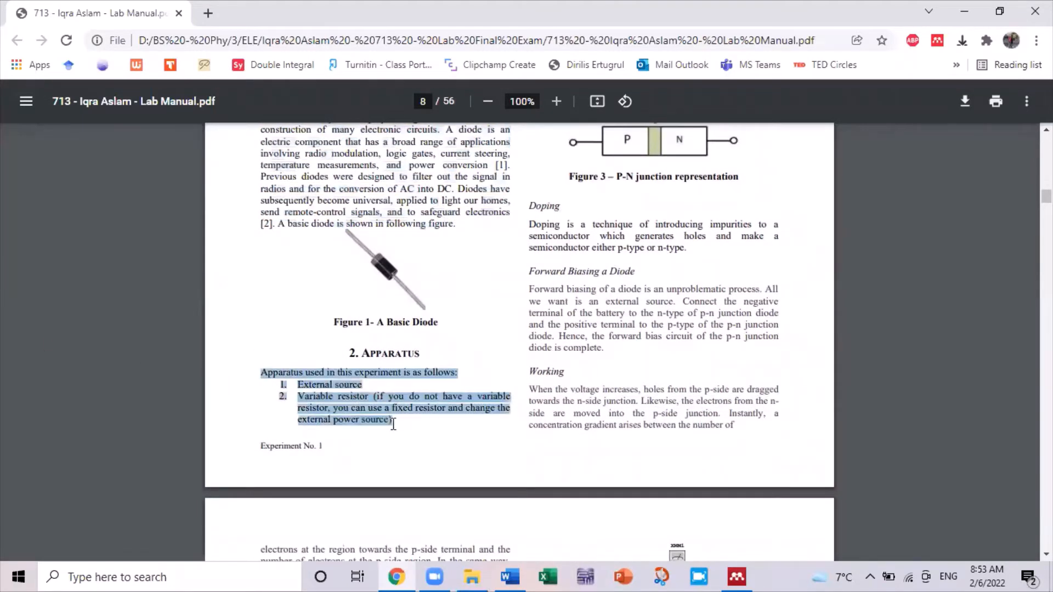
{"action": "key", "text": "alt+Tab"}
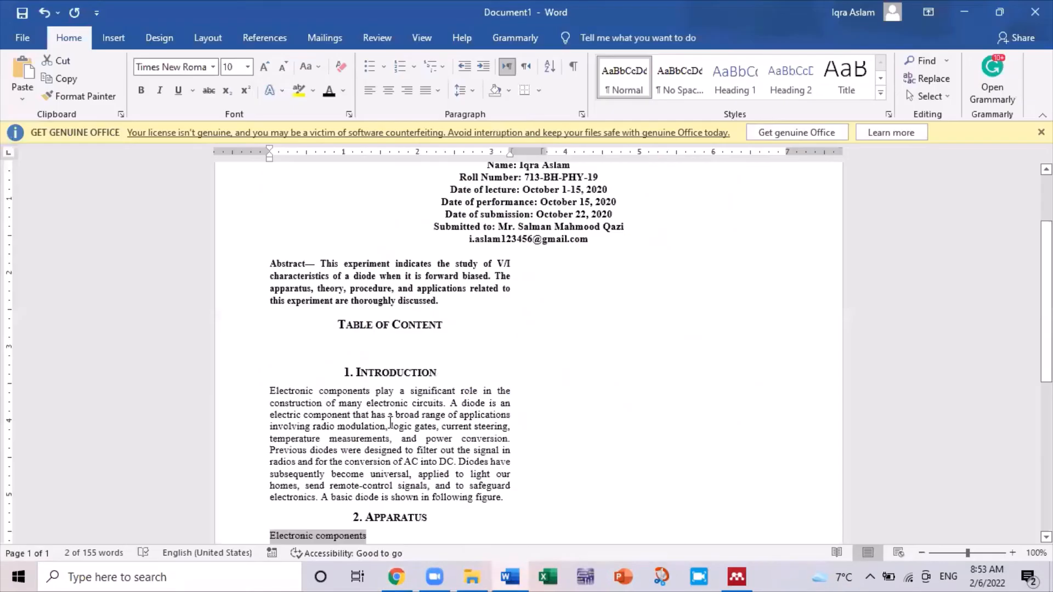
{"action": "key", "text": "ctrl+v"}
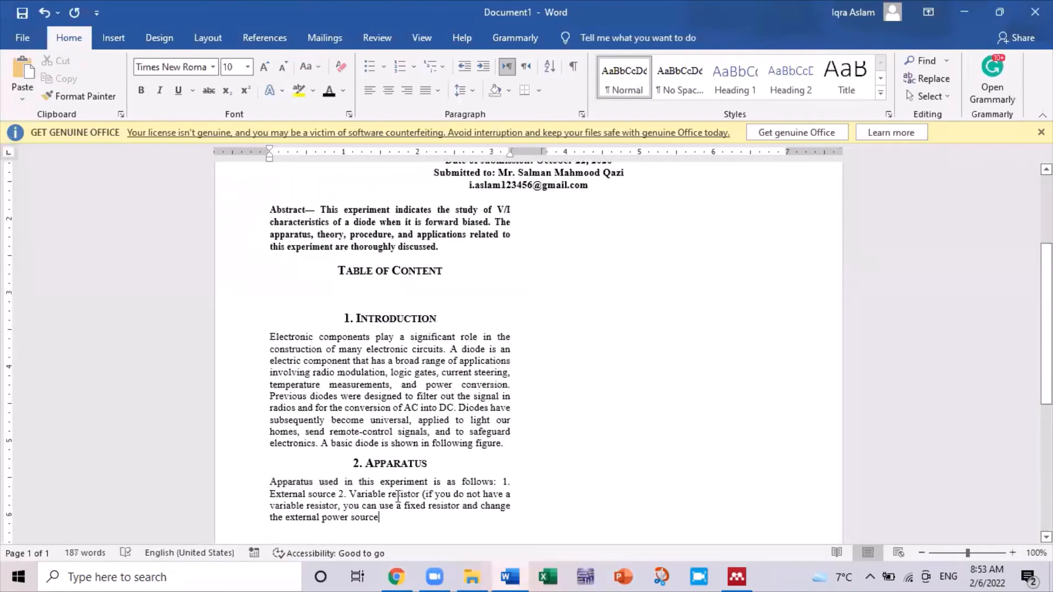
Split External source and Variable resistor into numbered list items, removing the pasted numbers and ending each item with a full stop
{"action": "double_click", "coordinate": [504, 482]}
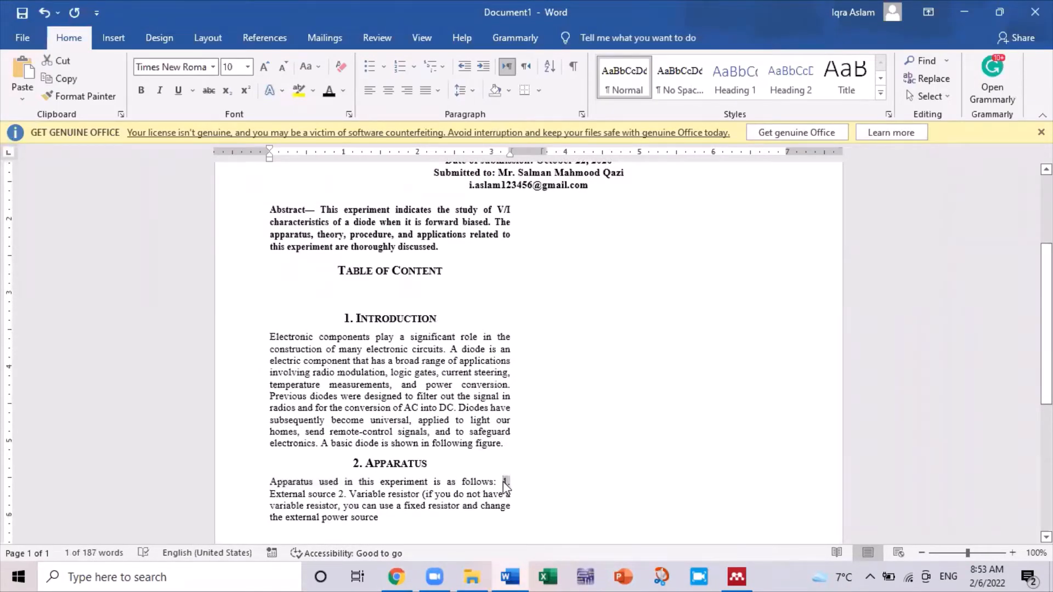
{"action": "key", "text": "BackSpace"}
{"action": "key", "text": "Return"}
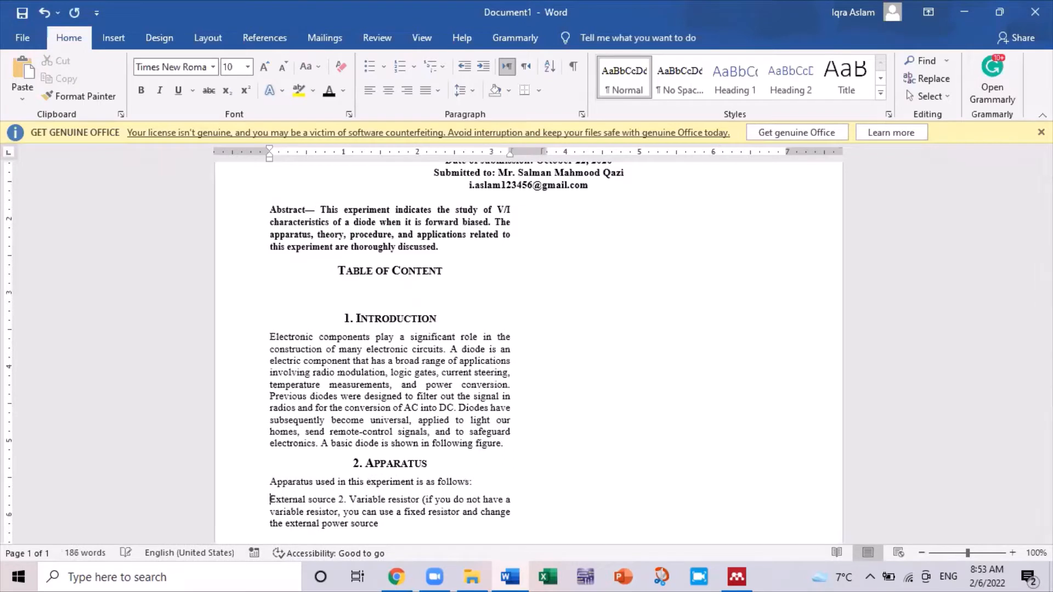
{"action": "left_click", "coordinate": [400, 68]}
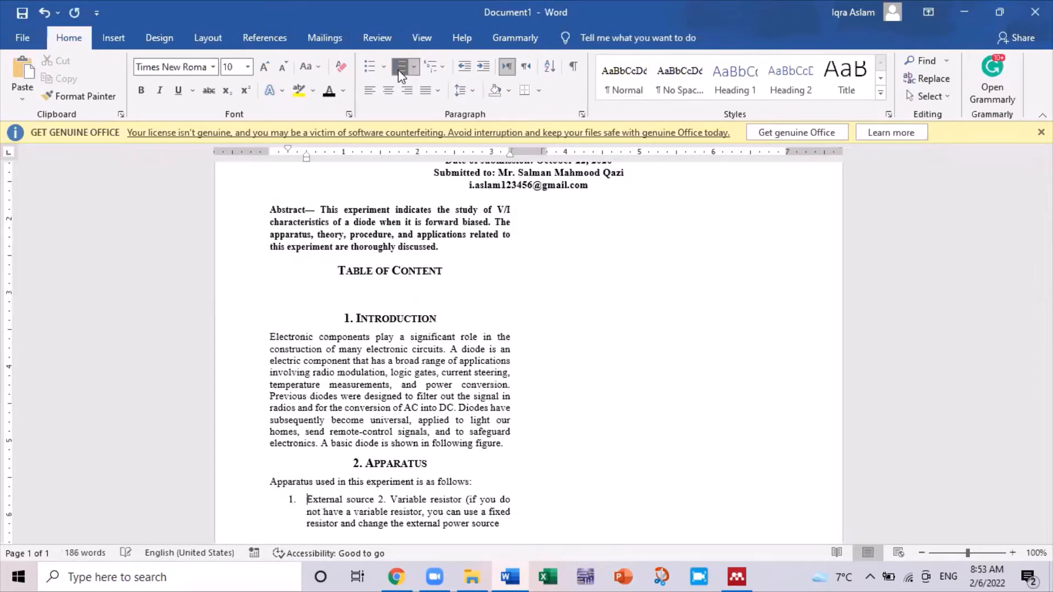
{"action": "left_click", "coordinate": [386, 500]}
{"action": "key", "text": "BackSpace"}
{"action": "key", "text": "BackSpace"}
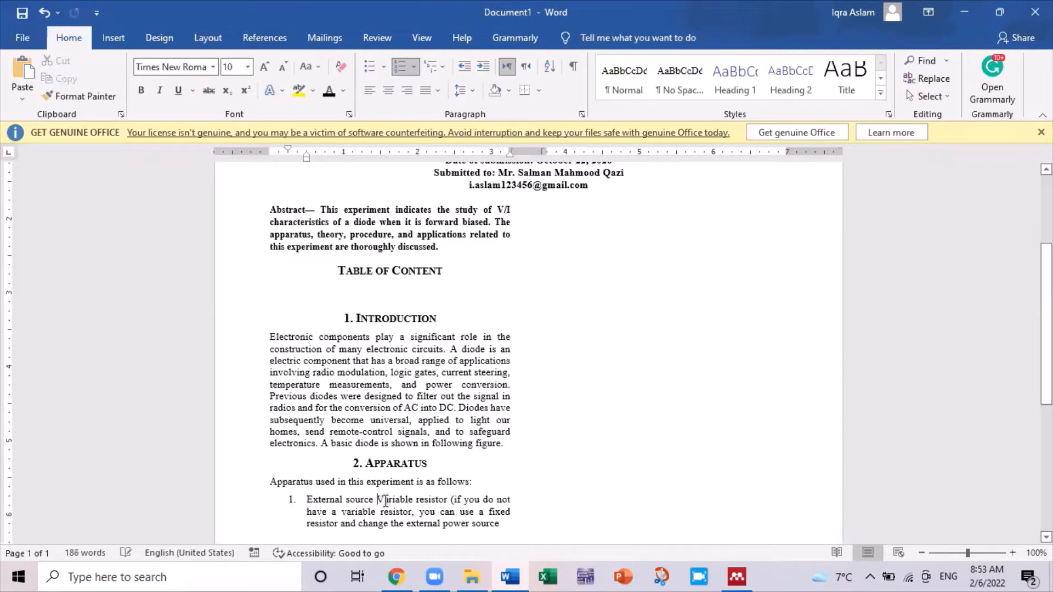
{"action": "key", "text": "Return"}
{"action": "key", "text": "ctrl+z"}
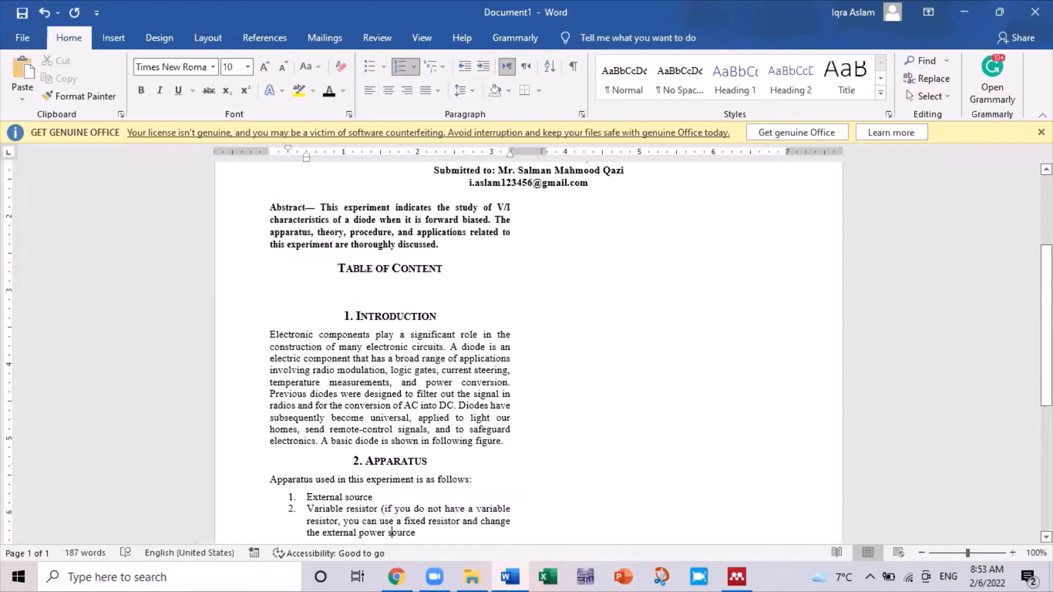
{"action": "type", "text": "."}
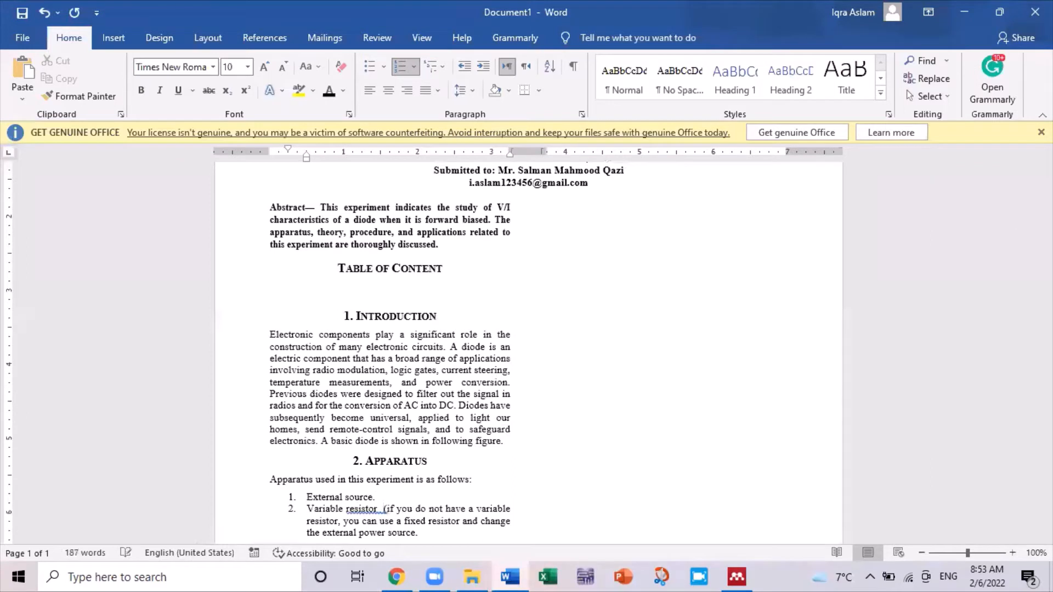
{"action": "key", "text": "BackSpace"}
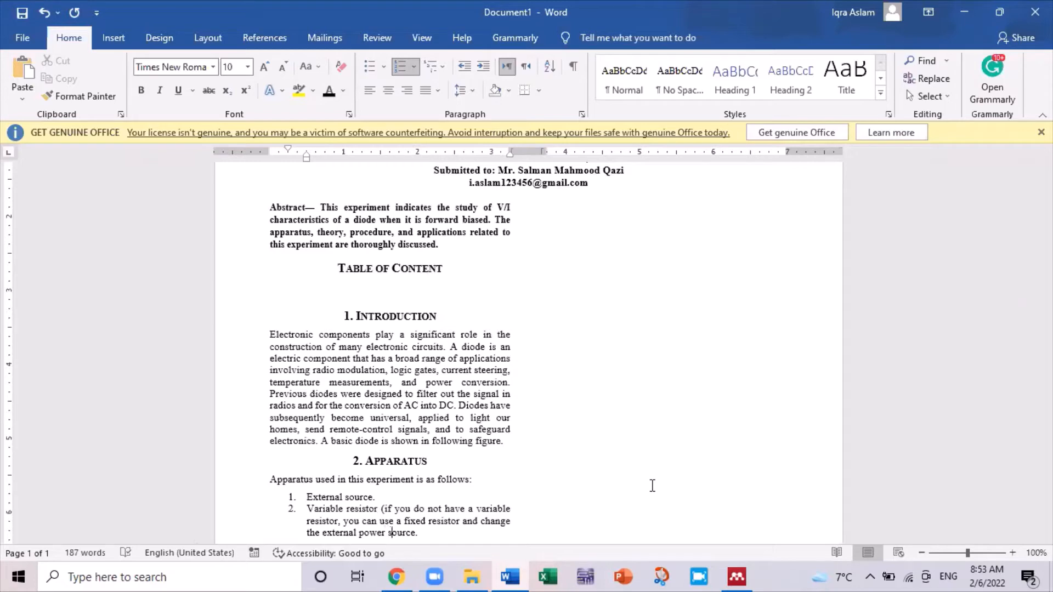
Copy apparatus items 3 to 5 from the lab manual PDF in Chrome and paste them as a new item ending the numbered list in Word
{"action": "key", "text": "alt+Tab"}
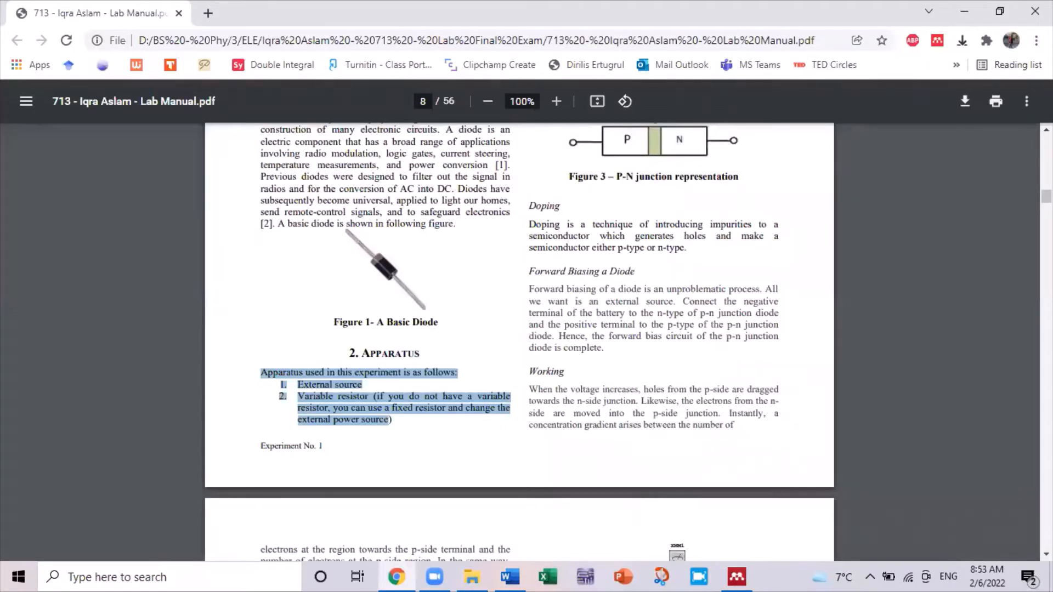
{"action": "scroll", "coordinate": [520, 329], "scroll_direction": "up", "scroll_amount": 10}
{"action": "scroll", "coordinate": [563, 277], "scroll_direction": "down", "scroll_amount": 7}
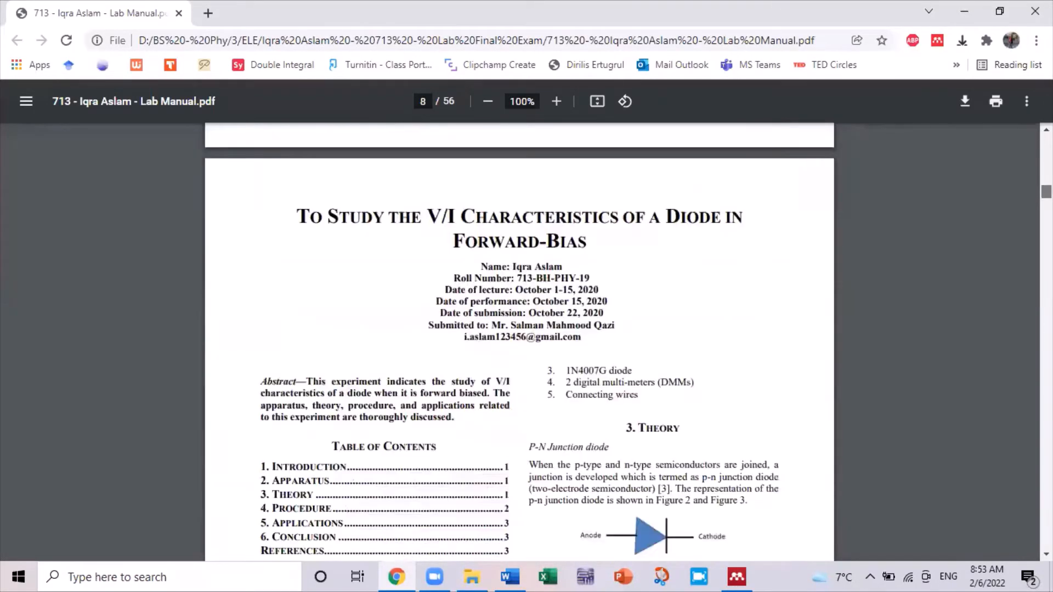
{"action": "left_click_drag", "start_coordinate": [562, 277], "coordinate": [642, 306]}
{"action": "key", "text": "ctrl+c"}
{"action": "key", "text": "alt+Tab"}
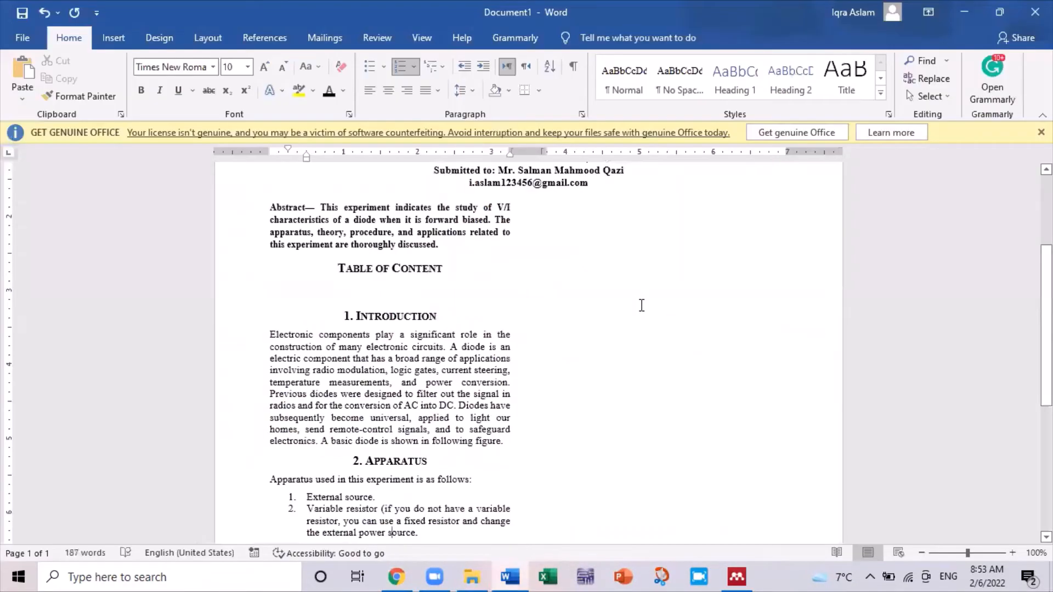
{"action": "key", "text": "End"}
{"action": "key", "text": "Return"}
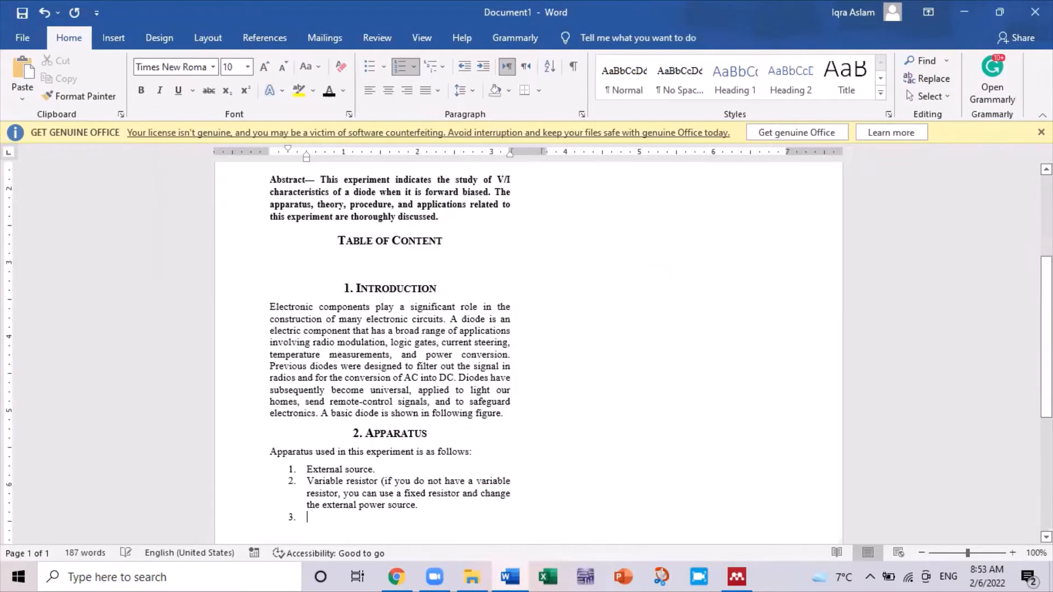
{"action": "key", "text": "ctrl+v"}
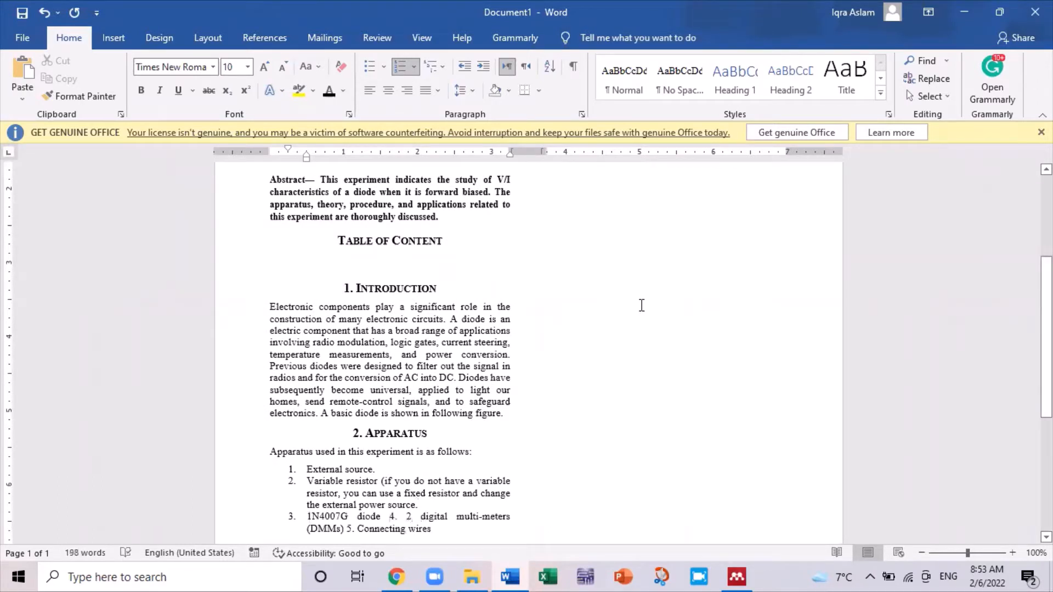
Split the pasted text into separate items for 1N4007G diode, 2 digital multi-meters (DMMs) and Connecting wires, each ending with a full stop
{"action": "key", "text": "shift+Right"}
{"action": "key", "text": "shift+Right"}
{"action": "key", "text": "shift+Right"}
{"action": "key", "text": "shift+Right"}
{"action": "key", "text": "Return"}
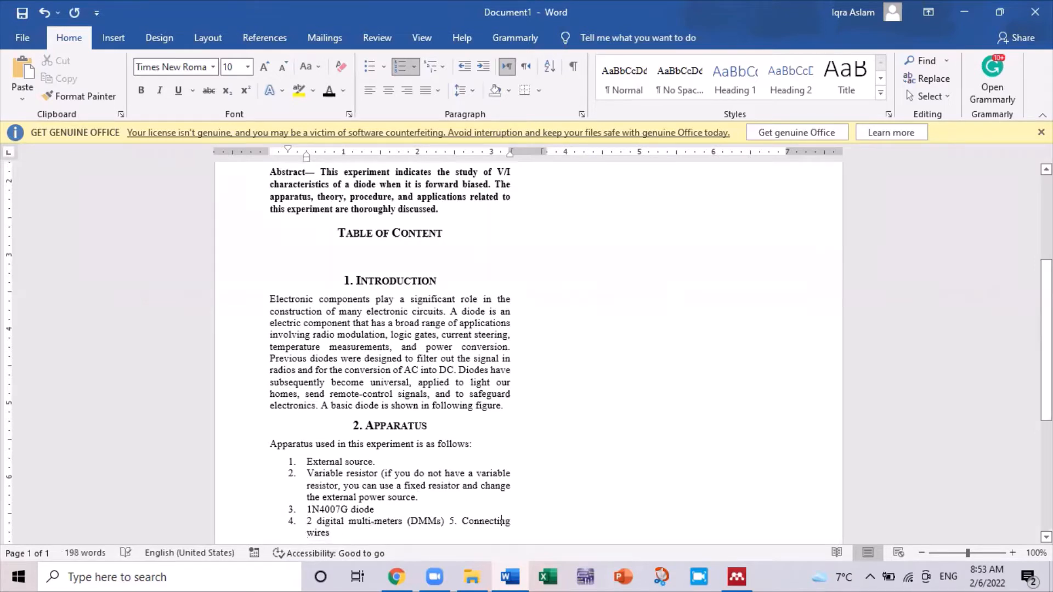
{"action": "left_click", "coordinate": [462, 521]}
{"action": "key", "text": "BackSpace"}
{"action": "key", "text": "BackSpace"}
{"action": "key", "text": "BackSpace"}
{"action": "key", "text": "Return"}
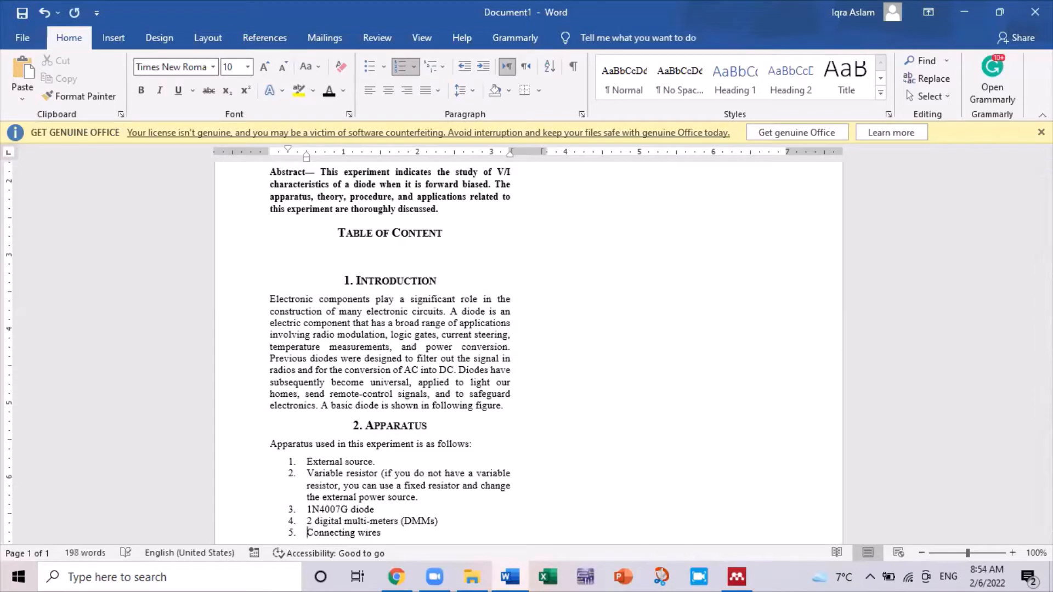
{"action": "key", "text": "Up"}
{"action": "left_click", "coordinate": [439, 521]}
{"action": "type", "text": "."}
Copy the "2. Apparatus" heading with the start of its intro line and paste it below the numbered apparatus list in Word
{"action": "key", "text": "alt+Tab"}
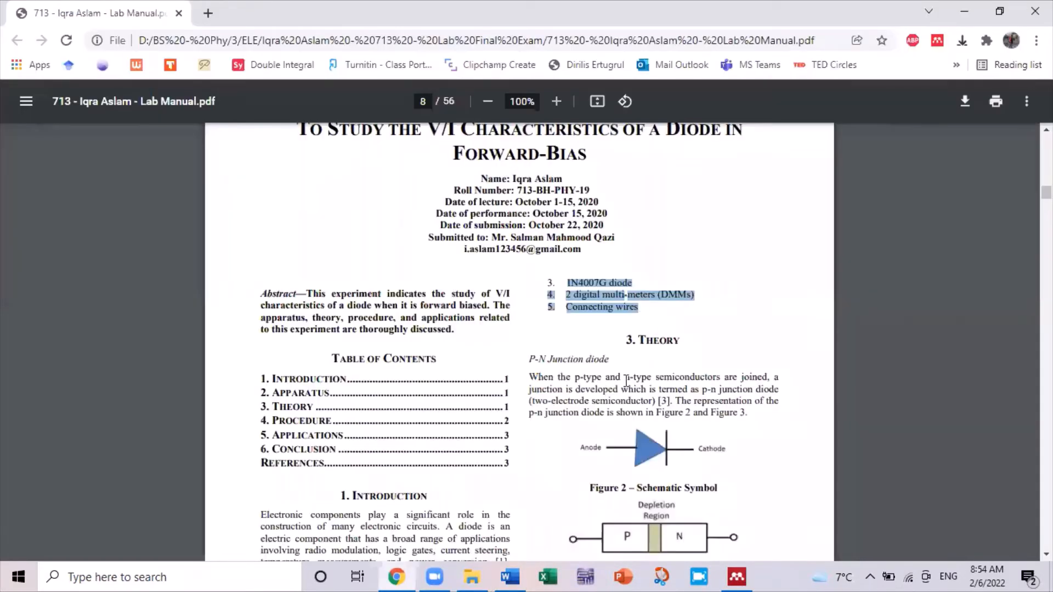
{"action": "key", "text": "alt+Tab"}
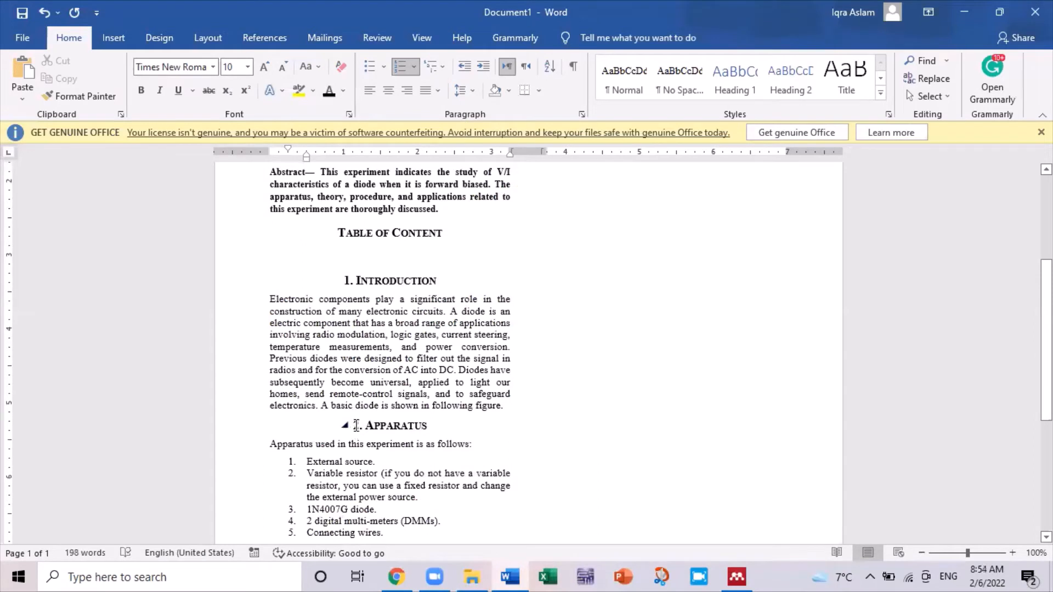
{"action": "left_click_drag", "start_coordinate": [354, 425], "coordinate": [354, 444]}
{"action": "key", "text": "ctrl+c"}
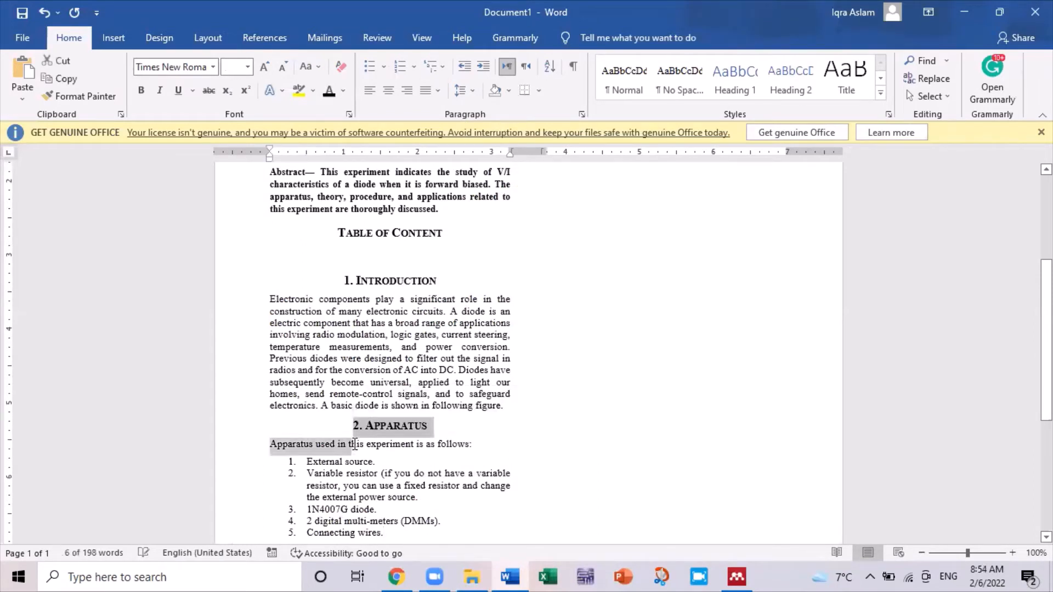
{"action": "scroll", "coordinate": [953, 346], "scroll_direction": "down", "scroll_amount": 2}
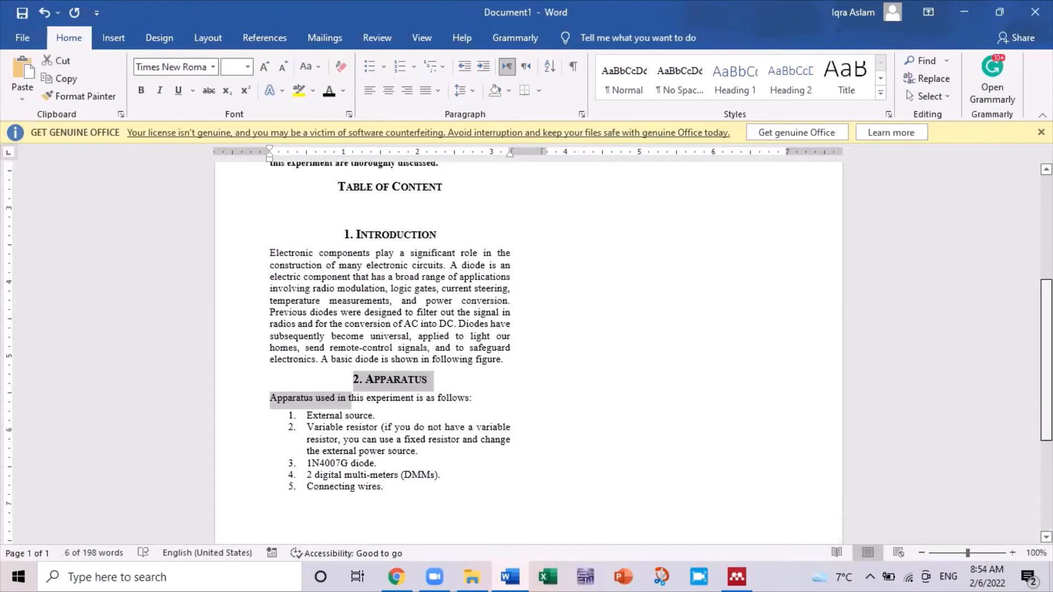
{"action": "left_click", "coordinate": [426, 461]}
{"action": "key", "text": "Return"}
{"action": "key", "text": "Return"}
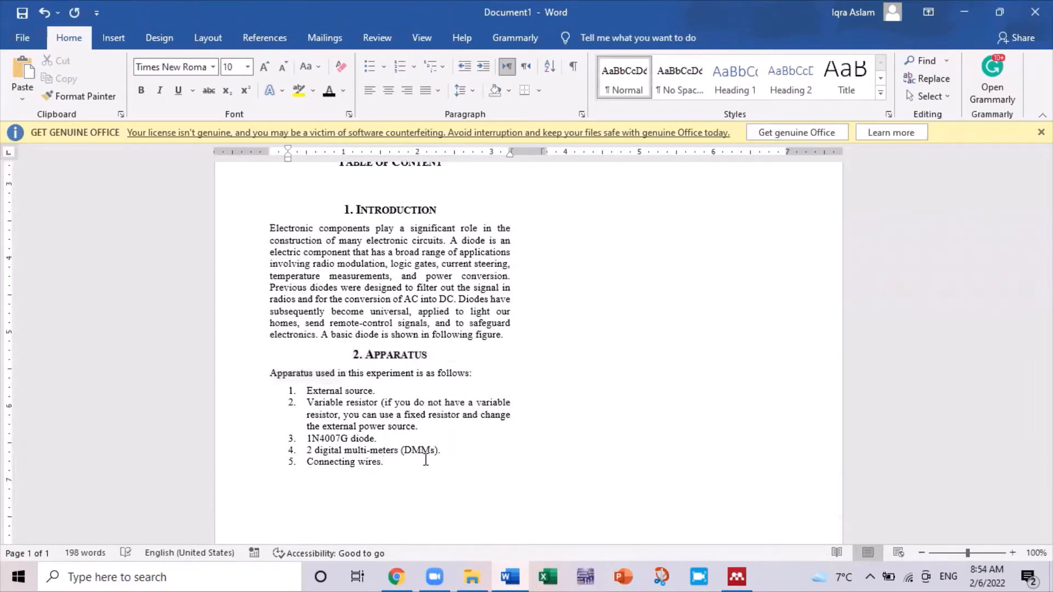
{"action": "key", "text": "ctrl+v"}
{"action": "key", "text": "Up"}
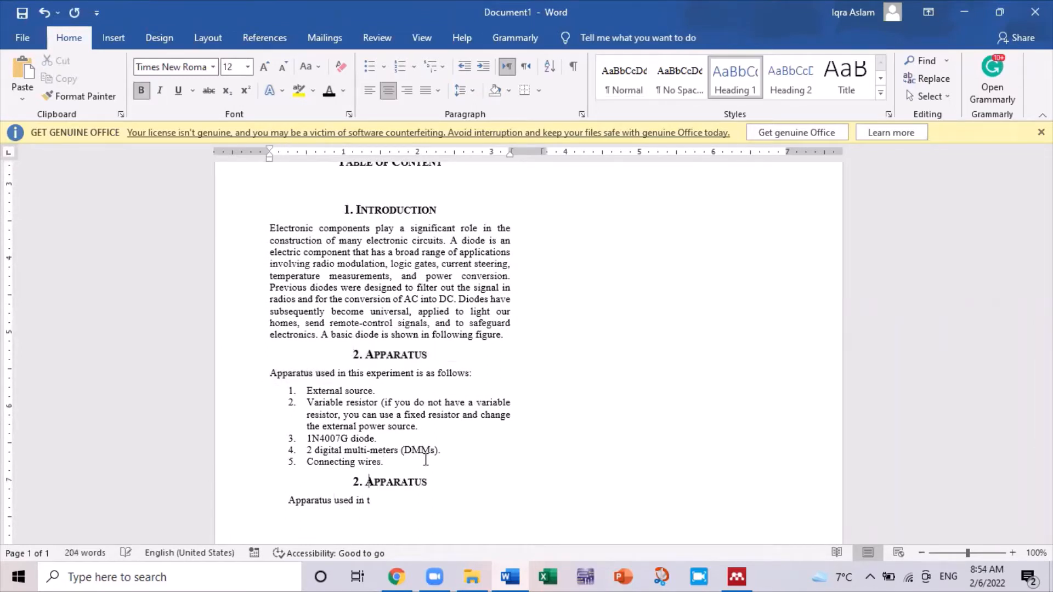
Change the pasted heading below the apparatus list to "3. Theory"
{"action": "key", "text": "shift+End"}
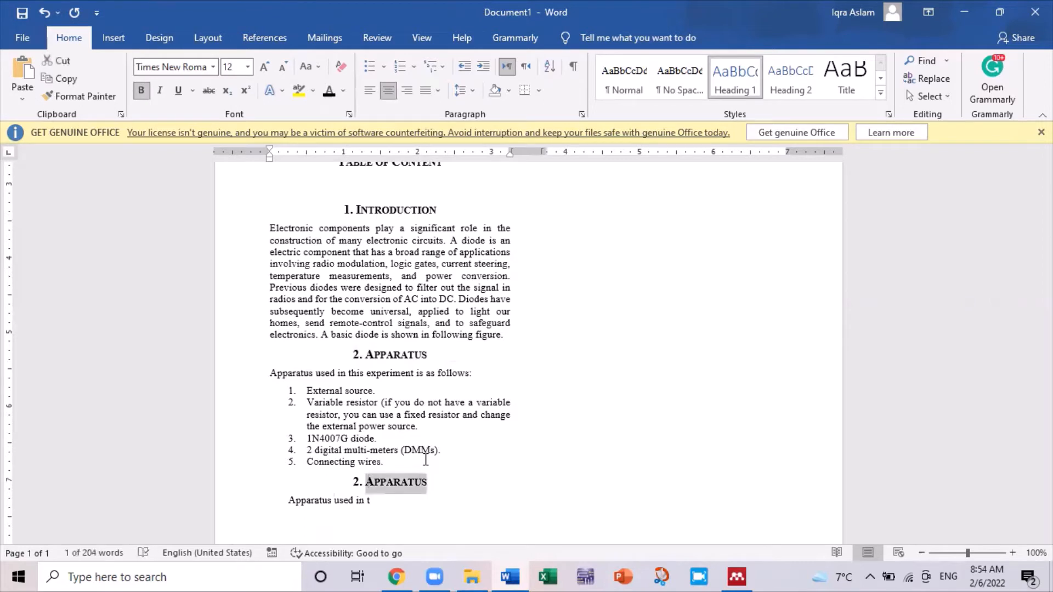
{"action": "type", "text": "Thoery"}
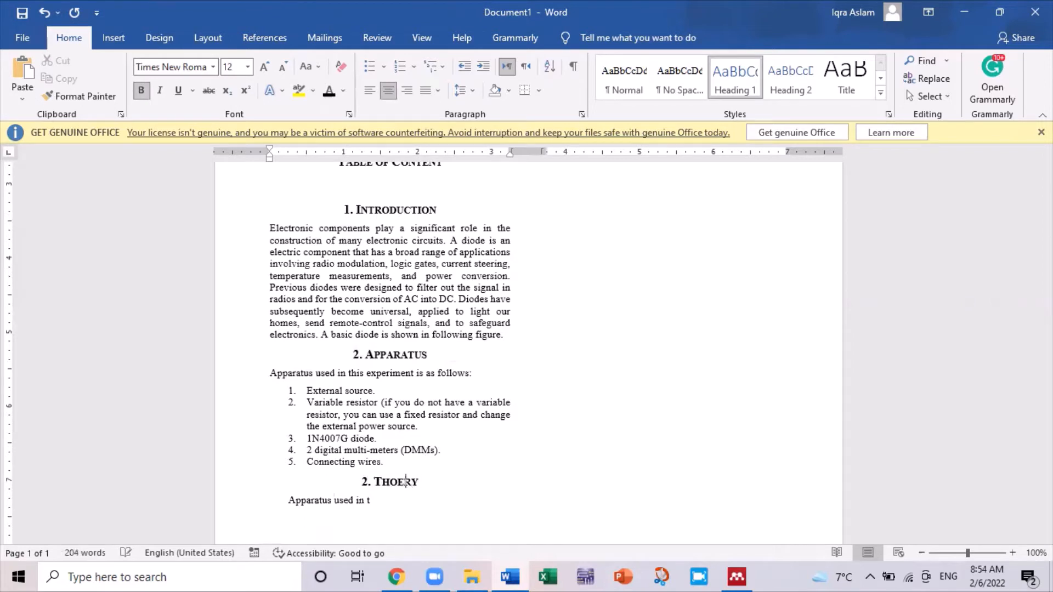
{"action": "key", "text": "Left"}
{"action": "key", "text": "Left"}
{"action": "key", "text": "Left"}
{"action": "key", "text": "Left"}
{"action": "key", "text": "shift+Left"}
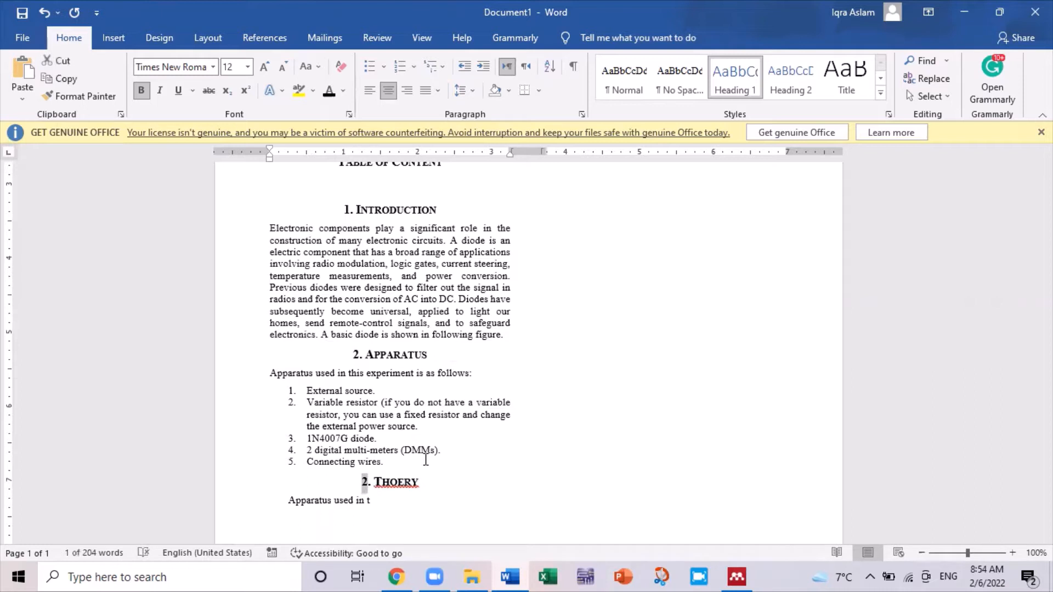
{"action": "type", "text": "3"}
{"action": "key", "text": "Right"}
{"action": "key", "text": "Right"}
{"action": "key", "text": "Right"}
{"action": "key", "text": "Right"}
{"action": "key", "text": "Right"}
{"action": "key", "text": "BackSpace"}
{"action": "type", "text": "o"}
{"action": "key", "text": "Down"}
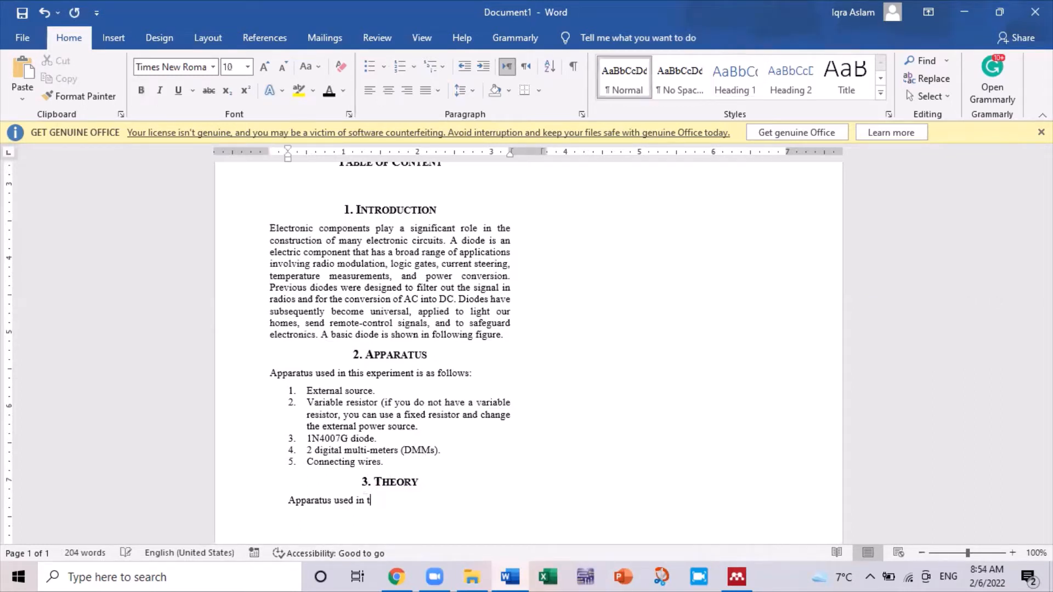
Replace the leftover line under "3. Theory" in Word with the "P-N Junction diode" subheading copied from the lab manual PDF in Chrome
{"action": "key", "text": "alt+Tab"}
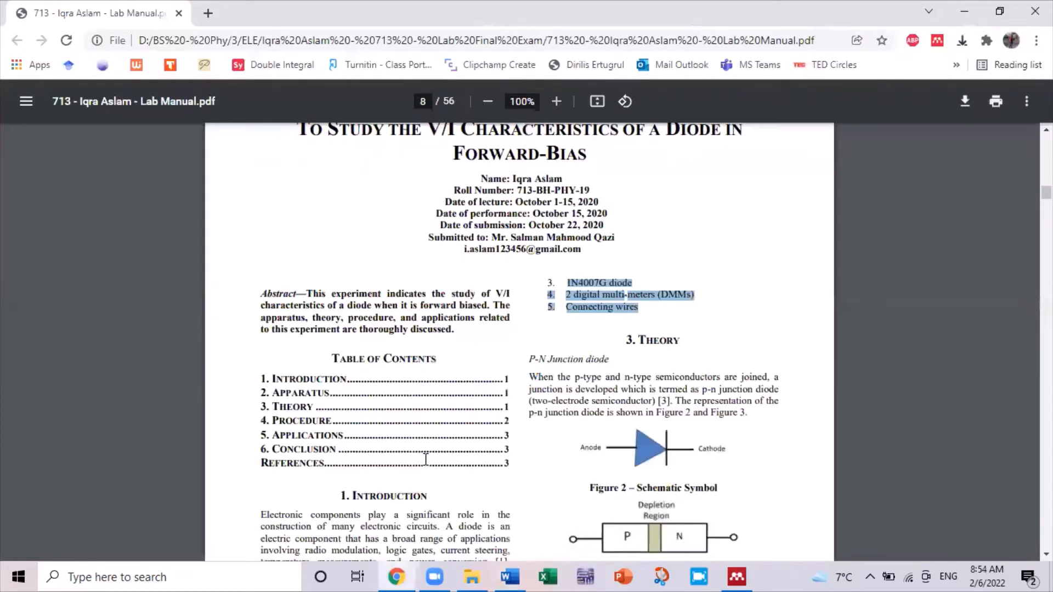
{"action": "left_click_drag", "start_coordinate": [530, 362], "coordinate": [615, 362]}
{"action": "key", "text": "ctrl+c"}
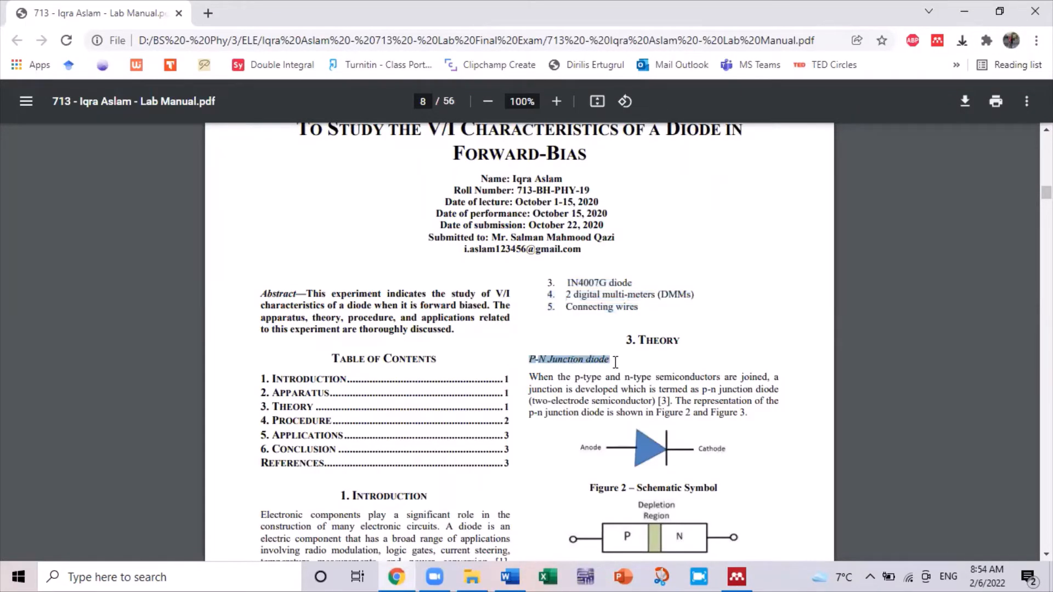
{"action": "key", "text": "alt+Tab"}
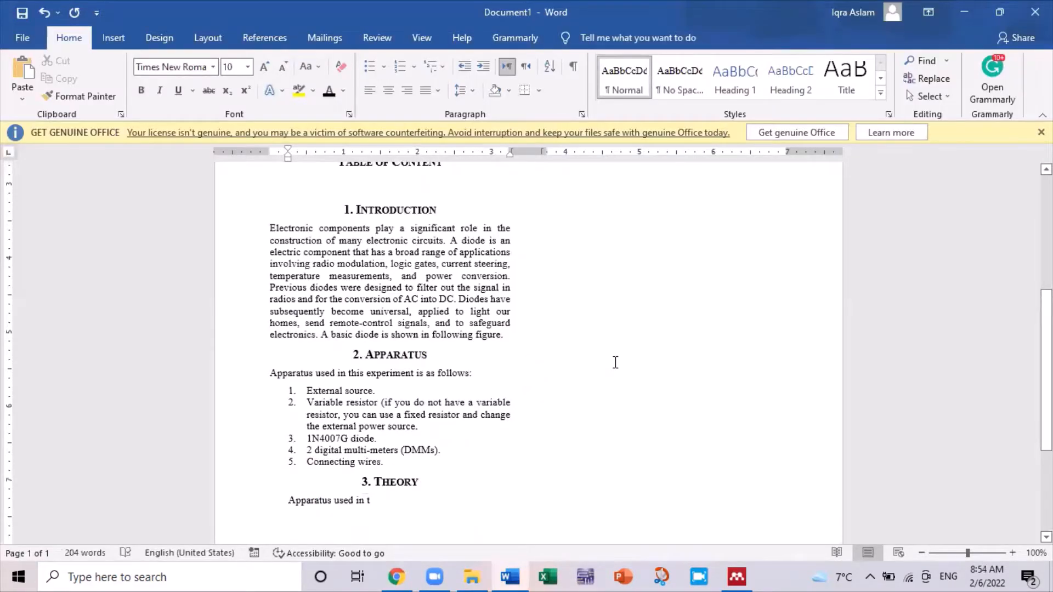
{"action": "key", "text": "shift+Left"}
{"action": "key", "text": "shift+Left"}
{"action": "key", "text": "shift+Left"}
{"action": "key", "text": "shift+Left"}
{"action": "key", "text": "shift+Left"}
{"action": "key", "text": "shift+Left"}
{"action": "key", "text": "shift+Left"}
{"action": "key", "text": "shift+Left"}
{"action": "key", "text": "shift+Left"}
{"action": "key", "text": "shift+Left"}
{"action": "key", "text": "shift+Left"}
{"action": "key", "text": "shift+Left"}
{"action": "key", "text": "shift+Left"}
{"action": "key", "text": "shift+Left"}
{"action": "key", "text": "shift+Left"}
{"action": "key", "text": "shift+Left"}
{"action": "key", "text": "shift+Left"}
{"action": "key", "text": "shift+Left"}
{"action": "key", "text": "shift+Left"}
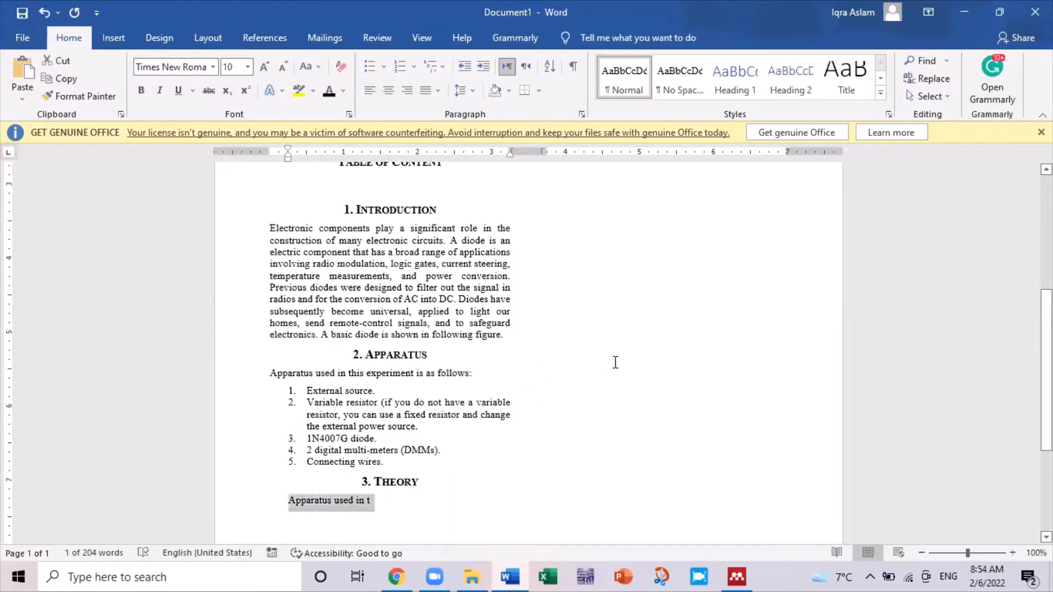
{"action": "key", "text": "BackSpace"}
{"action": "key", "text": "ctrl+v"}
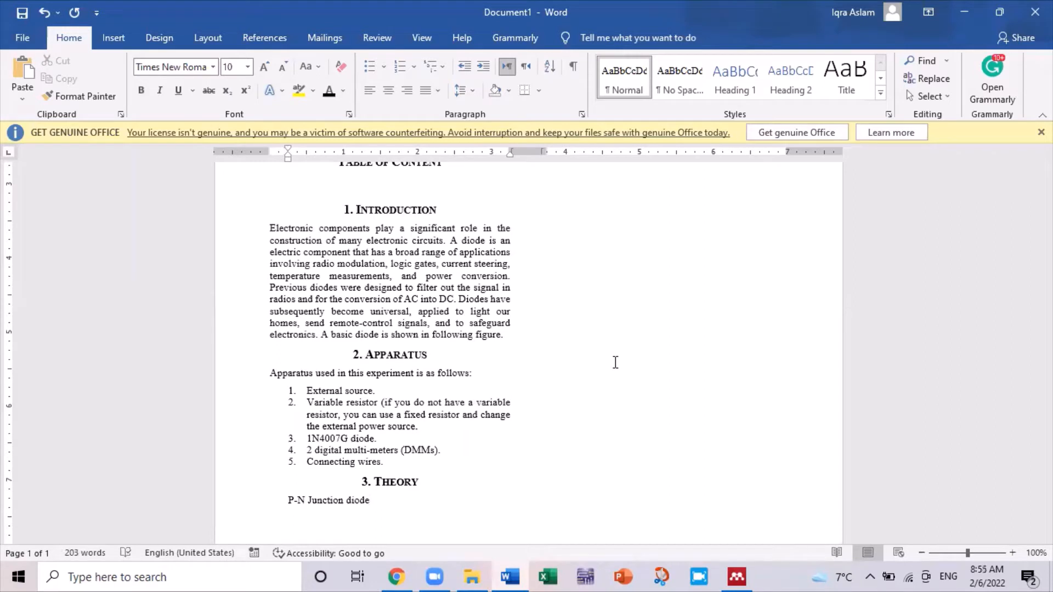
Italicize the "P-N Junction diode" subheading and start a new line below it
{"action": "key", "text": "Left"}
{"action": "key", "text": "Left"}
{"action": "key", "text": "Left"}
{"action": "key", "text": "Left"}
{"action": "key", "text": "Left"}
{"action": "key", "text": "Left"}
{"action": "key", "text": "Left"}
{"action": "key", "text": "Left"}
{"action": "key", "text": "shift+Down"}
{"action": "key", "text": "shift+Left"}
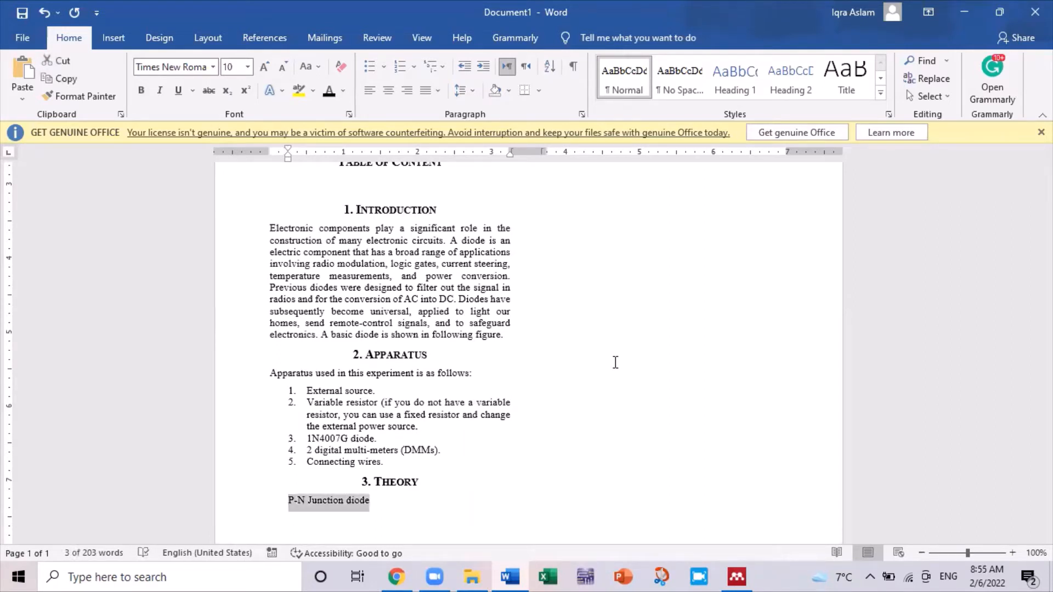
{"action": "left_click", "coordinate": [159, 90]}
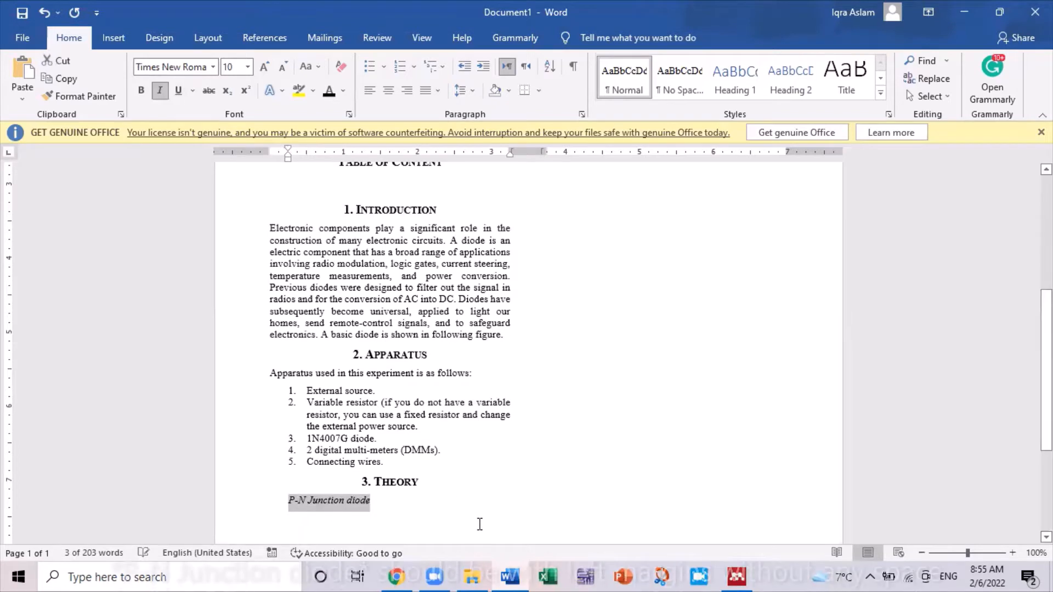
{"action": "left_click", "coordinate": [377, 500]}
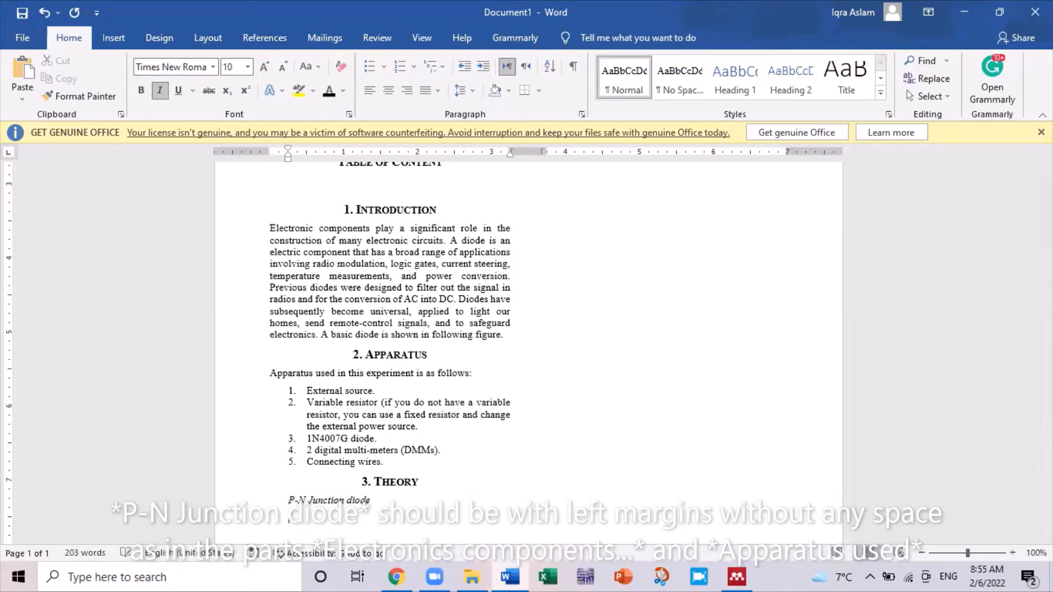
Copy the p-n junction paragraph from the lab manual PDF in Chrome, paste it under the subheading in Word, and delete its [3] citation
{"action": "key", "text": "alt+Tab"}
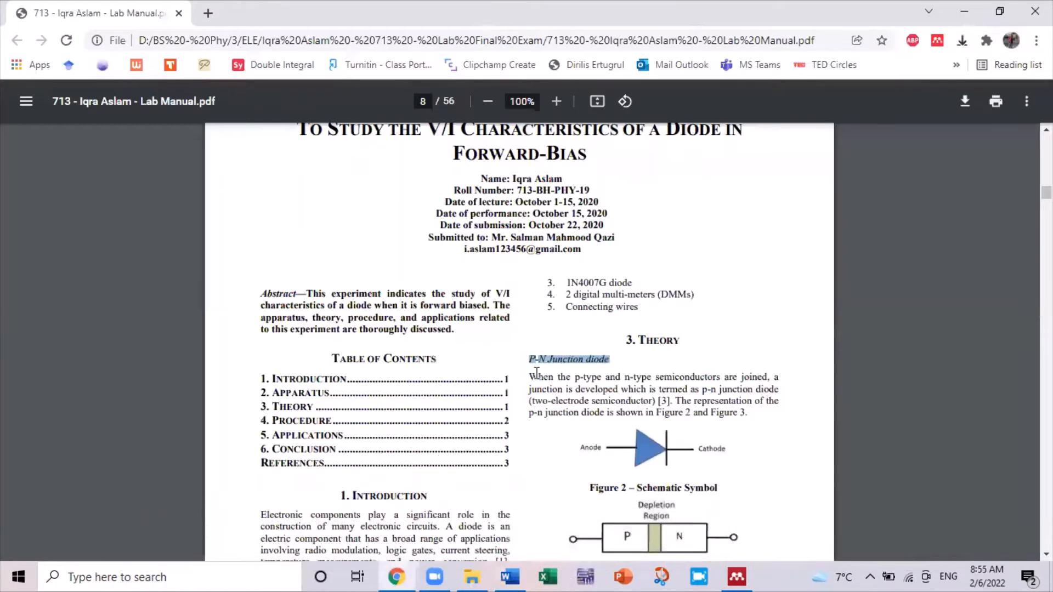
{"action": "left_click_drag", "start_coordinate": [530, 378], "coordinate": [750, 413]}
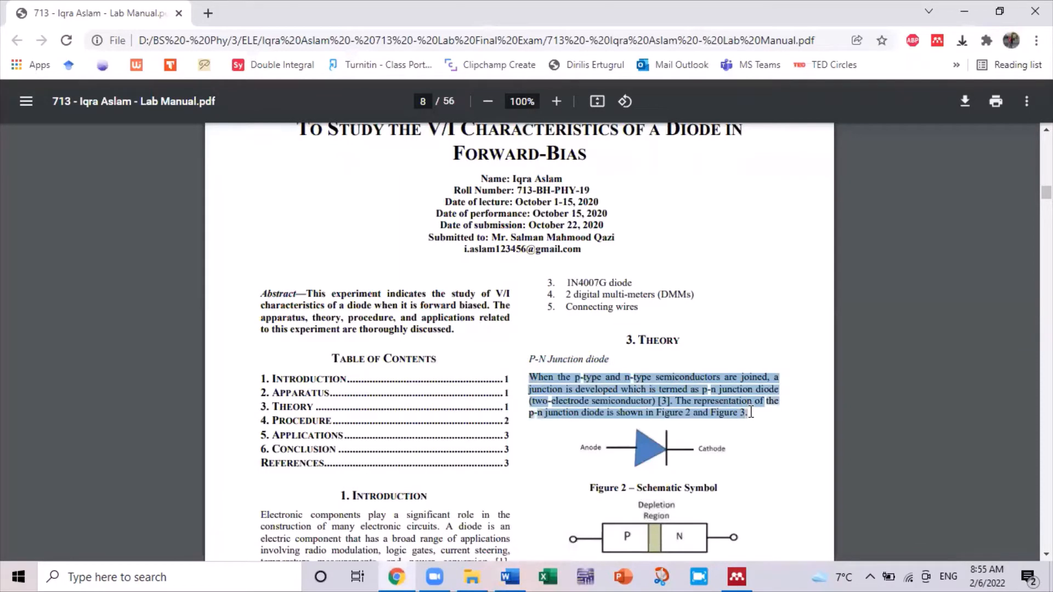
{"action": "key", "text": "ctrl+c"}
{"action": "key", "text": "alt+Tab"}
{"action": "key", "text": "ctrl+v"}
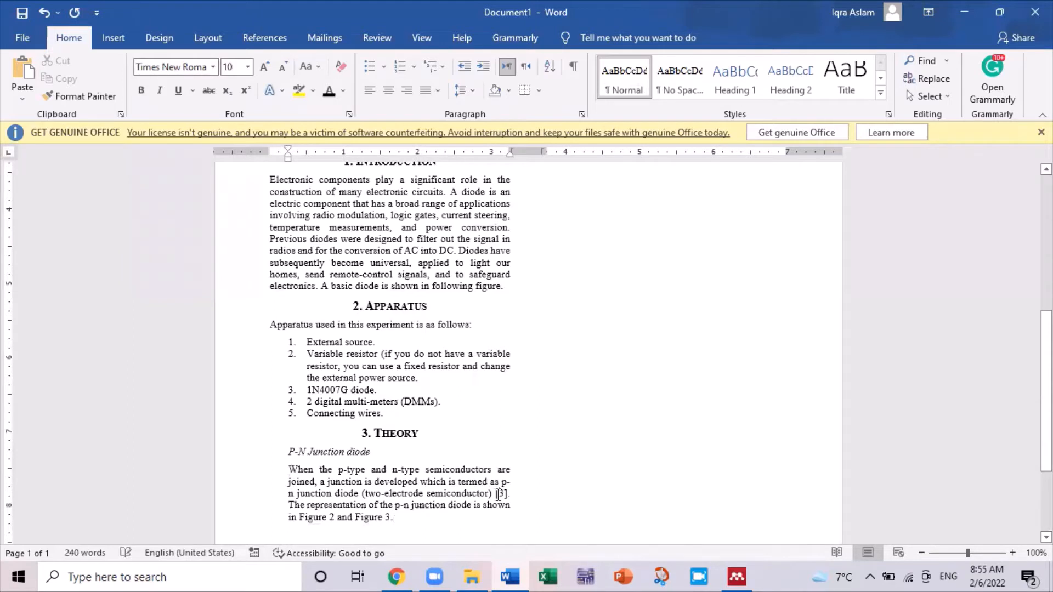
{"action": "double_click", "coordinate": [498, 493]}
{"action": "key", "text": "Delete"}
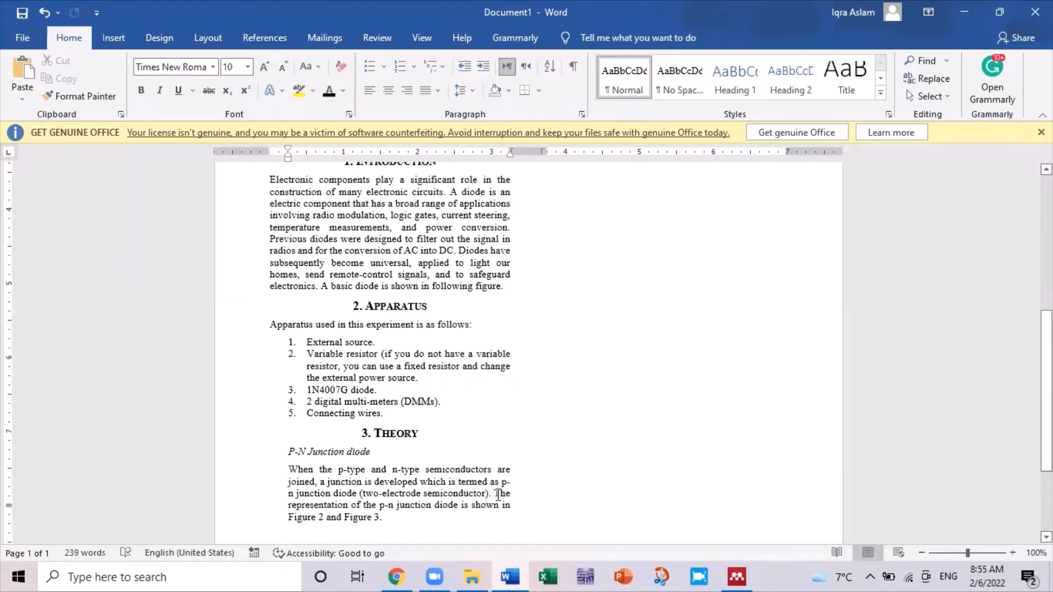
Replace the "Figure 2 and Figure 3" reference ending the p-n junction paragraph in Word with "Figure 1." and start a new line
{"action": "key", "text": "alt+Tab"}
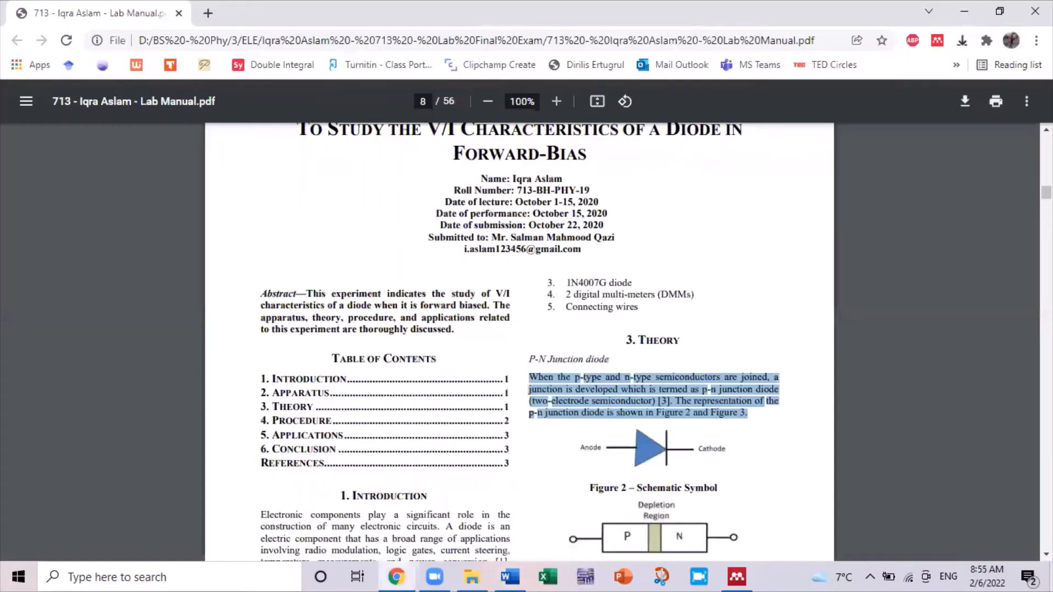
{"action": "scroll", "coordinate": [645, 268], "scroll_direction": "down", "scroll_amount": 3}
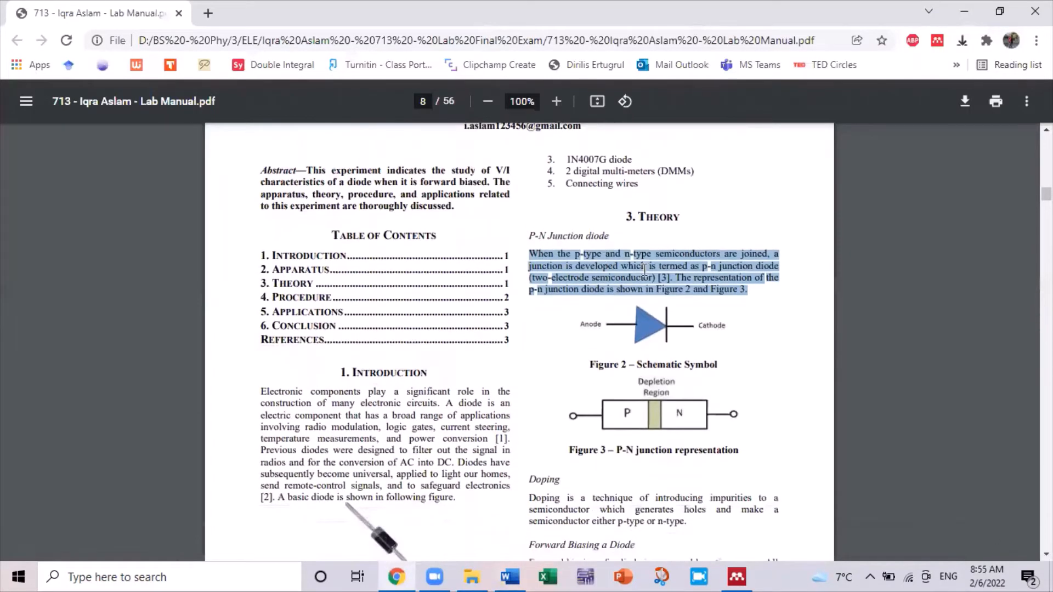
{"action": "key", "text": "alt+Tab"}
{"action": "key", "text": "shift+Left"}
{"action": "key", "text": "shift+Left"}
{"action": "key", "text": "shift+Left"}
{"action": "key", "text": "shift+Left"}
{"action": "key", "text": "shift+Left"}
{"action": "key", "text": "shift+Left"}
{"action": "key", "text": "shift+Left"}
{"action": "key", "text": "shift+Left"}
{"action": "key", "text": "shift+Left"}
{"action": "key", "text": "shift+Left"}
{"action": "key", "text": "shift+Left"}
{"action": "key", "text": "shift+Left"}
{"action": "key", "text": "shift+Left"}
{"action": "key", "text": "shift+Left"}
{"action": "key", "text": "shift+Left"}
{"action": "key", "text": "shift+Left"}
{"action": "key", "text": "shift+Left"}
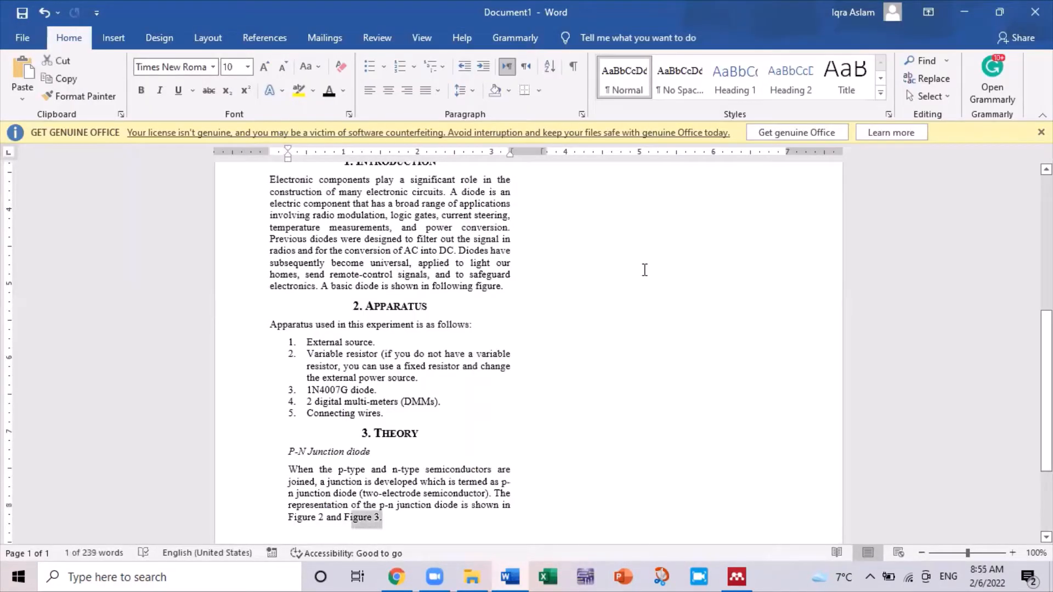
{"action": "key", "text": "shift+Right"}
{"action": "key", "text": "shift+Right"}
{"action": "type", "text": "1."}
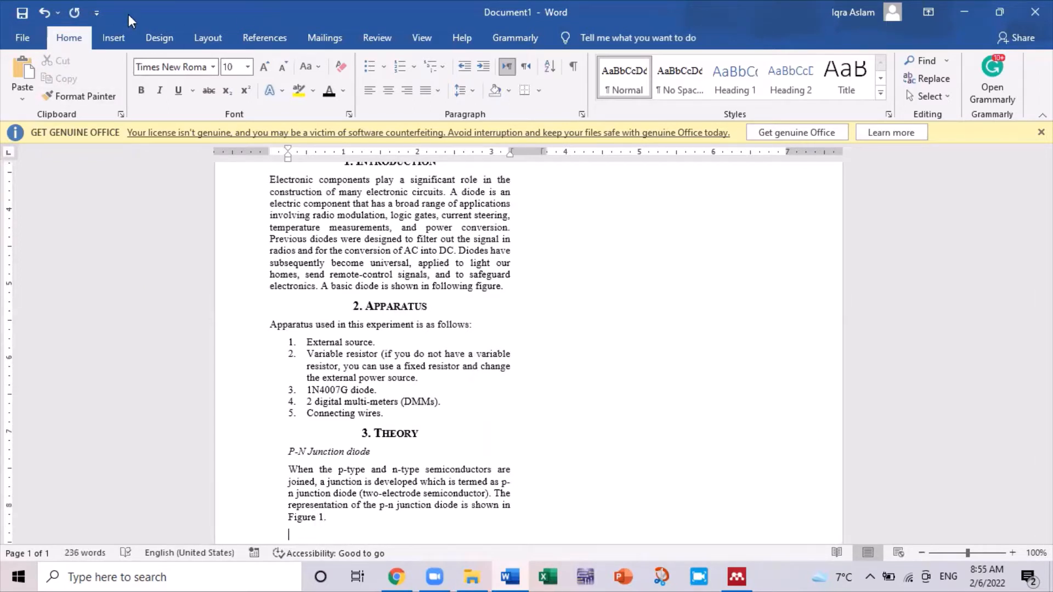
{"action": "left_click", "coordinate": [116, 36]}
{"action": "left_click", "coordinate": [166, 99]}
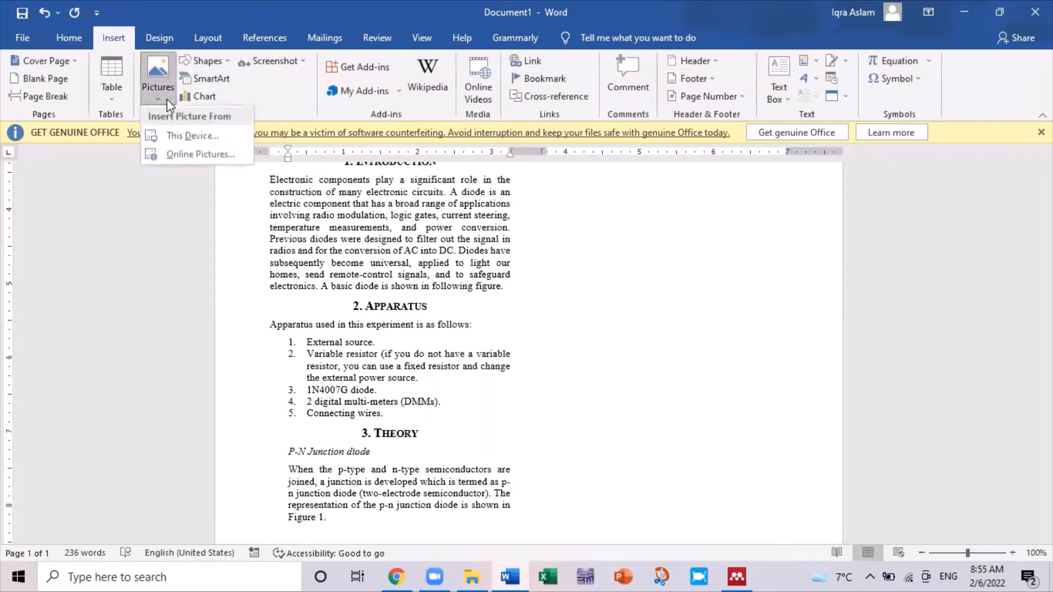
{"action": "left_click", "coordinate": [186, 134]}
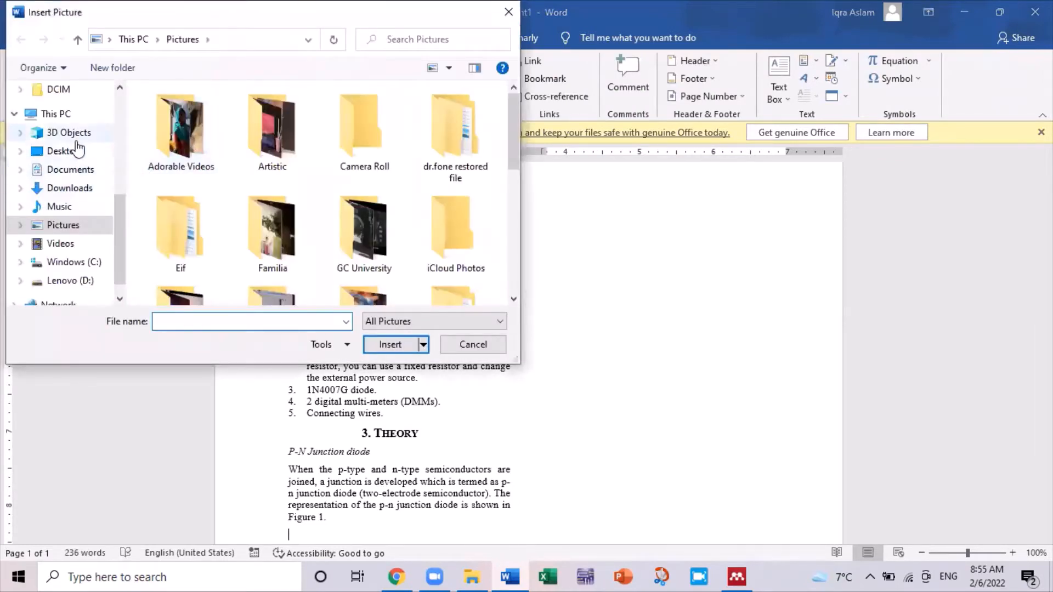
{"action": "left_click", "coordinate": [80, 152]}
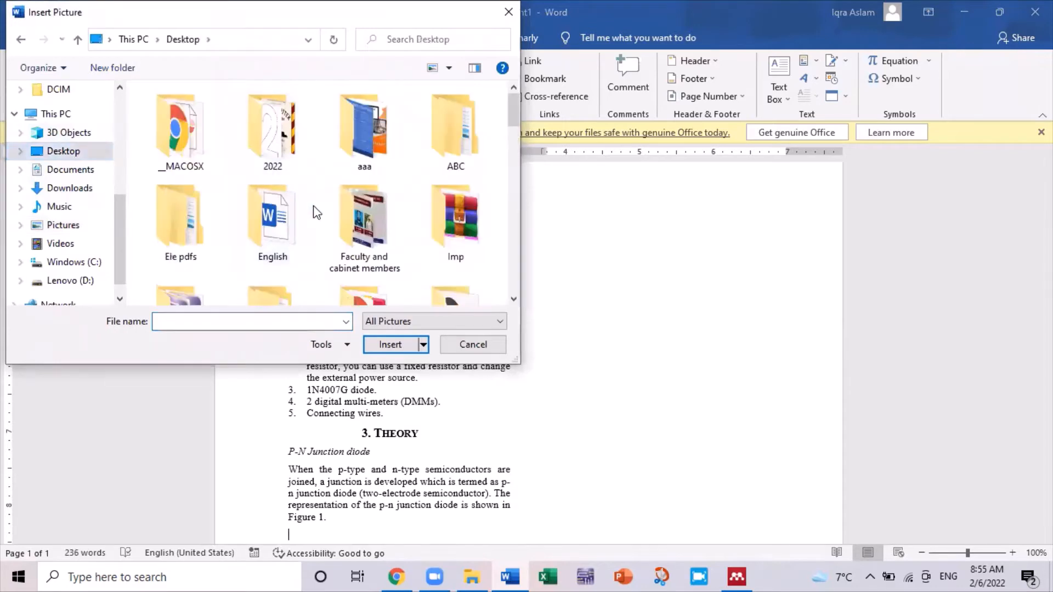
{"action": "key", "text": "Down"}
{"action": "key", "text": "Down"}
{"action": "key", "text": "Down"}
{"action": "key", "text": "Down"}
{"action": "key", "text": "Down"}
{"action": "key", "text": "Down"}
{"action": "key", "text": "Down"}
{"action": "key", "text": "Down"}
{"action": "key", "text": "Down"}
{"action": "key", "text": "Down"}
{"action": "key", "text": "Down"}
{"action": "key", "text": "Down"}
{"action": "key", "text": "Up"}
{"action": "key", "text": "Up"}
{"action": "key", "text": "Up"}
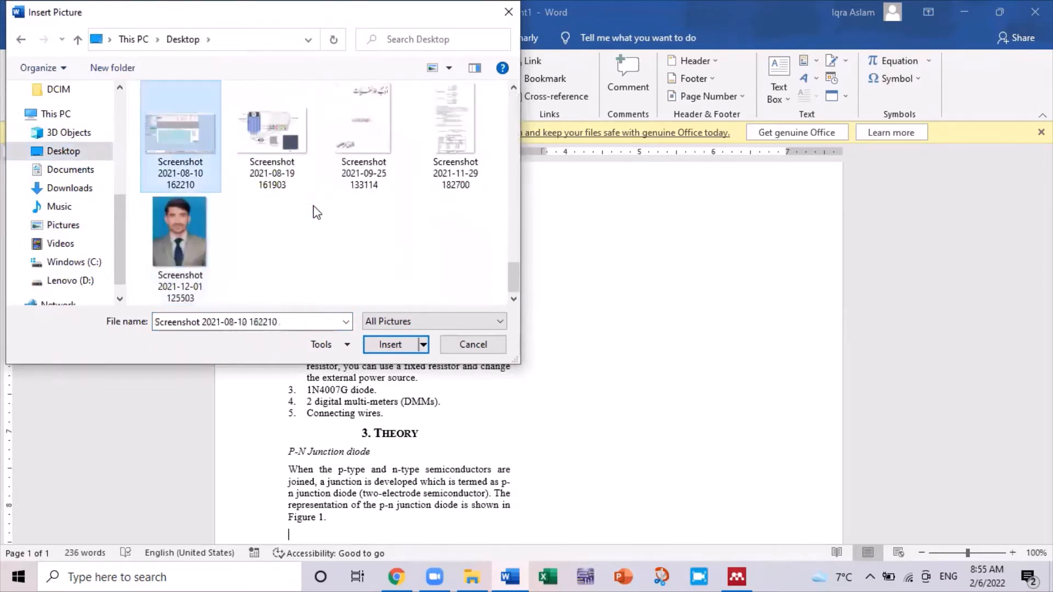
{"action": "key", "text": "Down"}
{"action": "key", "text": "Down"}
{"action": "key", "text": "Right"}
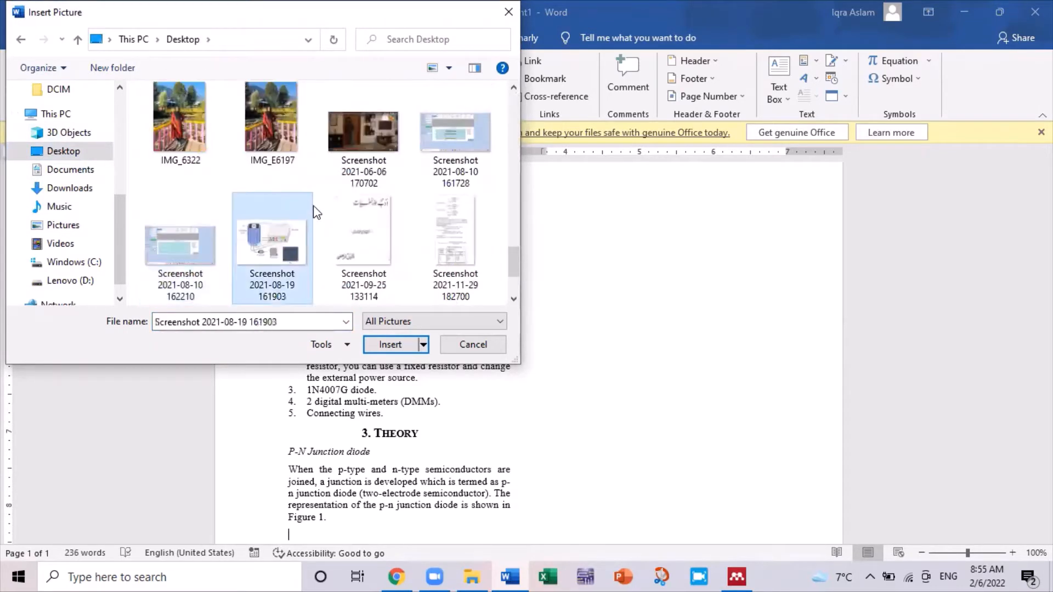
{"action": "key", "text": "Return"}
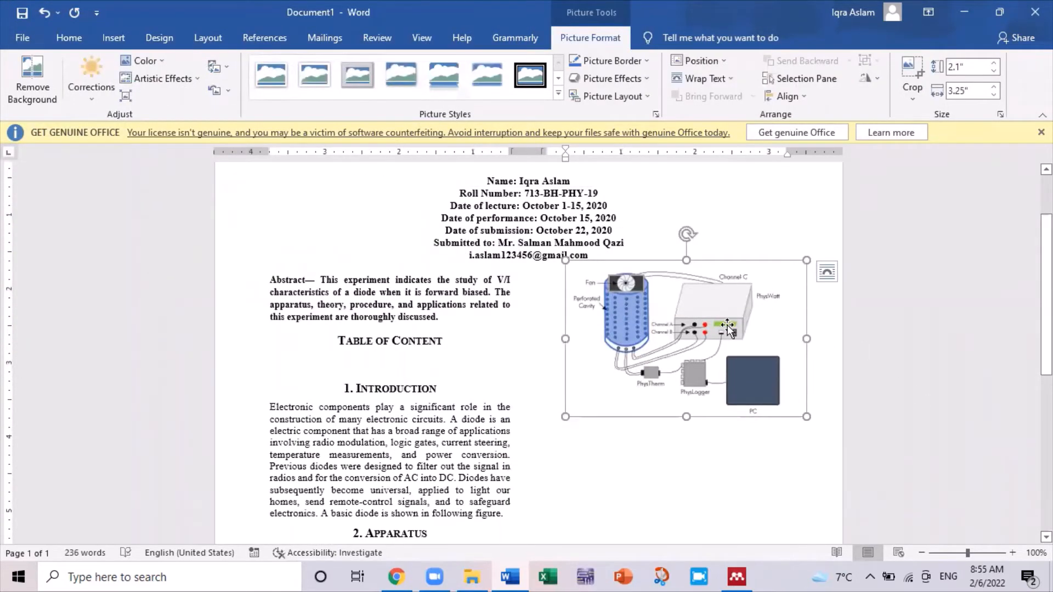
Add the caption "Figure 1- Schematic Diagram" below the inserted picture, using the Figure label
{"action": "right_click", "coordinate": [728, 326]}
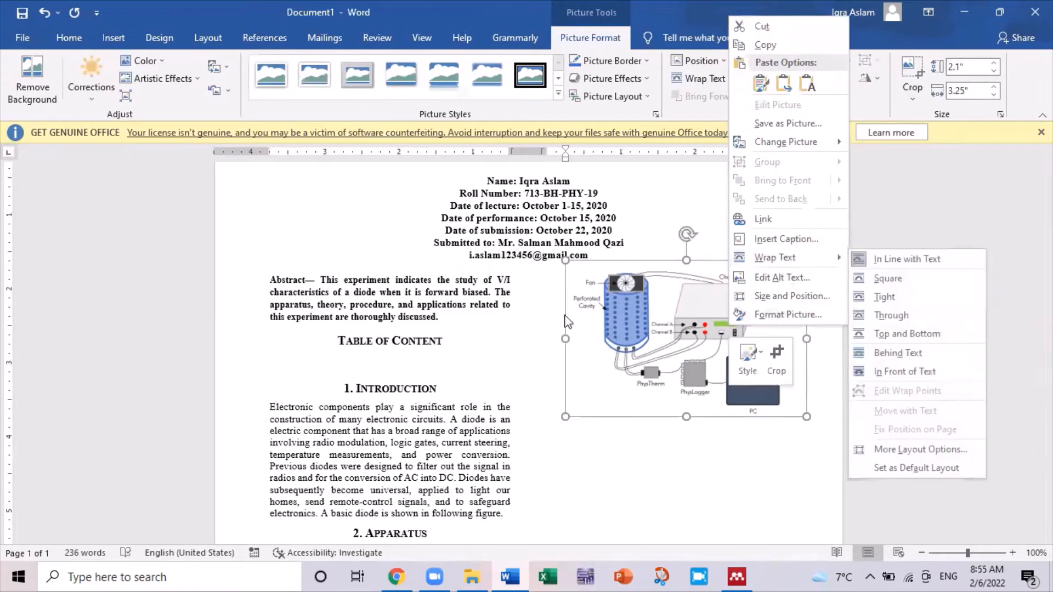
{"action": "left_click", "coordinate": [818, 240]}
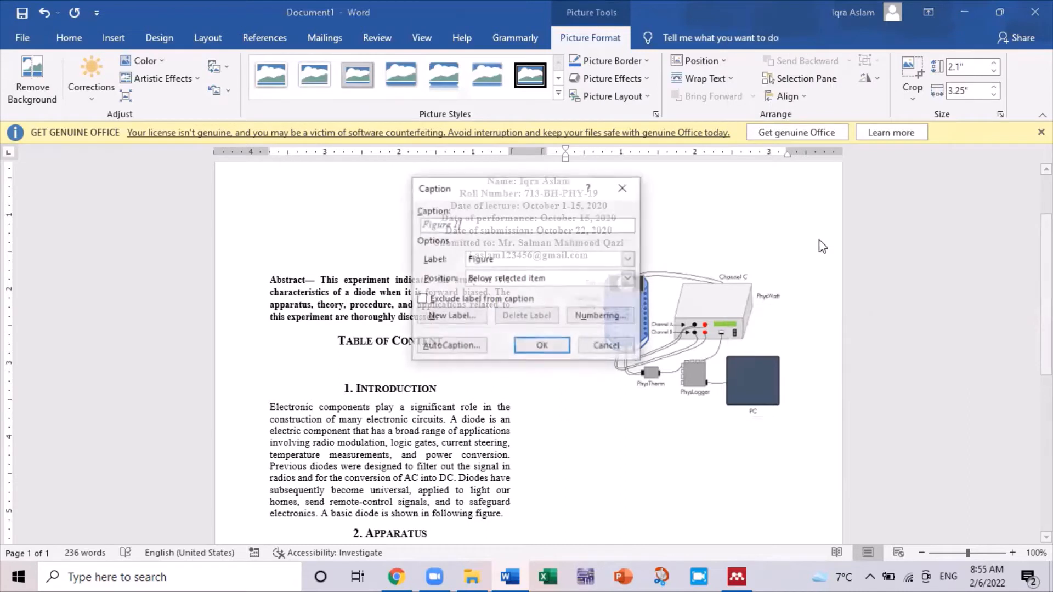
{"action": "left_click", "coordinate": [533, 262]}
{"action": "left_click", "coordinate": [536, 268]}
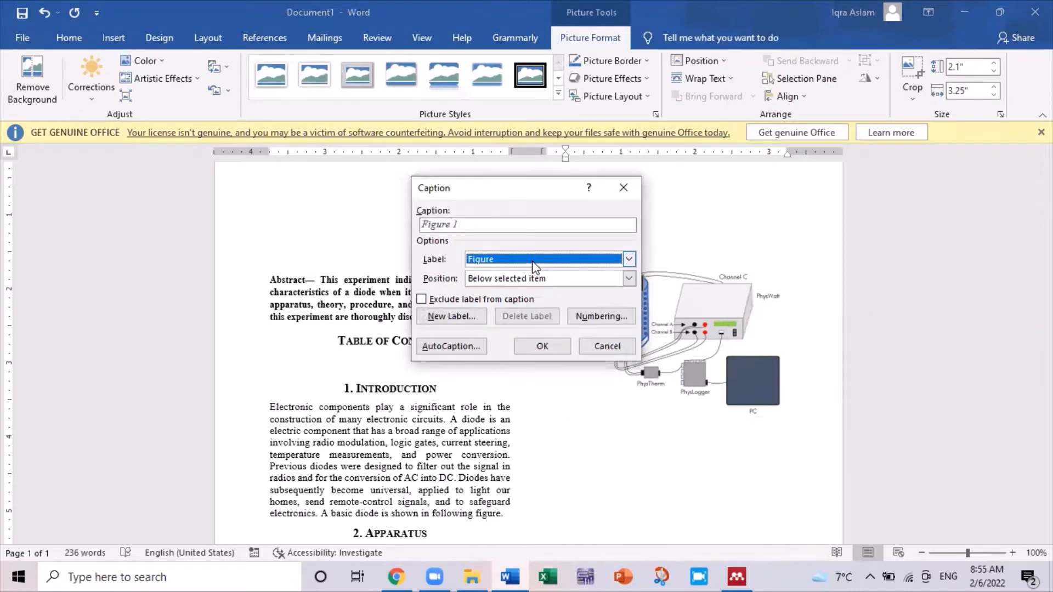
{"action": "left_click", "coordinate": [485, 225]}
{"action": "type", "text": "-"}
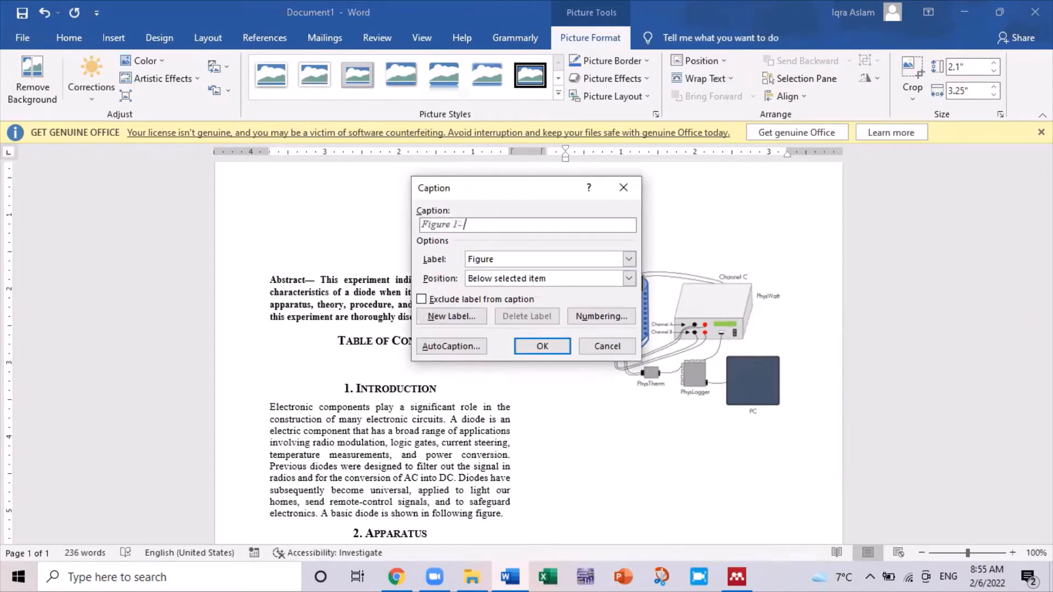
{"action": "type", "text": " Schematic Diagrm"}
{"action": "key", "text": "BackSpace"}
{"action": "type", "text": "am"}
{"action": "key", "text": "Return"}
Center the Figure 1 caption, remove its italics, and make it black, 10 pt and bold
{"action": "key", "text": "shift+Home"}
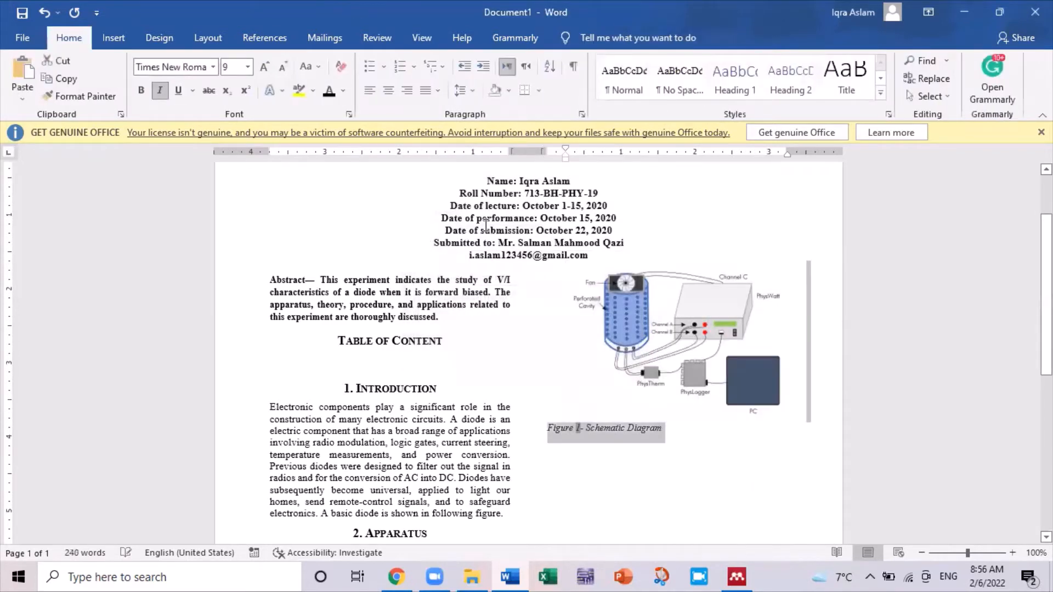
{"action": "key", "text": "ctrl+e"}
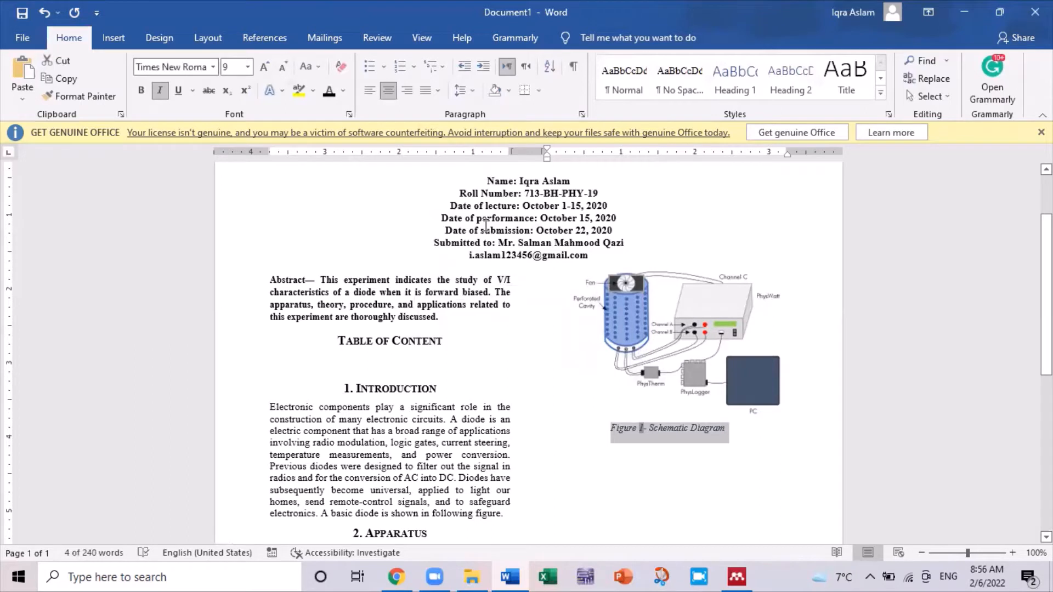
{"action": "left_click", "coordinate": [160, 91]}
{"action": "left_click", "coordinate": [333, 89]}
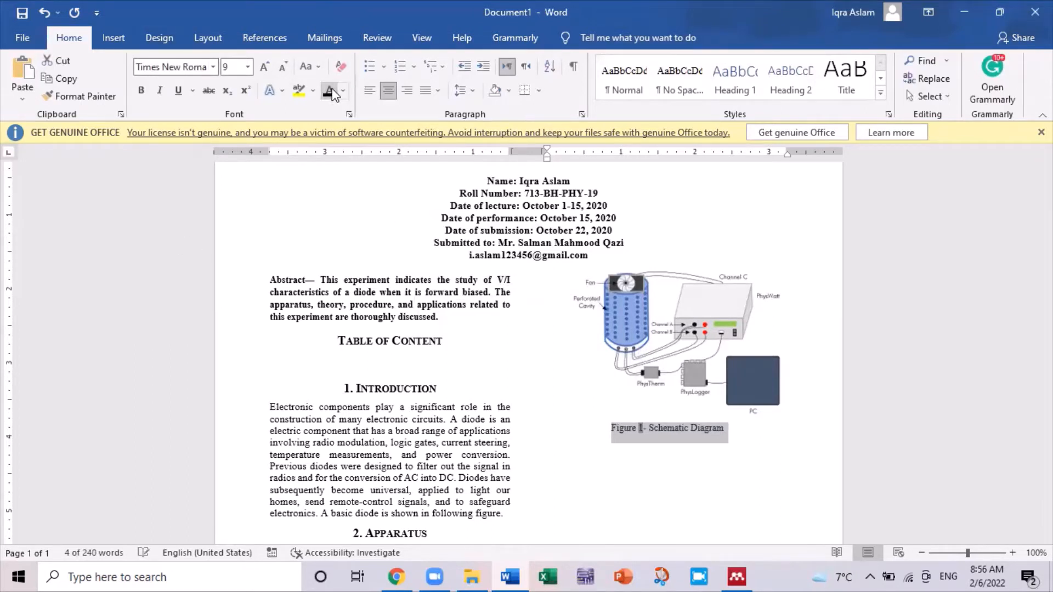
{"action": "left_click", "coordinate": [186, 66]}
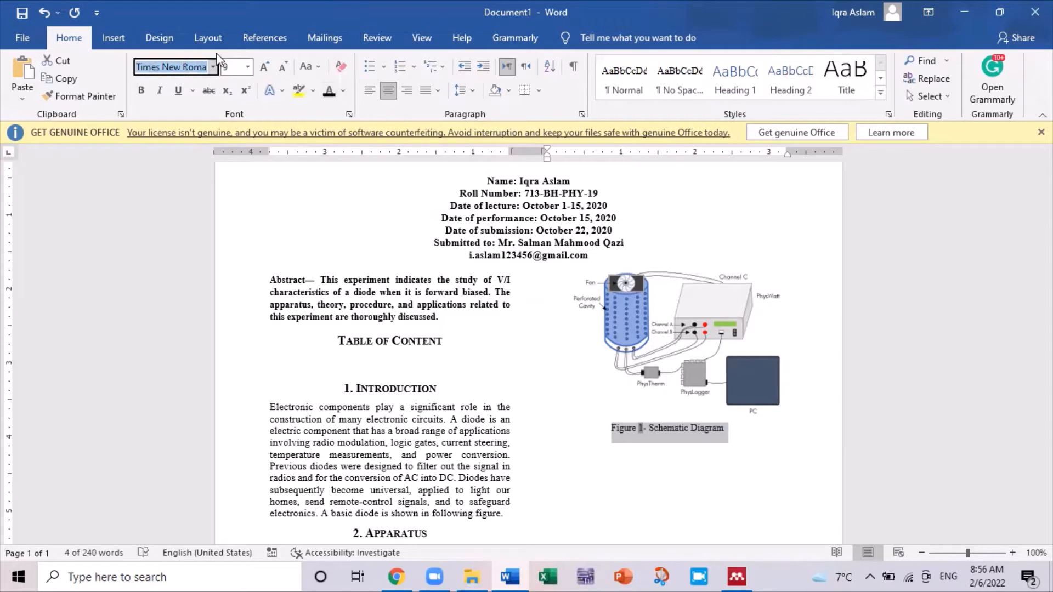
{"action": "left_click", "coordinate": [242, 66]}
{"action": "type", "text": "10"}
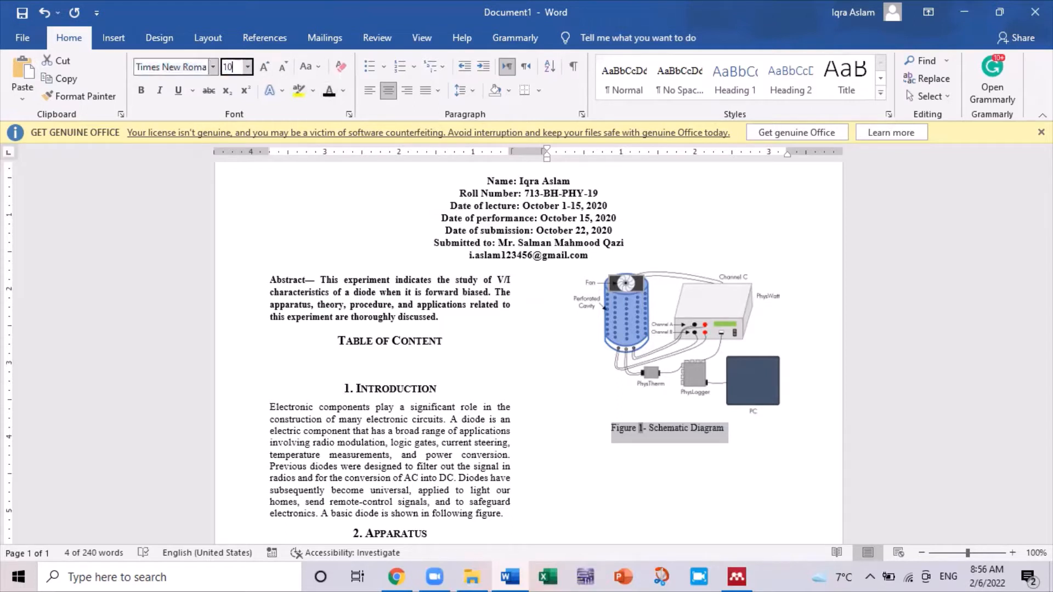
{"action": "key", "text": "Return"}
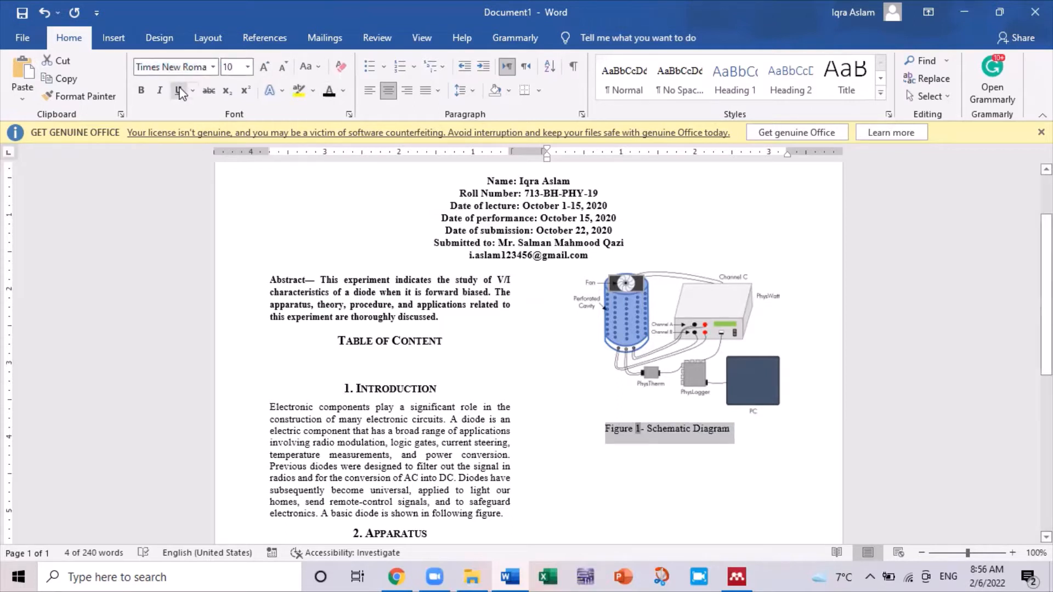
{"action": "left_click", "coordinate": [143, 91]}
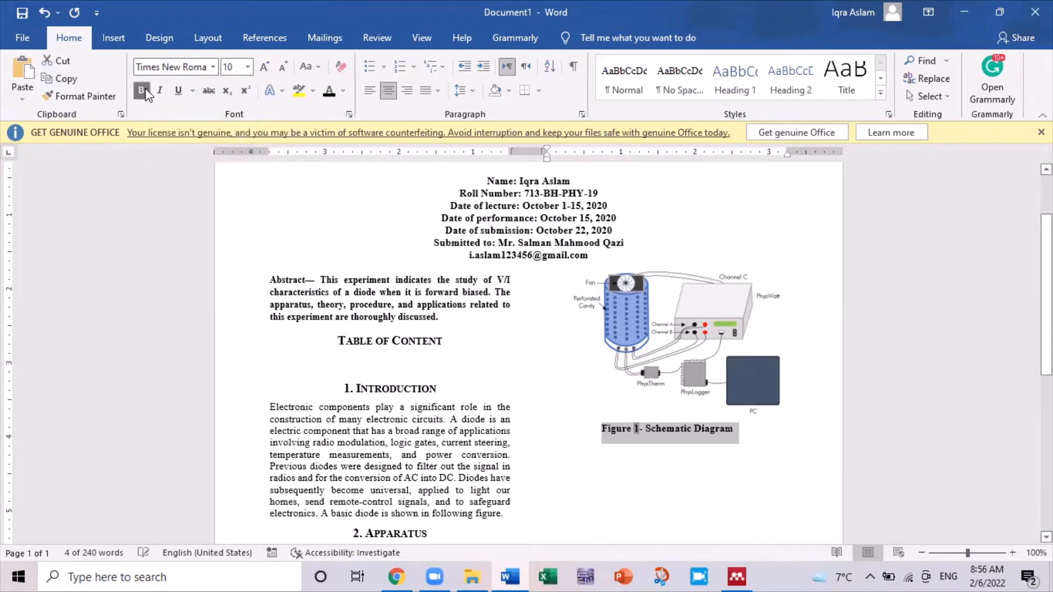
{"action": "left_click", "coordinate": [734, 429]}
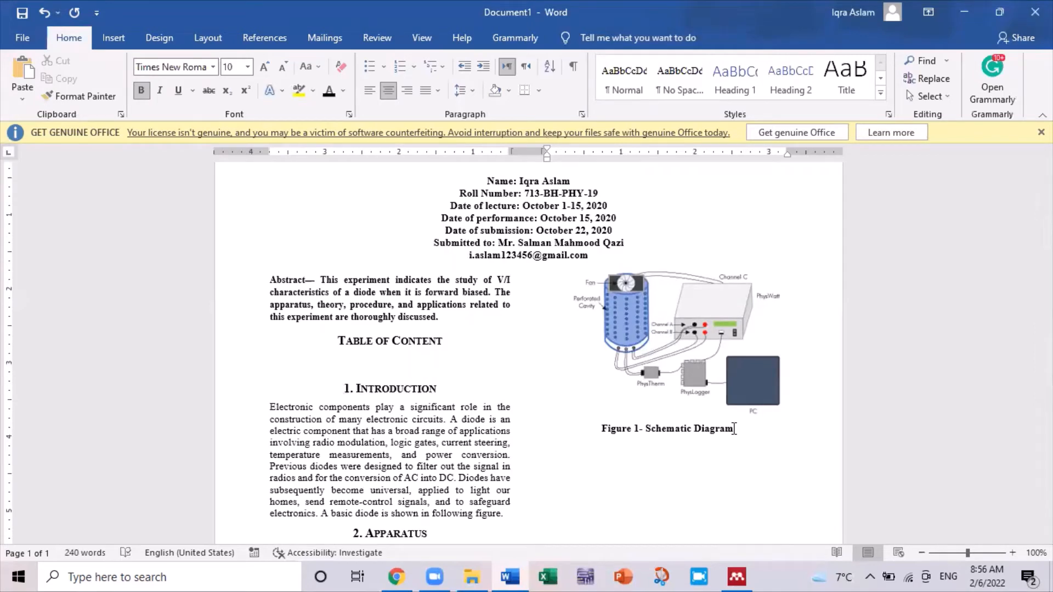
Copy the Doping subheading and its paragraph from the lab manual PDF in Chrome and paste them below the figure caption in Word
{"action": "key", "text": "alt+Tab"}
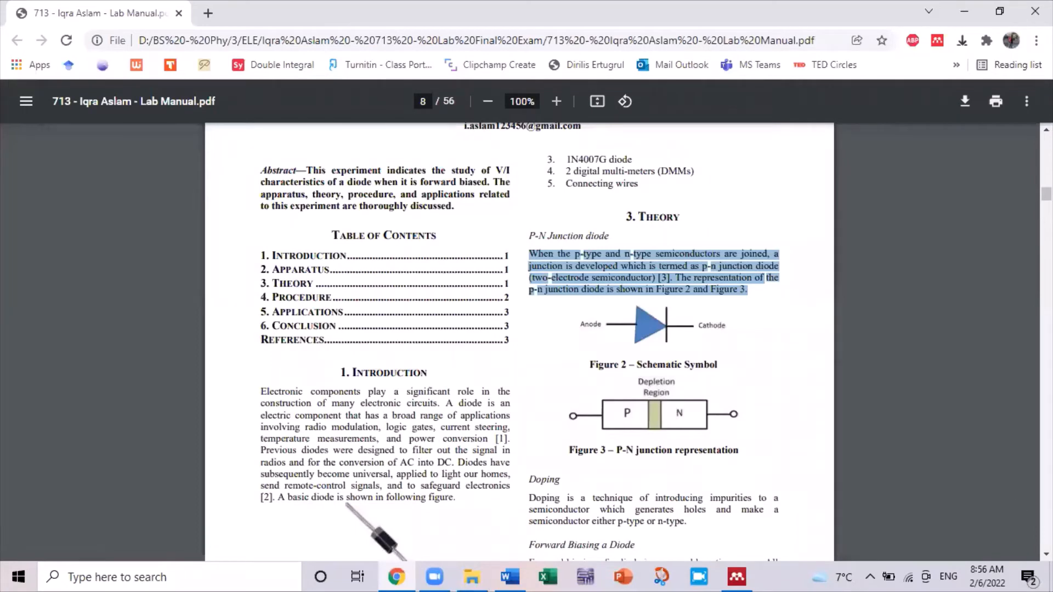
{"action": "scroll", "coordinate": [1047, 554], "scroll_direction": "down", "scroll_amount": 3}
{"action": "scroll", "coordinate": [1046, 554], "scroll_direction": "down", "scroll_amount": 2}
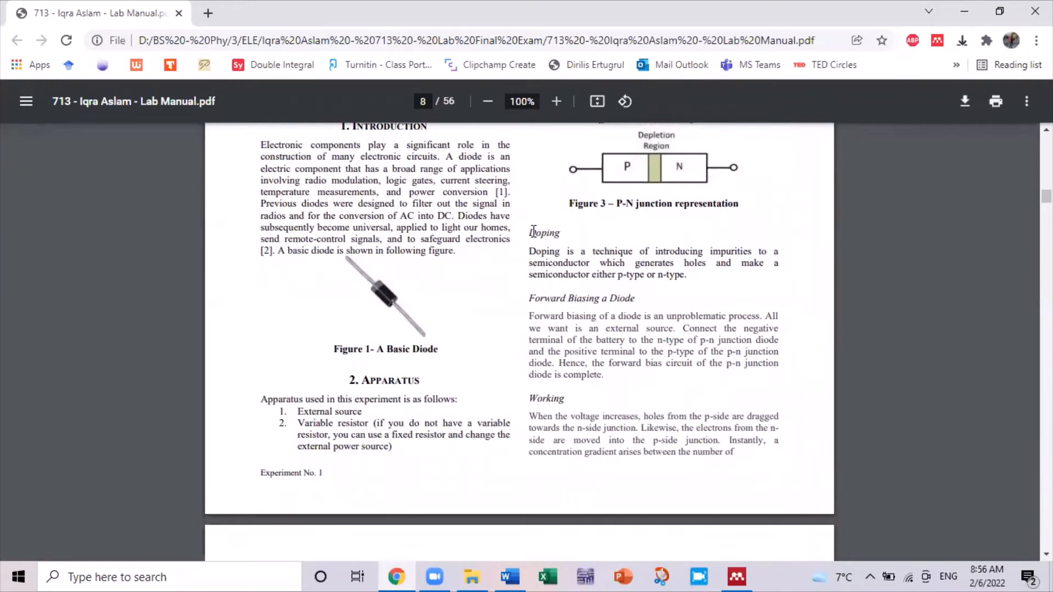
{"action": "left_click_drag", "start_coordinate": [530, 232], "coordinate": [688, 279]}
{"action": "key", "text": "ctrl+c"}
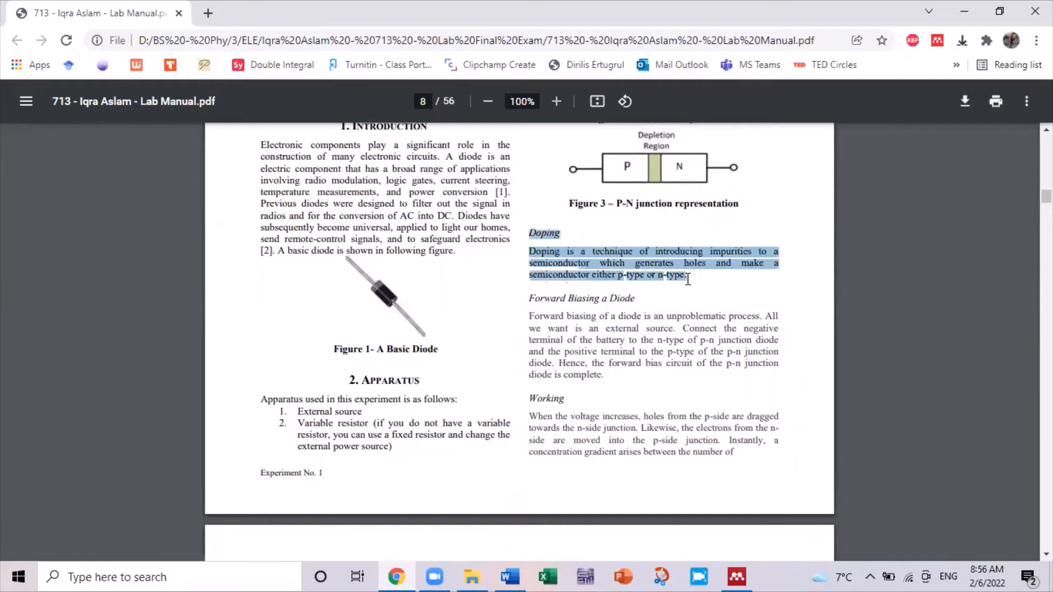
{"action": "key", "text": "alt+Tab"}
{"action": "left_click", "coordinate": [548, 451]}
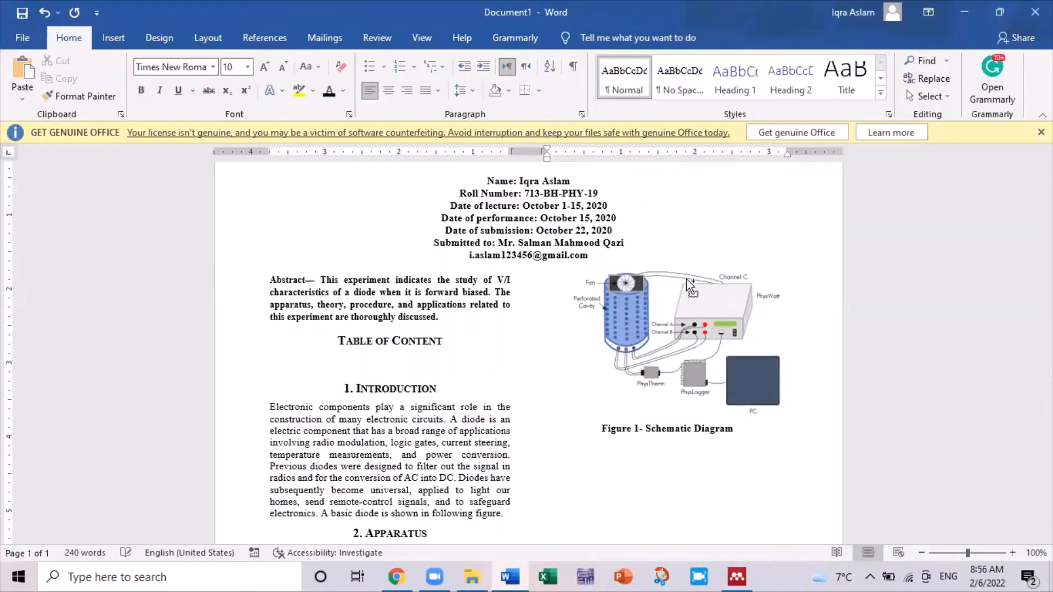
{"action": "key", "text": "ctrl+v"}
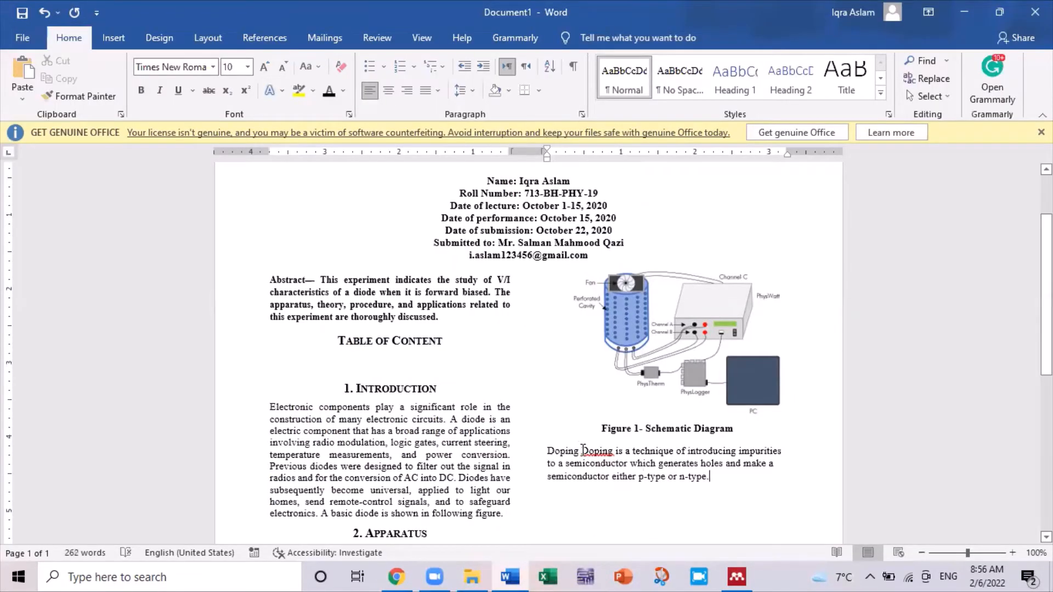
Put the "Doping" subheading on its own line above its paragraph and italicize it
{"action": "left_click", "coordinate": [583, 451]}
{"action": "key", "text": "Return"}
{"action": "key", "text": "Up"}
{"action": "key", "text": "shift+Right"}
{"action": "key", "text": "shift+Right"}
{"action": "key", "text": "shift+Right"}
{"action": "key", "text": "shift+Right"}
{"action": "key", "text": "shift+Right"}
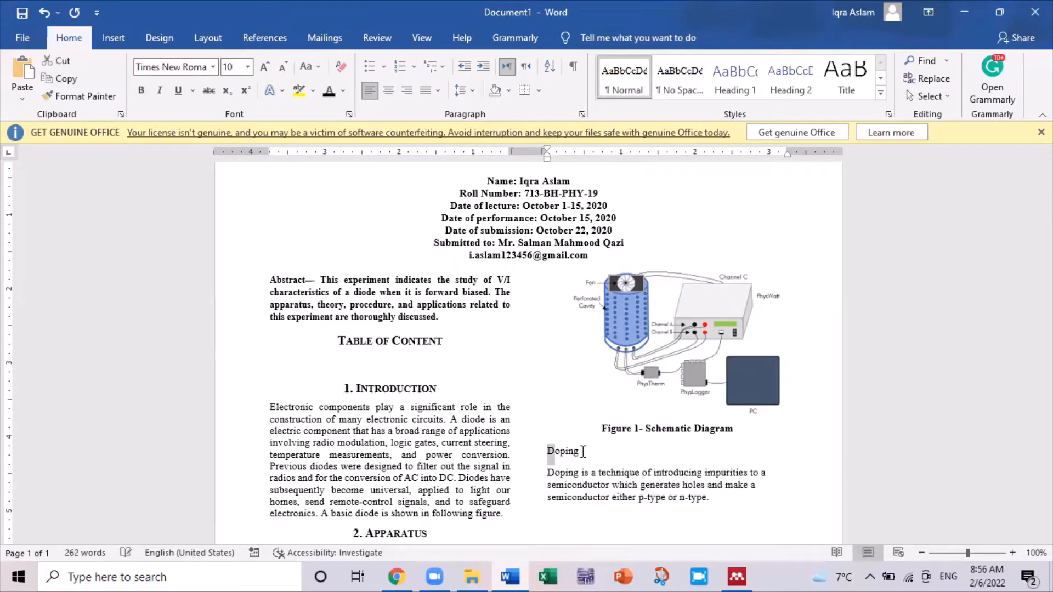
{"action": "key", "text": "shift+Right"}
{"action": "key", "text": "ctrl+i"}
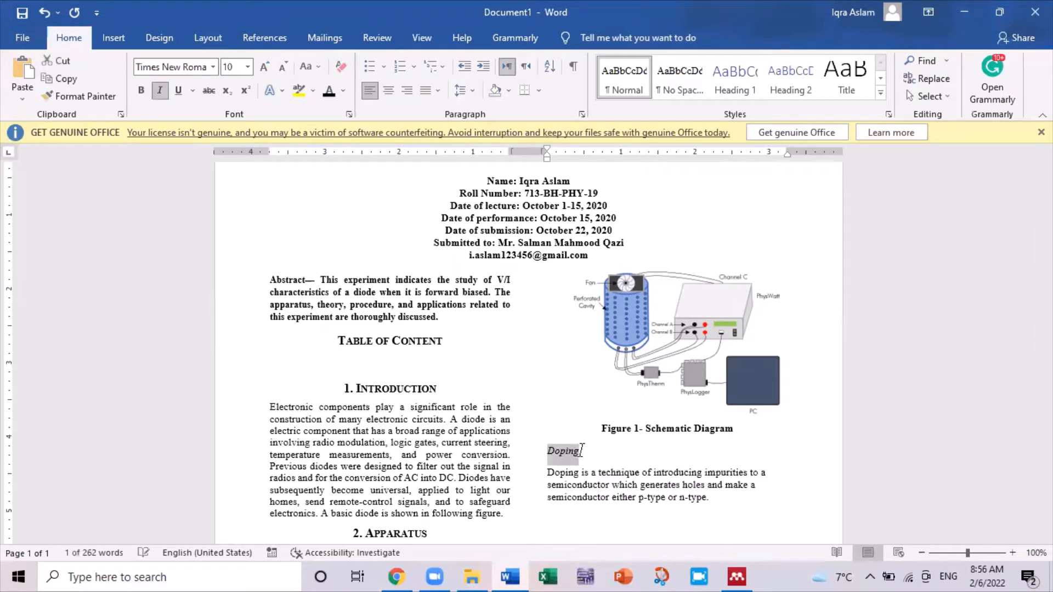
{"action": "key", "text": "Down"}
{"action": "key", "text": "Down"}
{"action": "key", "text": "Down"}
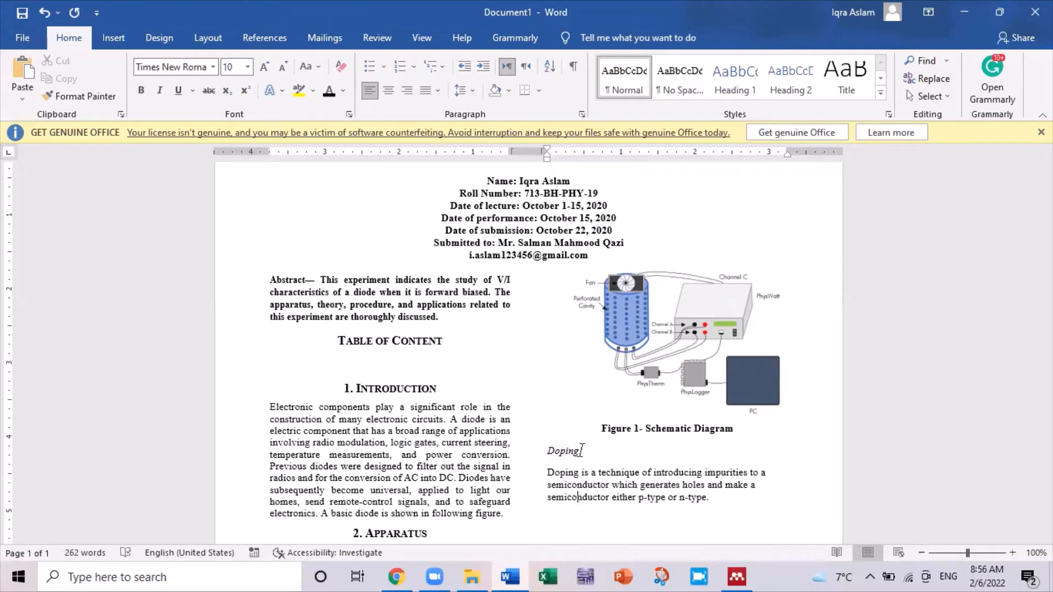
Copy the V/I Forward Characteristics subheading and paragraph from the PDF in Chrome and paste them on a new line below the doping paragraph in Word
{"action": "key", "text": "alt+Tab"}
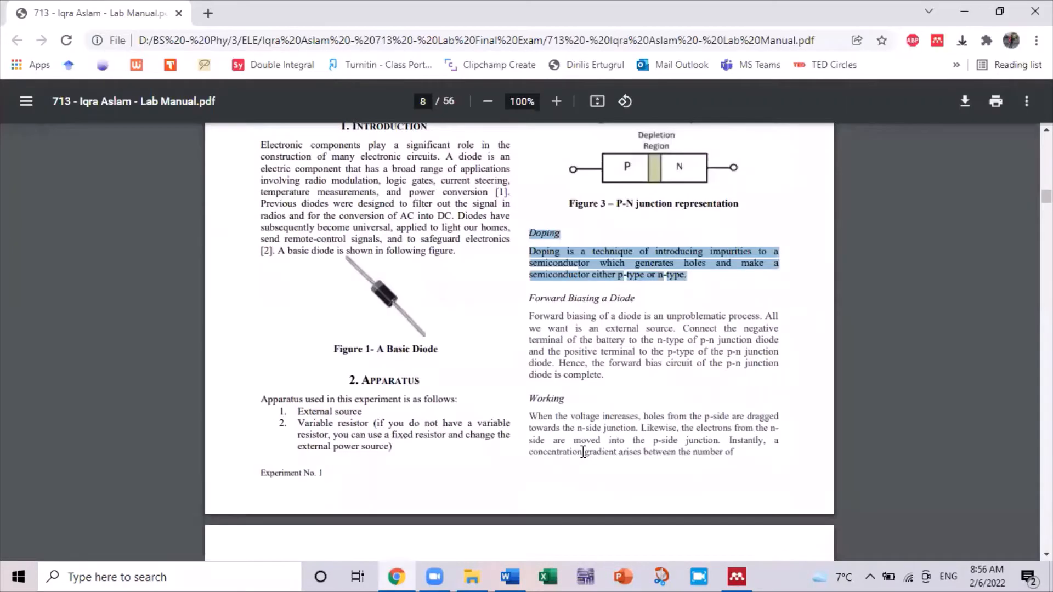
{"action": "scroll", "coordinate": [105, 470], "scroll_direction": "down", "scroll_amount": 8}
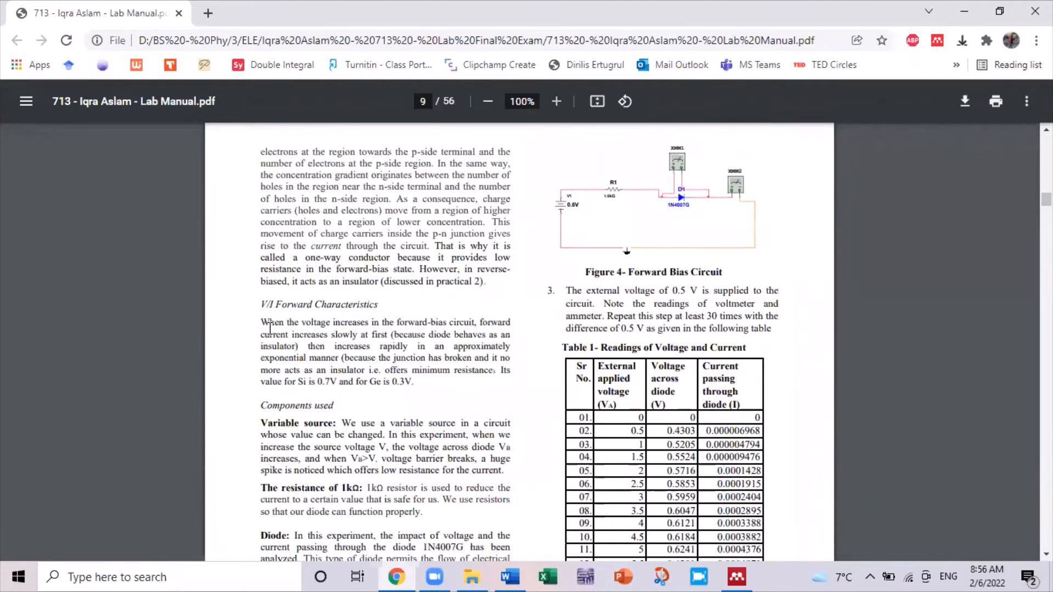
{"action": "left_click_drag", "start_coordinate": [262, 304], "coordinate": [420, 393]}
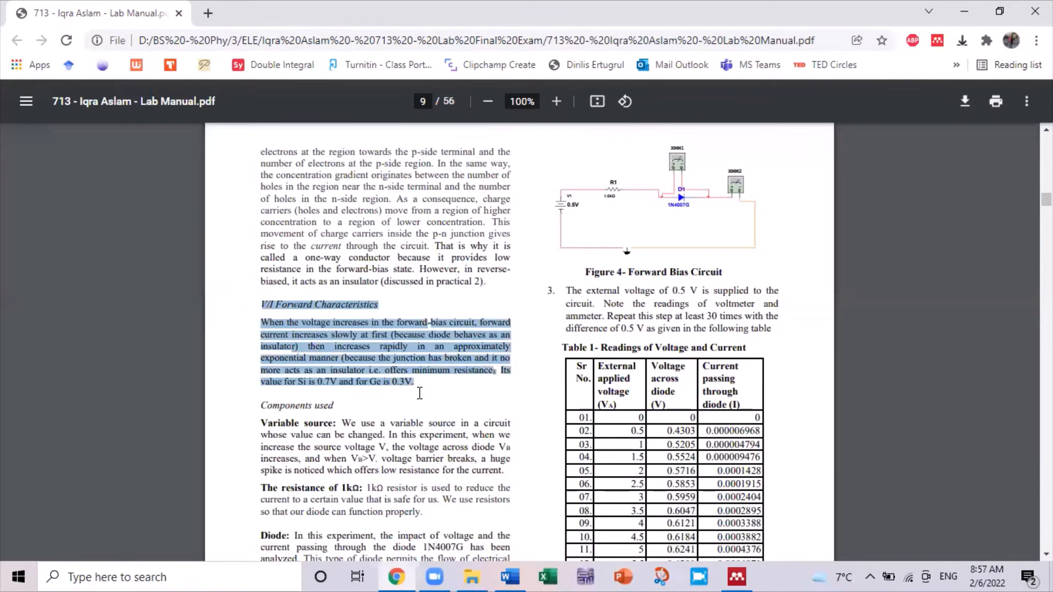
{"action": "key", "text": "alt+Tab"}
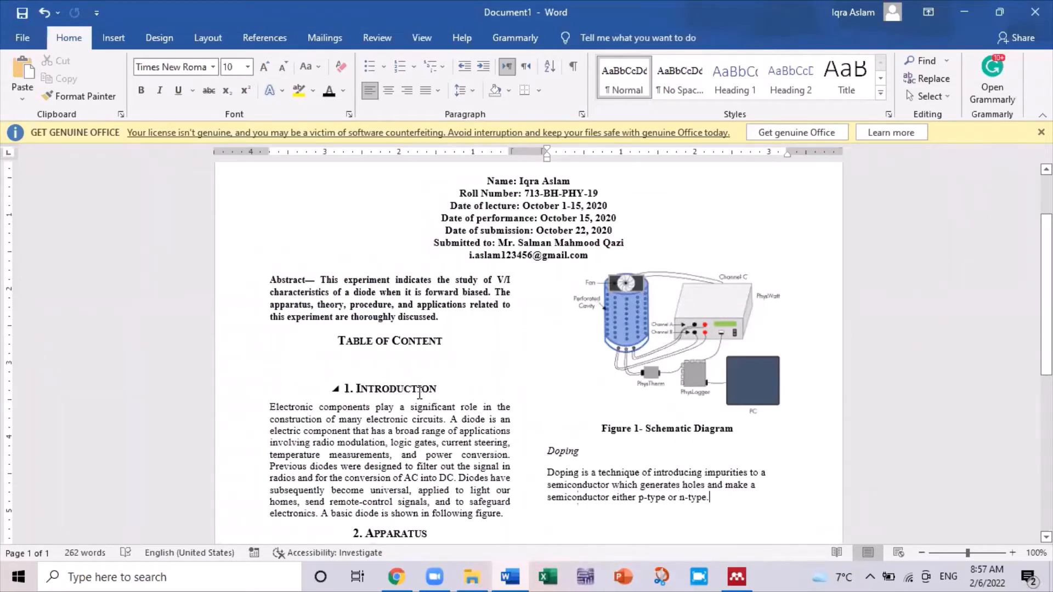
{"action": "key", "text": "Return"}
{"action": "type", "text": "V/I Forward Characteristics When the voltage increases in the forward-bias circuit, forward current increases slowly at first (because diode behaves as an insulator) then increases rapidly in an approximately exponential manner (because the junction has broken and it no more acts as an insulator i.e. offers minimum resistance). Its value for Si is 0.7V and for Ge is 0.3V."}
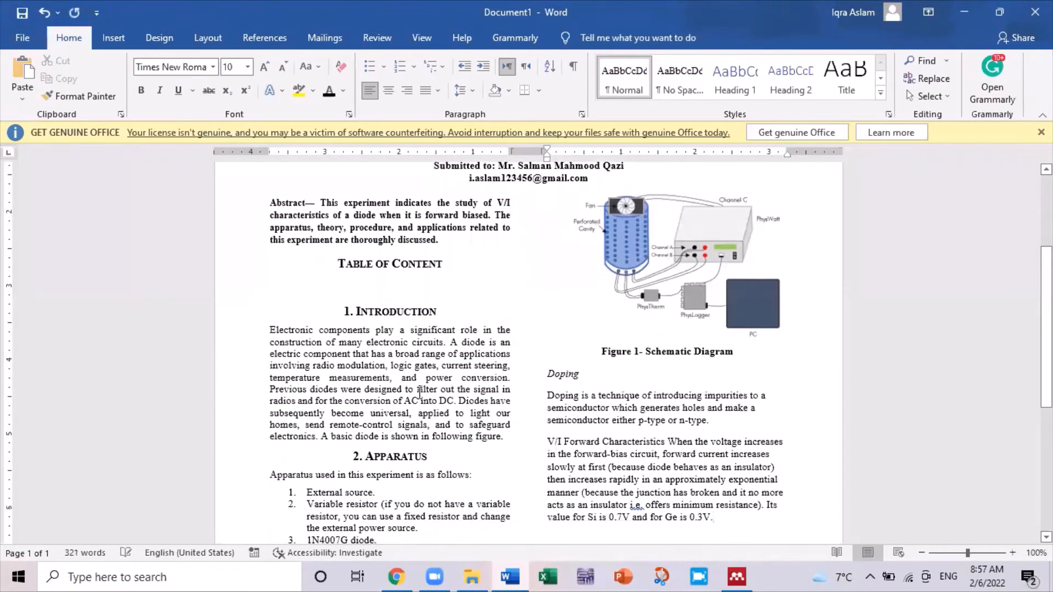
Split "V/I Forward Characteristics" onto its own line above its paragraph and italicize it
{"action": "left_click", "coordinate": [665, 442]}
{"action": "key", "text": "Return"}
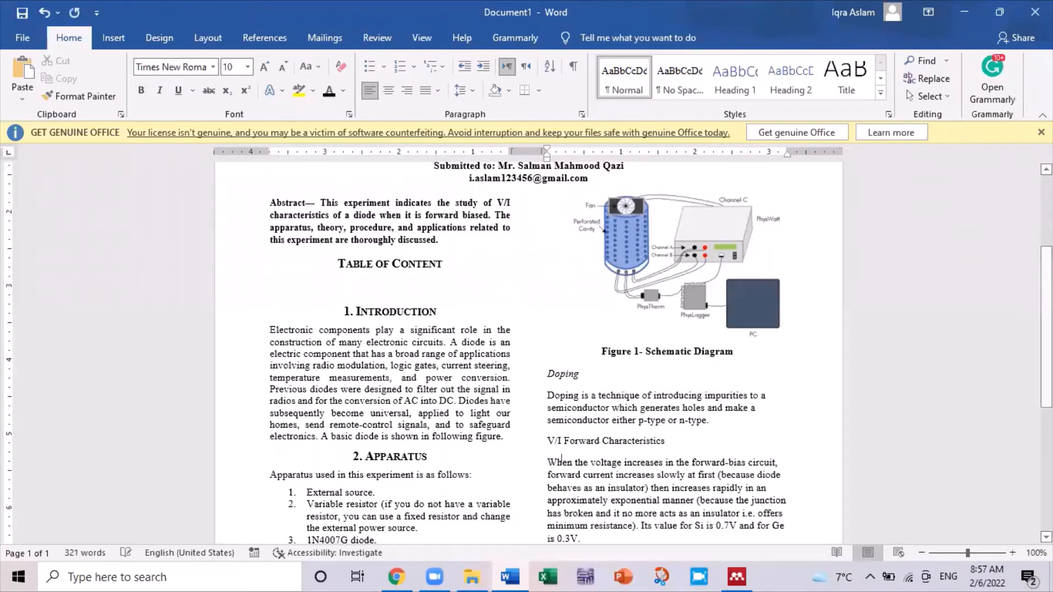
{"action": "left_click_drag", "start_coordinate": [547, 441], "coordinate": [670, 445]}
{"action": "key", "text": "ctrl+i"}
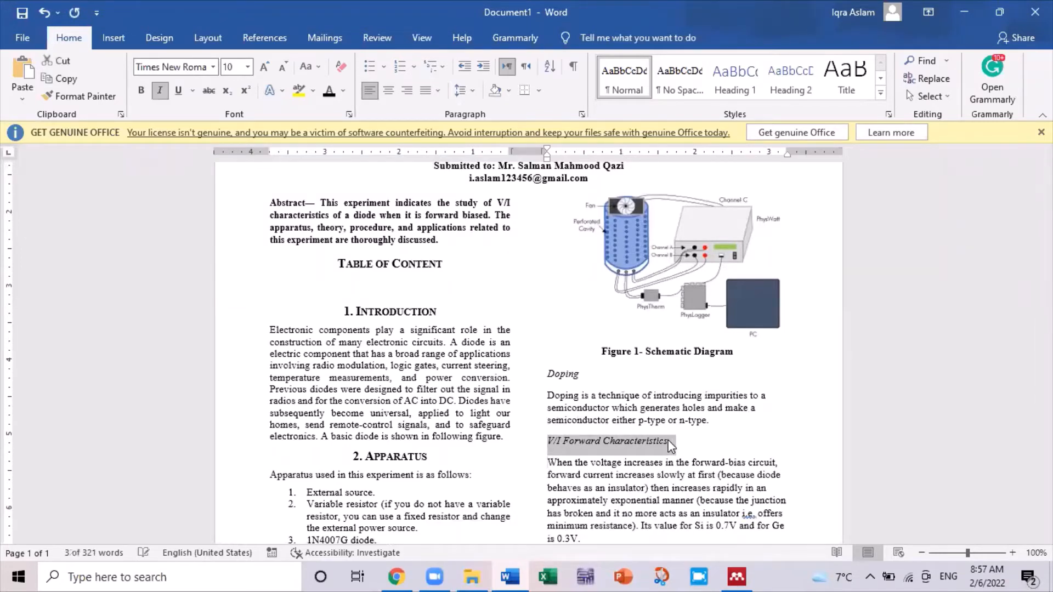
Insert a 4x4 table on a new line below the V/I Forward Characteristics paragraph and select the whole table
{"action": "key", "text": "Down"}
{"action": "key", "text": "Down"}
{"action": "key", "text": "Down"}
{"action": "key", "text": "Down"}
{"action": "key", "text": "Down"}
{"action": "key", "text": "Down"}
{"action": "key", "text": "Down"}
{"action": "key", "text": "Down"}
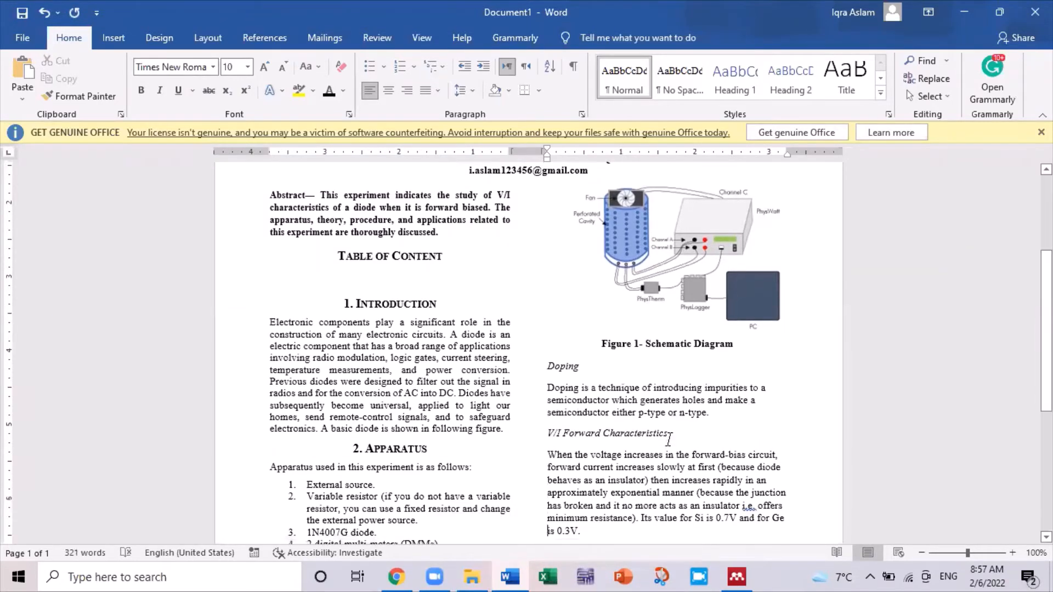
{"action": "key", "text": "Down"}
{"action": "key", "text": "Down"}
{"action": "key", "text": "Down"}
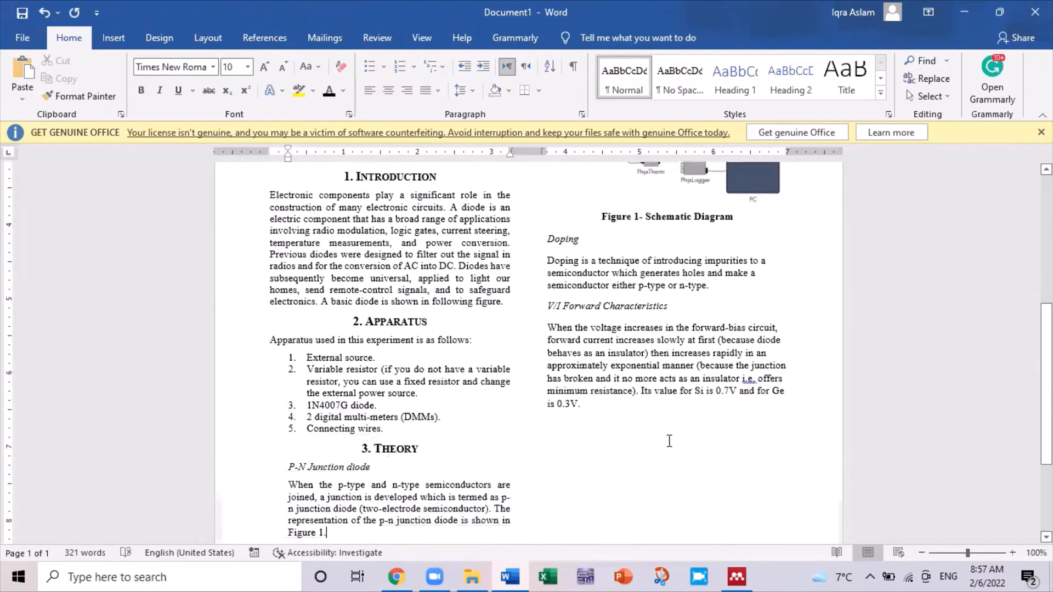
{"action": "left_click", "coordinate": [617, 404]}
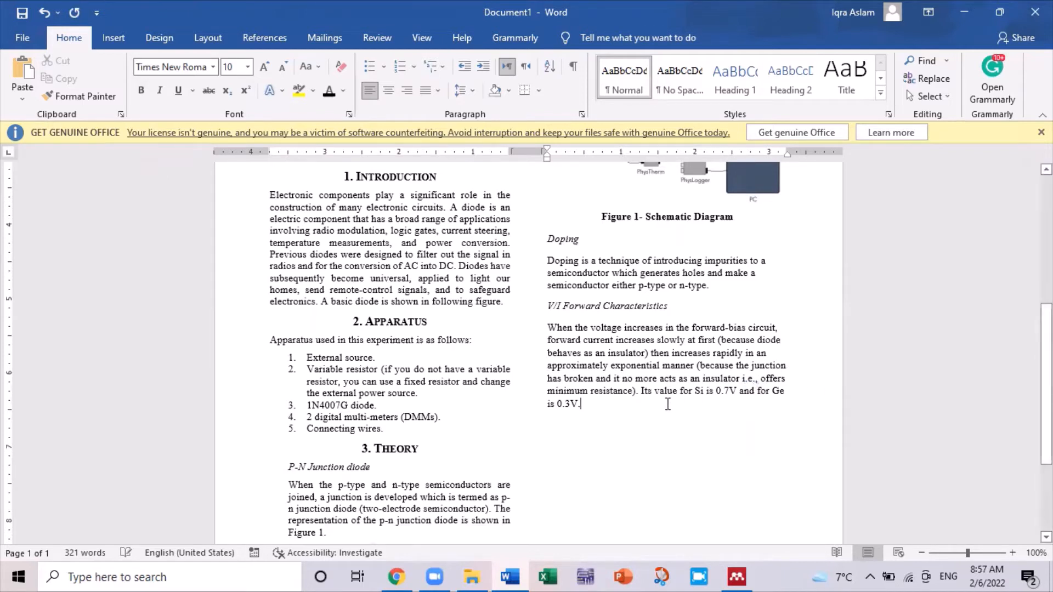
{"action": "key", "text": "Return"}
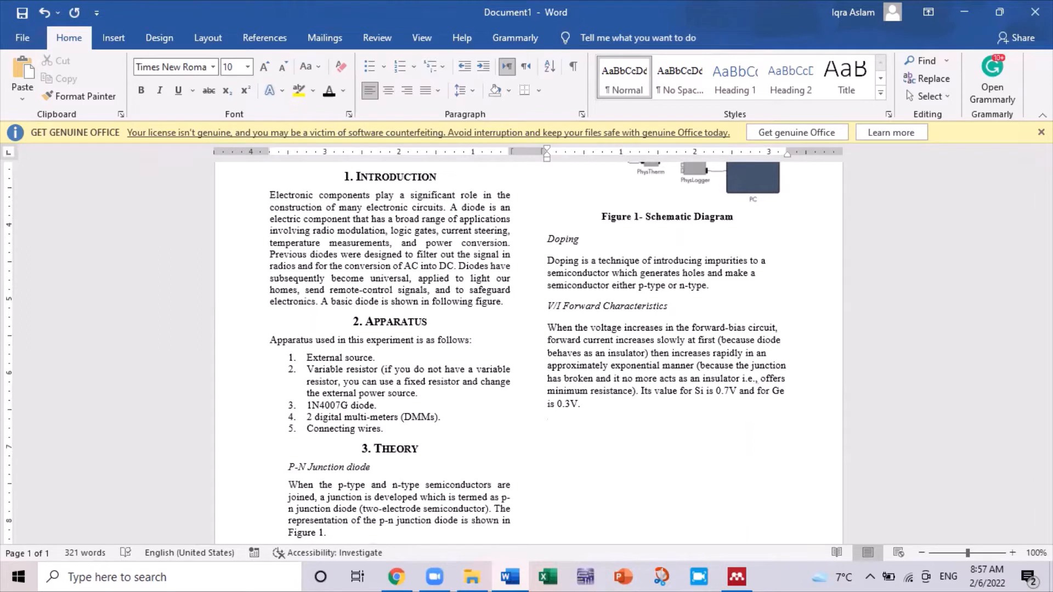
{"action": "left_click", "coordinate": [114, 38]}
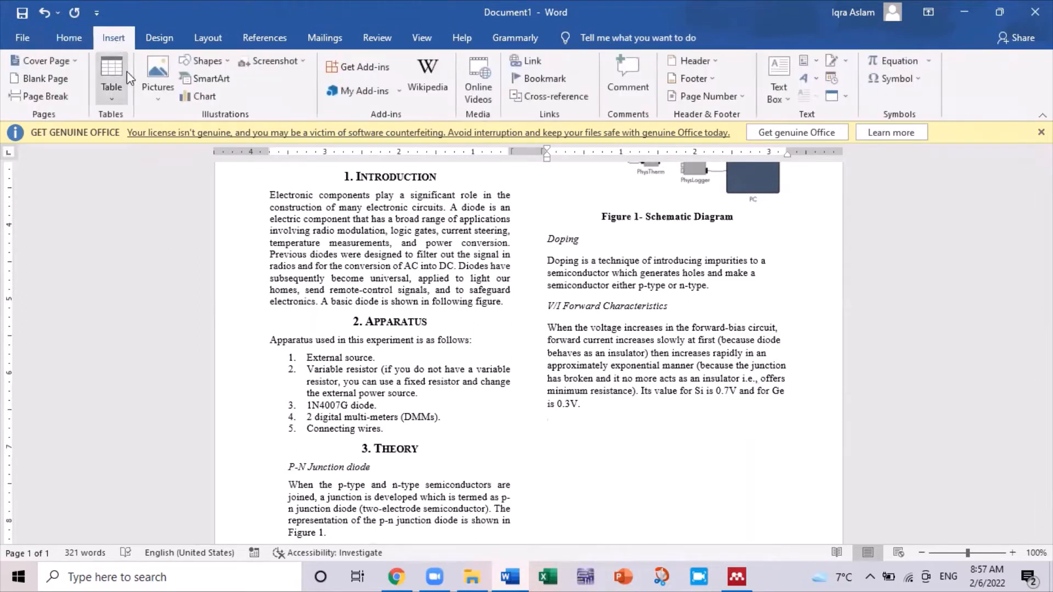
{"action": "left_click", "coordinate": [117, 90]}
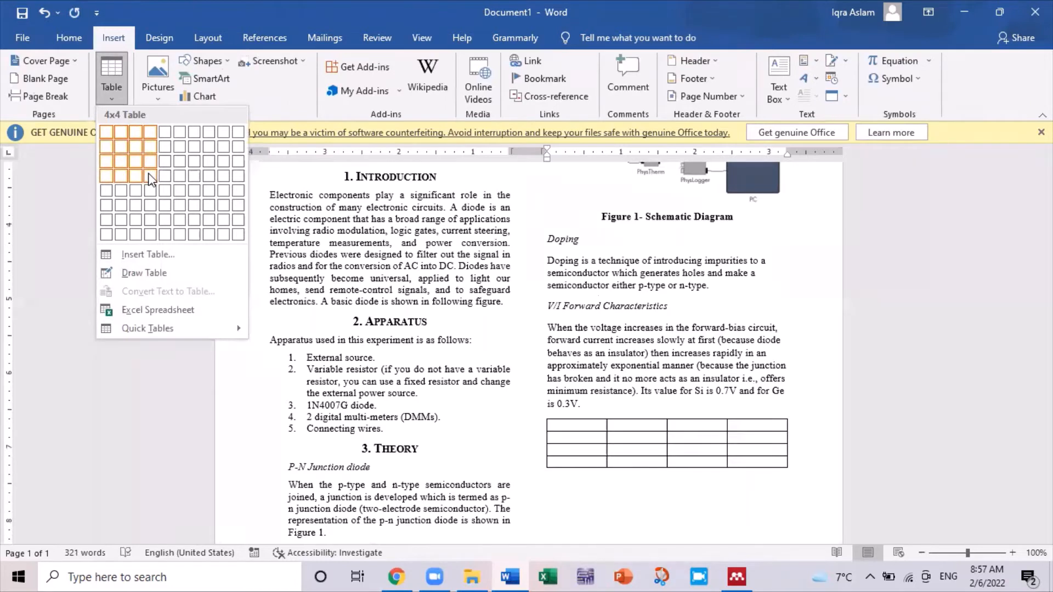
{"action": "left_click", "coordinate": [150, 178]}
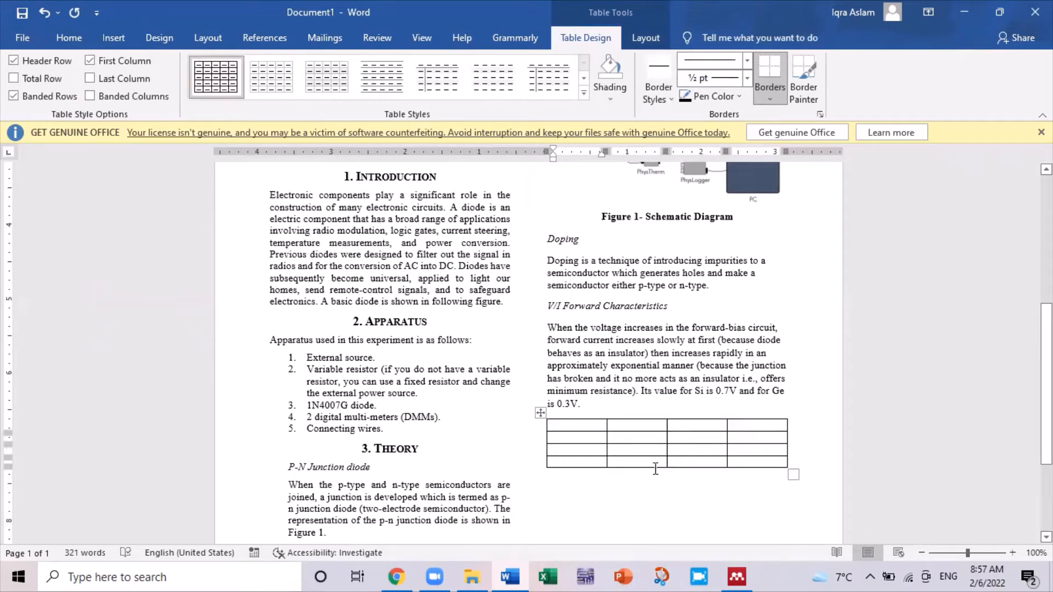
{"action": "left_click", "coordinate": [537, 412]}
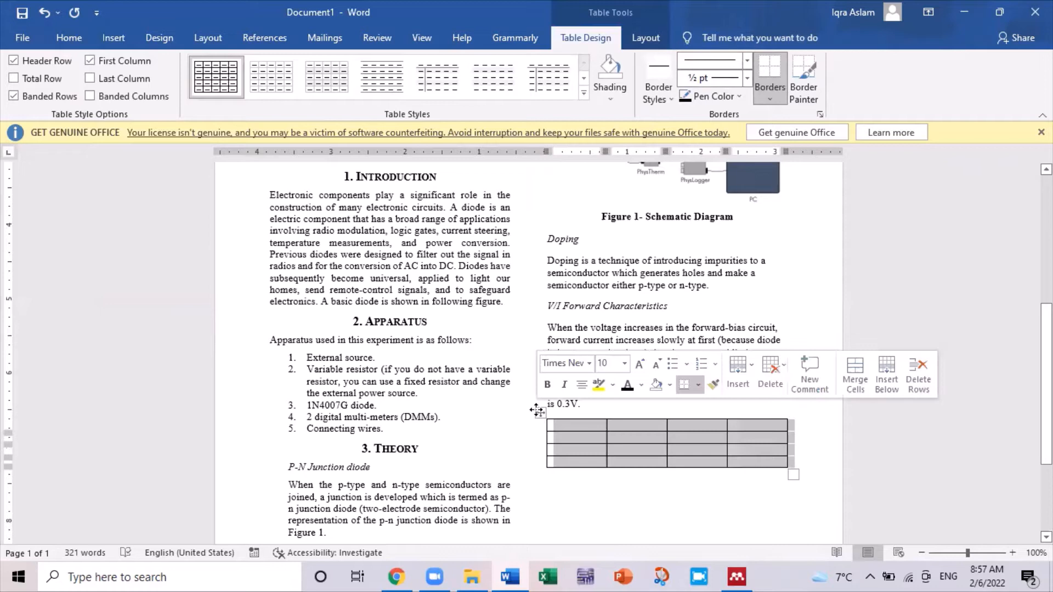
Add the caption "Table 1- Readings" above the selected table, using the Table label
{"action": "right_click", "coordinate": [570, 426]}
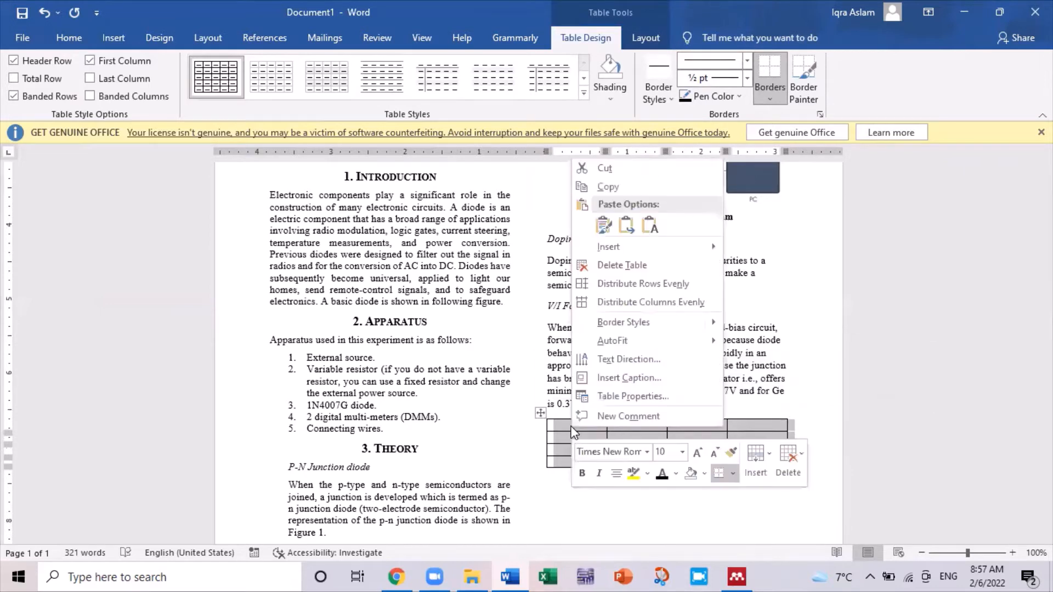
{"action": "left_click", "coordinate": [646, 378]}
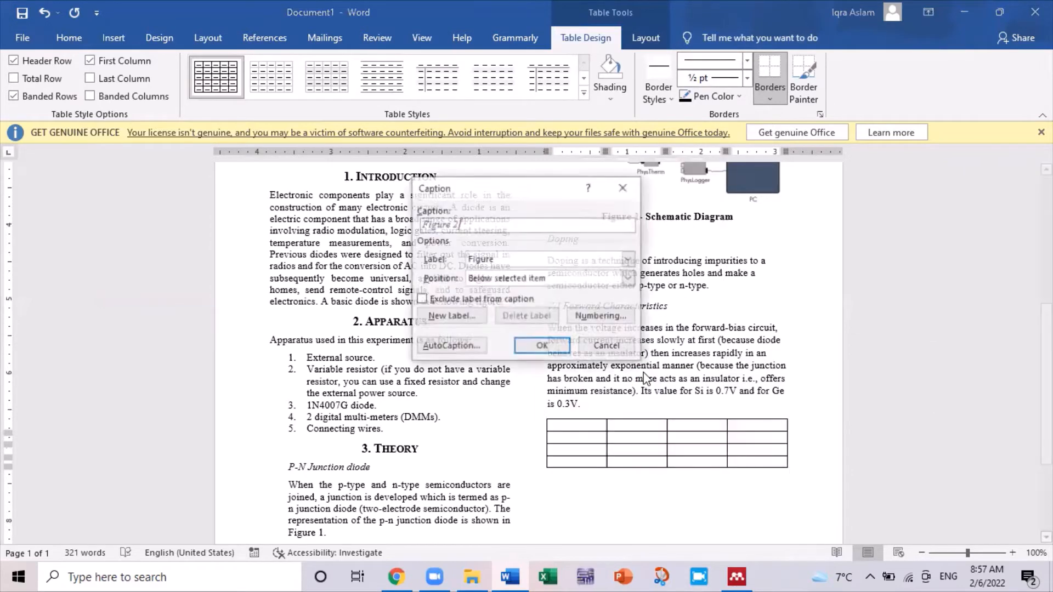
{"action": "left_click", "coordinate": [627, 260]}
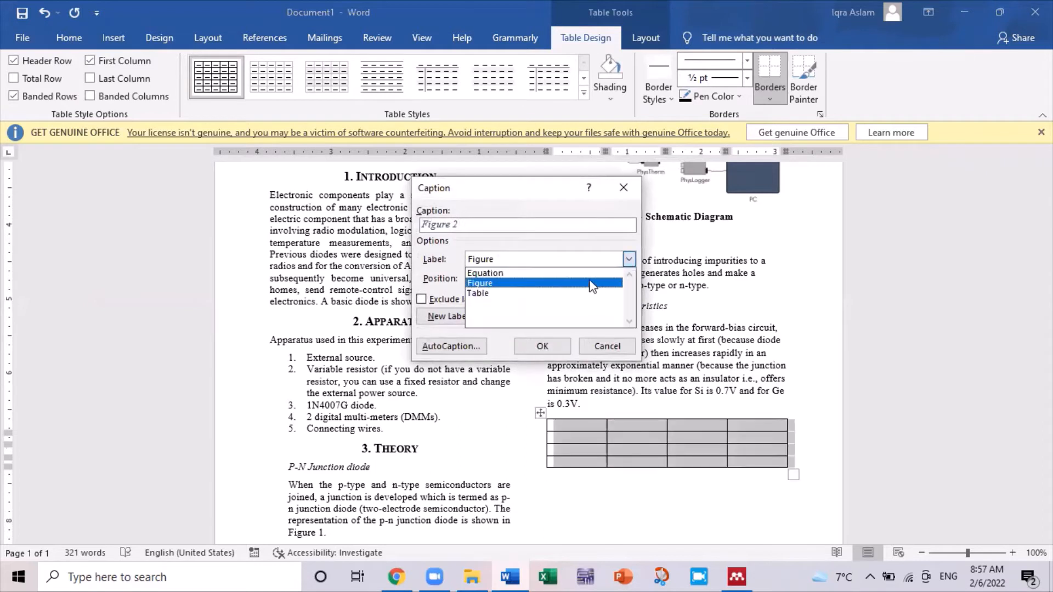
{"action": "left_click", "coordinate": [588, 294]}
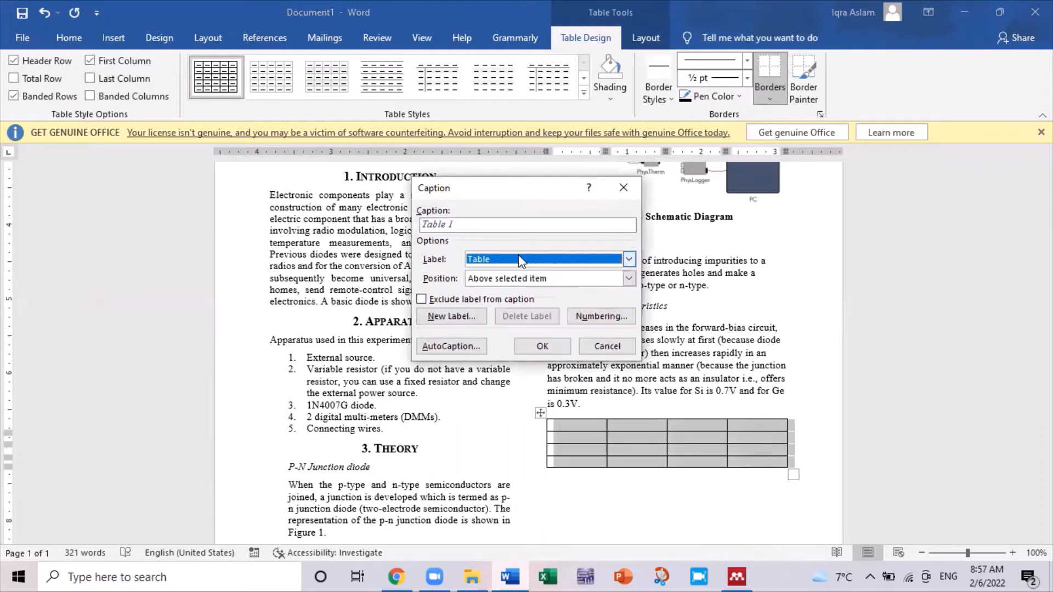
{"action": "left_click", "coordinate": [492, 225]}
{"action": "type", "text": "-"}
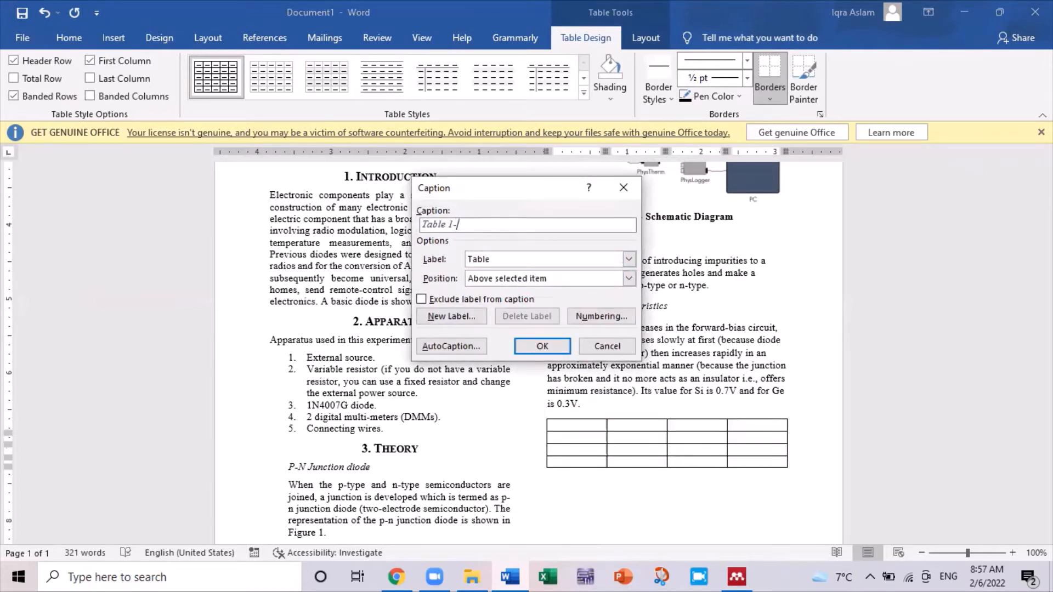
{"action": "type", "text": " Readings"}
{"action": "key", "text": "Return"}
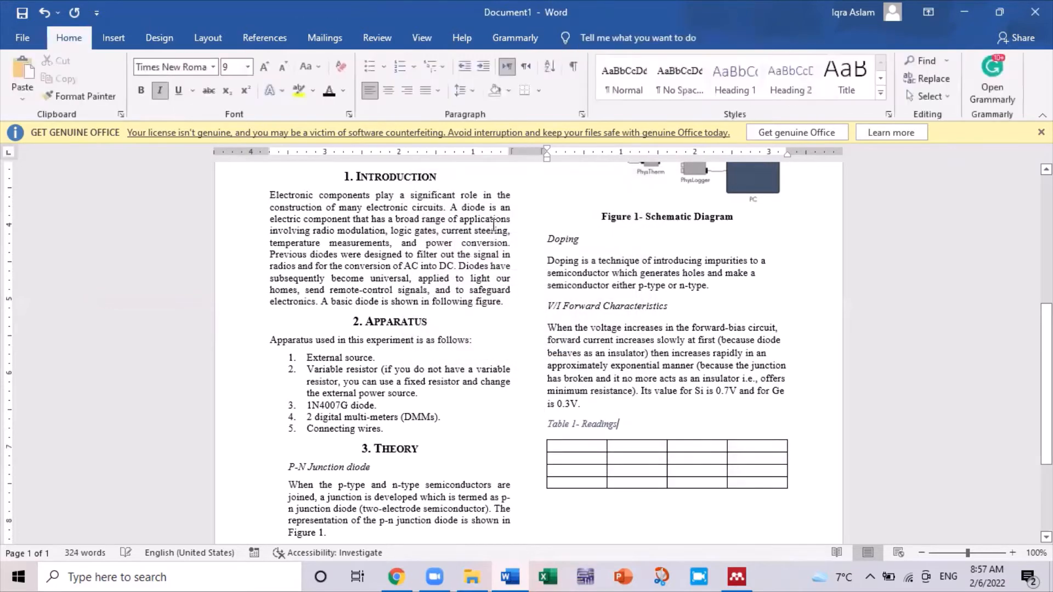
Format the table caption as centred, black, non-italic, bold text at 10 pt
{"action": "key", "text": "shift+Home"}
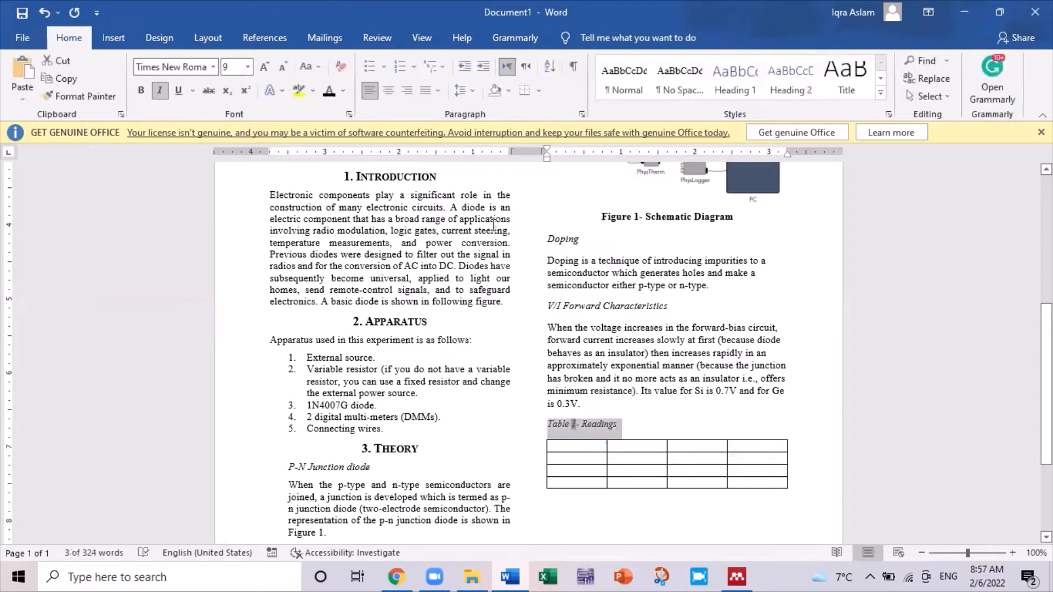
{"action": "key", "text": "ctrl+e"}
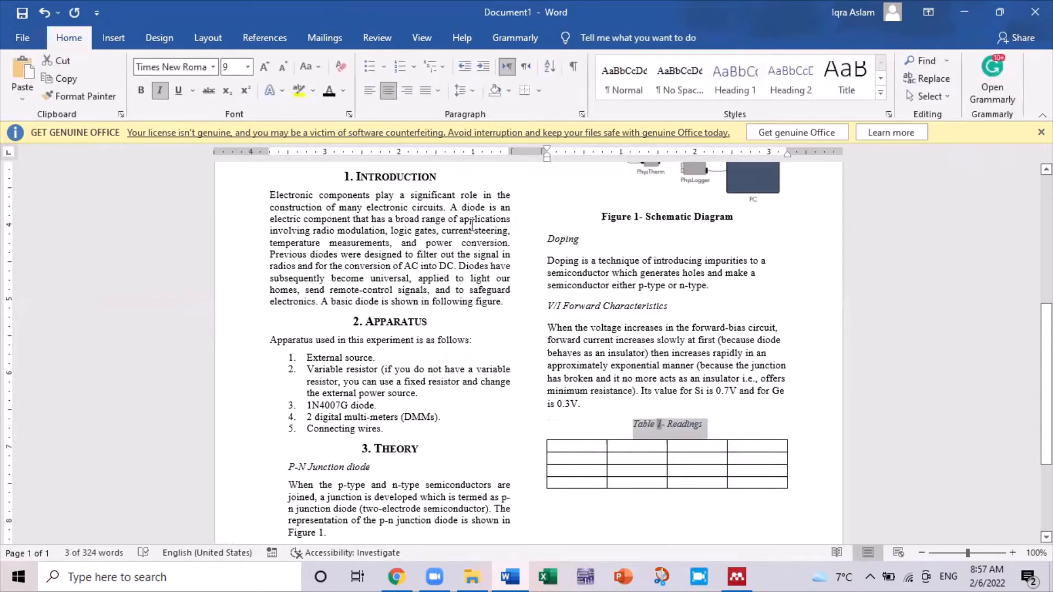
{"action": "left_click", "coordinate": [331, 92]}
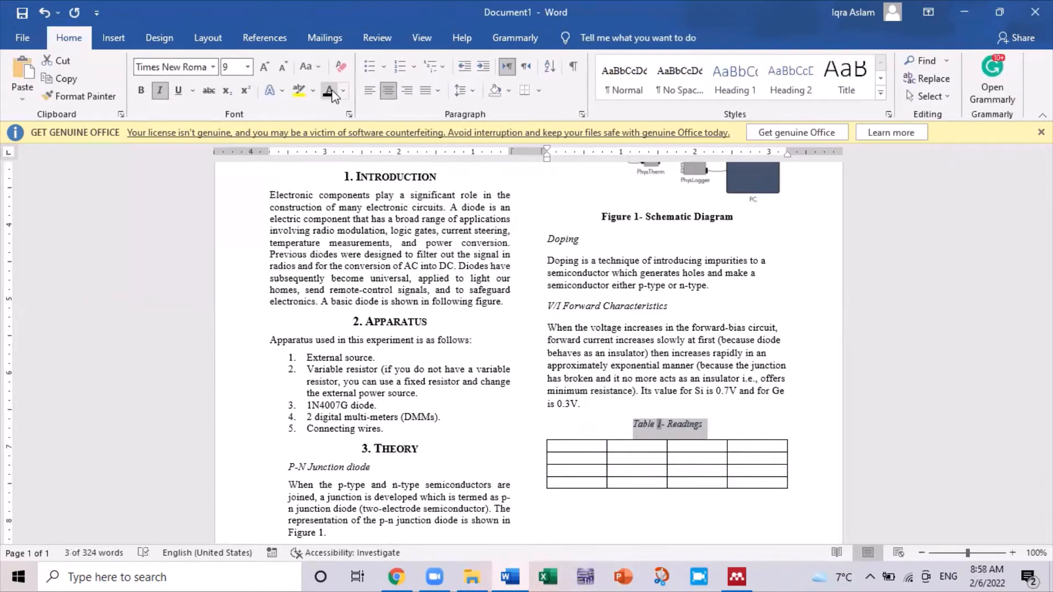
{"action": "left_click", "coordinate": [160, 97]}
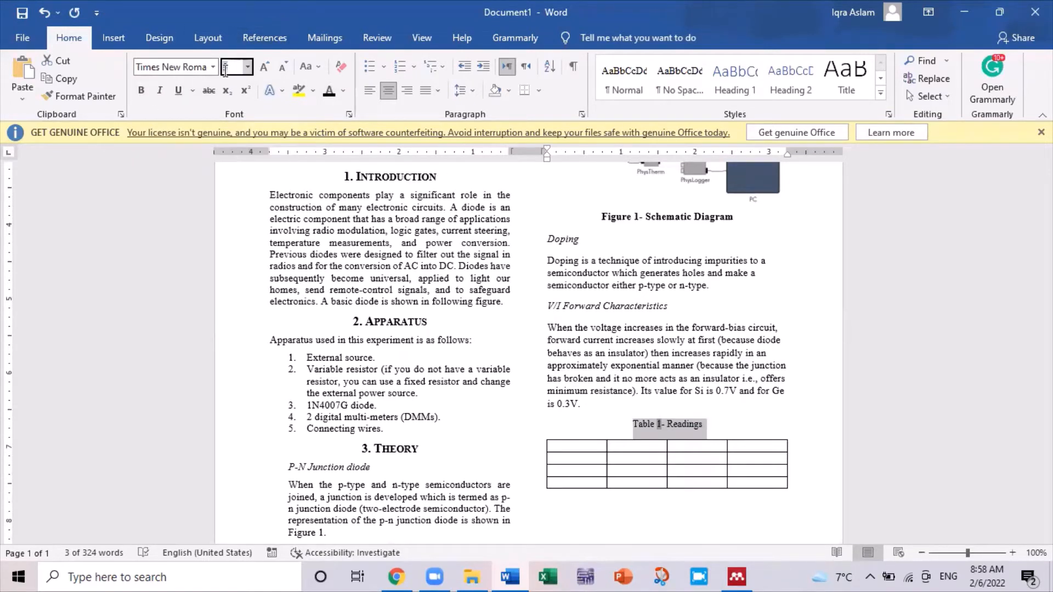
{"action": "type", "text": "10"}
{"action": "key", "text": "Return"}
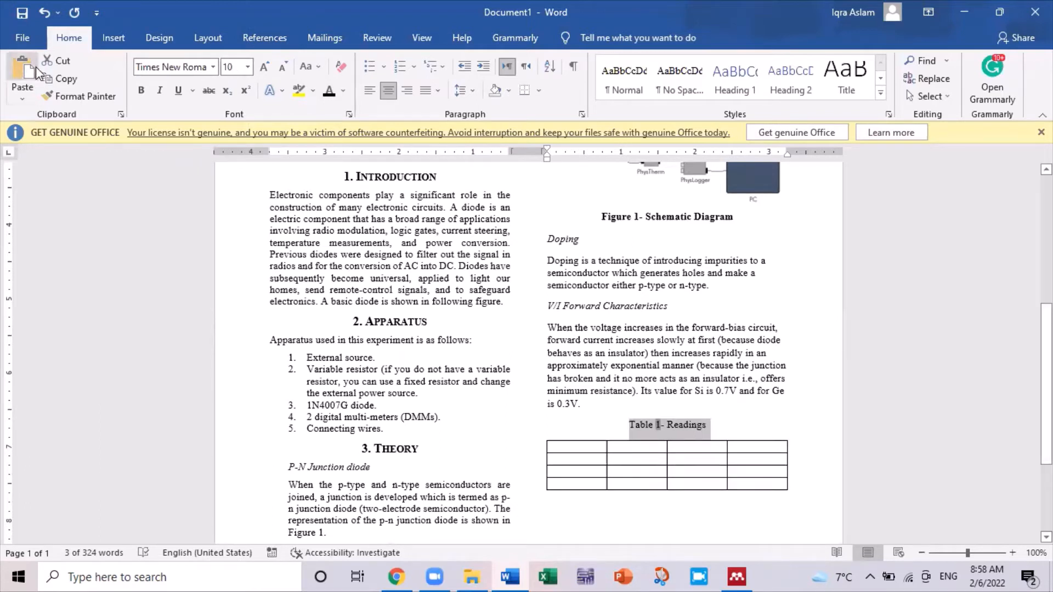
{"action": "left_click", "coordinate": [141, 90]}
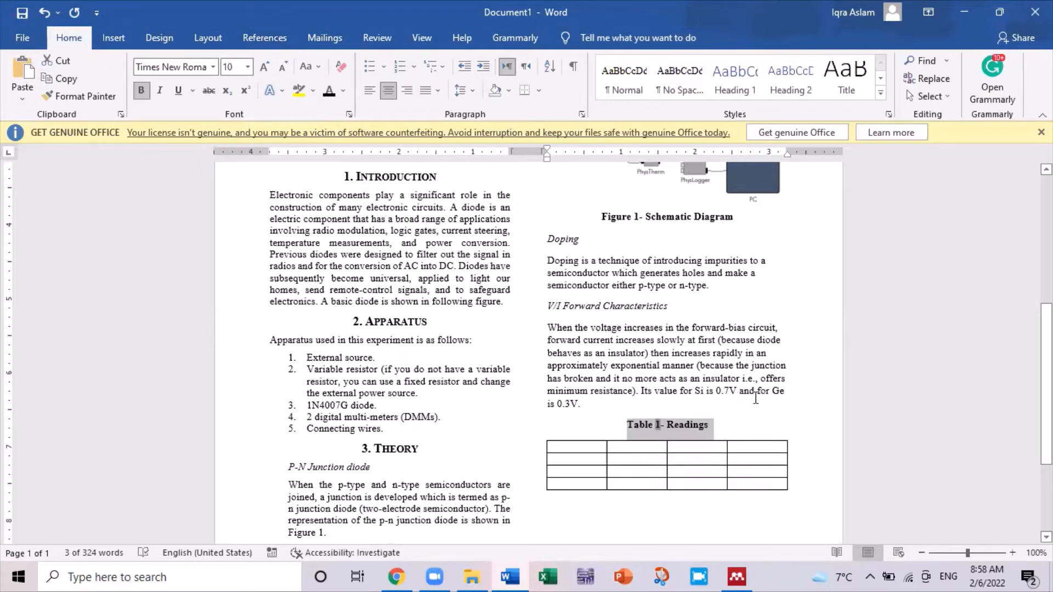
{"action": "left_click", "coordinate": [744, 428]}
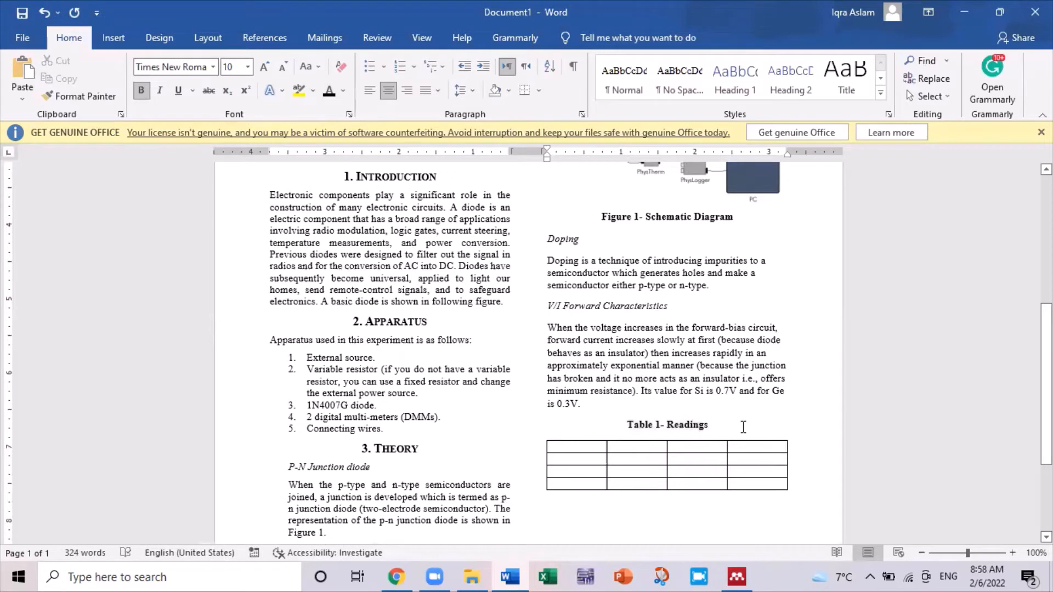
Switch to the lab manual PDF in Chrome, examine the content from the readings table to the applications and references, and return to Word
{"action": "key", "text": "alt+Tab"}
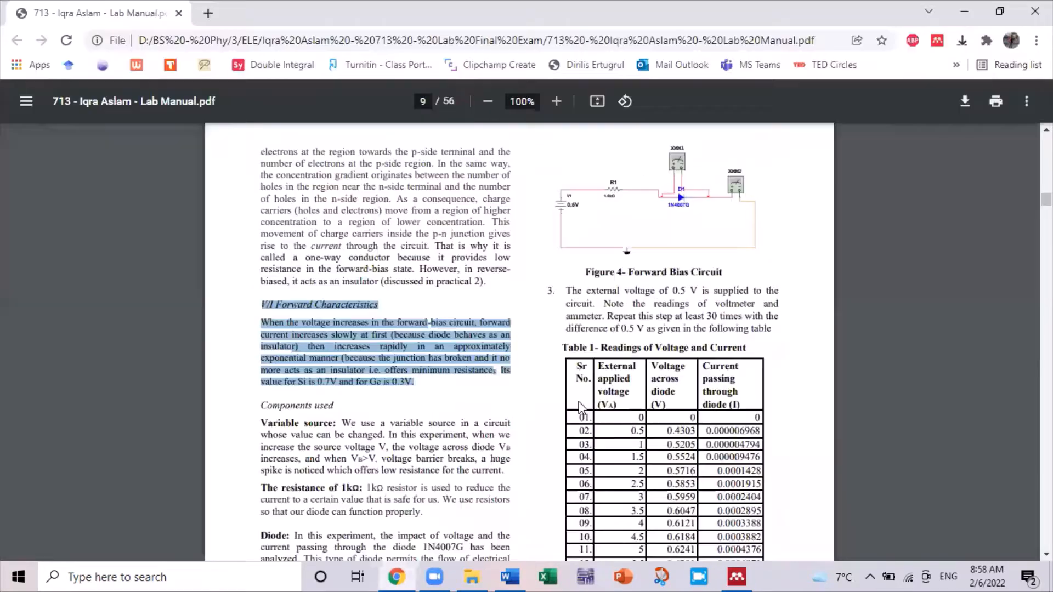
{"action": "scroll", "coordinate": [873, 436], "scroll_direction": "down", "scroll_amount": 10}
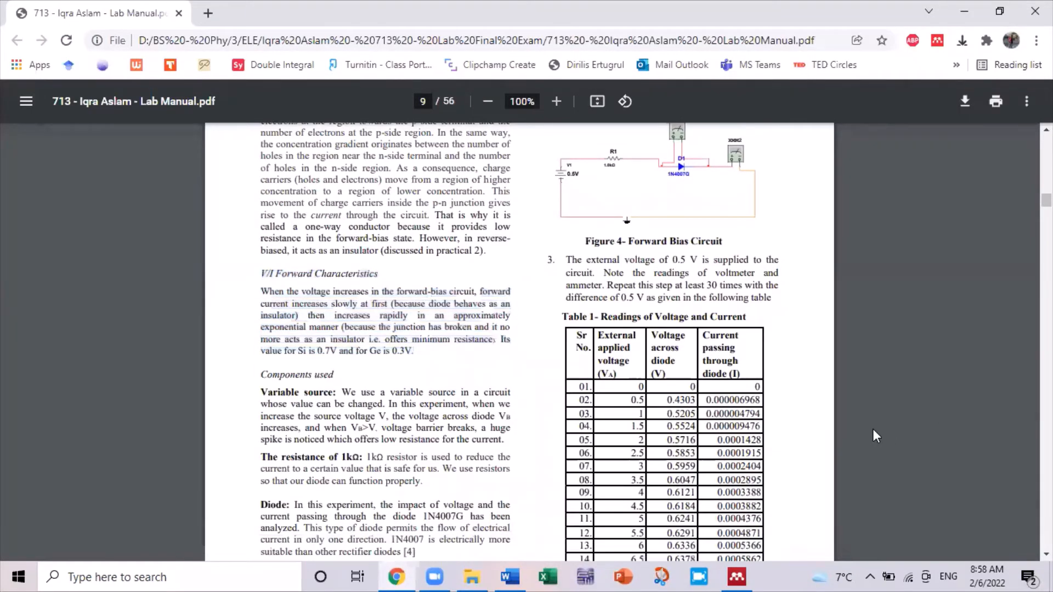
{"action": "scroll", "coordinate": [873, 434], "scroll_direction": "down", "scroll_amount": 1}
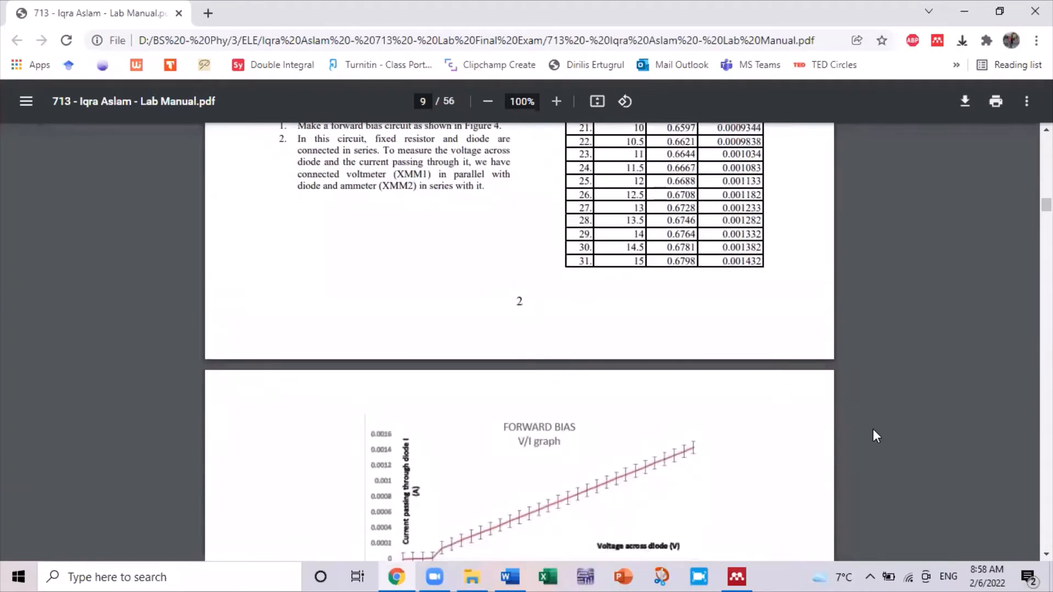
{"action": "scroll", "coordinate": [873, 435], "scroll_direction": "down", "scroll_amount": 2}
{"action": "scroll", "coordinate": [873, 436], "scroll_direction": "down", "scroll_amount": 6}
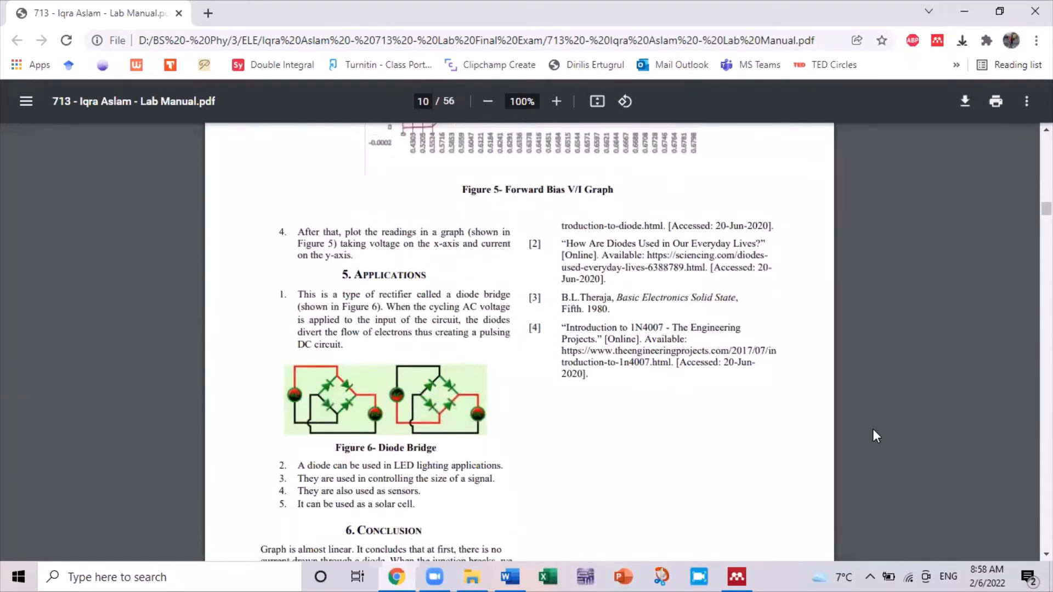
{"action": "scroll", "coordinate": [873, 436], "scroll_direction": "up", "scroll_amount": 10}
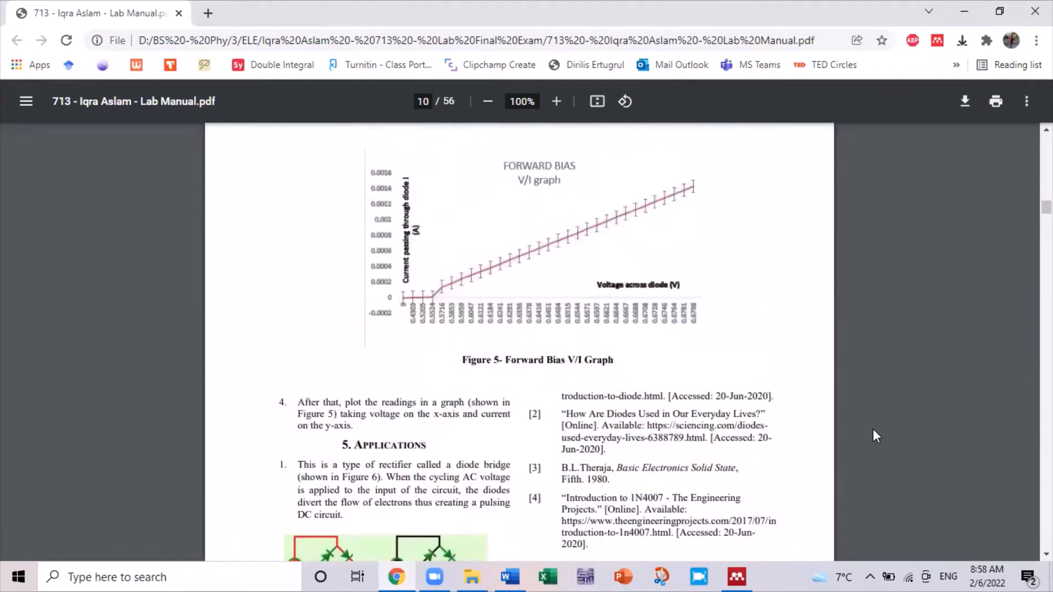
{"action": "scroll", "coordinate": [873, 436], "scroll_direction": "up", "scroll_amount": 1}
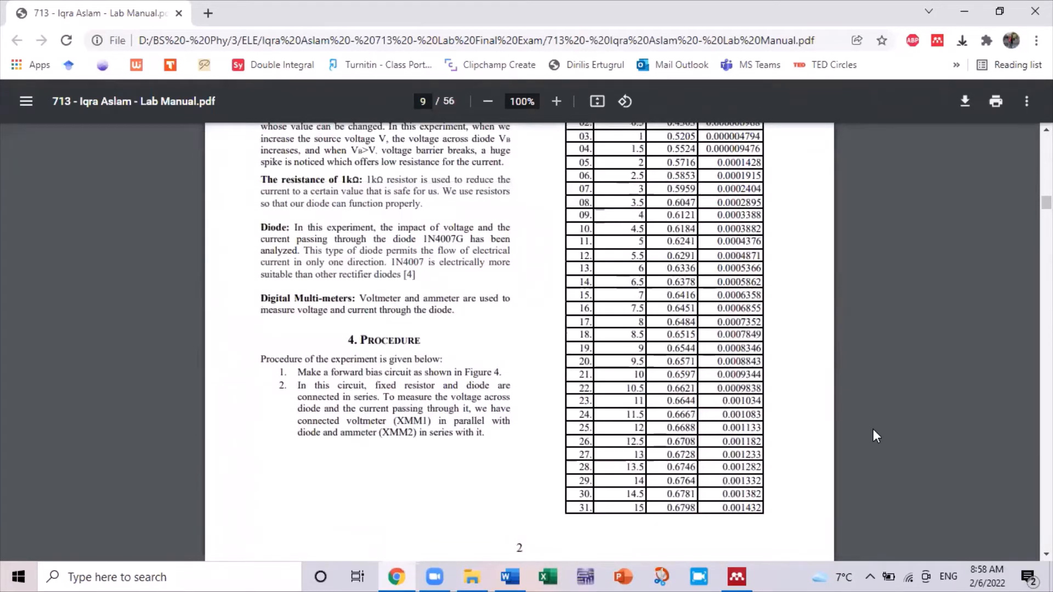
{"action": "key", "text": "alt+Tab"}
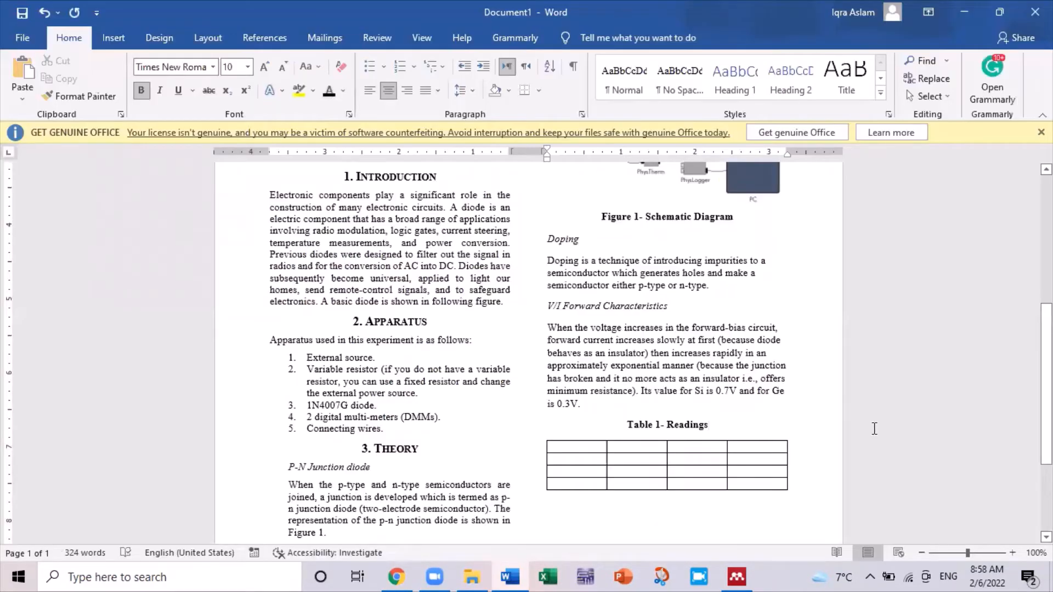
Add an italic "Equation" subheading on a new line below the Readings table
{"action": "left_click", "coordinate": [812, 490]}
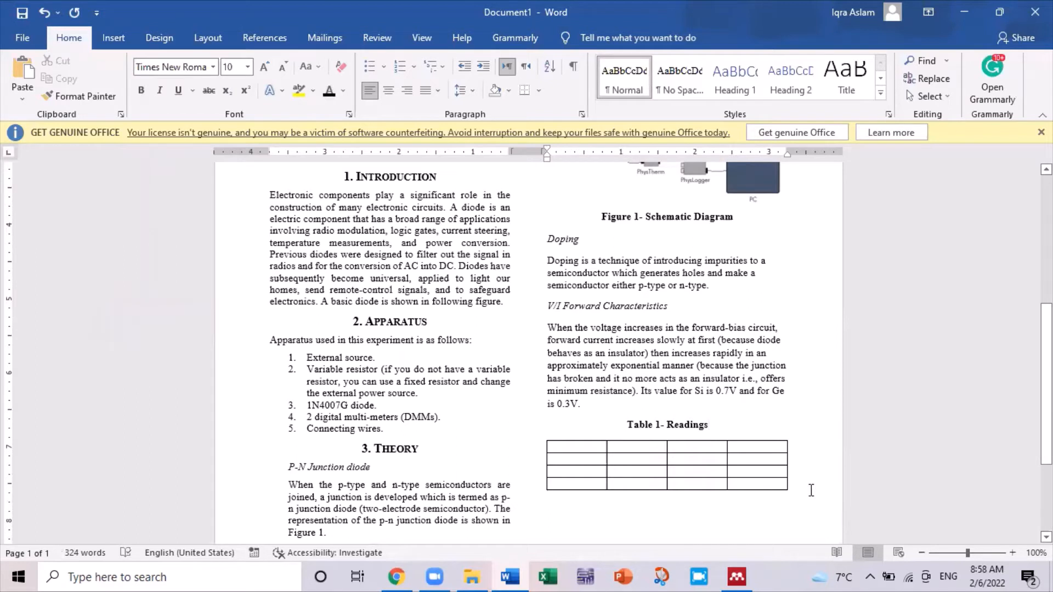
{"action": "key", "text": "Return"}
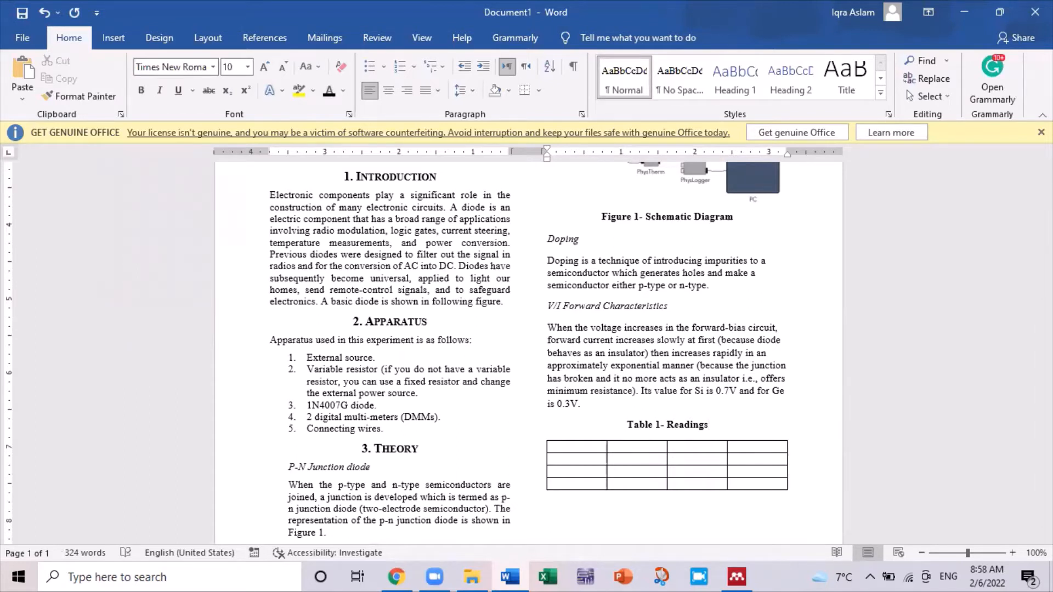
{"action": "type", "text": "Equation"}
{"action": "key", "text": "shift+Left"}
{"action": "key", "text": "shift+Left"}
{"action": "key", "text": "shift+Left"}
{"action": "key", "text": "shift+Left"}
{"action": "key", "text": "shift+Left"}
{"action": "key", "text": "shift+Left"}
{"action": "key", "text": "shift+Left"}
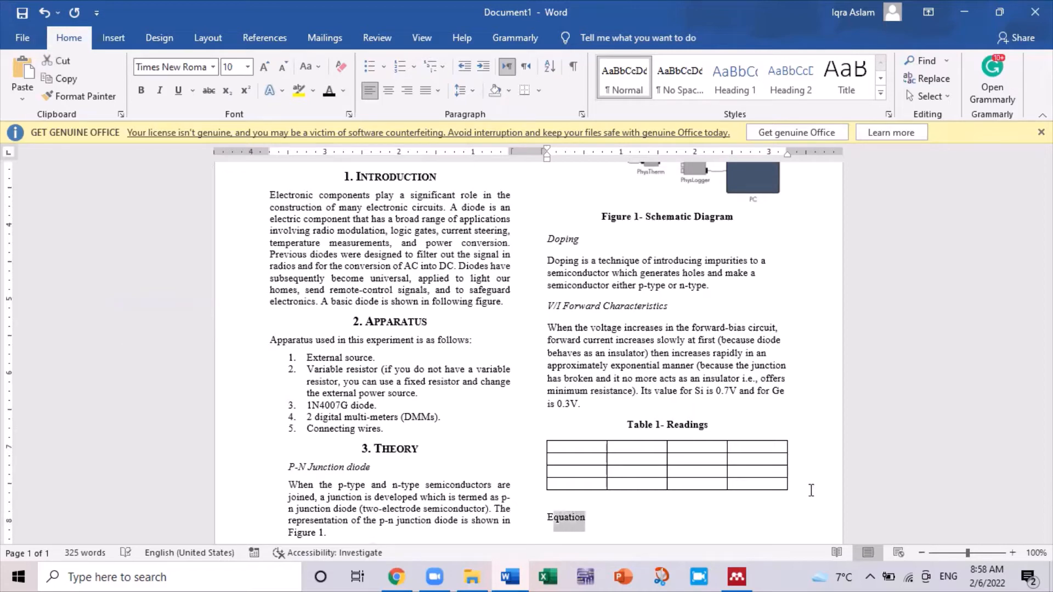
{"action": "key", "text": "shift+Left"}
{"action": "key", "text": "ctrl+i"}
{"action": "key", "text": "End"}
Start a non-italic paragraph on the line below the Equation subheading, beginning with "The equa"
{"action": "key", "text": "Return"}
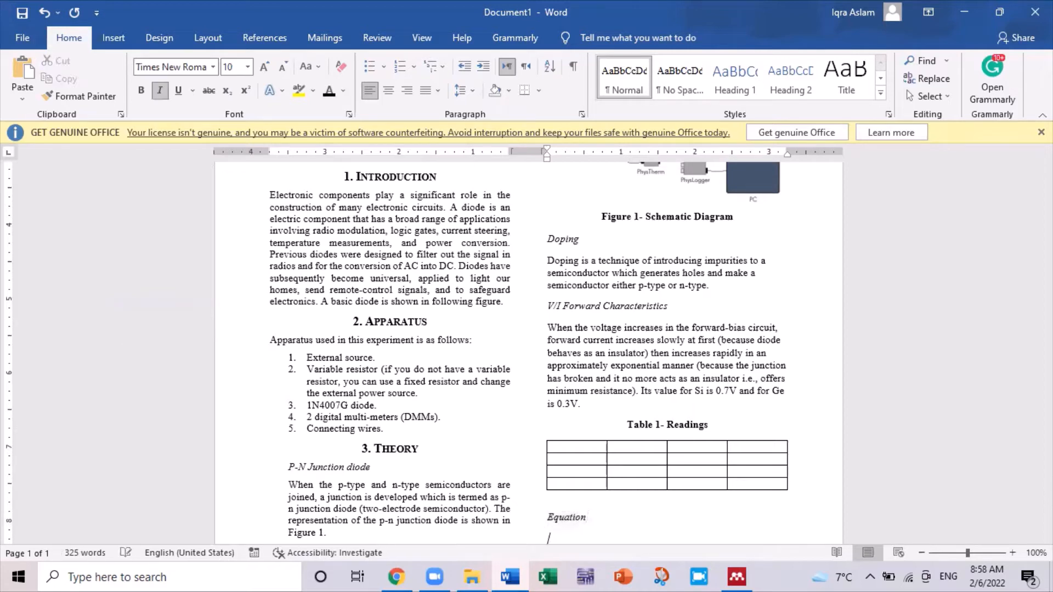
{"action": "key", "text": "ctrl+i"}
{"action": "type", "text": "The equa"}
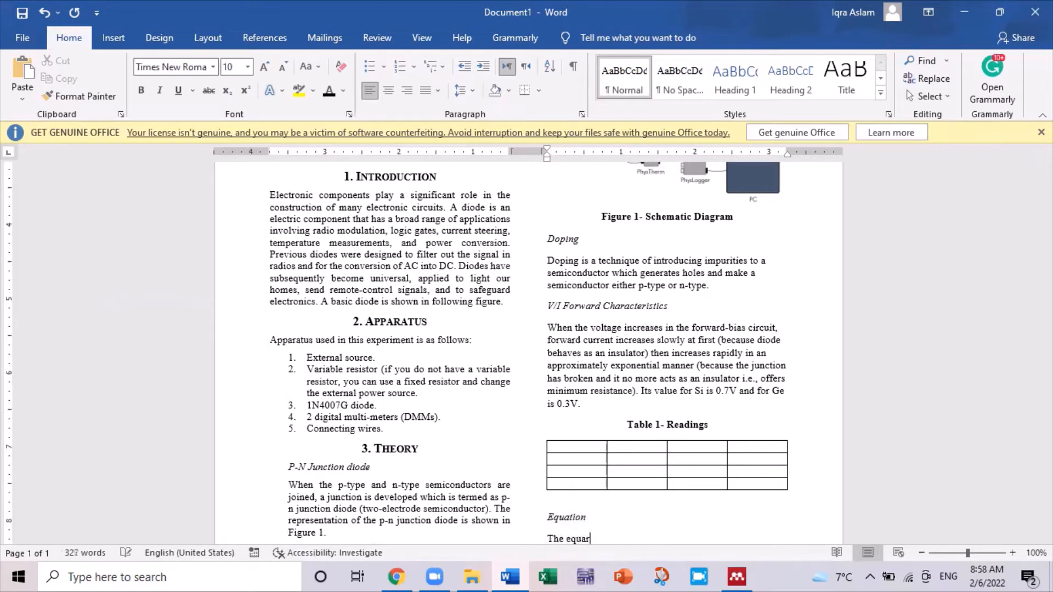
Complete the sentence "The equation for this experiment is given:" under the Equation subheading and start a new line below it
{"action": "type", "text": "tion for this "}
{"action": "type", "text": "ep"}
{"action": "type", "text": "periments i"}
{"action": "type", "text": "s g"}
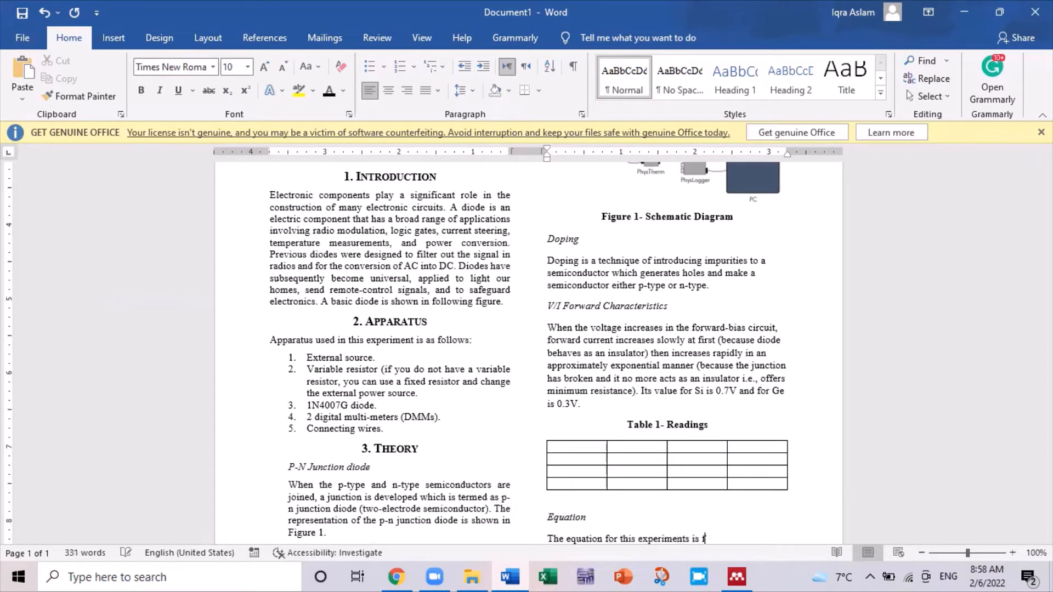
{"action": "type", "text": "iven:"}
{"action": "key", "text": "Return"}
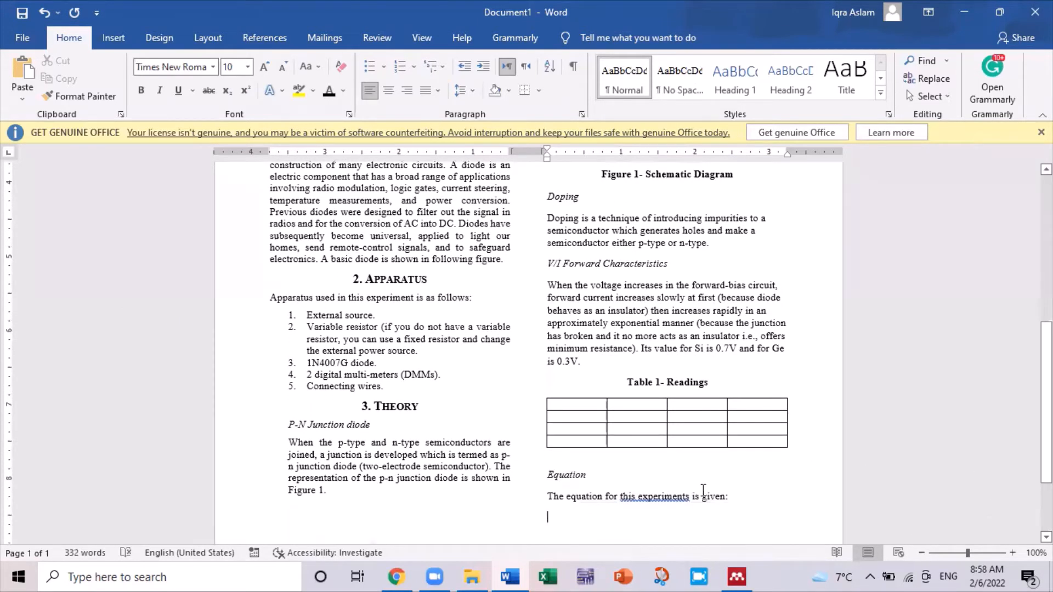
{"action": "left_click", "coordinate": [690, 497]}
{"action": "key", "text": "BackSpace"}
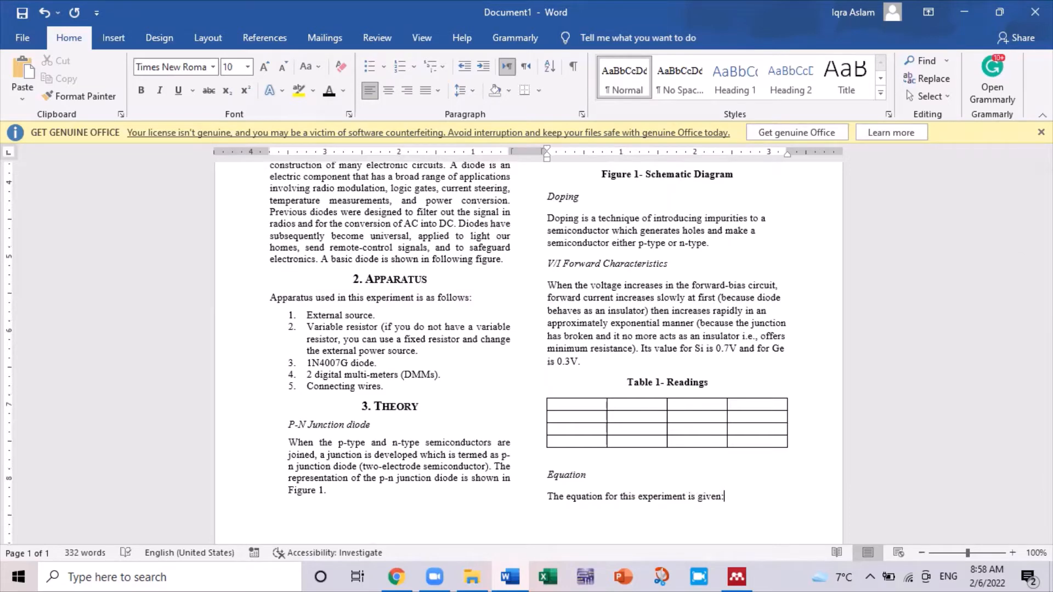
{"action": "key", "text": "Down"}
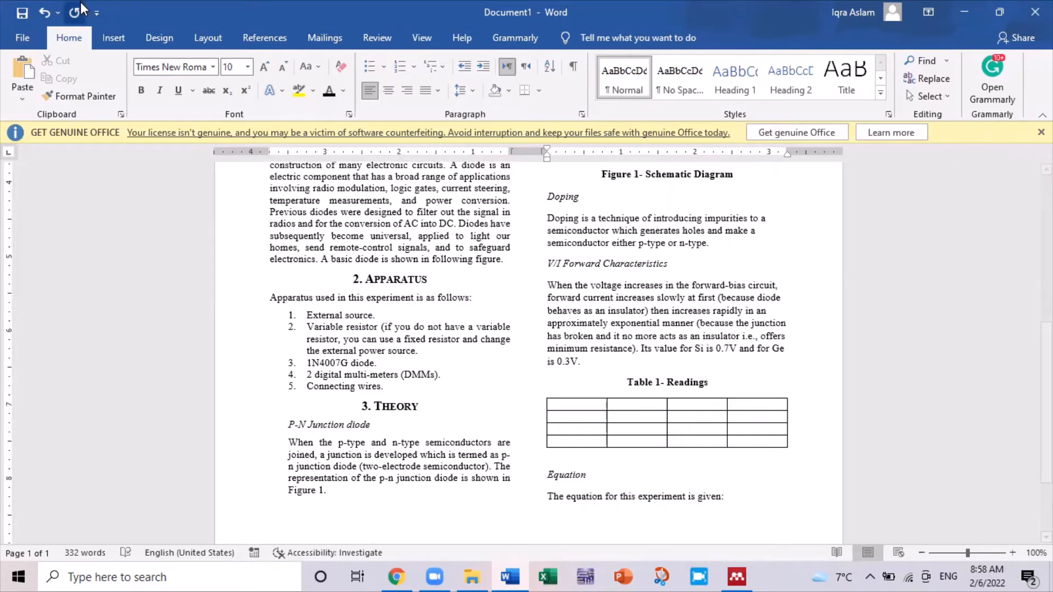
Insert a new equation reading V = IR below the sentence and start an empty paragraph beneath it
{"action": "left_click", "coordinate": [113, 37]}
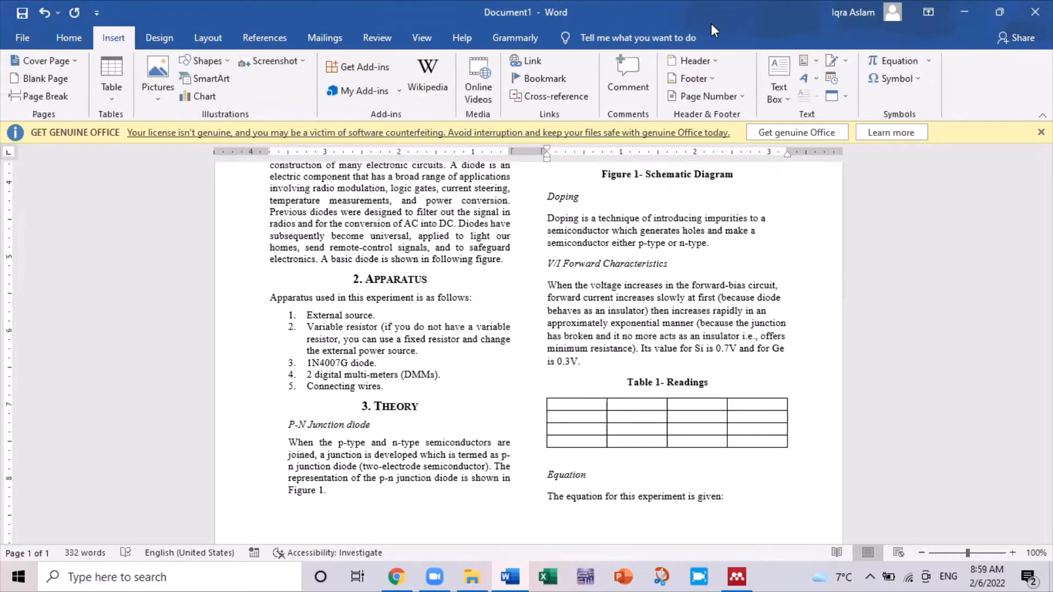
{"action": "left_click", "coordinate": [907, 60]}
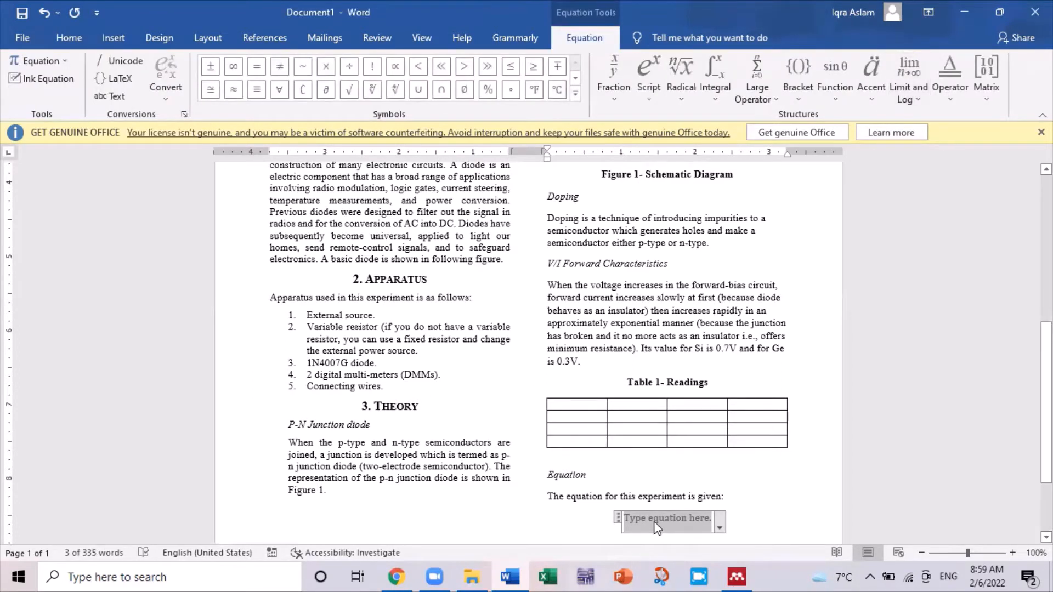
{"action": "type", "text": "Vin"}
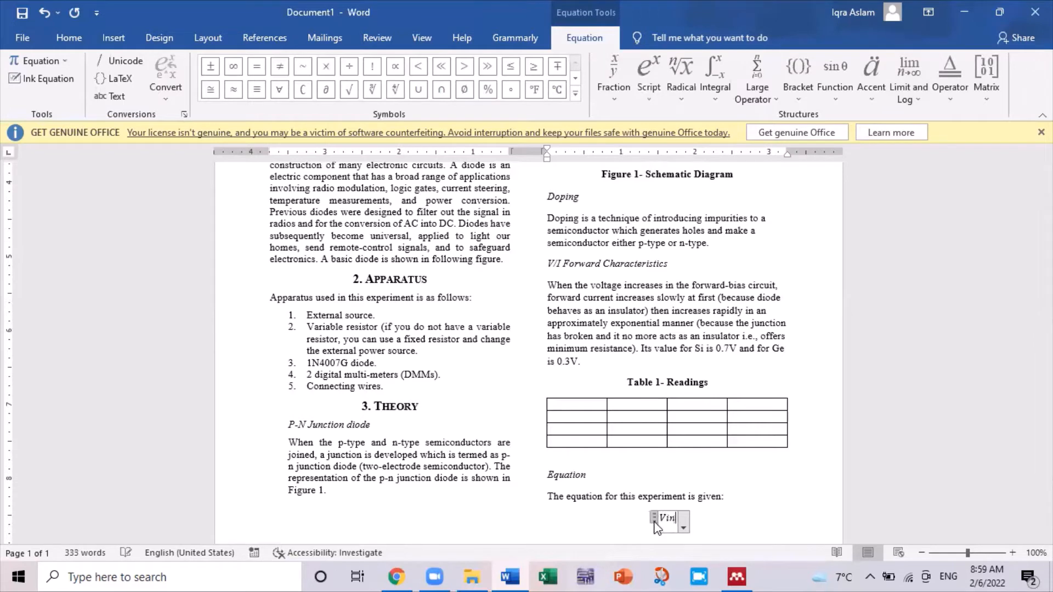
{"action": "type", "text": " ="}
{"action": "key", "text": "Left"}
{"action": "key", "text": "shift+Right"}
{"action": "key", "text": "shift+Right"}
{"action": "key", "text": "ctrl+x"}
{"action": "left_click", "coordinate": [656, 520]}
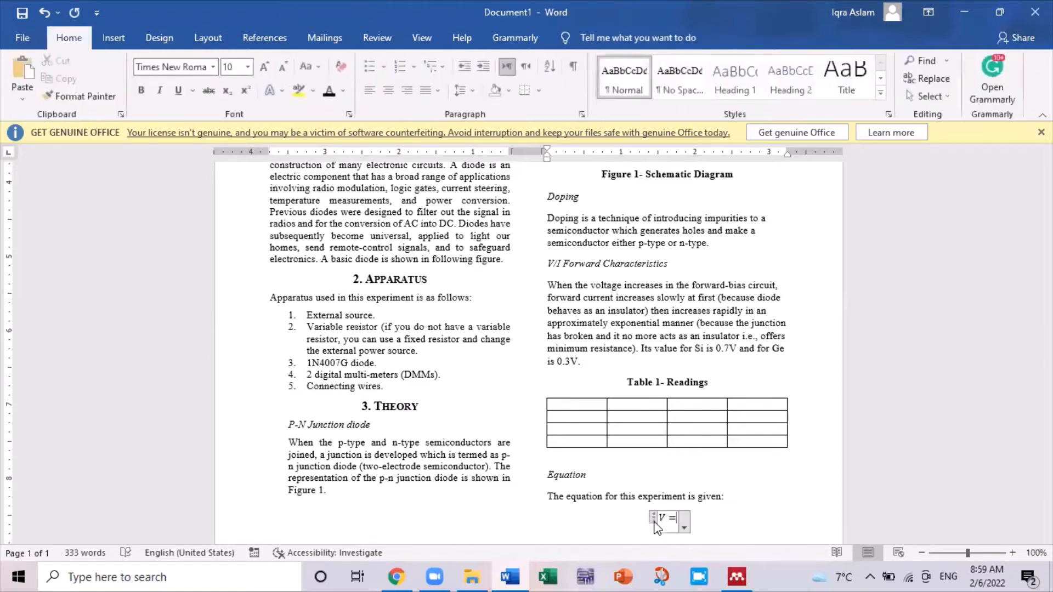
{"action": "type", "text": "I"}
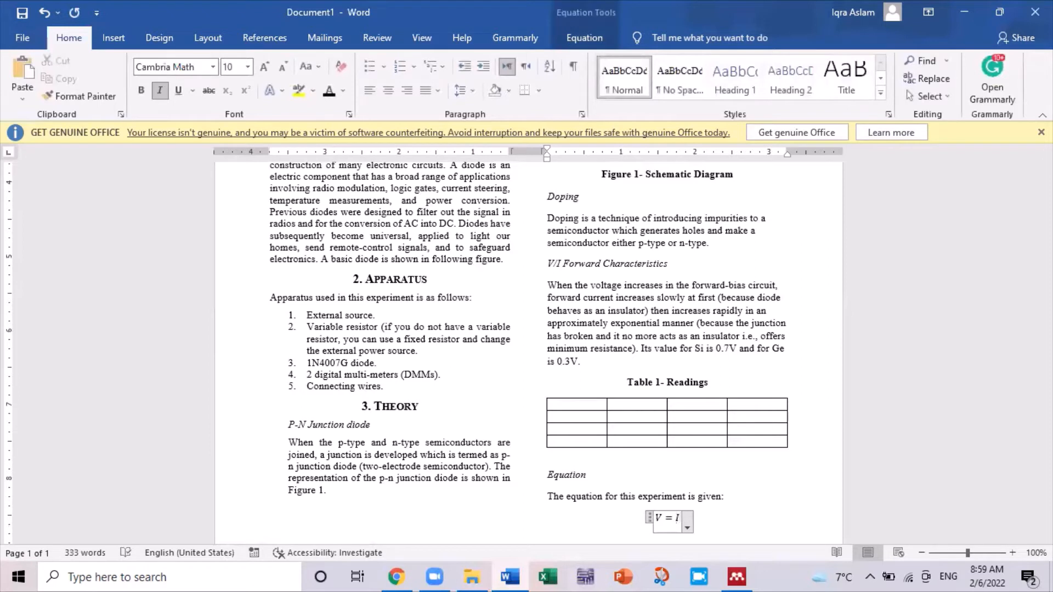
{"action": "type", "text": "R"}
{"action": "key", "text": "Right"}
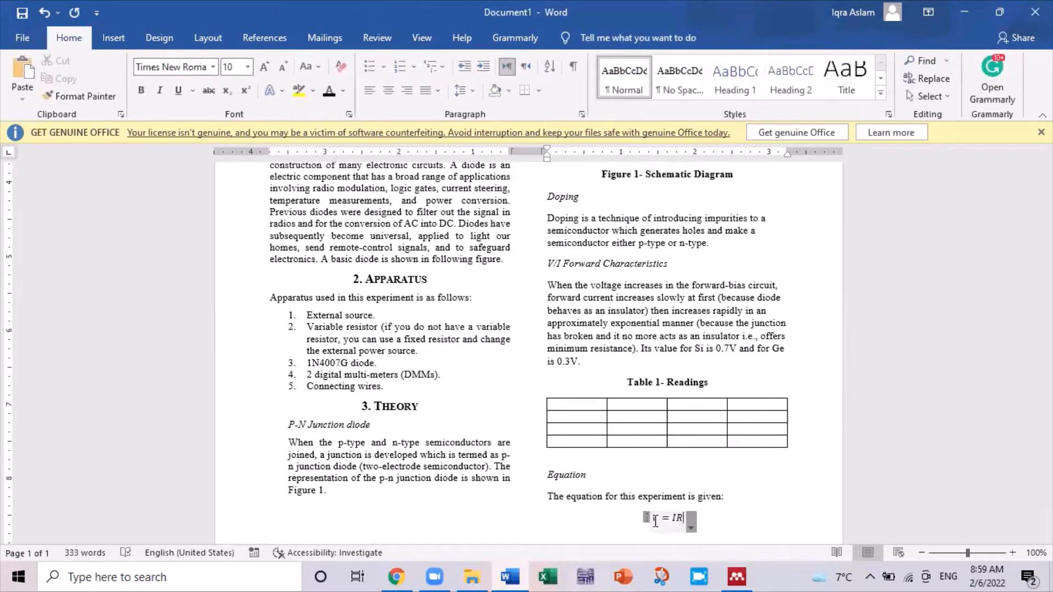
{"action": "key", "text": "Return"}
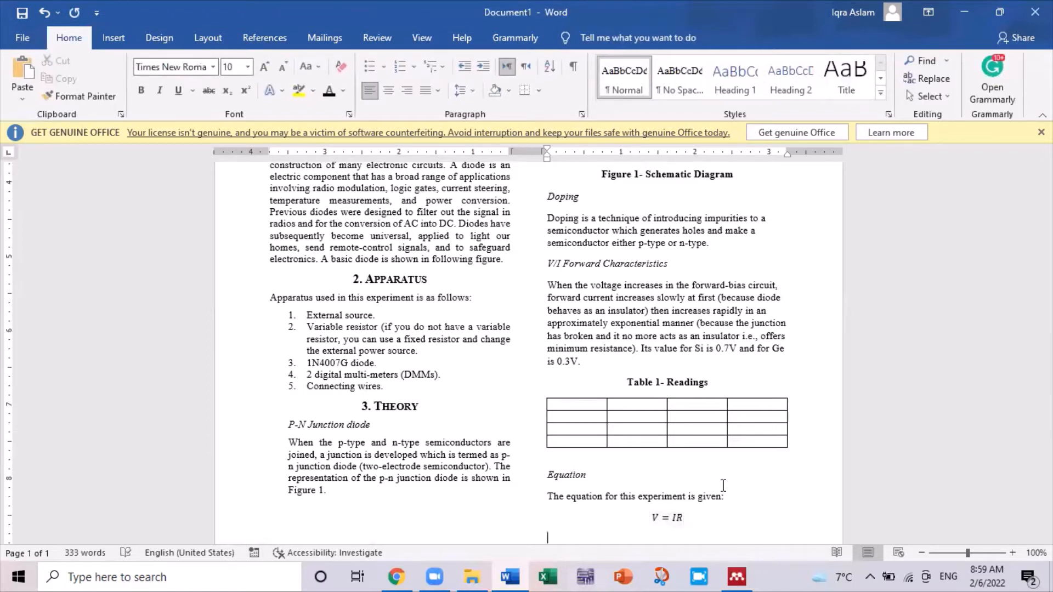
{"action": "scroll", "coordinate": [1046, 412], "scroll_direction": "down", "scroll_amount": 1}
{"action": "scroll", "coordinate": [1047, 412], "scroll_direction": "down", "scroll_amount": 1}
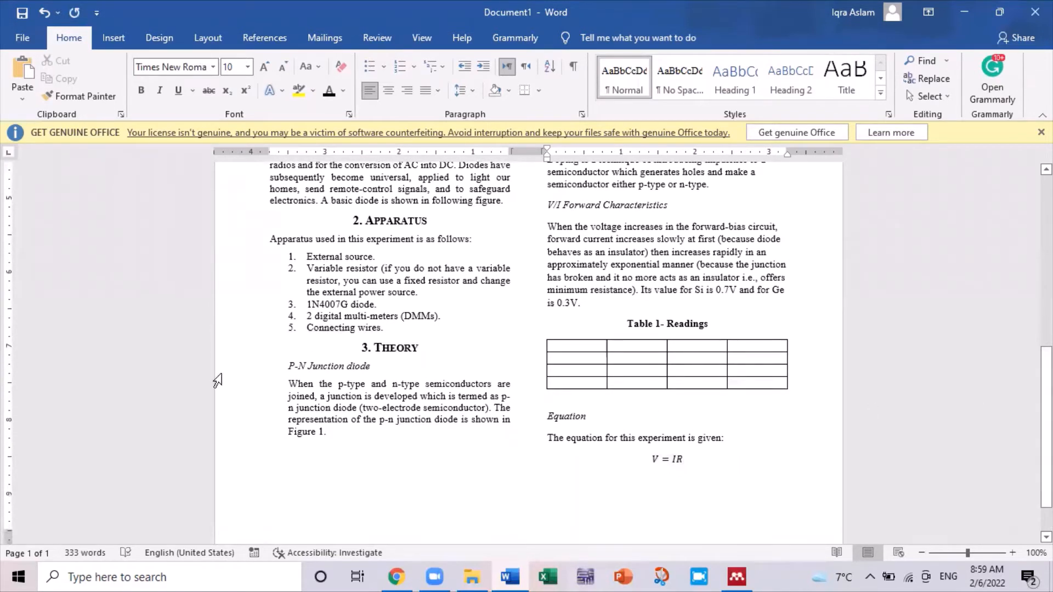
{"action": "left_click", "coordinate": [111, 36]}
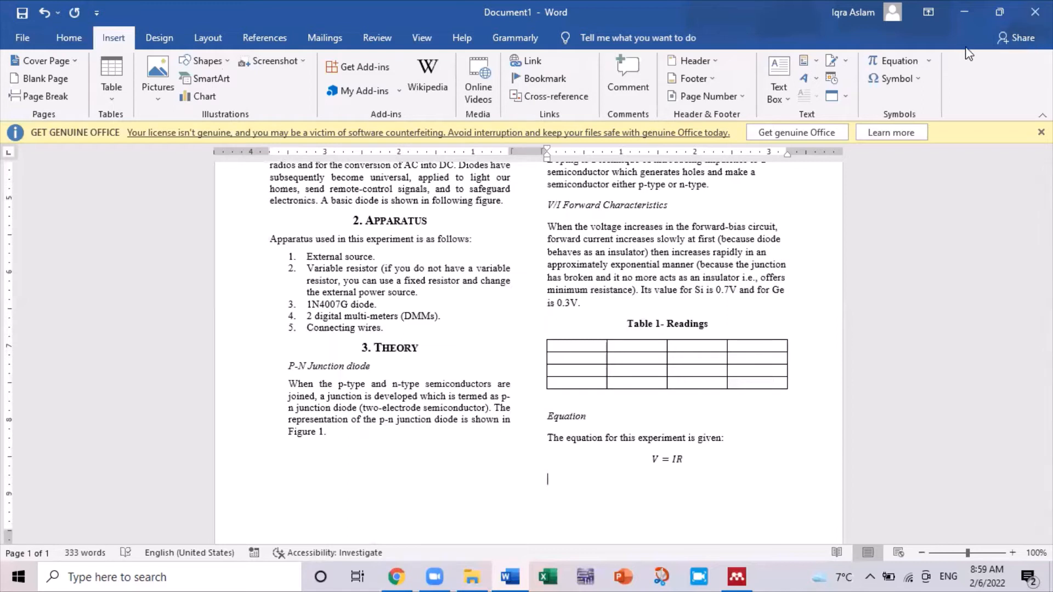
{"action": "left_click", "coordinate": [930, 58]}
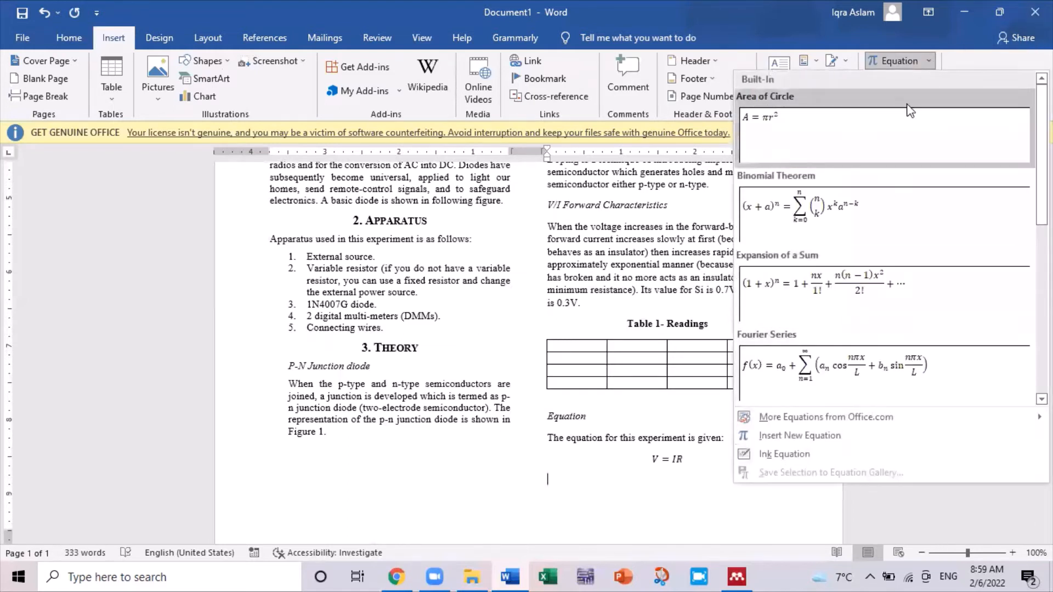
{"action": "left_click", "coordinate": [950, 58]}
{"action": "left_click", "coordinate": [912, 78]}
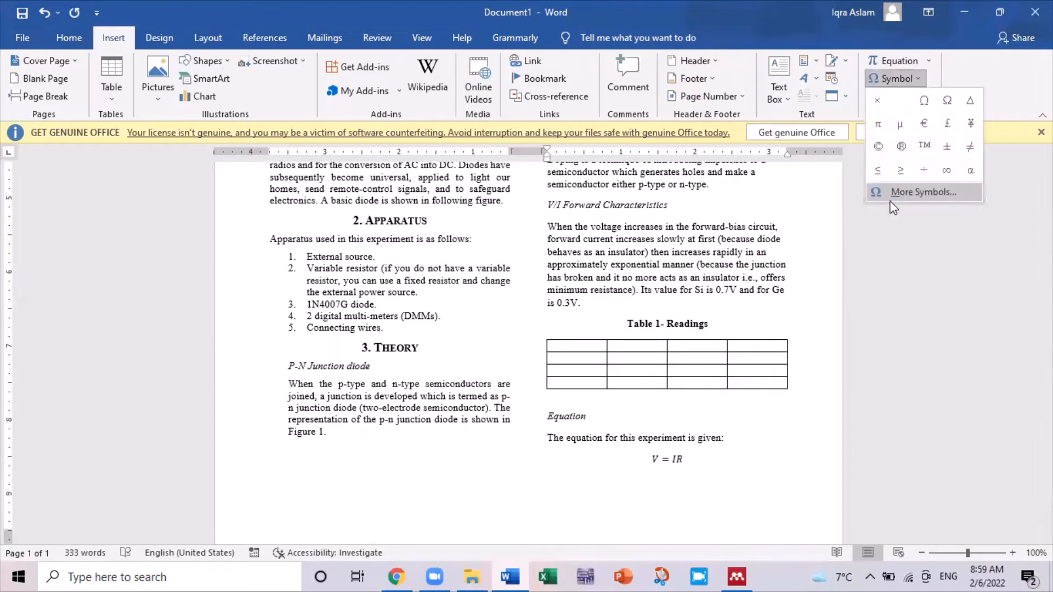
{"action": "left_click", "coordinate": [910, 239]}
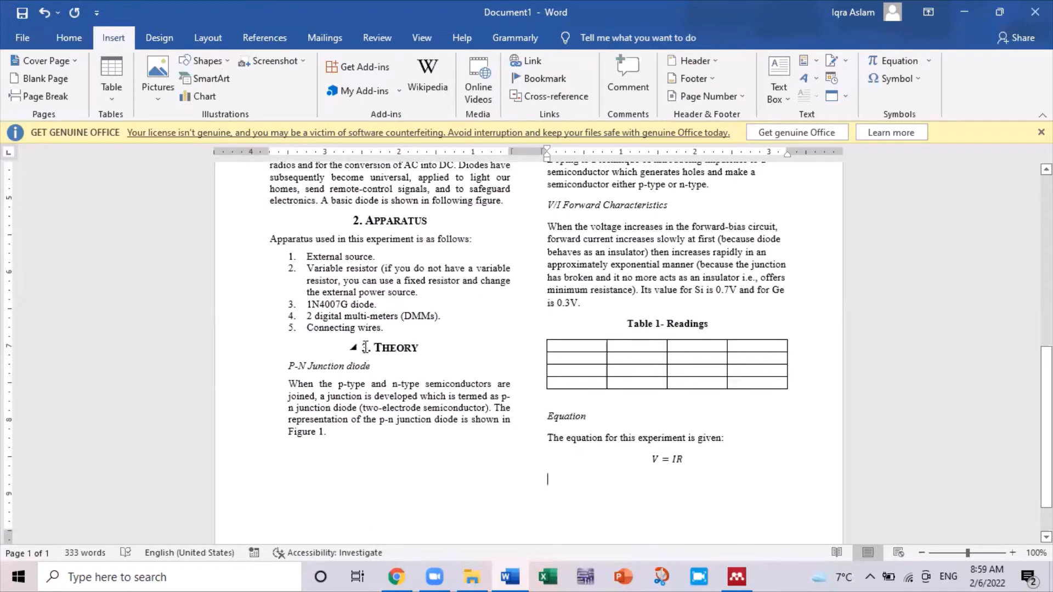
Copy the "3. Theory" heading together with the start of its subheading into the empty paragraph below the V = IR equation
{"action": "left_click_drag", "start_coordinate": [363, 349], "coordinate": [367, 367]}
{"action": "key", "text": "ctrl+c"}
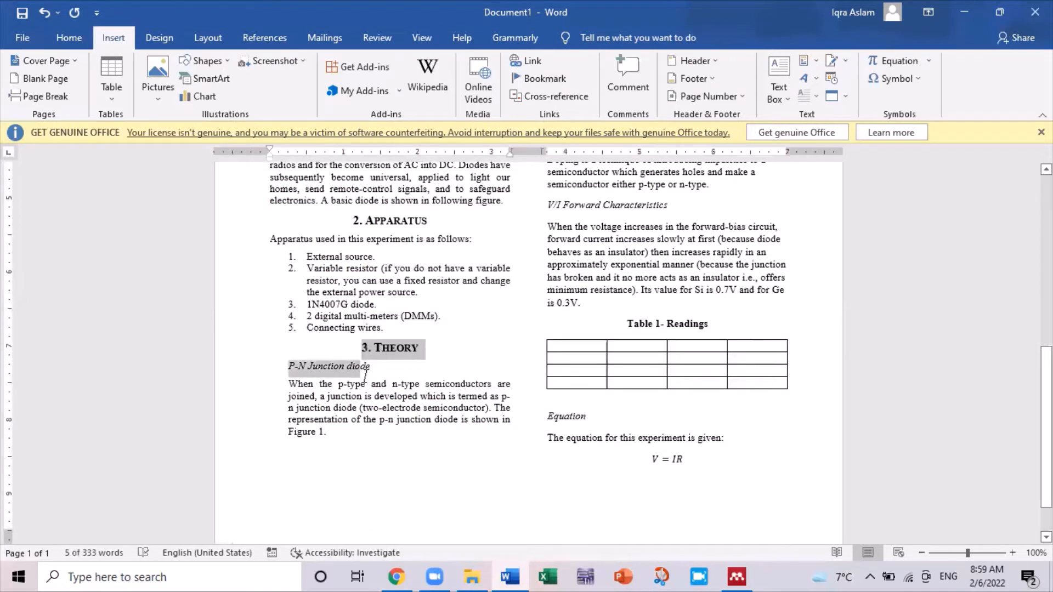
{"action": "left_click", "coordinate": [709, 471]}
{"action": "key", "text": "ctrl+v"}
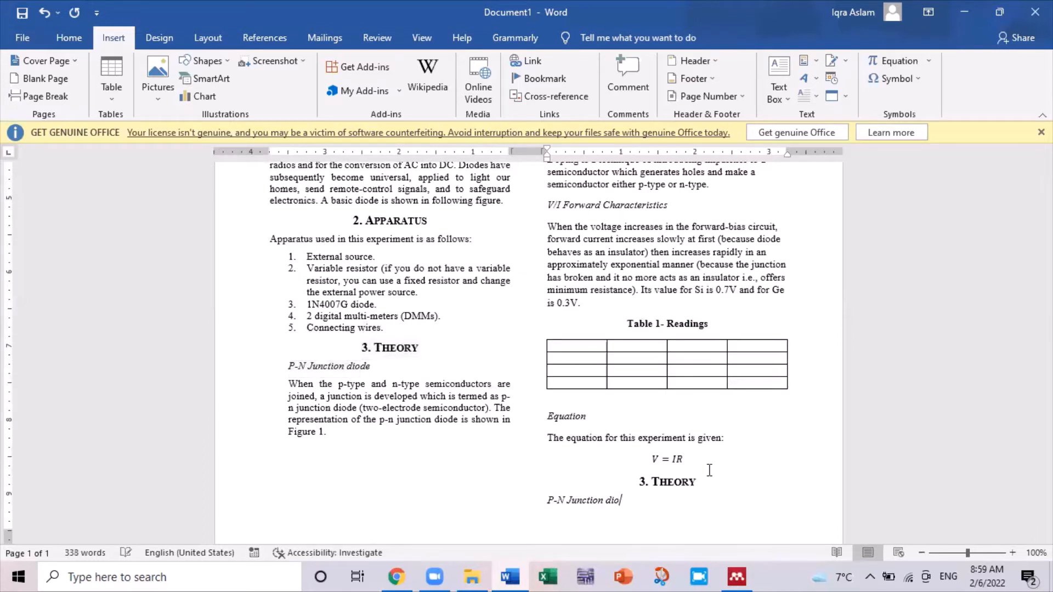
Change the copied heading's number to 4 and its title to "Procedure"
{"action": "left_click", "coordinate": [640, 483]}
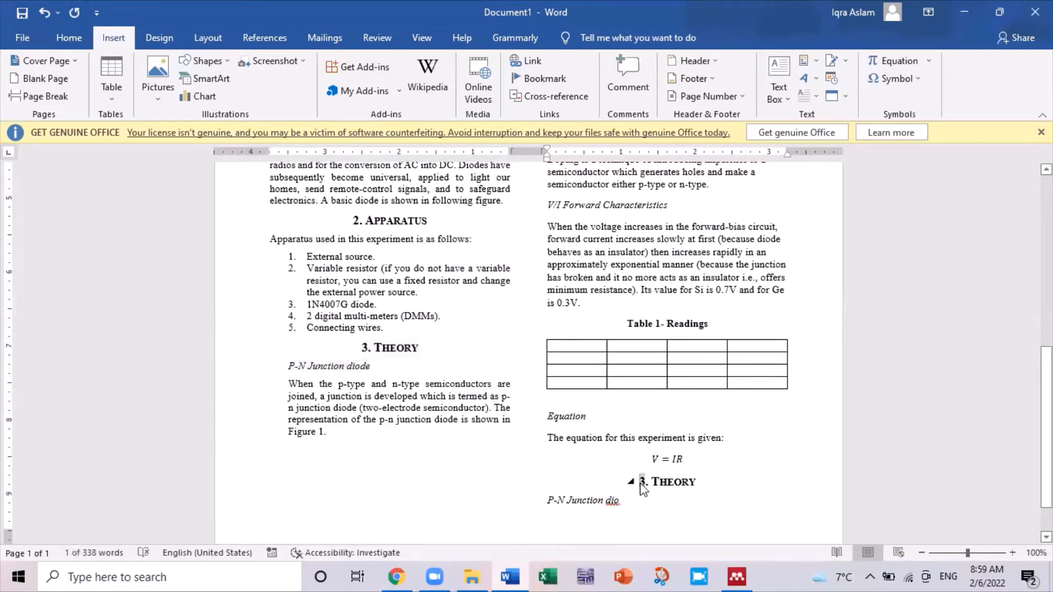
{"action": "type", "text": "4"}
{"action": "key", "text": "Right"}
{"action": "key", "text": "Right"}
{"action": "key", "text": "shift+Right"}
{"action": "key", "text": "shift+Right"}
{"action": "key", "text": "shift+Right"}
{"action": "key", "text": "shift+Right"}
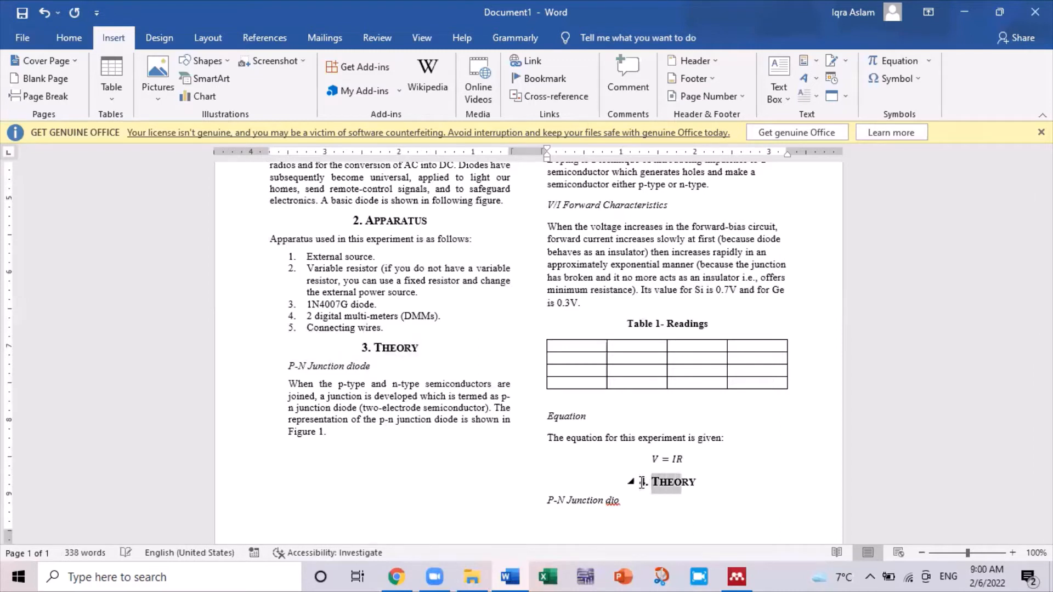
{"action": "key", "text": "shift+Right"}
{"action": "key", "text": "shift+Right"}
{"action": "type", "text": "Proced"}
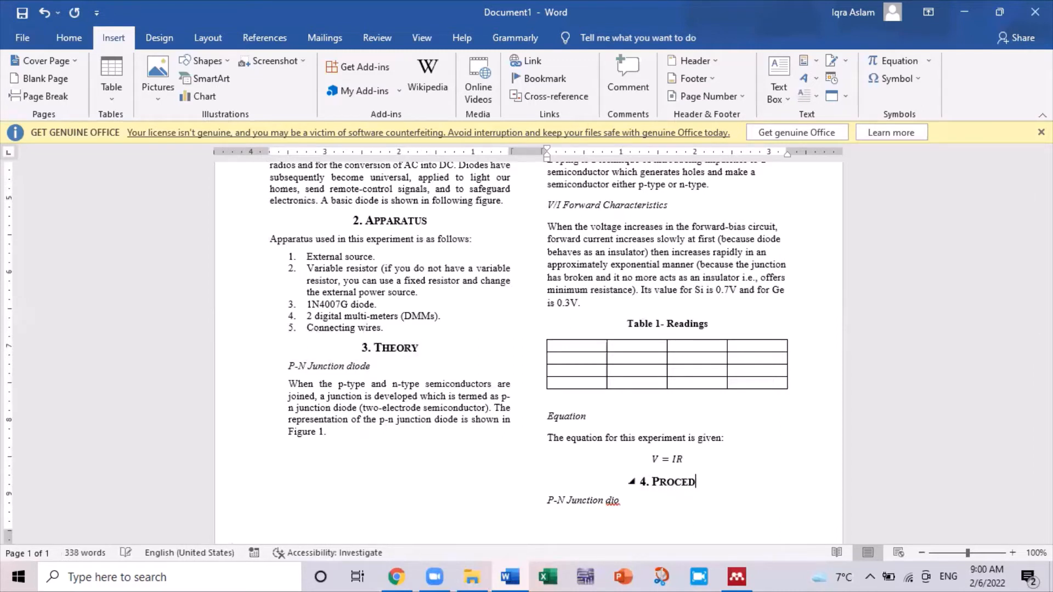
{"action": "type", "text": "ure"}
Delete the leftover "P-N Junction dio" text under the Procedure heading, keeping the line empty
{"action": "key", "text": "Down"}
{"action": "key", "text": "Home"}
{"action": "key", "text": "shift+Right"}
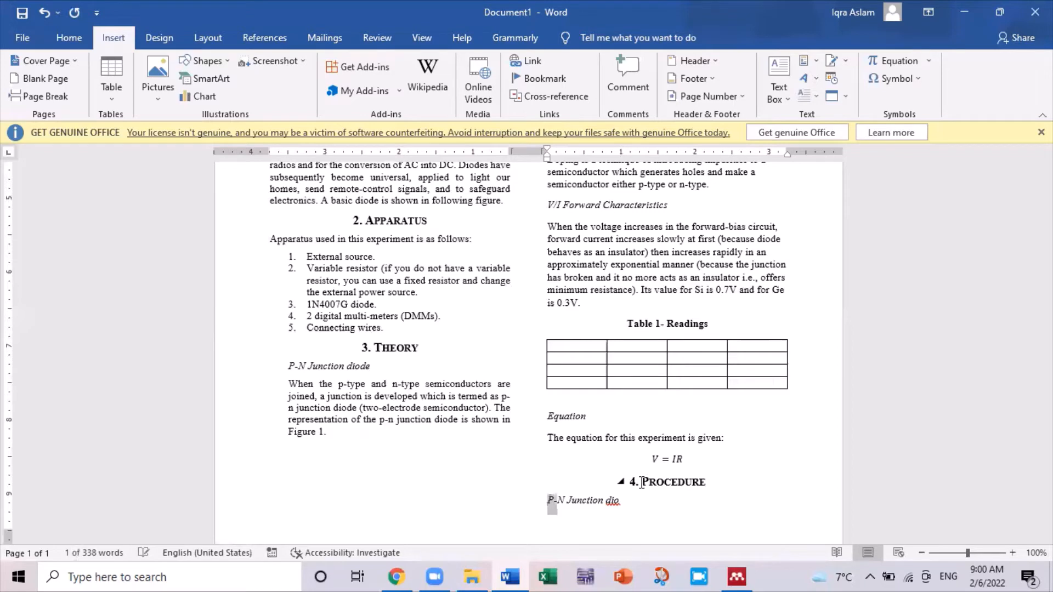
{"action": "key", "text": "shift+End"}
{"action": "key", "text": "BackSpace"}
Copy the procedure intro and its two steps from the lab manual PDF in Chrome and paste them under the Procedure heading in Word
{"action": "key", "text": "alt+Tab"}
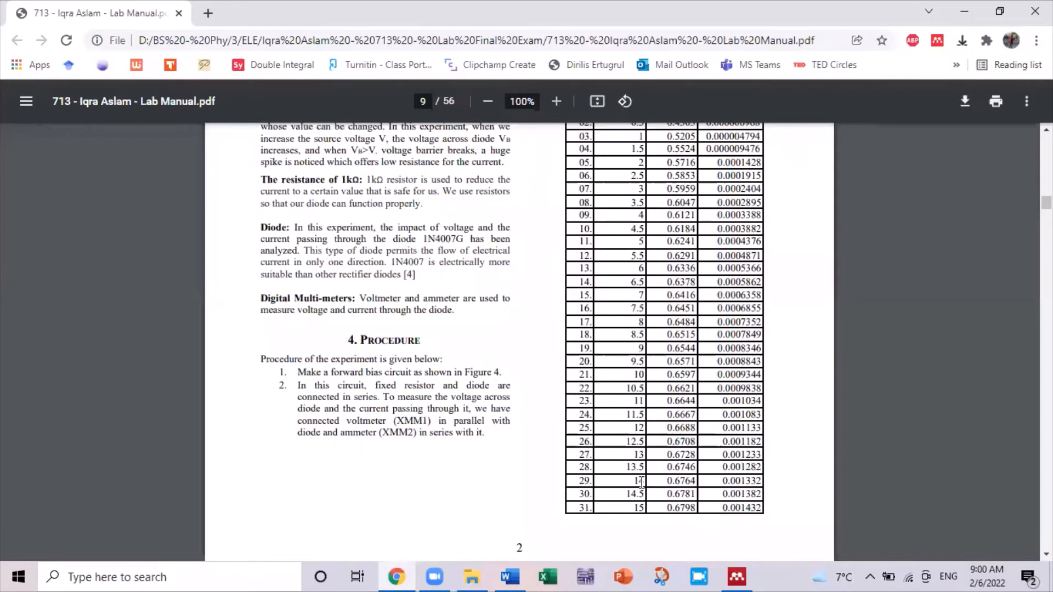
{"action": "left_click_drag", "start_coordinate": [261, 358], "coordinate": [489, 440]}
{"action": "key", "text": "ctrl+c"}
{"action": "key", "text": "alt+Tab"}
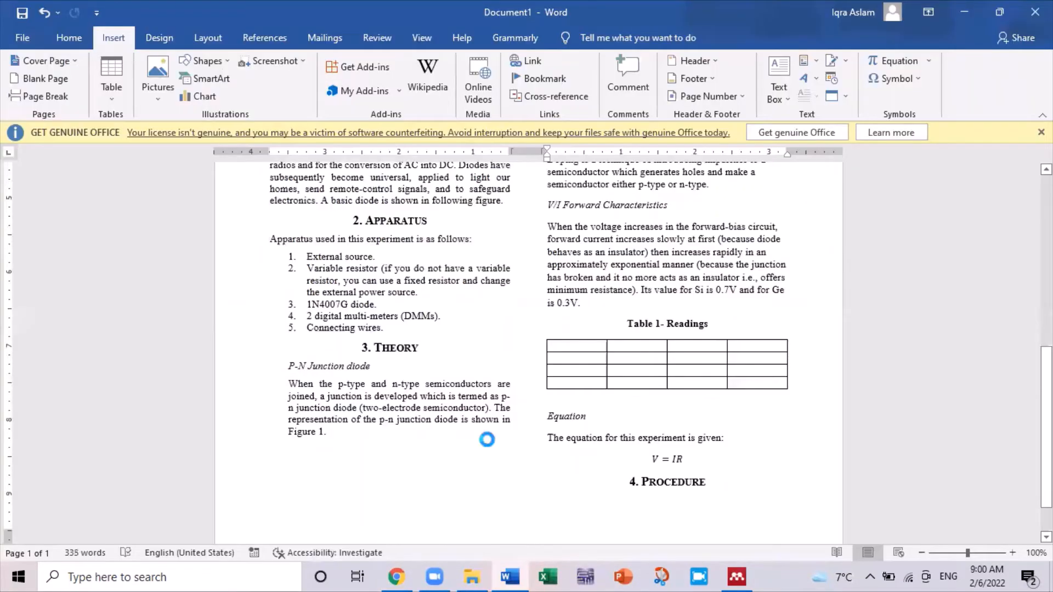
{"action": "key", "text": "ctrl+v"}
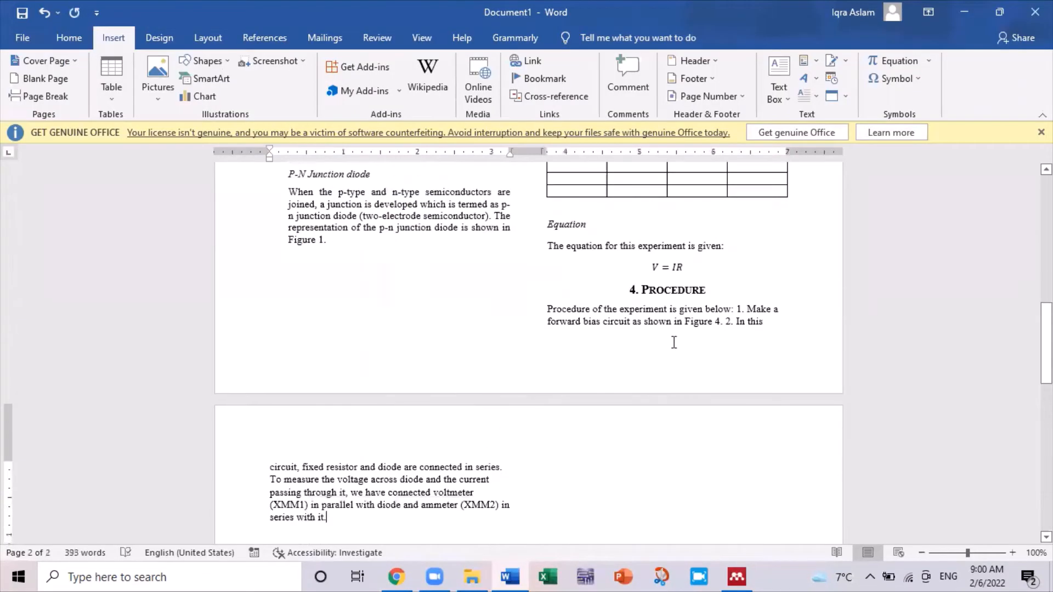
Split the text after "given below:" into its own paragraph, remove its typed "1." and format it as a numbered list item
{"action": "left_click", "coordinate": [735, 310]}
{"action": "key", "text": "Return"}
{"action": "key", "text": "shift+Right"}
{"action": "key", "text": "shift+Right"}
{"action": "key", "text": "shift+Right"}
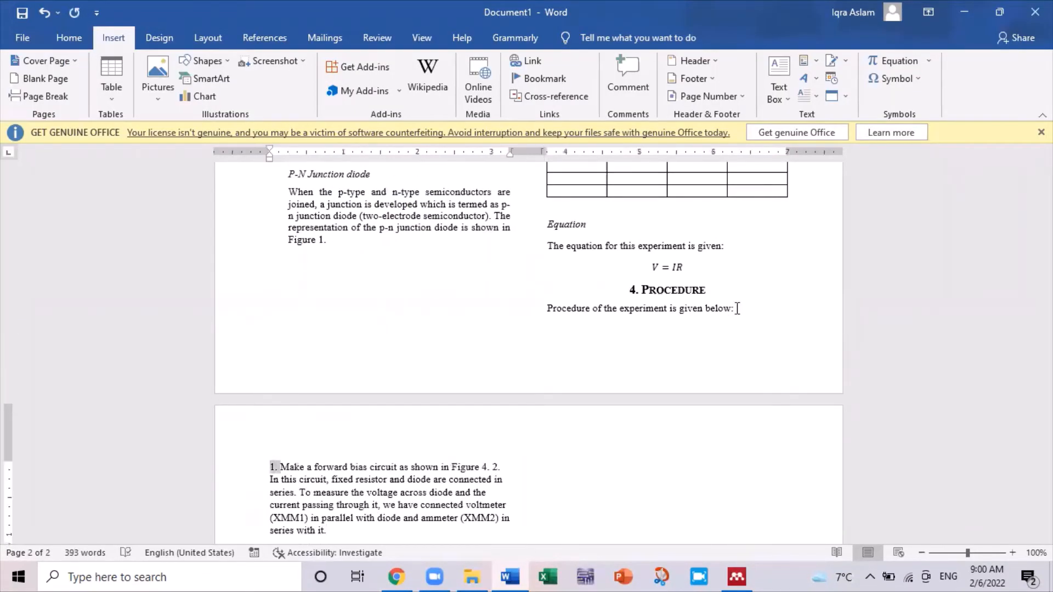
{"action": "key", "text": "Delete"}
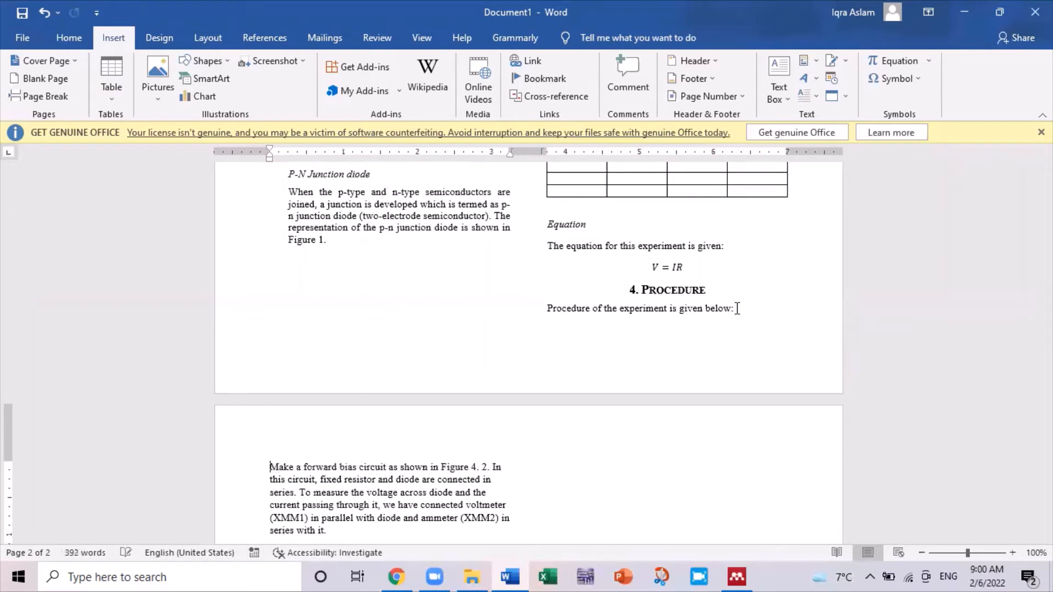
{"action": "left_click", "coordinate": [70, 45]}
{"action": "left_click", "coordinate": [398, 67]}
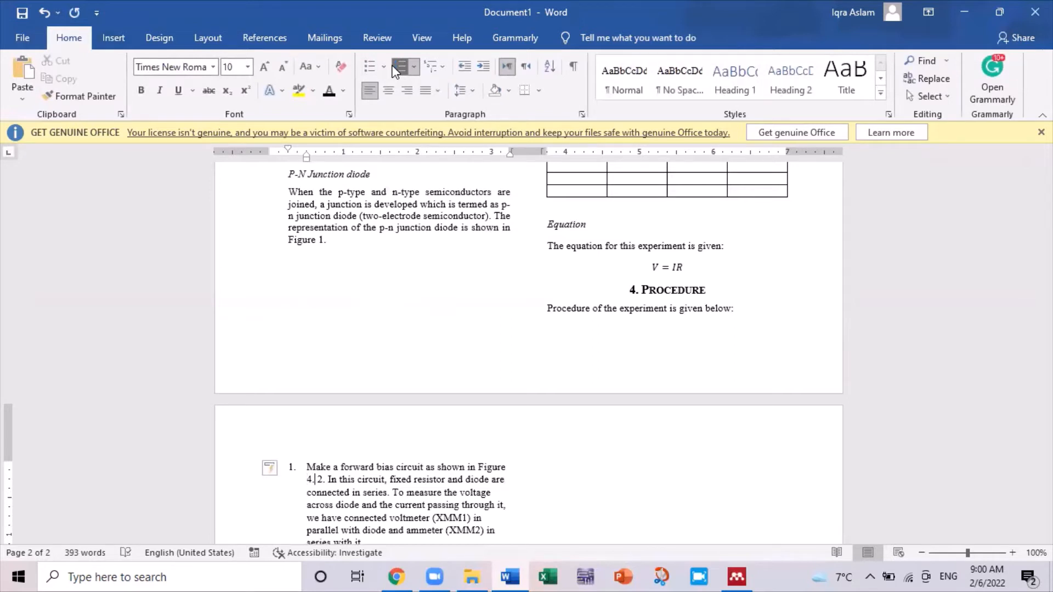
Split the text after "Figure 4." into a second numbered item and remove its typed "2."
{"action": "key", "text": "Return"}
{"action": "key", "text": "shift+Right"}
{"action": "key", "text": "shift+Right"}
{"action": "key", "text": "shift+Right"}
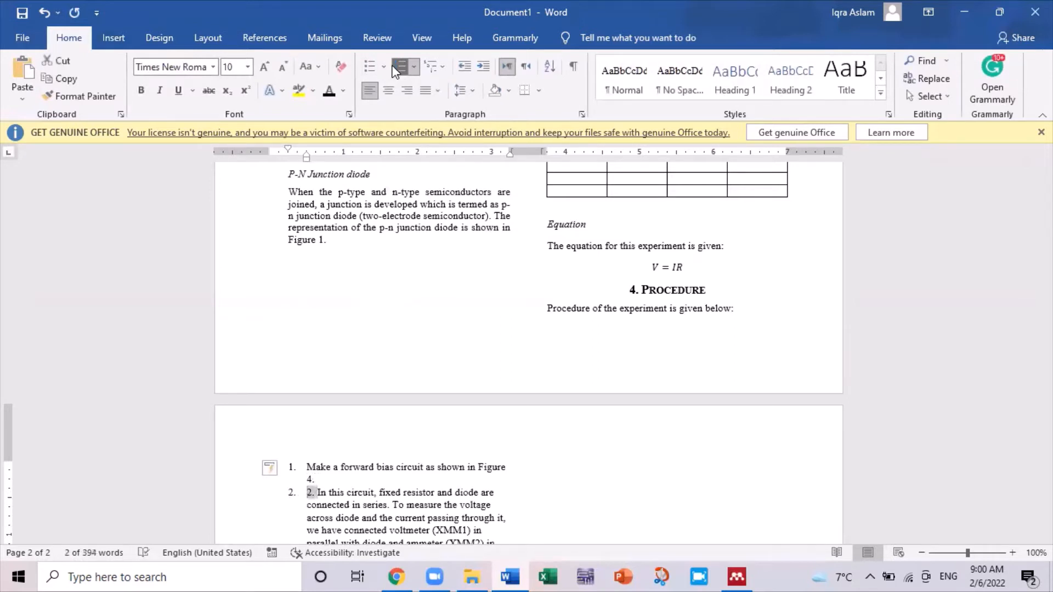
{"action": "key", "text": "Delete"}
Justify both numbered items of the procedure list
{"action": "key", "text": "ctrl+z"}
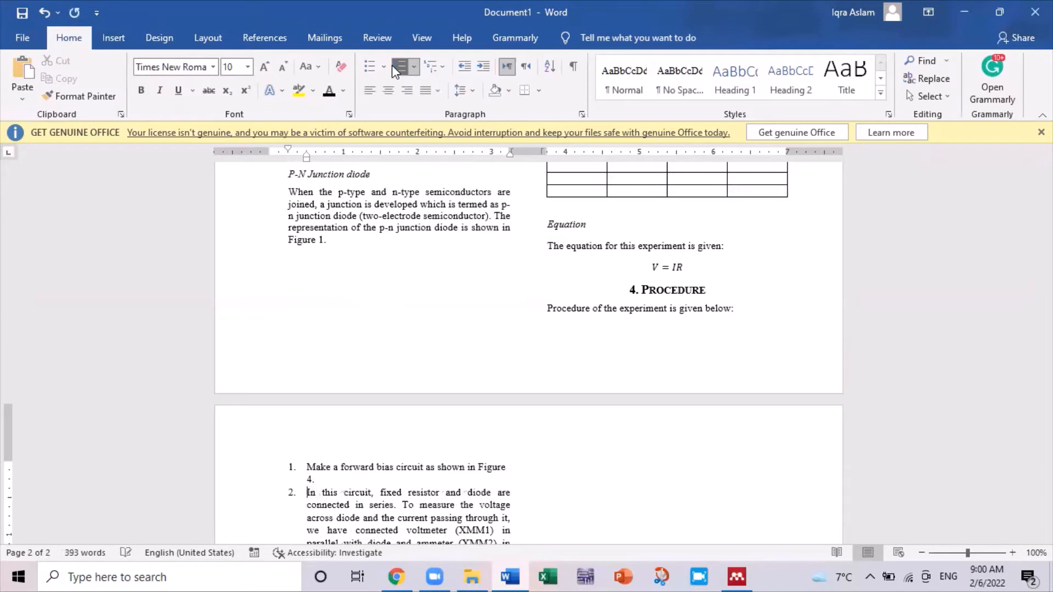
{"action": "key", "text": "Up"}
{"action": "key", "text": "ctrl+j"}
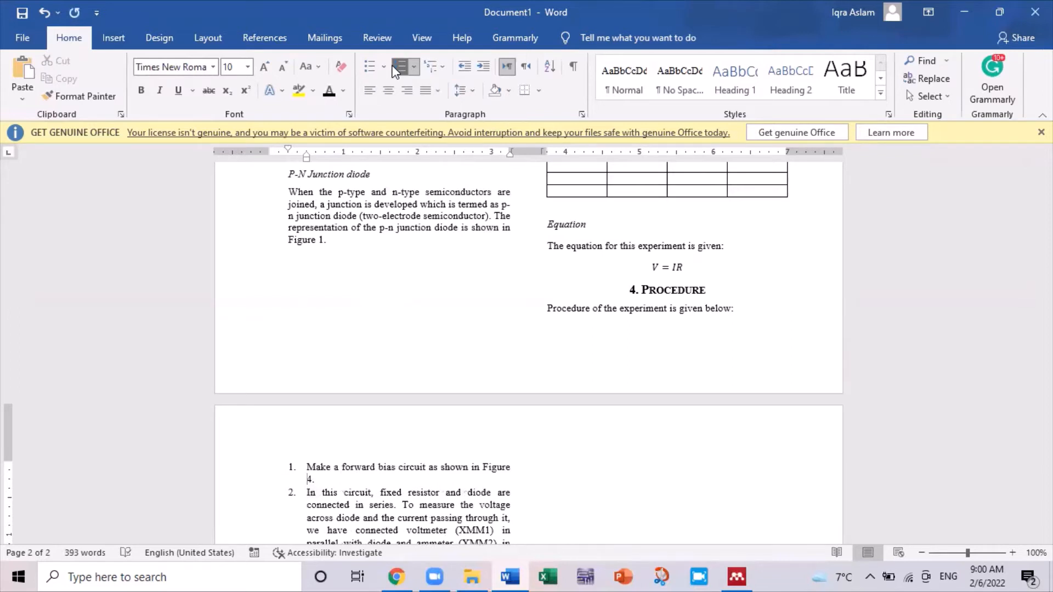
{"action": "key", "text": "Down"}
{"action": "key", "text": "Down"}
{"action": "key", "text": "Down"}
{"action": "key", "text": "Down"}
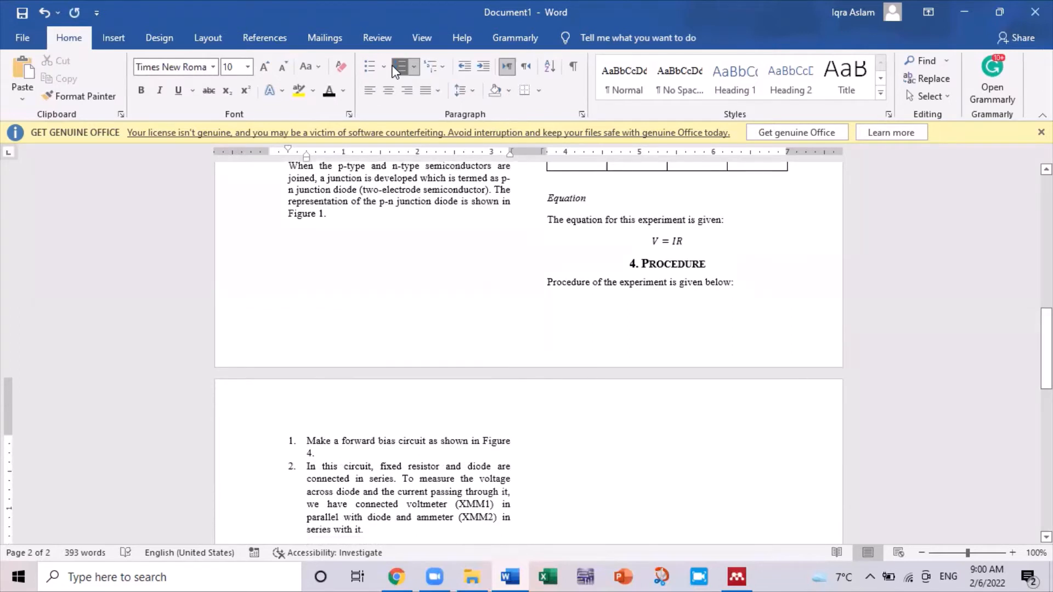
Justify the paragraph under the V/I Forward Characteristics subheading
{"action": "left_click_drag", "start_coordinate": [1046, 351], "coordinate": [1046, 282]}
{"action": "left_click", "coordinate": [699, 351]}
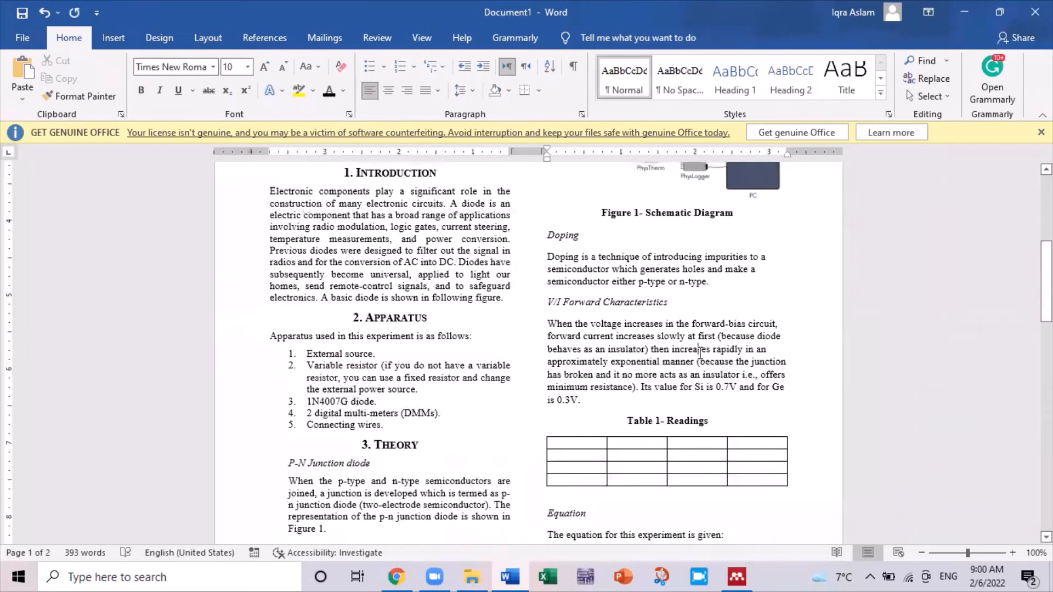
{"action": "key", "text": "ctrl+j"}
Justify the paragraph under the Doping subheading
{"action": "left_click", "coordinate": [675, 284]}
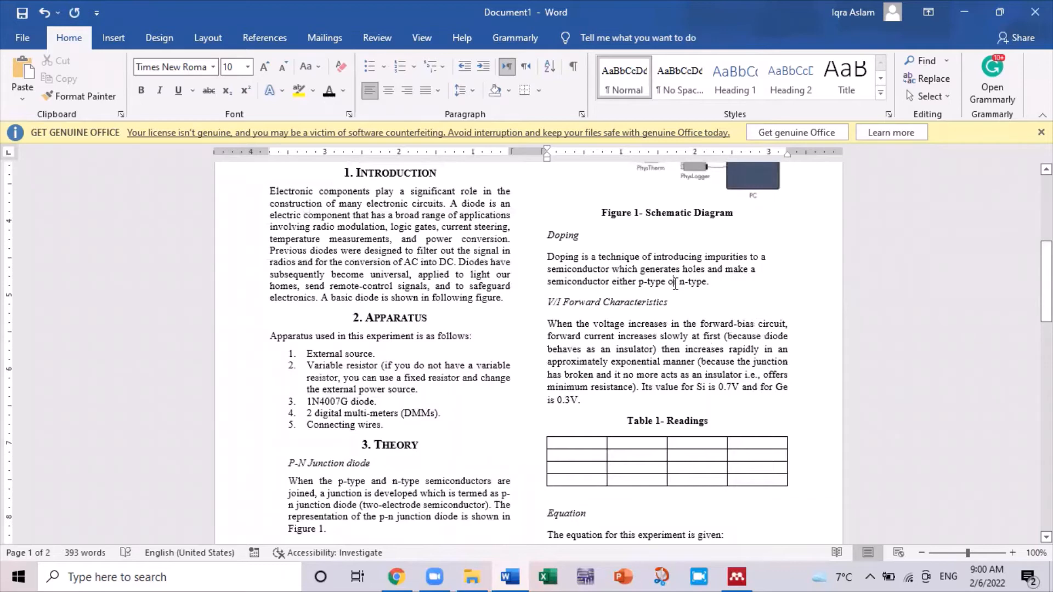
{"action": "key", "text": "ctrl+h"}
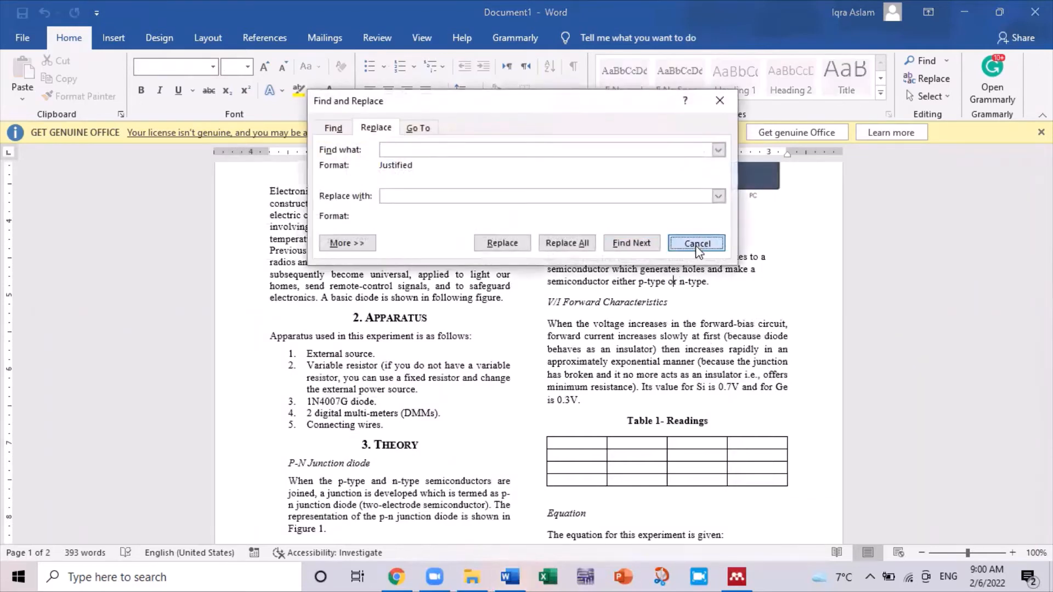
{"action": "left_click", "coordinate": [697, 243]}
{"action": "key", "text": "ctrl+j"}
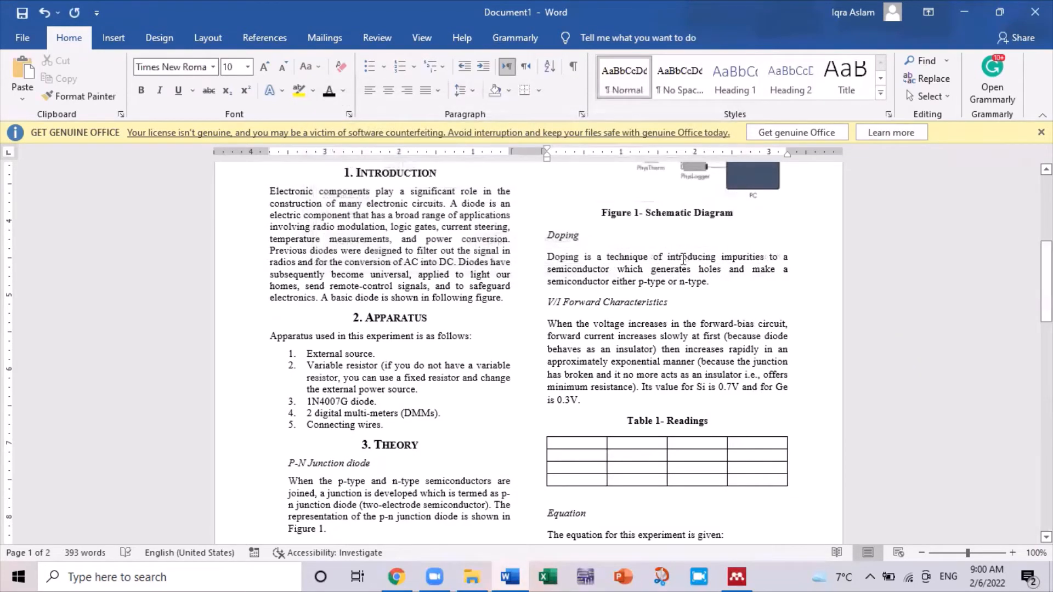
Review the formatting of the Apparatus heading, the apparatus list and the abstract
{"action": "left_click_drag", "start_coordinate": [1046, 282], "coordinate": [1047, 303]}
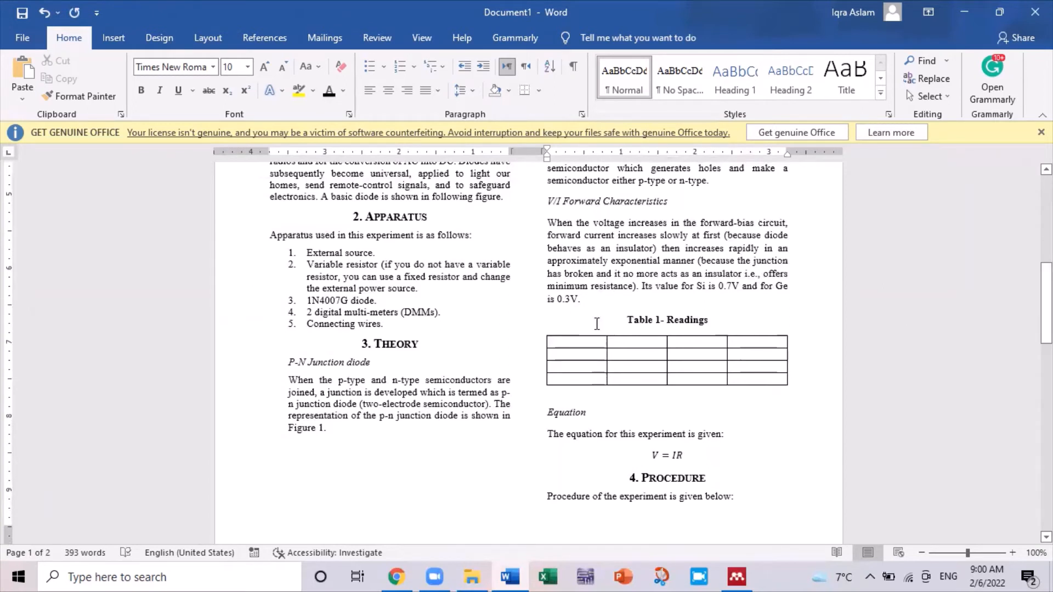
{"action": "double_click", "coordinate": [408, 218]}
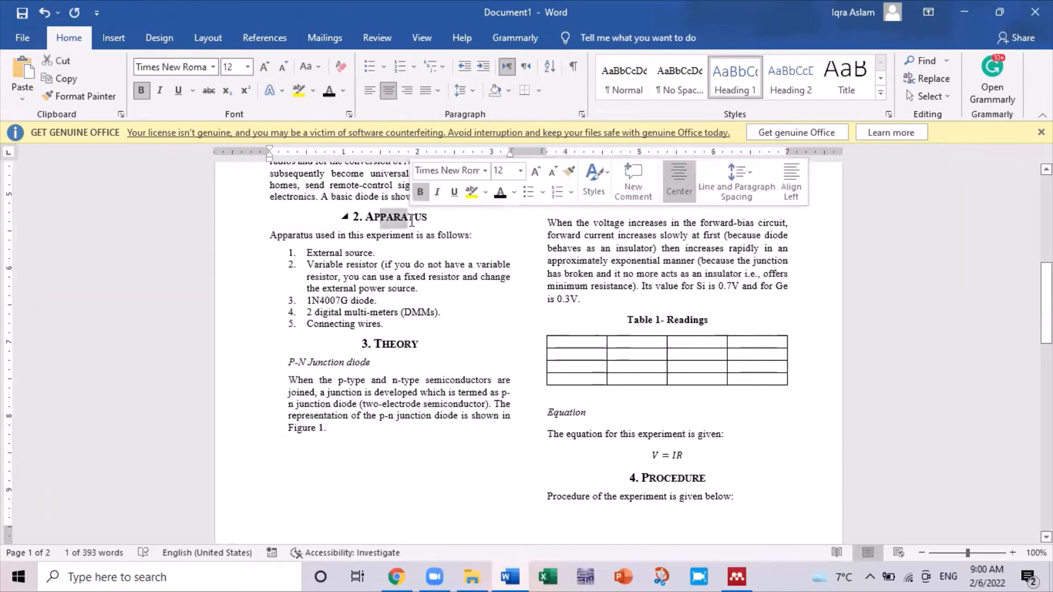
{"action": "left_click_drag", "start_coordinate": [350, 235], "coordinate": [356, 301]}
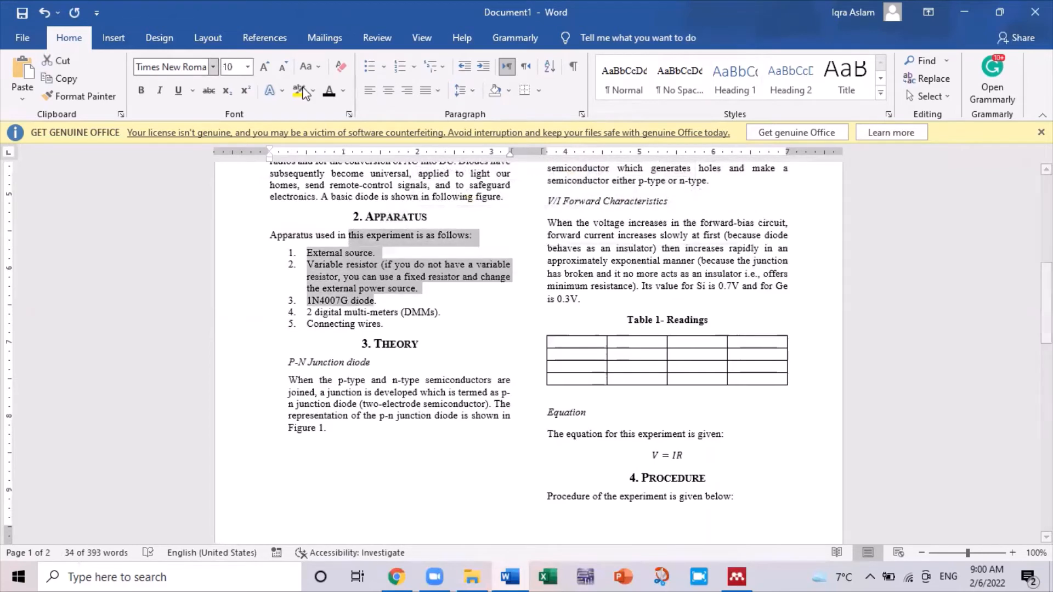
{"action": "left_click_drag", "start_coordinate": [1047, 302], "coordinate": [1046, 260]}
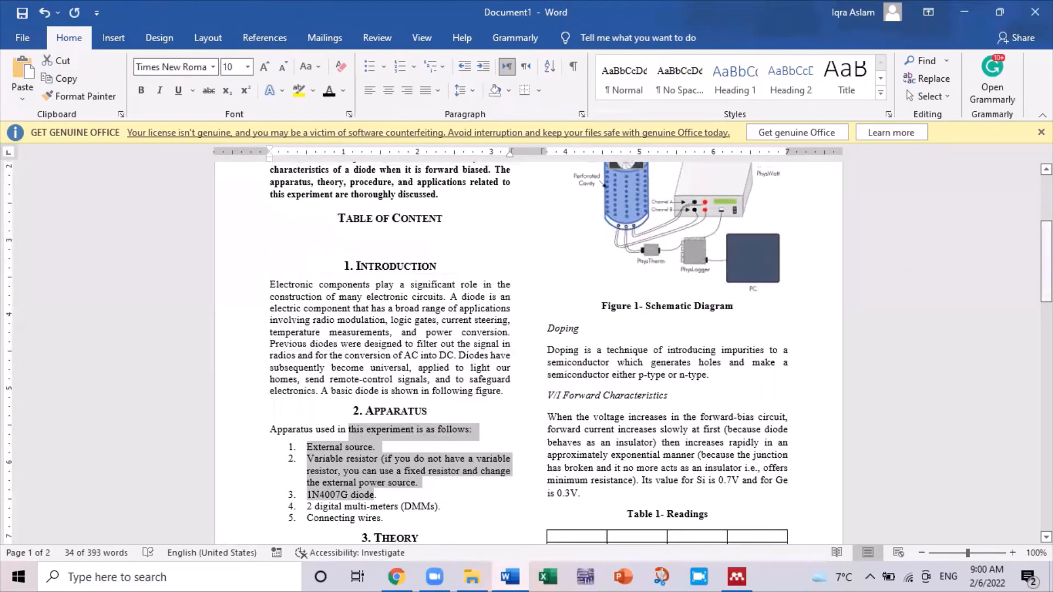
{"action": "scroll", "coordinate": [239, 339], "scroll_direction": "up", "scroll_amount": 2}
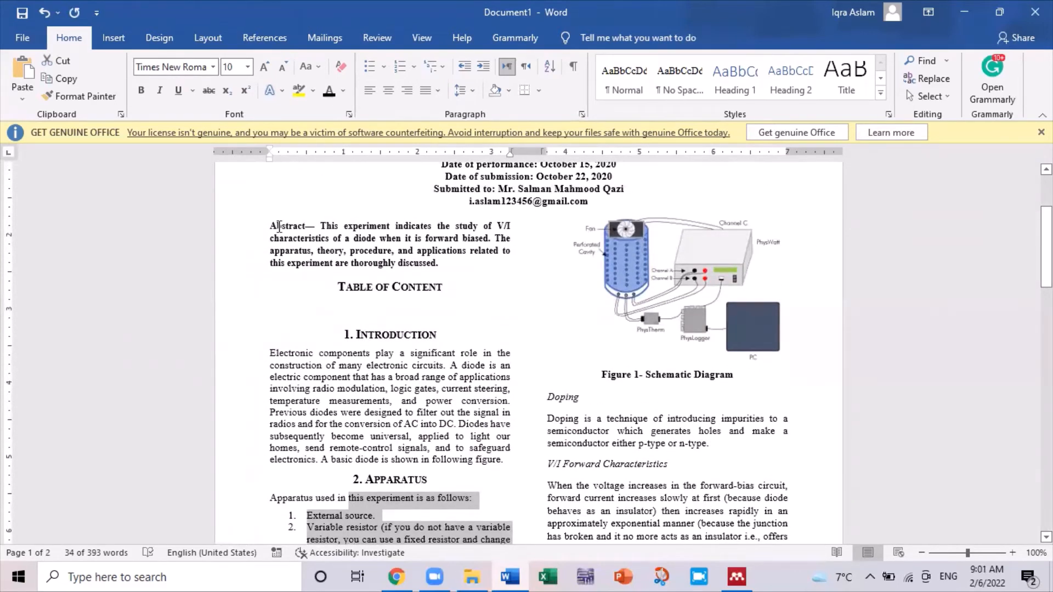
{"action": "left_click_drag", "start_coordinate": [271, 225], "coordinate": [318, 251]}
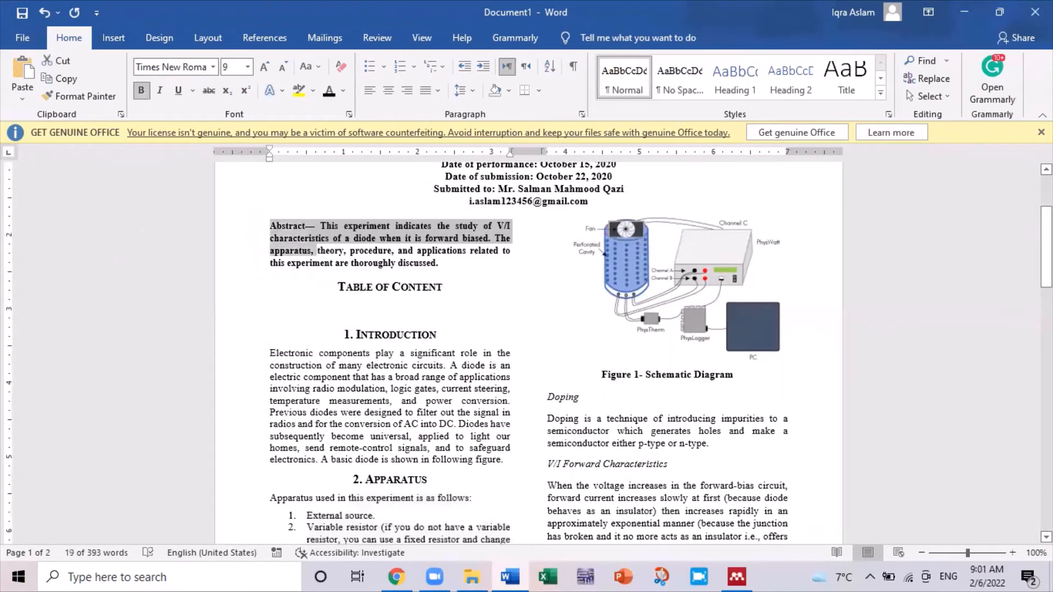
{"action": "left_click", "coordinate": [828, 307]}
Copy the Applications heading and its first item from the lab manual PDF in Chrome and paste them below the procedure list in Word
{"action": "left_click_drag", "start_coordinate": [1046, 247], "coordinate": [1047, 393]}
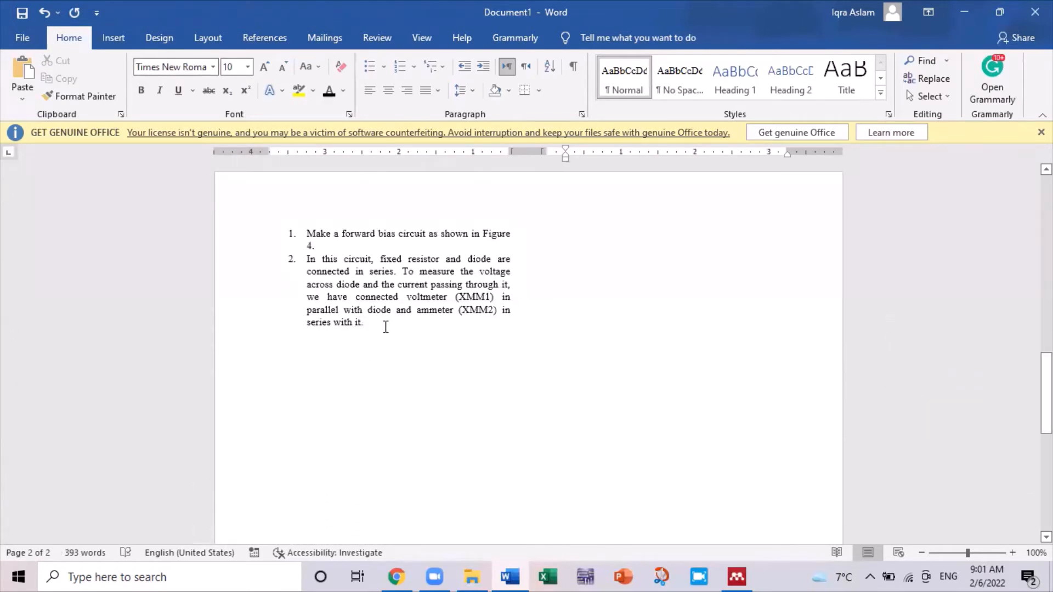
{"action": "left_click", "coordinate": [385, 327]}
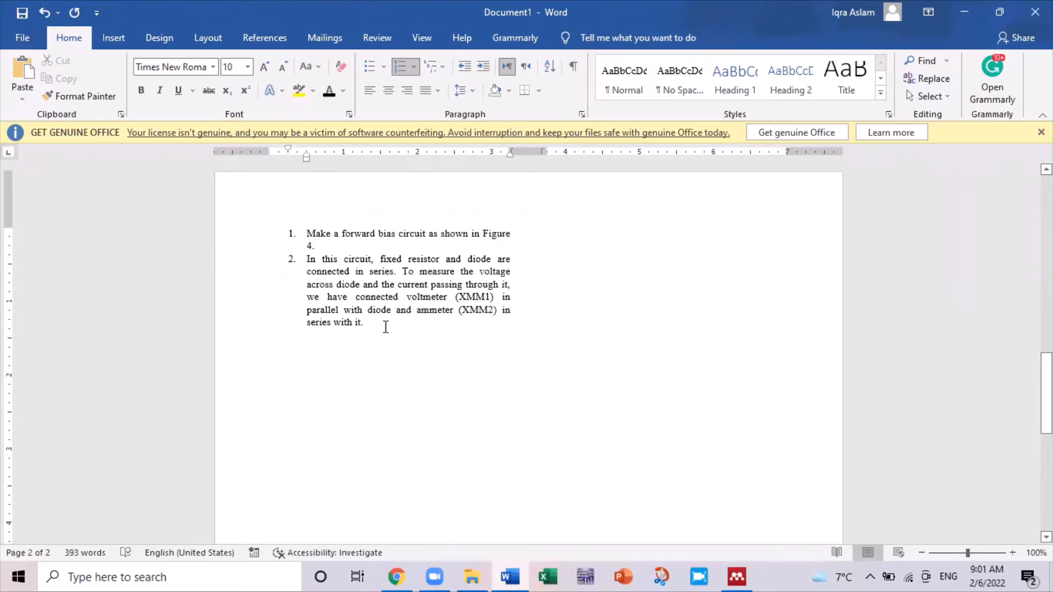
{"action": "key", "text": "alt+Tab"}
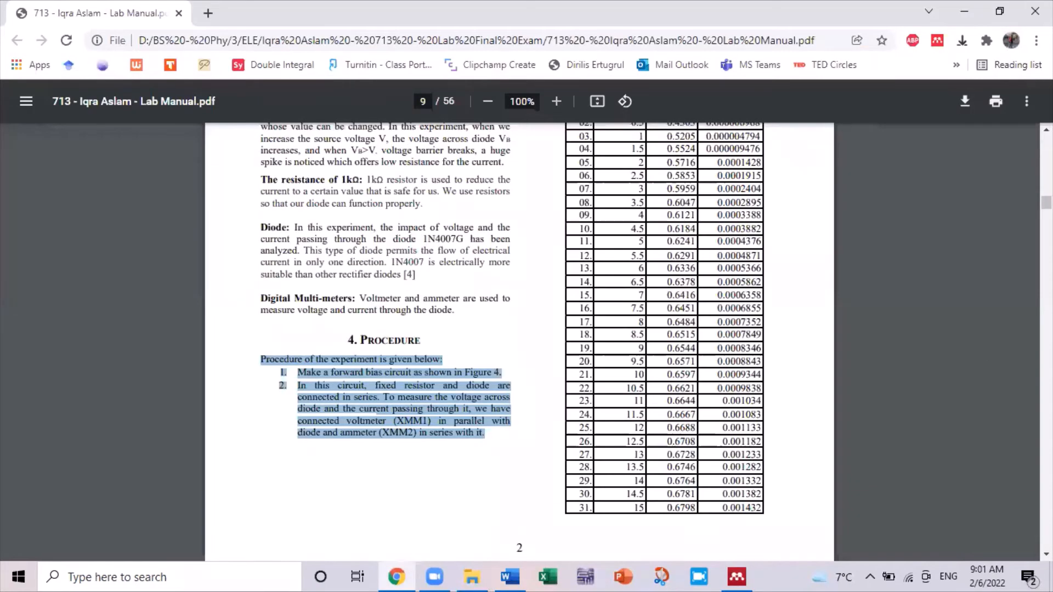
{"action": "scroll", "coordinate": [519, 340], "scroll_direction": "down", "scroll_amount": 8}
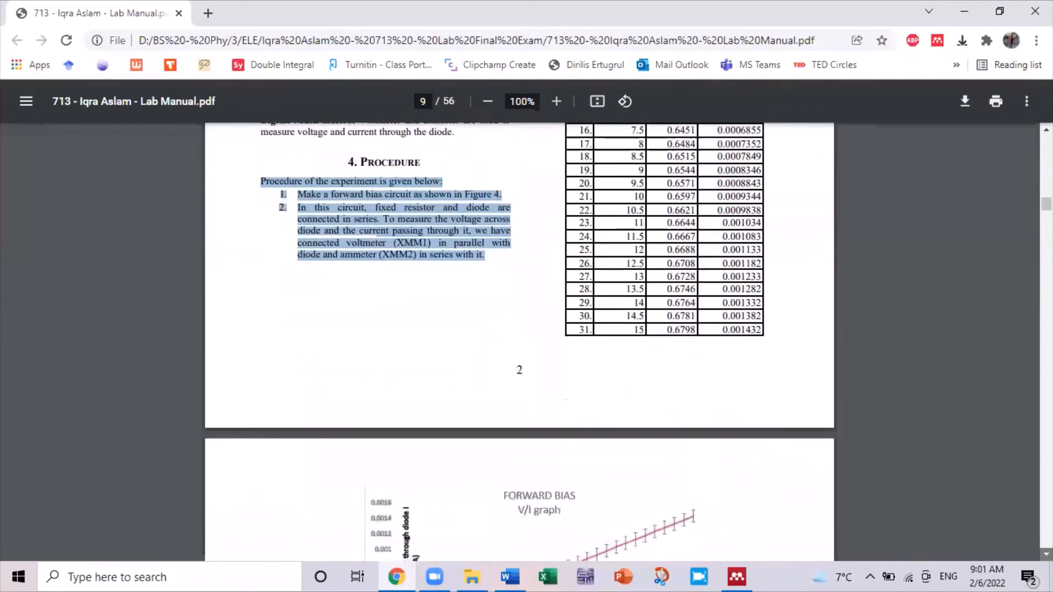
{"action": "scroll", "coordinate": [345, 284], "scroll_direction": "down", "scroll_amount": 4}
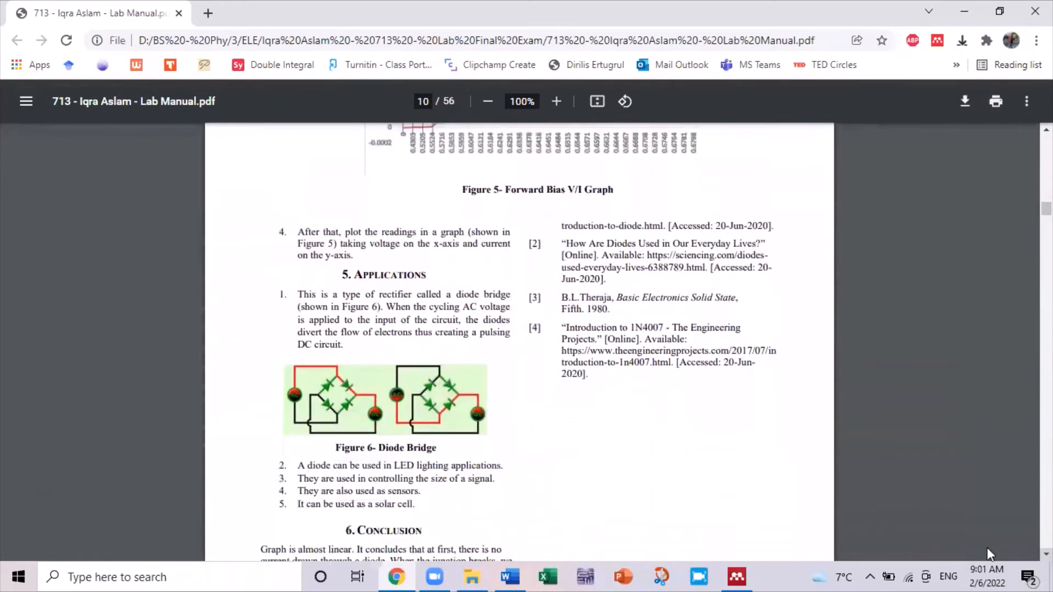
{"action": "left_click_drag", "start_coordinate": [343, 278], "coordinate": [346, 344]}
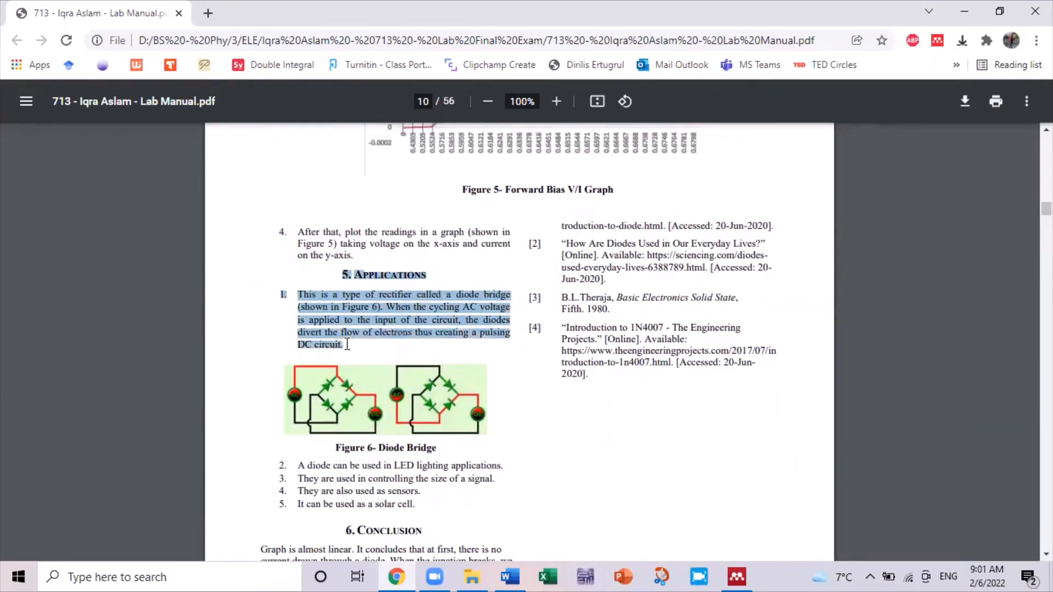
{"action": "key", "text": "alt+Tab"}
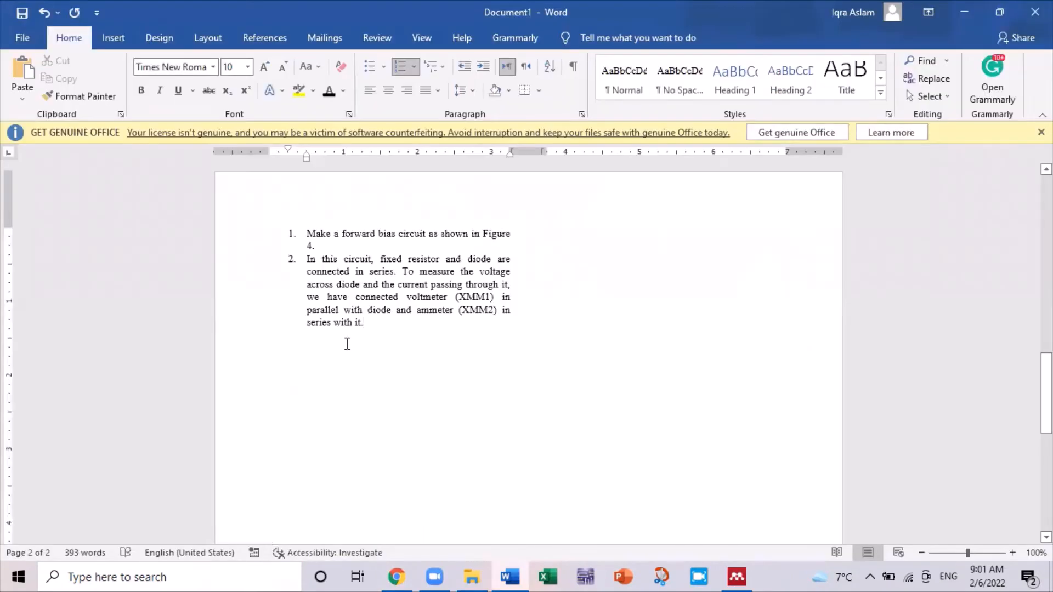
{"action": "key", "text": "ctrl+v"}
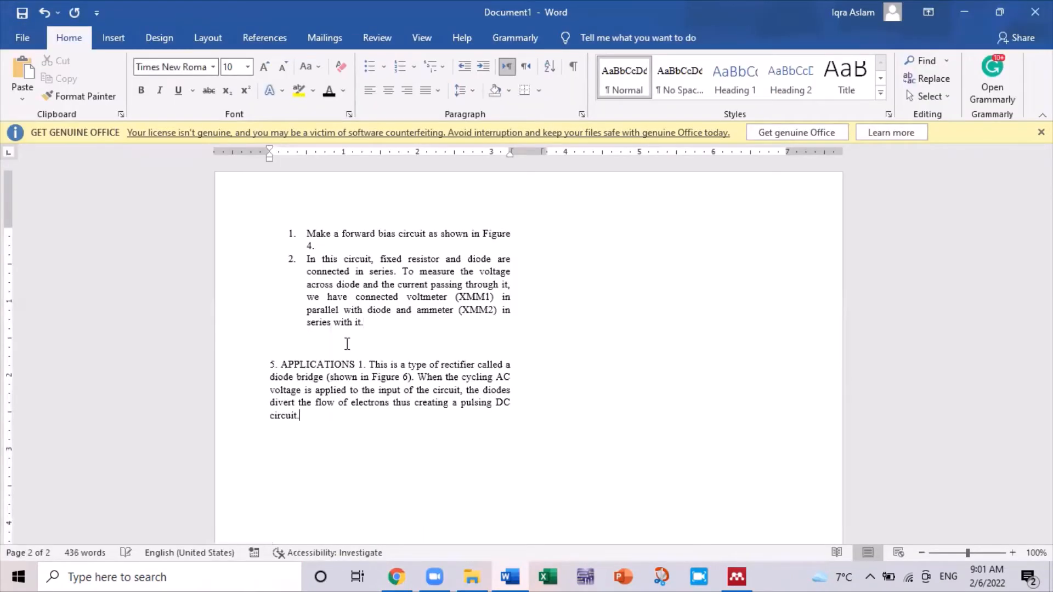
Copy the "4. Procedure" heading with the start of its introductory line and paste it above the pasted applications text
{"action": "key", "text": "Up"}
{"action": "key", "text": "Up"}
{"action": "key", "text": "Up"}
{"action": "key", "text": "Up"}
{"action": "key", "text": "Up"}
{"action": "key", "text": "Up"}
{"action": "key", "text": "Up"}
{"action": "key", "text": "Up"}
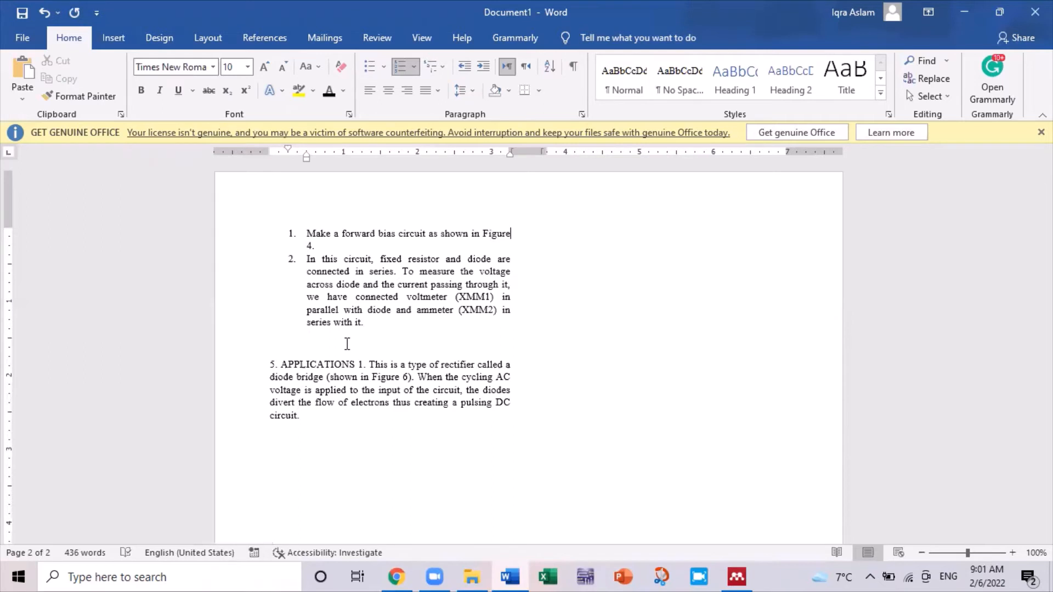
{"action": "key", "text": "Up"}
{"action": "key", "text": "Up"}
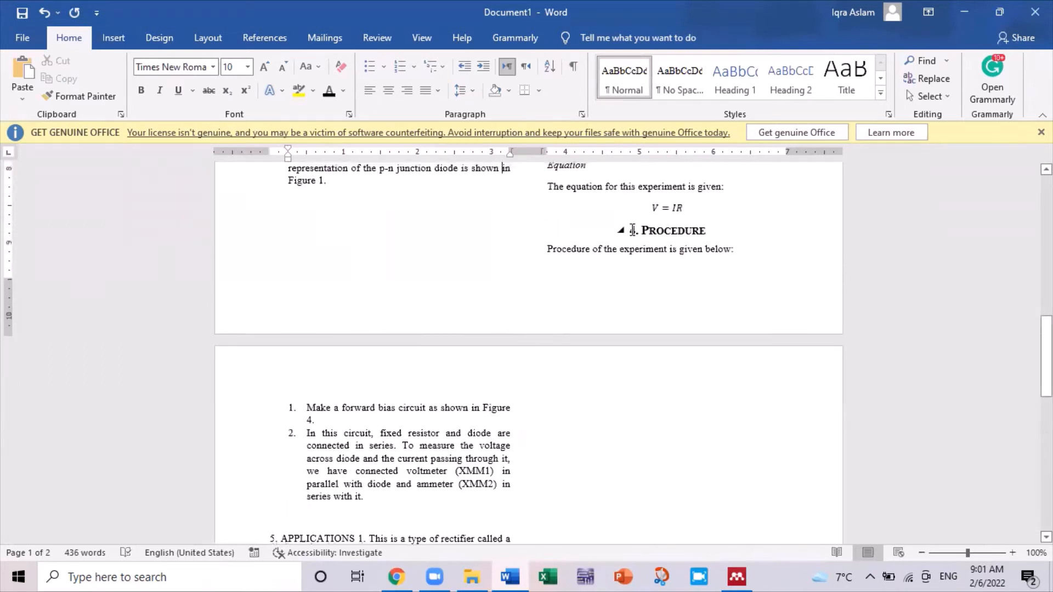
{"action": "left_click_drag", "start_coordinate": [632, 230], "coordinate": [691, 230]}
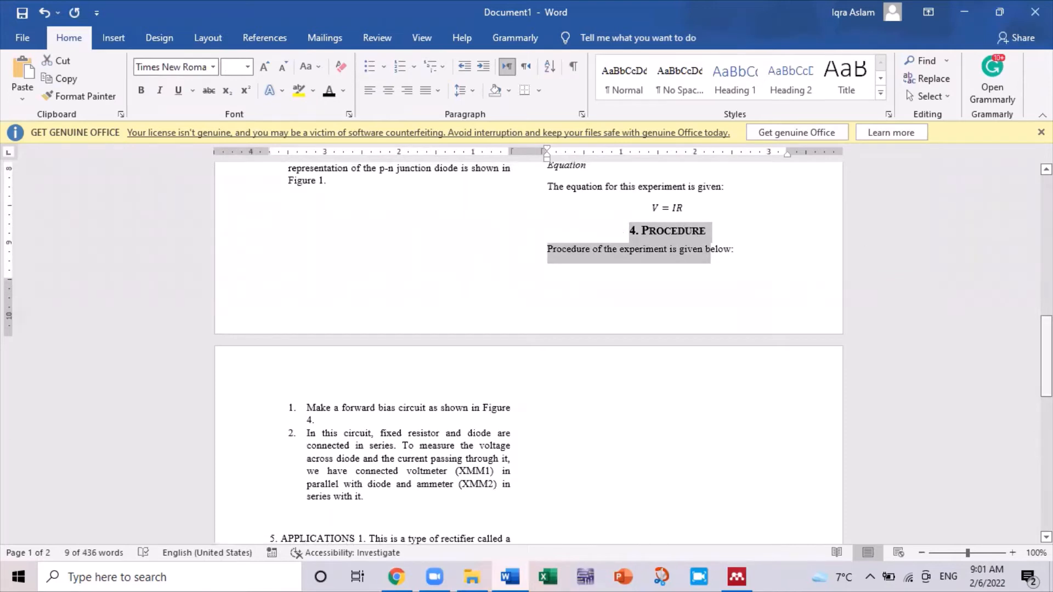
{"action": "left_click_drag", "start_coordinate": [1047, 351], "coordinate": [1046, 383]}
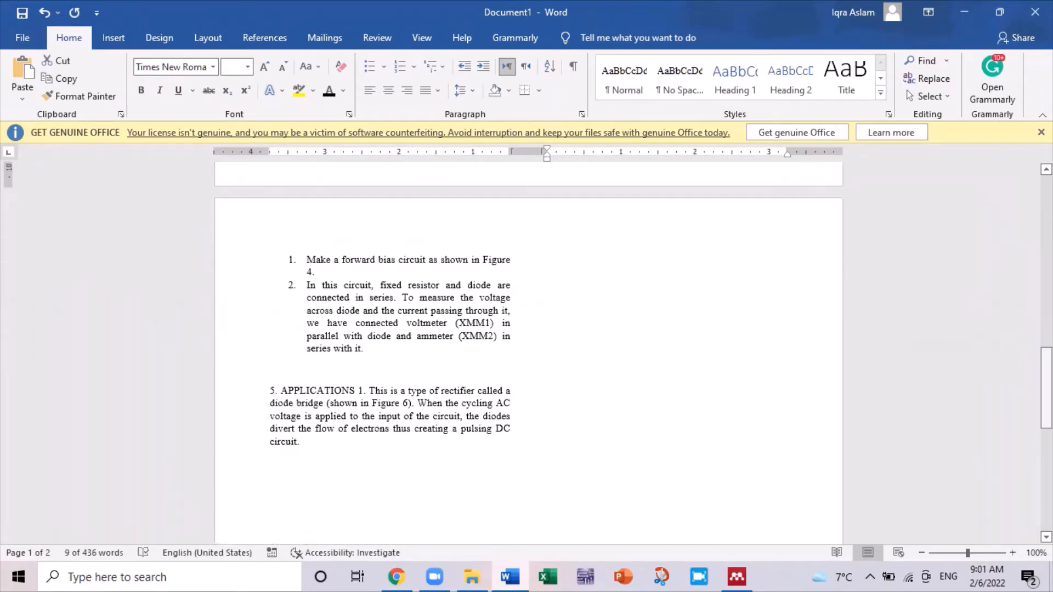
{"action": "left_click", "coordinate": [364, 364]}
{"action": "type", "text": "4. PROCEDURE Procedure of the experiment is given b"}
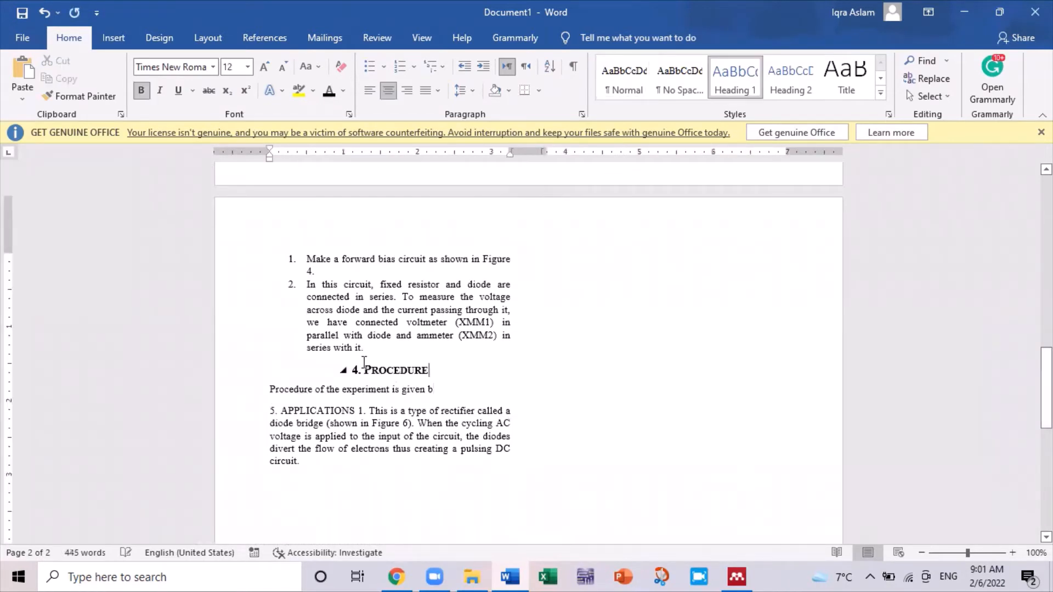
Change the copied heading's number to 5 and its title to "APPLICATIONS"
{"action": "key", "text": "shift+Right"}
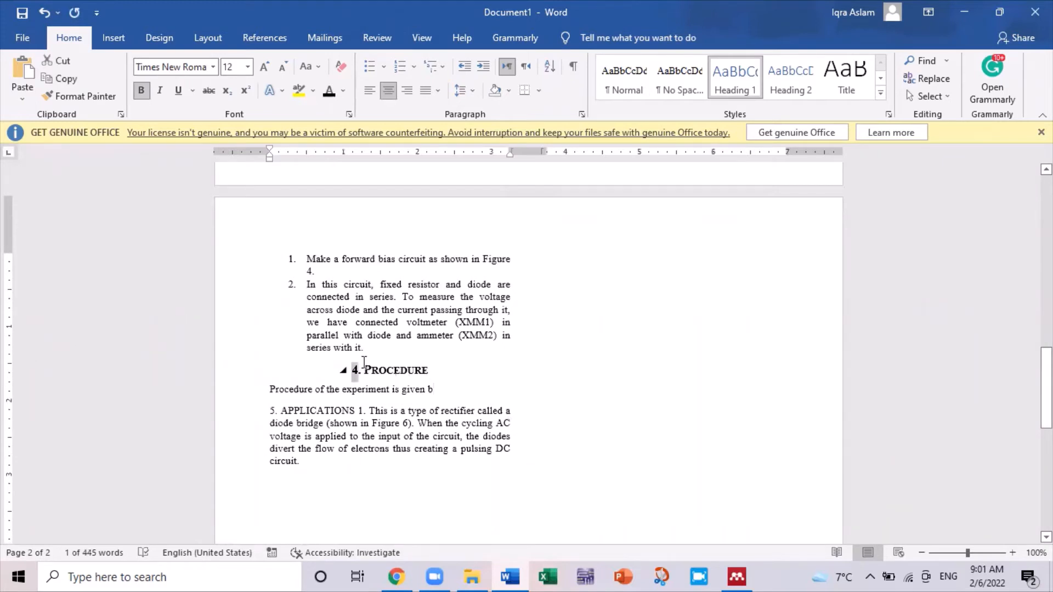
{"action": "type", "text": "5"}
{"action": "key", "text": "Right"}
{"action": "key", "text": "Right"}
{"action": "key", "text": "shift+Right"}
{"action": "key", "text": "shift+Right"}
{"action": "key", "text": "shift+Right"}
{"action": "key", "text": "shift+Right"}
{"action": "key", "text": "shift+Right"}
{"action": "key", "text": "shift+Right"}
{"action": "key", "text": "shift+Right"}
{"action": "key", "text": "shift+Right"}
{"action": "key", "text": "shift+Right"}
{"action": "key", "text": "shift+Right"}
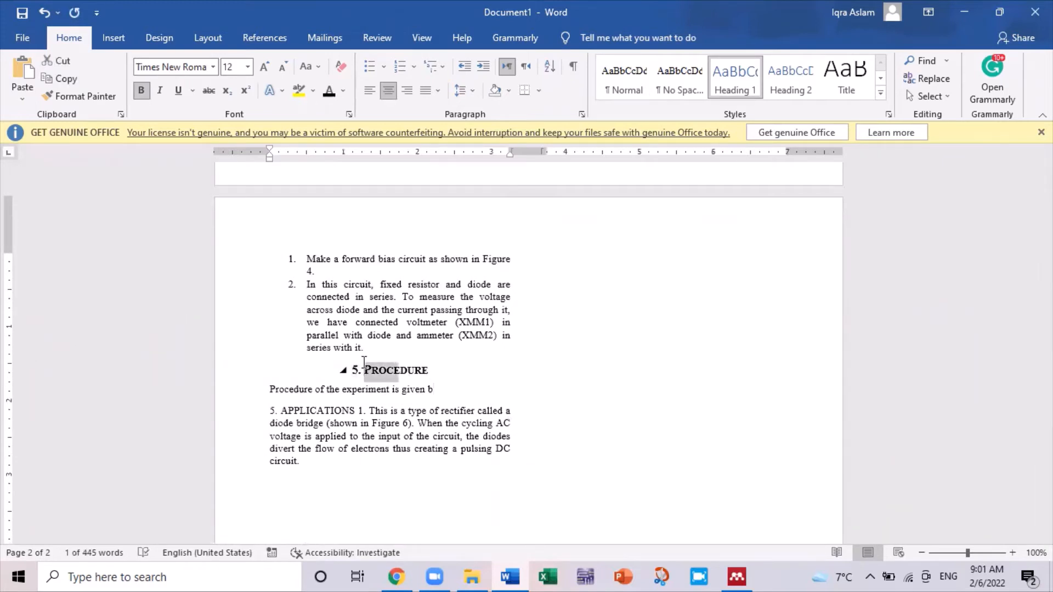
{"action": "key", "text": "shift+Left"}
{"action": "type", "text": "AP"}
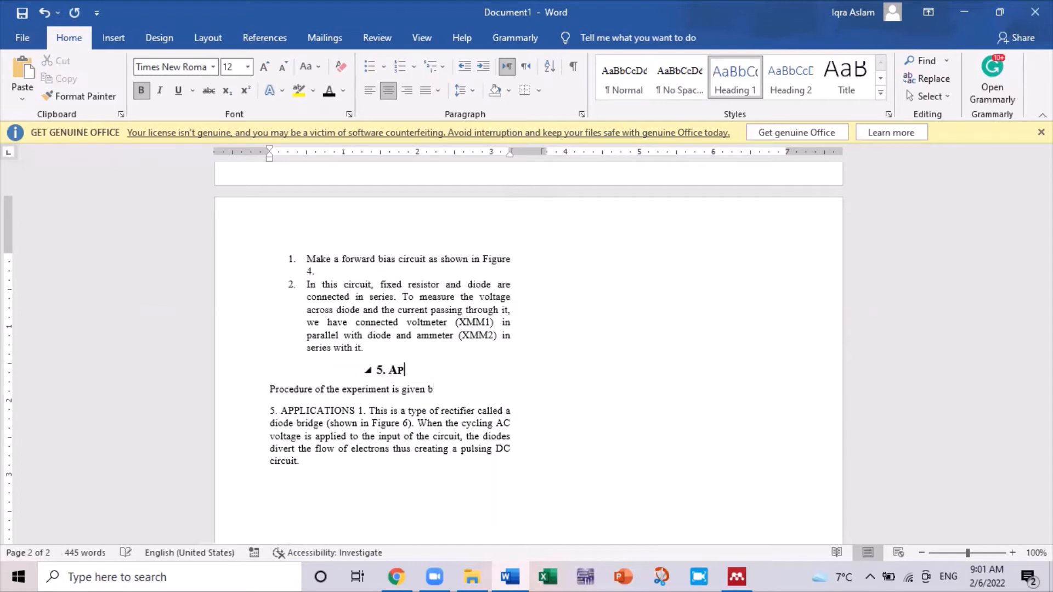
{"action": "type", "text": "PLICATIO"}
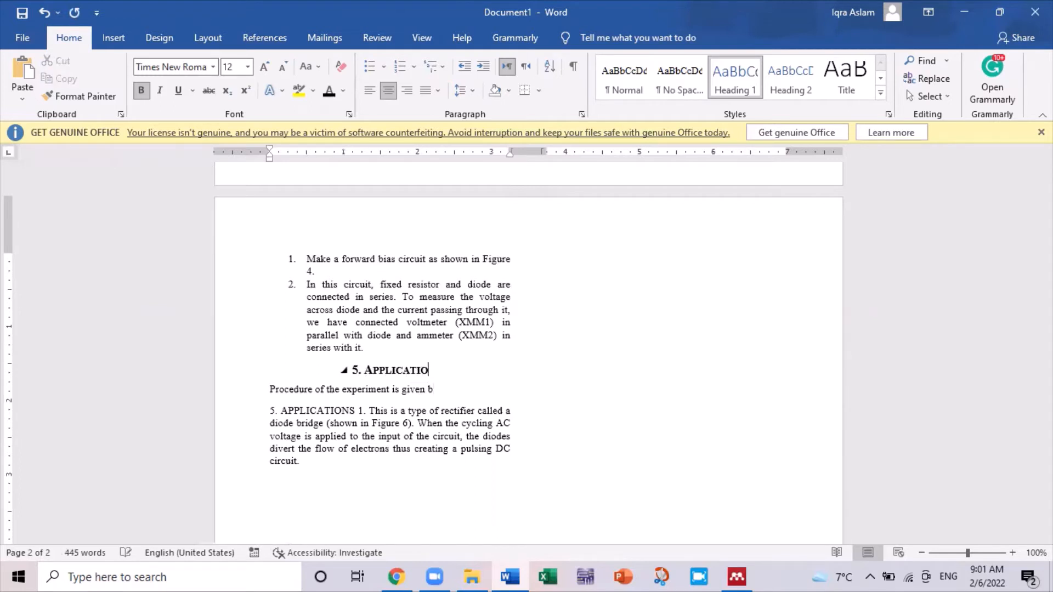
{"action": "type", "text": "NS"}
Delete the leftover procedure line and the plain "5. APPLICATIONS 1." text in front of the rectifier paragraph
{"action": "key", "text": "Right"}
{"action": "key", "text": "shift+Down"}
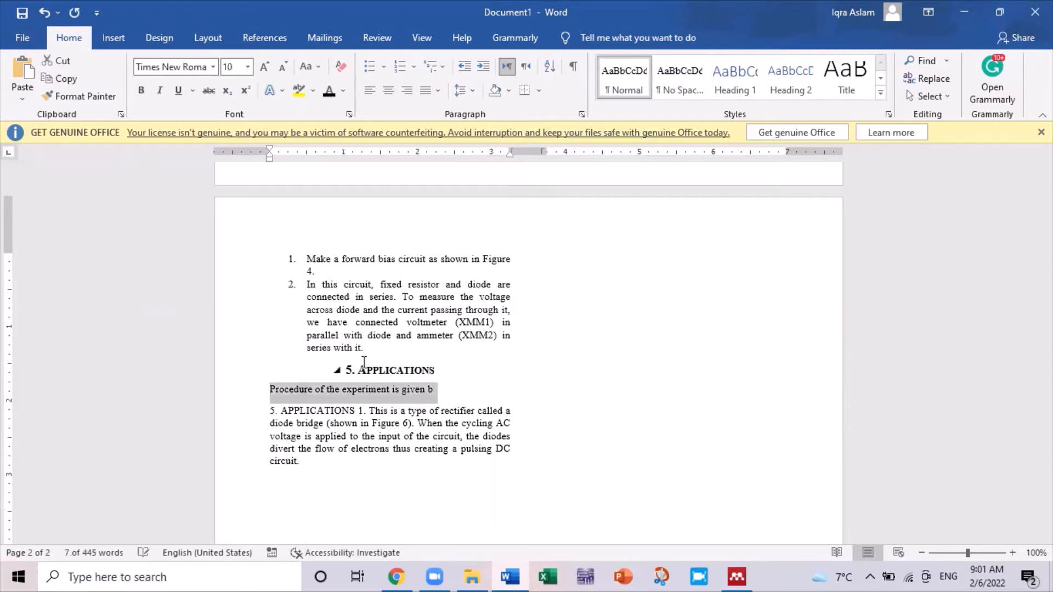
{"action": "key", "text": "shift+Right"}
{"action": "key", "text": "shift+Right"}
{"action": "key", "text": "shift+Right"}
{"action": "key", "text": "shift+Right"}
{"action": "key", "text": "shift+Right"}
{"action": "key", "text": "shift+Right"}
{"action": "key", "text": "shift+Right"}
{"action": "key", "text": "shift+Right"}
{"action": "key", "text": "shift+Right"}
{"action": "key", "text": "shift+Right"}
{"action": "key", "text": "shift+Right"}
{"action": "key", "text": "shift+Right"}
{"action": "key", "text": "shift+Right"}
{"action": "key", "text": "shift+Right"}
{"action": "key", "text": "shift+Right"}
{"action": "key", "text": "shift+Right"}
{"action": "key", "text": "shift+Right"}
{"action": "key", "text": "shift+Right"}
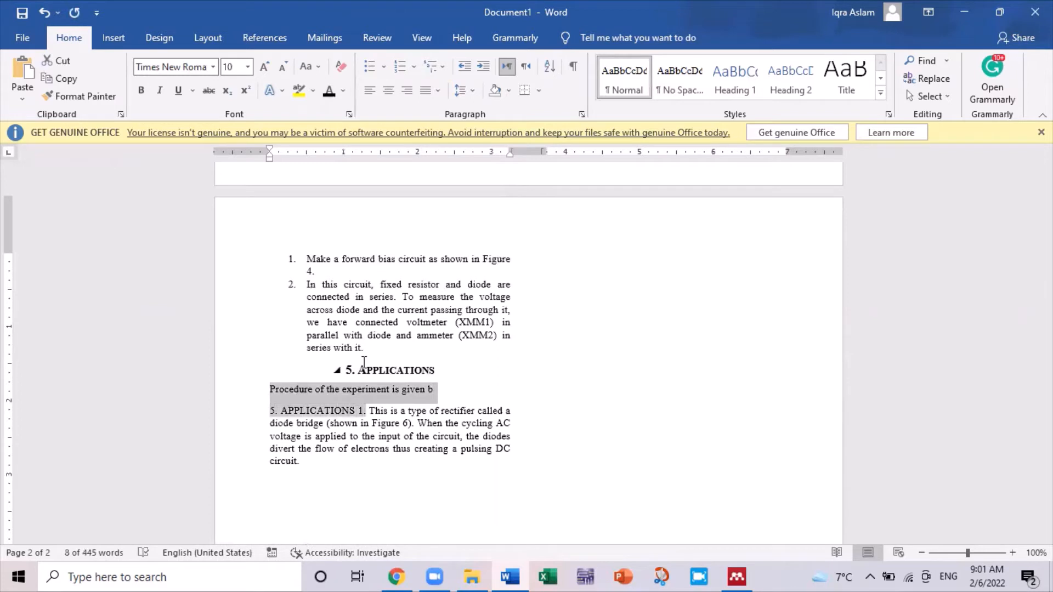
{"action": "key", "text": "Delete"}
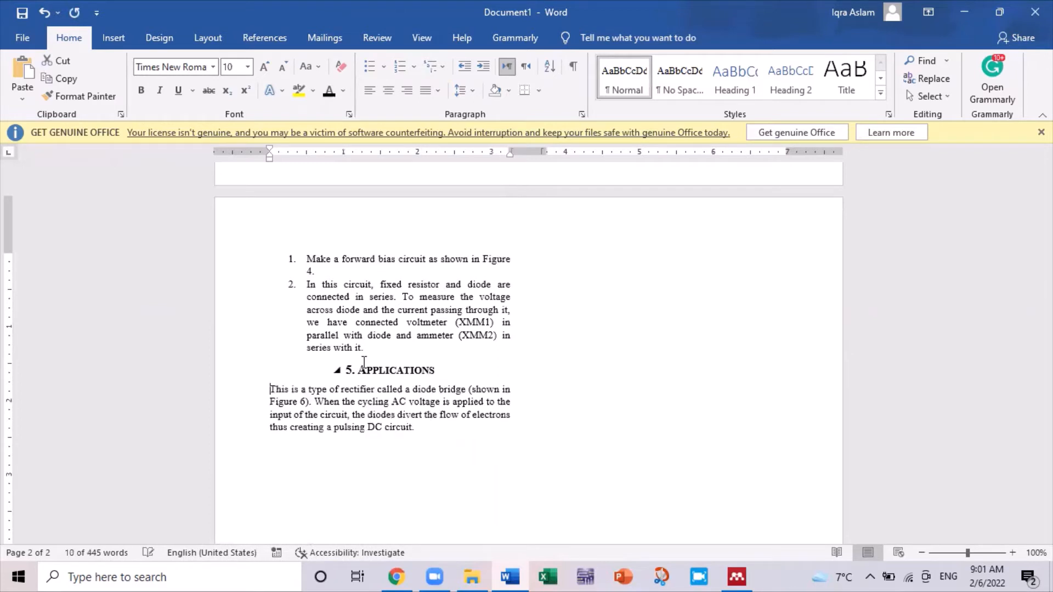
Insert the line "Some of the applications are discussed below:" between the Applications heading and the rectifier paragraph
{"action": "key", "text": "Return"}
{"action": "key", "text": "Up"}
{"action": "type", "text": "So"}
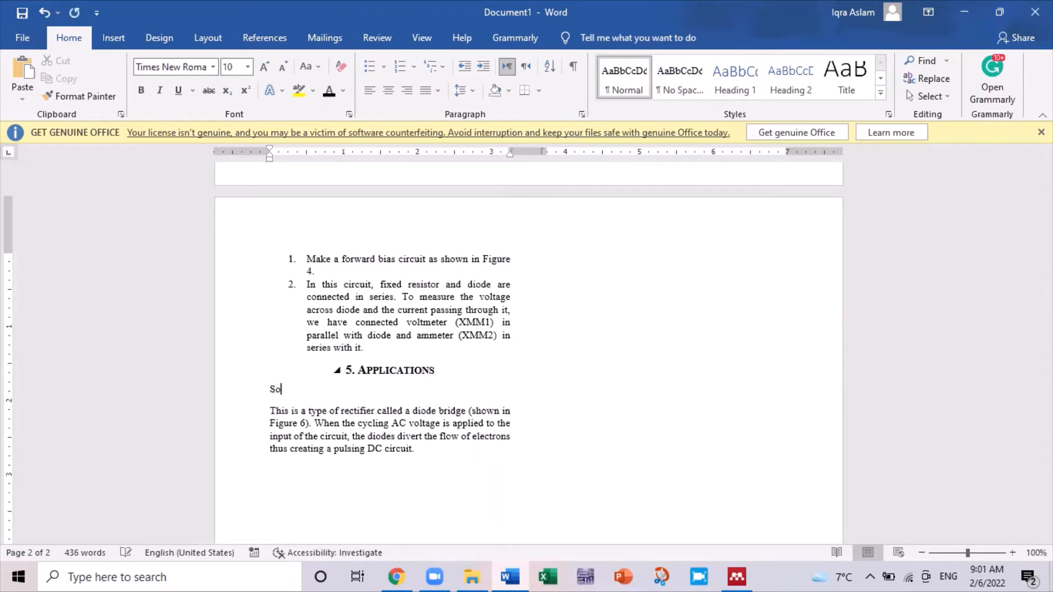
{"action": "type", "text": "me of the applications are dis"}
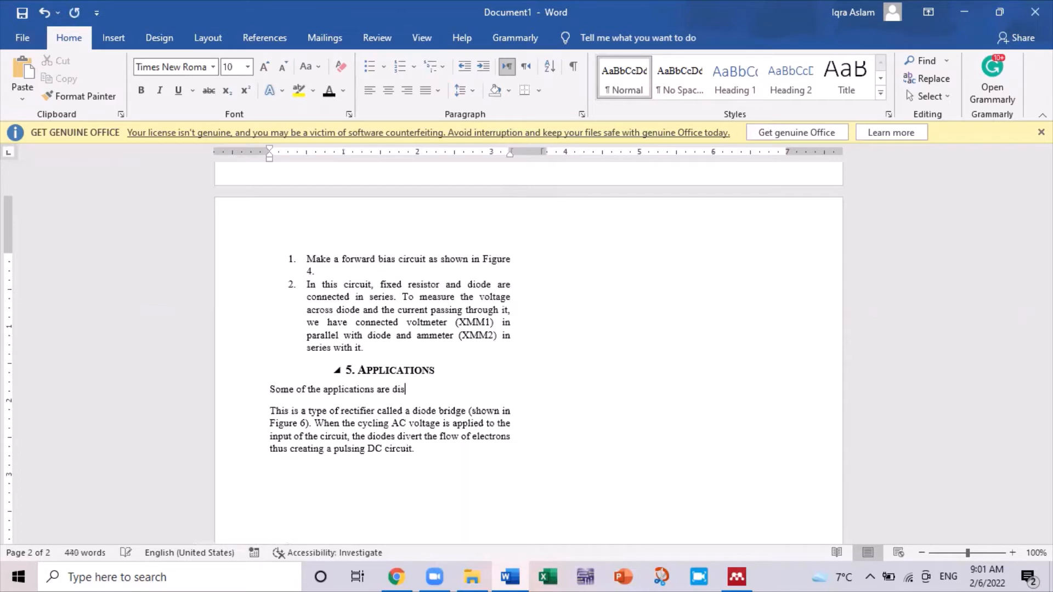
{"action": "type", "text": "cussed below:"}
Format the rectifier paragraph under Applications as a numbered list item
{"action": "left_click", "coordinate": [125, 32]}
{"action": "left_click", "coordinate": [70, 29]}
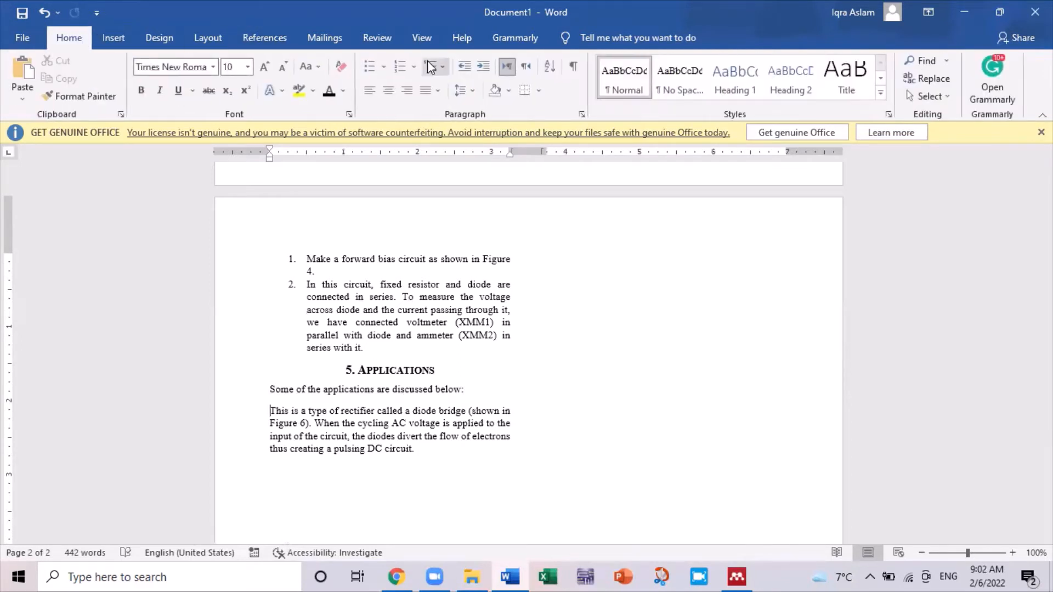
{"action": "left_click", "coordinate": [401, 70]}
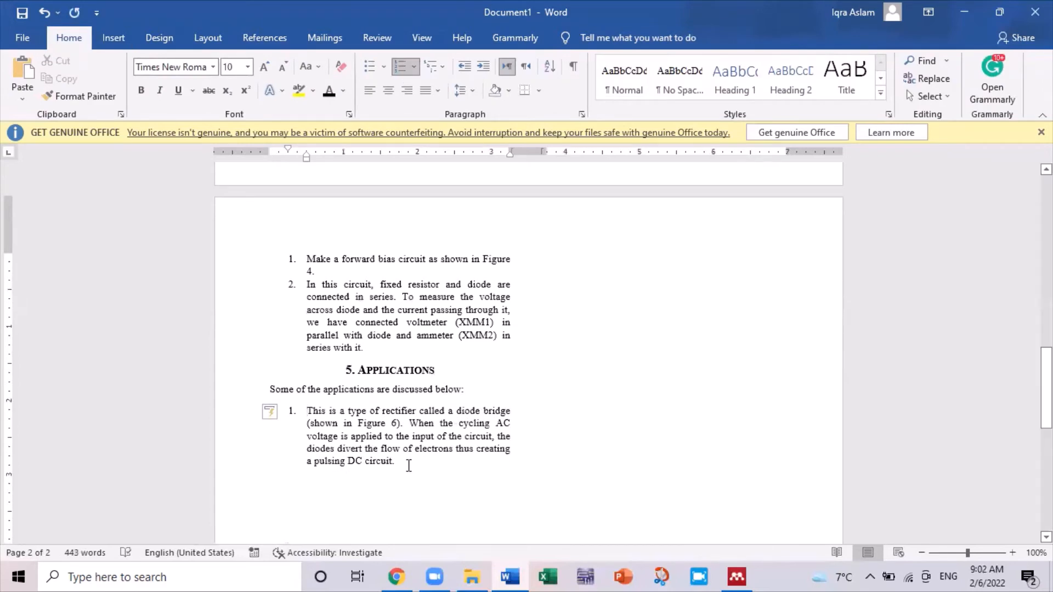
Copy the LED lighting, signal size and sensor applications from the lab manual PDF into a new list item after the rectifier paragraph
{"action": "key", "text": "Return"}
{"action": "key", "text": "alt+Tab"}
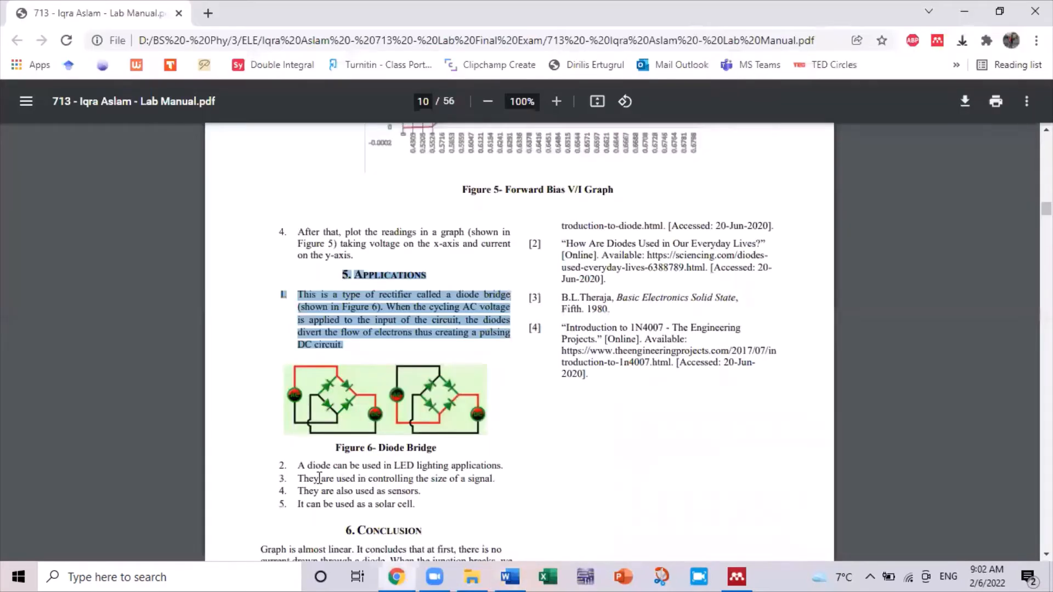
{"action": "left_click_drag", "start_coordinate": [299, 465], "coordinate": [425, 491]}
{"action": "key", "text": "ctrl+c"}
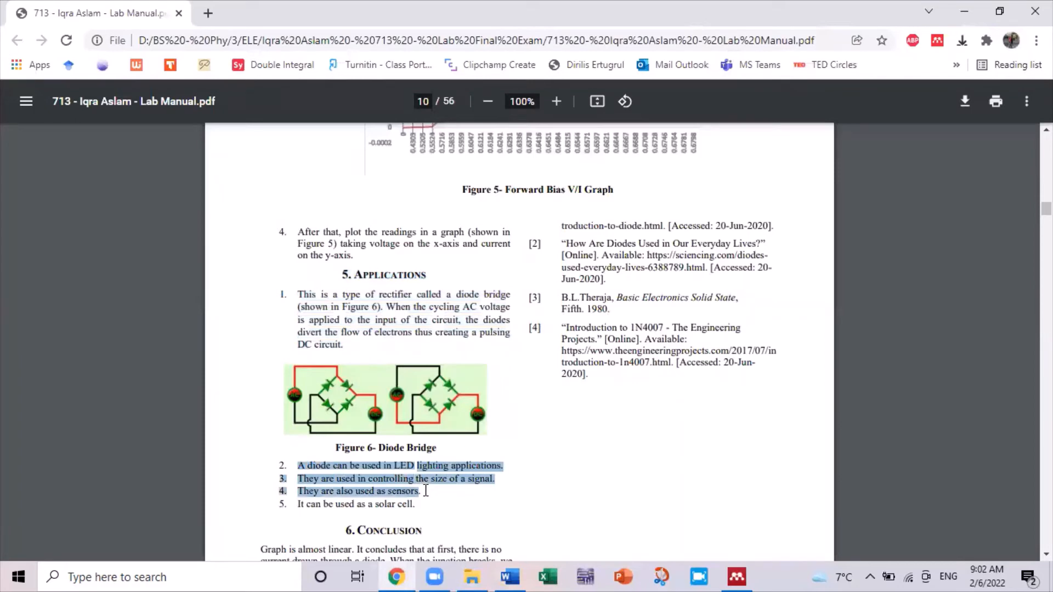
{"action": "key", "text": "alt+Tab"}
{"action": "key", "text": "ctrl+v"}
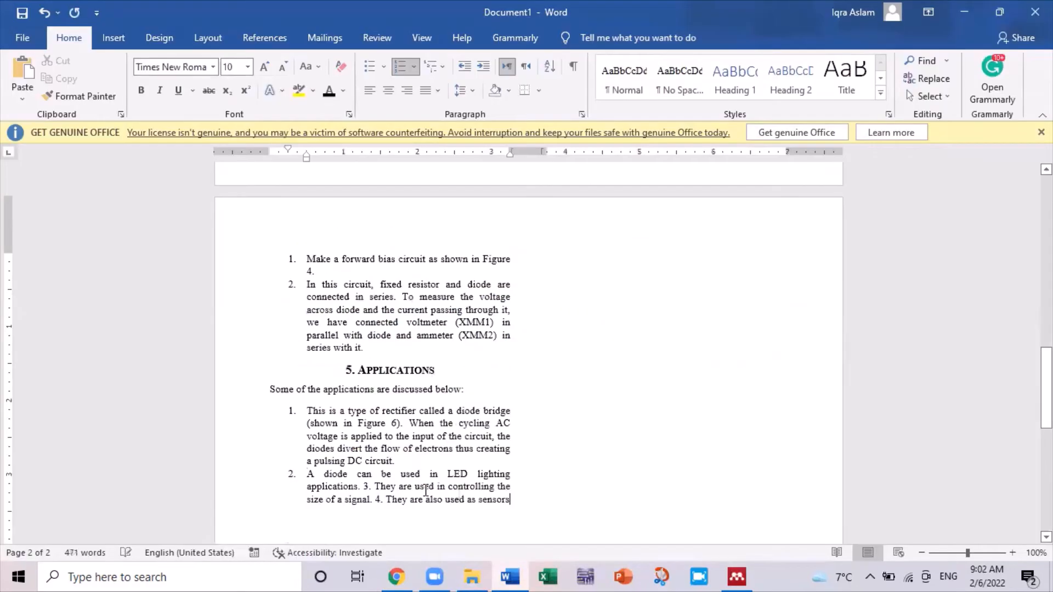
Split the pasted applications into separate numbered items, delete their leftover typed numbers, and end the sensors item with a period
{"action": "left_click", "coordinate": [362, 486]}
{"action": "key", "text": "Return"}
{"action": "key", "text": "shift+Right"}
{"action": "key", "text": "shift+Right"}
{"action": "key", "text": "shift+Right"}
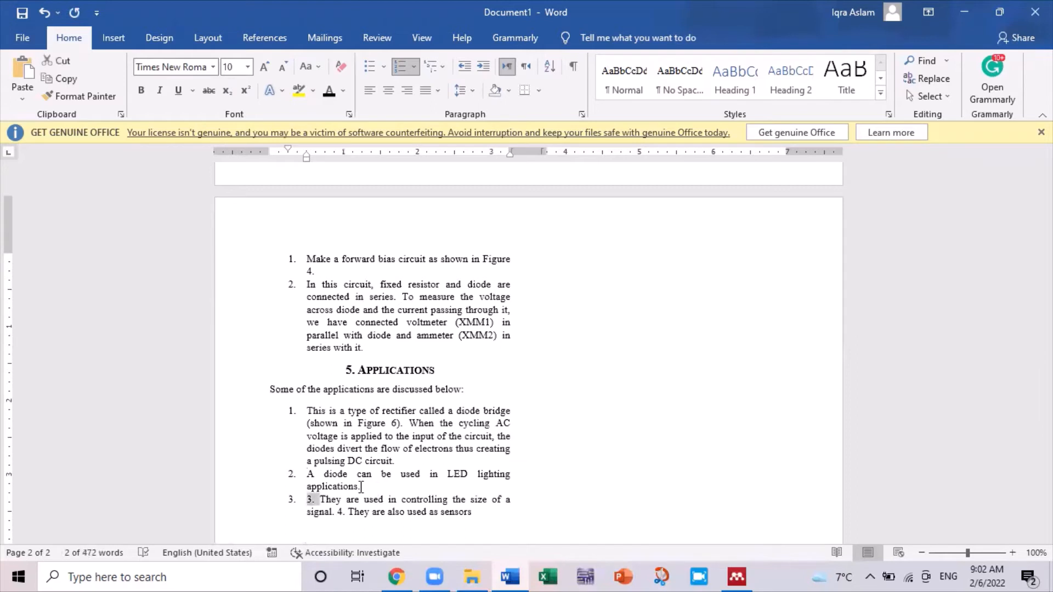
{"action": "key", "text": "Delete"}
{"action": "key", "text": "shift+Right"}
{"action": "key", "text": "shift+Right"}
{"action": "key", "text": "shift+Right"}
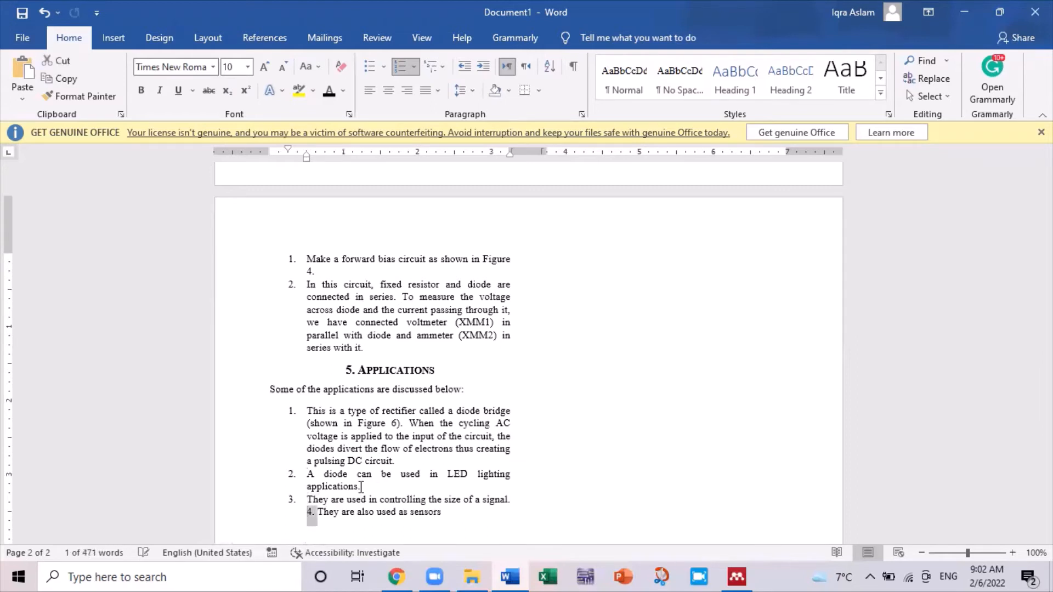
{"action": "key", "text": "Delete"}
{"action": "key", "text": "ctrl+z"}
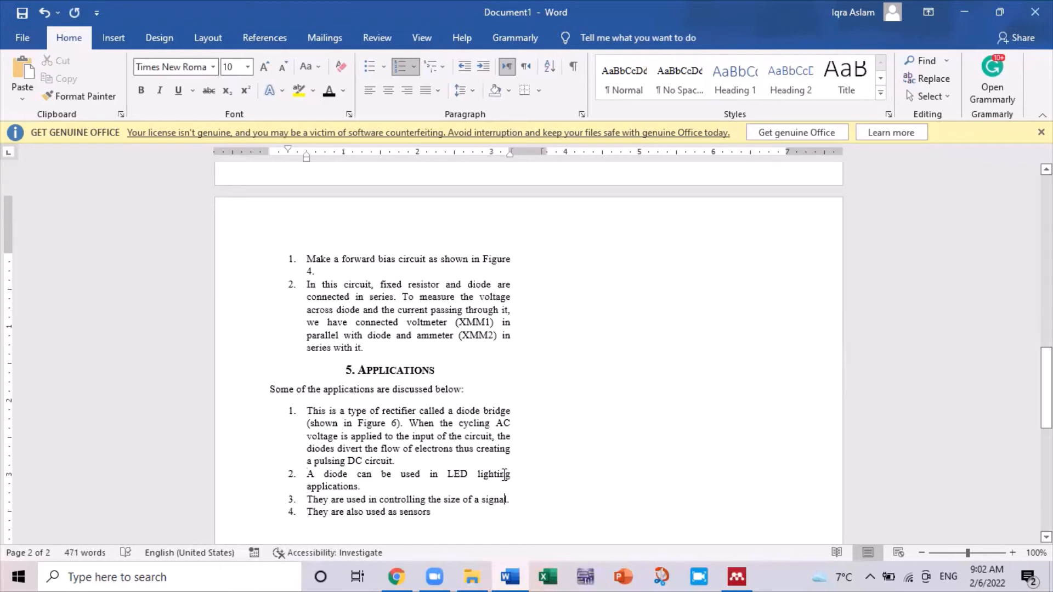
{"action": "type", "text": "."}
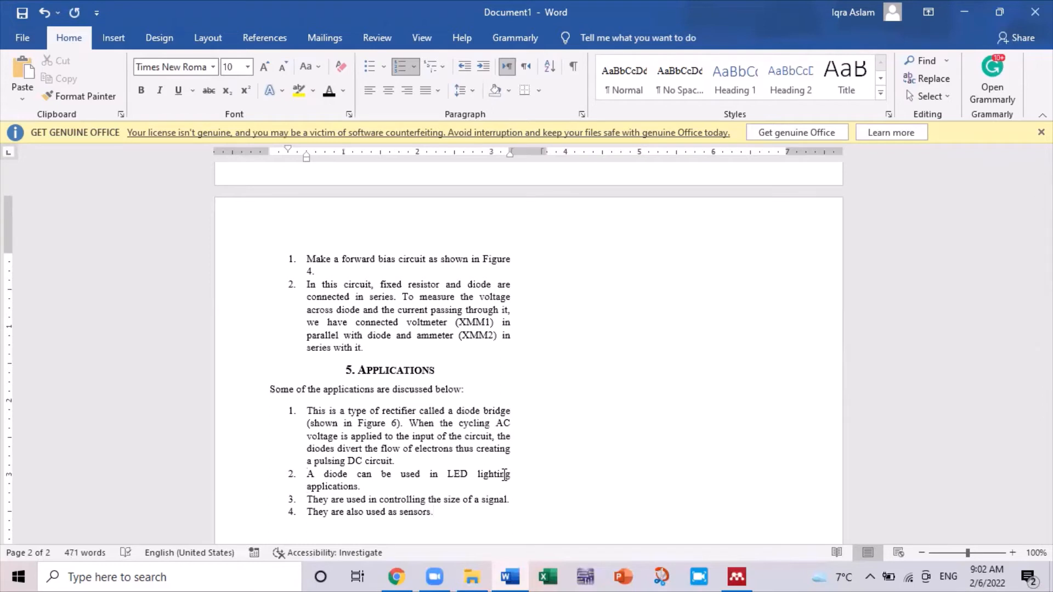
Copy the Applications heading with the start of its intro line and paste it on an unnumbered line below the applications list
{"action": "scroll", "coordinate": [345, 303], "scroll_direction": "down", "scroll_amount": 3}
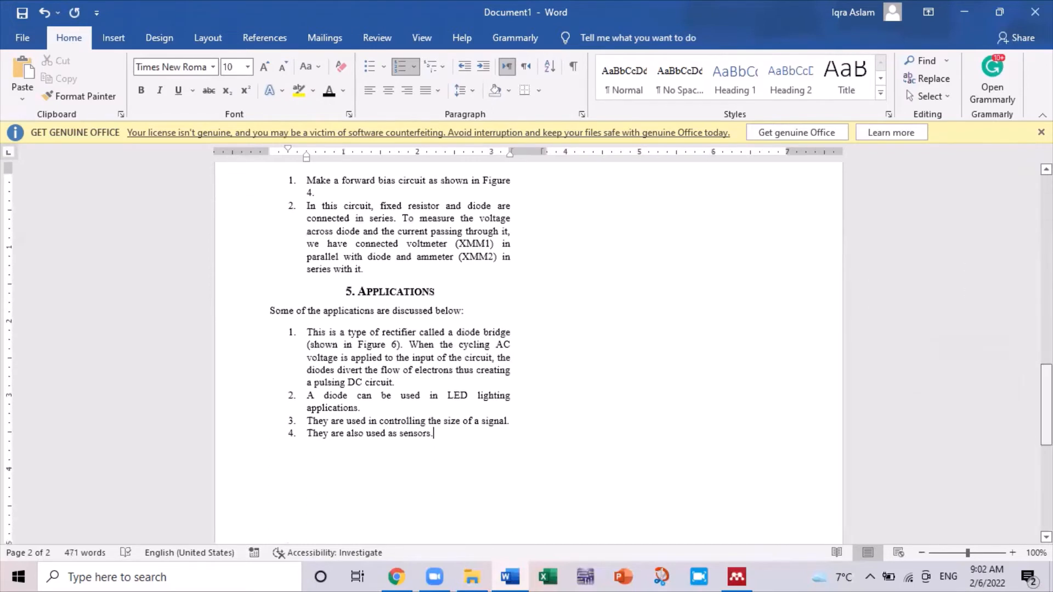
{"action": "left_click_drag", "start_coordinate": [346, 290], "coordinate": [356, 305]}
{"action": "key", "text": "ctrl+c"}
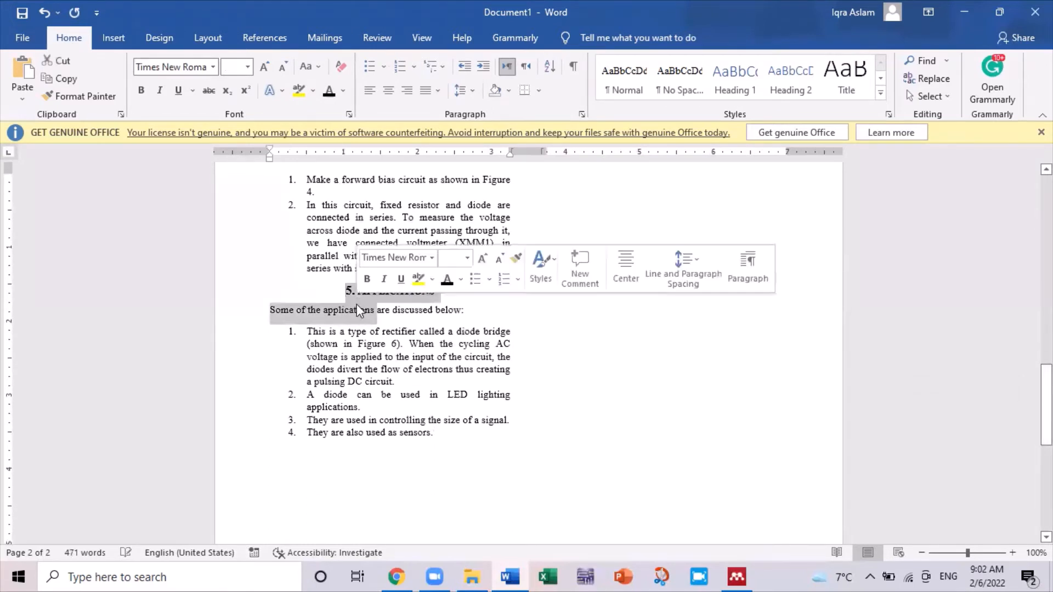
{"action": "left_click", "coordinate": [454, 433]}
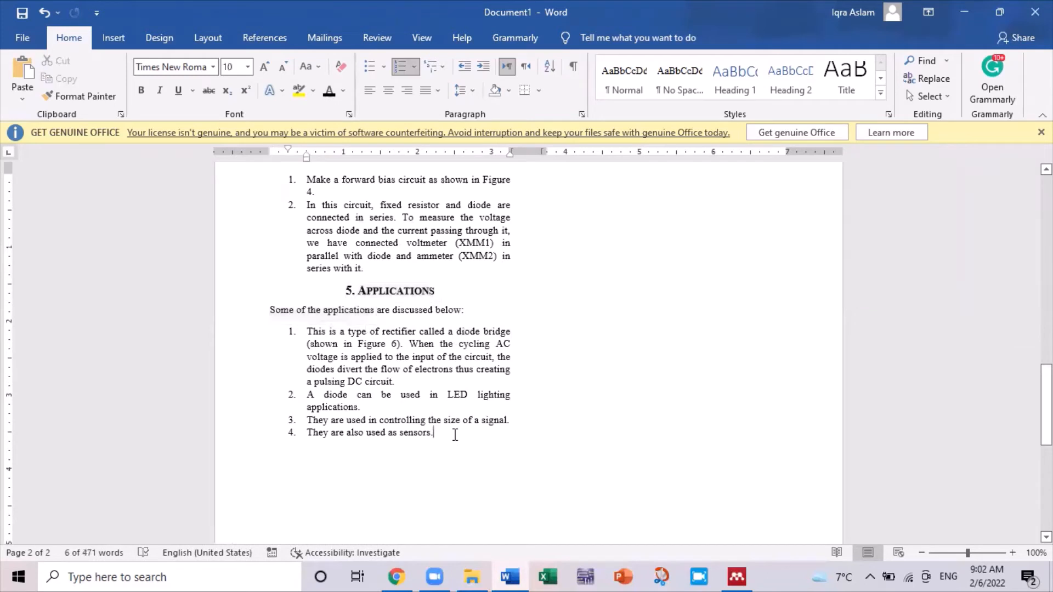
{"action": "key", "text": "Return"}
{"action": "key", "text": "BackSpace"}
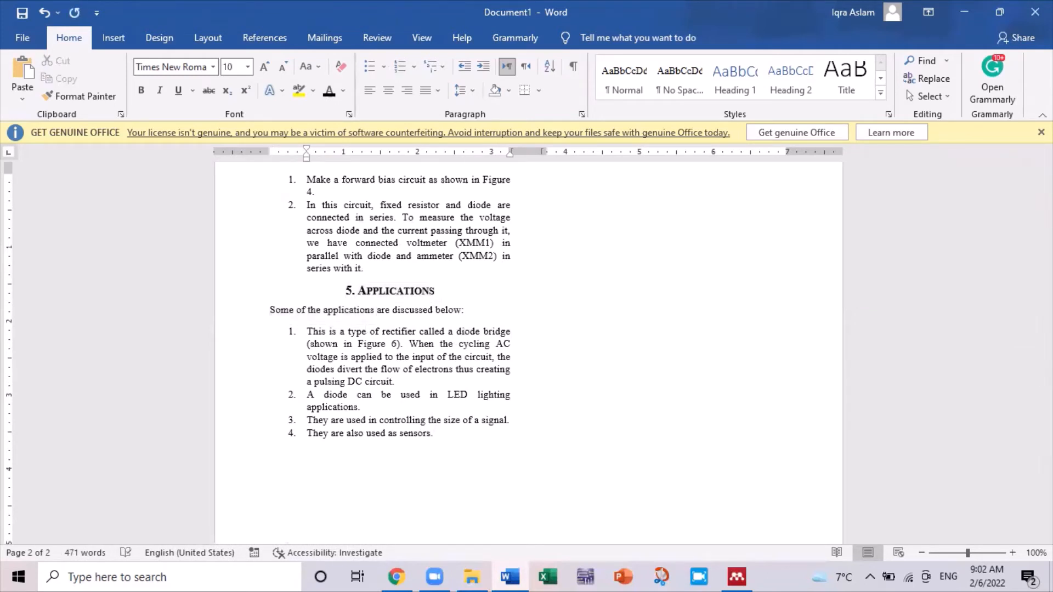
{"action": "key", "text": "ctrl+v"}
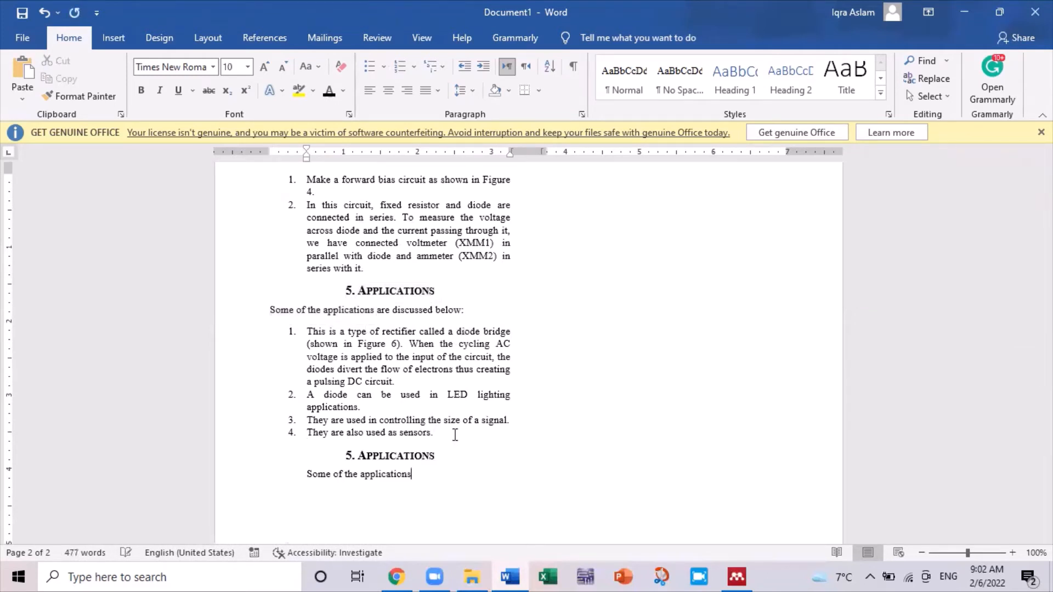
Change the copied heading's number to 6 and its title to "Conclusion"
{"action": "left_click", "coordinate": [356, 452]}
{"action": "key", "text": "shift+Left"}
{"action": "type", "text": "6"}
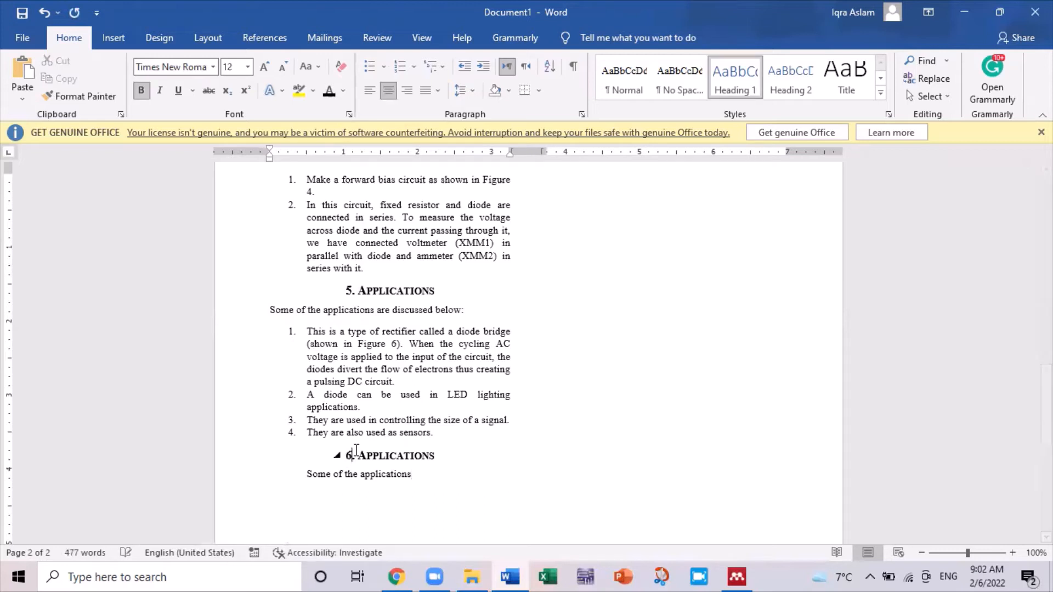
{"action": "key", "text": "Right"}
{"action": "key", "text": "Right"}
{"action": "key", "text": "shift+Right"}
{"action": "key", "text": "shift+Right"}
{"action": "key", "text": "shift+Right"}
{"action": "key", "text": "shift+Right"}
{"action": "key", "text": "shift+Right"}
{"action": "key", "text": "shift+Right"}
{"action": "key", "text": "shift+Right"}
{"action": "key", "text": "shift+Right"}
{"action": "key", "text": "shift+Right"}
{"action": "key", "text": "shift+Right"}
{"action": "key", "text": "shift+Right"}
{"action": "key", "text": "shift+Right"}
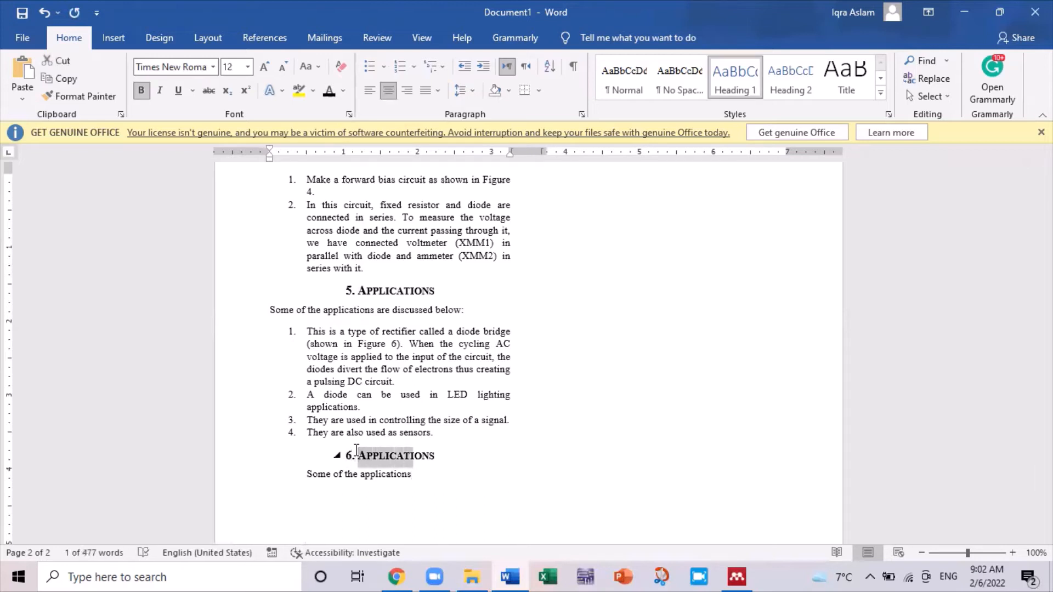
{"action": "type", "text": "Concl"}
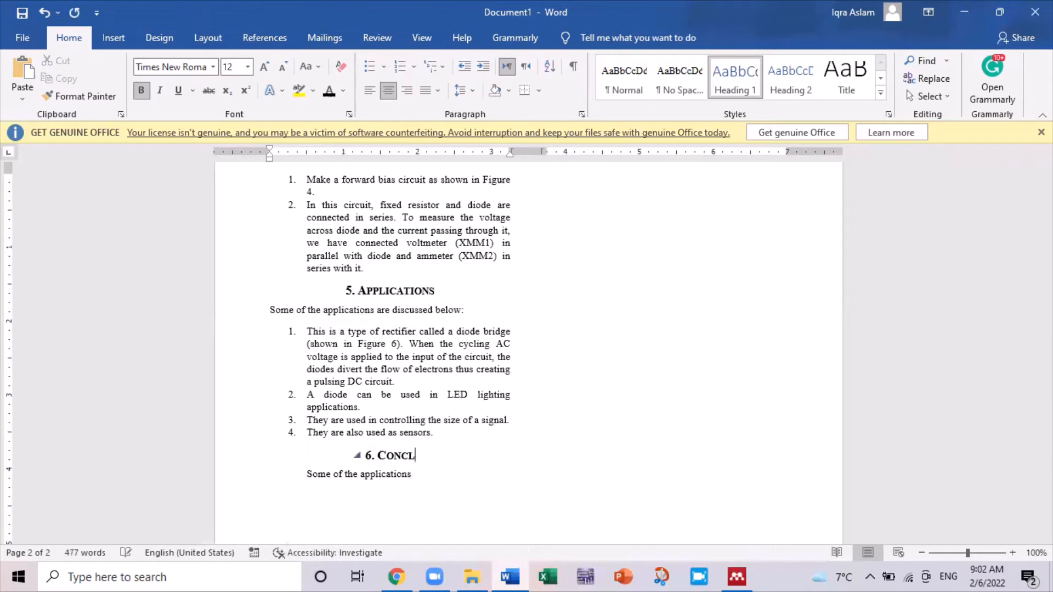
{"action": "type", "text": "usion"}
{"action": "key", "text": "Right"}
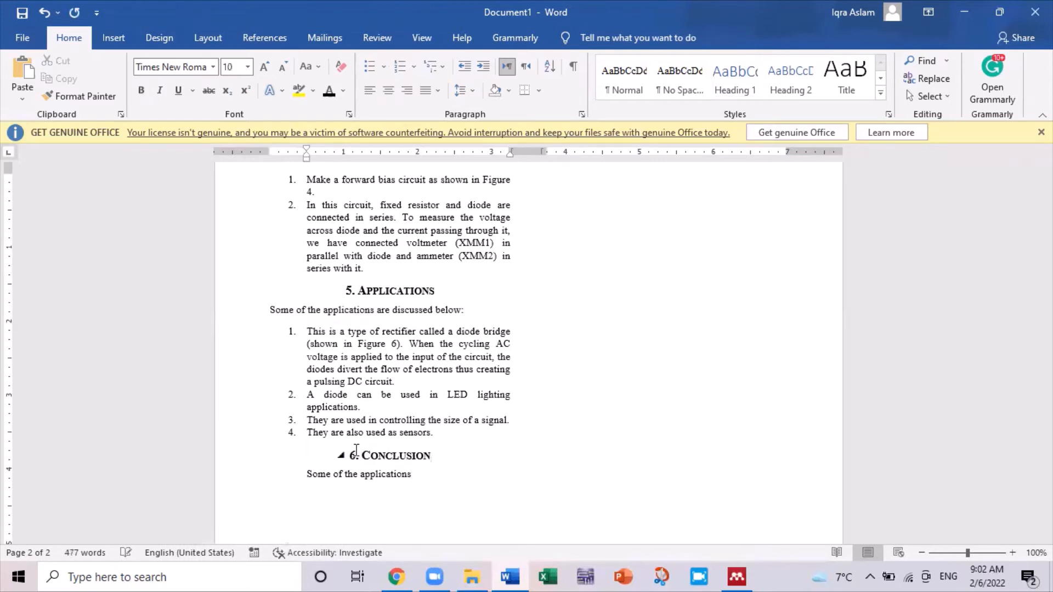
Replace the leftover line under the Conclusion heading with "Hence, the characteristics of the diode has been successfully studied."
{"action": "key", "text": "shift+End"}
{"action": "key", "text": "BackSpace"}
{"action": "key", "text": "BackSpace"}
{"action": "type", "text": "H"}
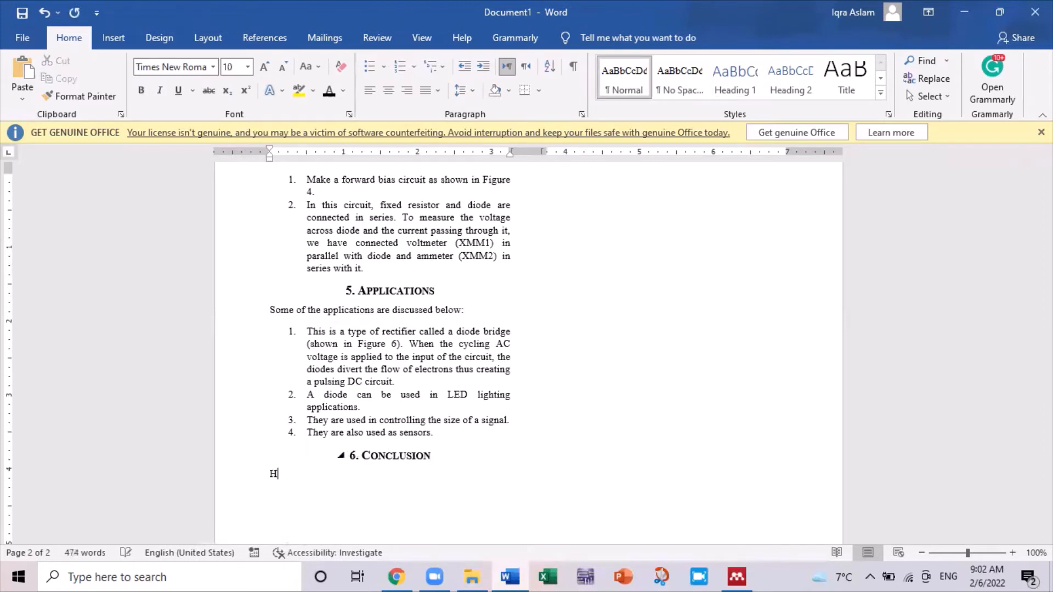
{"action": "type", "text": "ence, th"}
{"action": "type", "text": "e dio"}
{"action": "key", "text": "BackSpace"}
{"action": "key", "text": "BackSpace"}
{"action": "key", "text": "BackSpace"}
{"action": "type", "text": "first"}
{"action": "key", "text": "BackSpace"}
{"action": "key", "text": "BackSpace"}
{"action": "key", "text": "BackSpace"}
{"action": "key", "text": "BackSpace"}
{"action": "type", "text": "characteristics of d"}
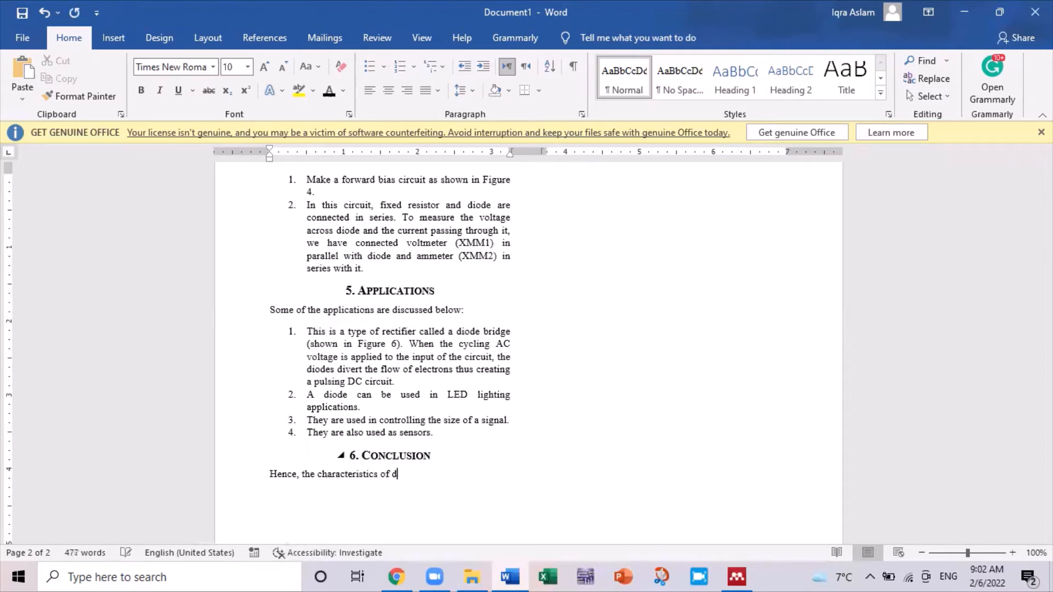
{"action": "key", "text": "BackSpace"}
{"action": "type", "text": "the diode has ver"}
{"action": "key", "text": "BackSpace"}
{"action": "key", "text": "BackSpace"}
{"action": "key", "text": "BackSpace"}
{"action": "type", "text": "been on"}
{"action": "key", "text": "BackSpace"}
{"action": "key", "text": "BackSpace"}
{"action": "key", "text": "BackSpace"}
{"action": "key", "text": "BackSpace"}
{"action": "key", "text": "BackSpace"}
{"action": "type", "text": "en successfu"}
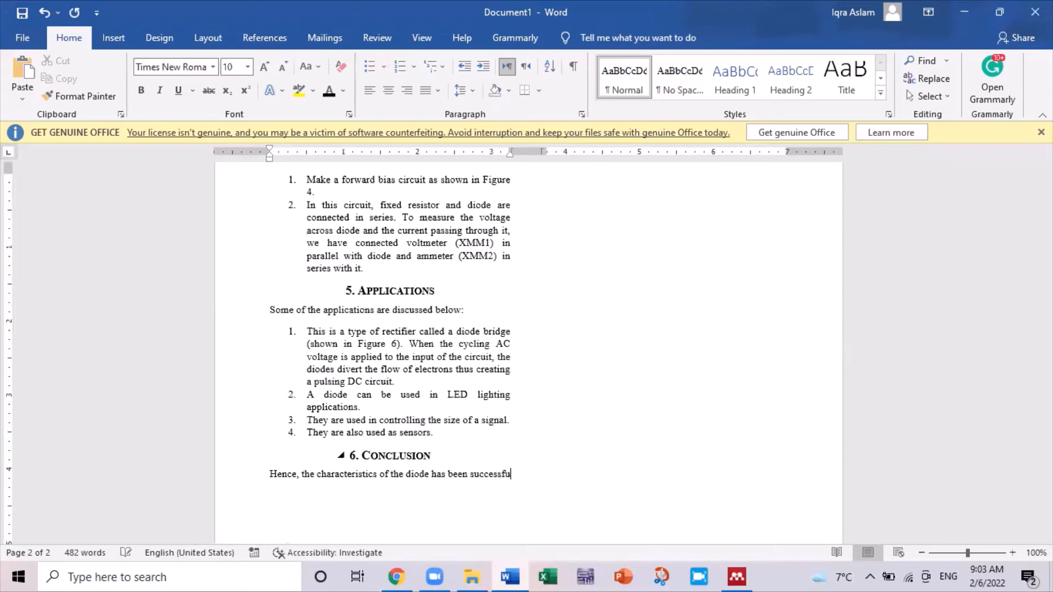
{"action": "type", "text": "lly studied"}
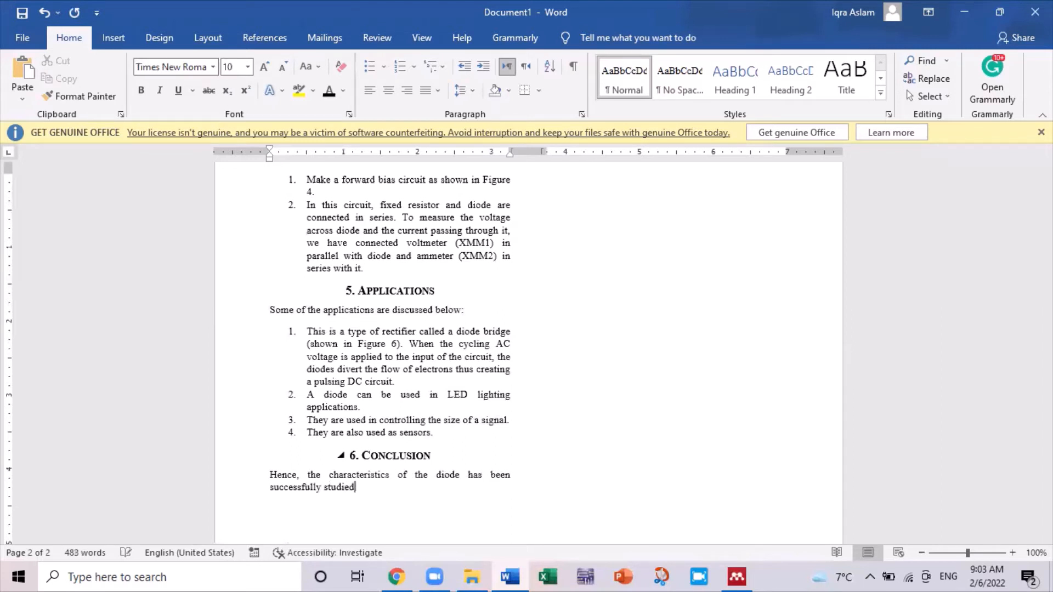
{"action": "type", "text": "."}
{"action": "left_click", "coordinate": [352, 455]}
{"action": "key", "text": "shift+Right"}
{"action": "key", "text": "shift+Right"}
{"action": "key", "text": "shift+Right"}
{"action": "key", "text": "shift+Right"}
{"action": "key", "text": "shift+Right"}
{"action": "key", "text": "shift+Right"}
{"action": "key", "text": "shift+Right"}
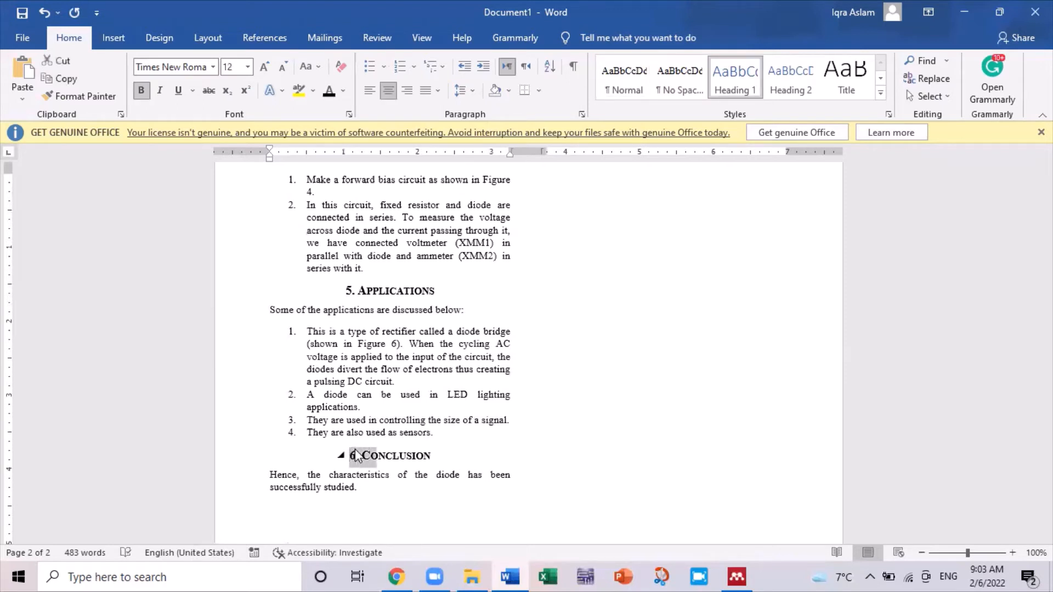
{"action": "key", "text": "shift+Right"}
{"action": "key", "text": "ctrl+End"}
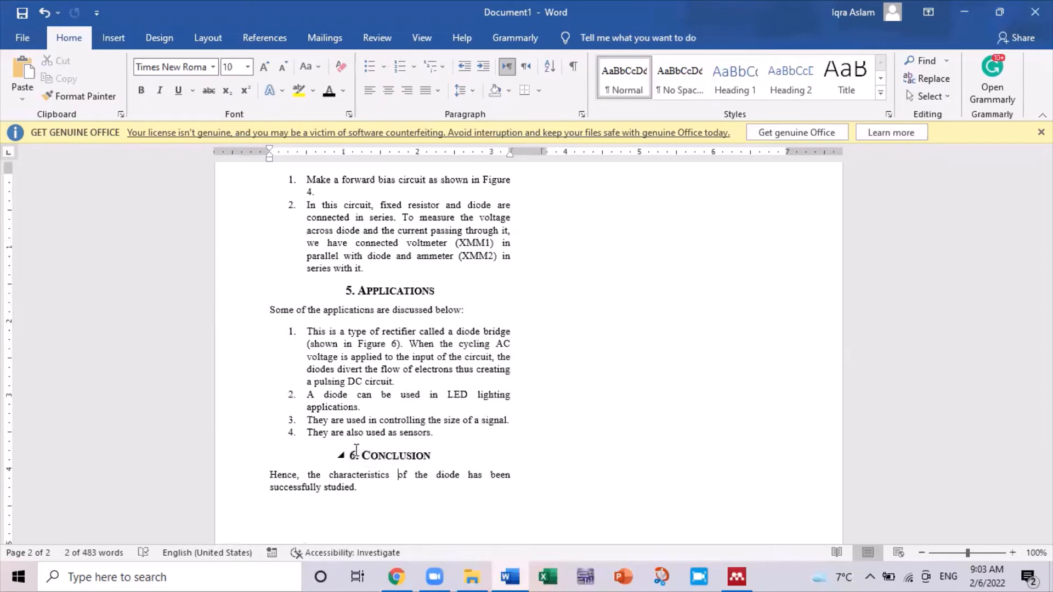
{"action": "key", "text": "Return"}
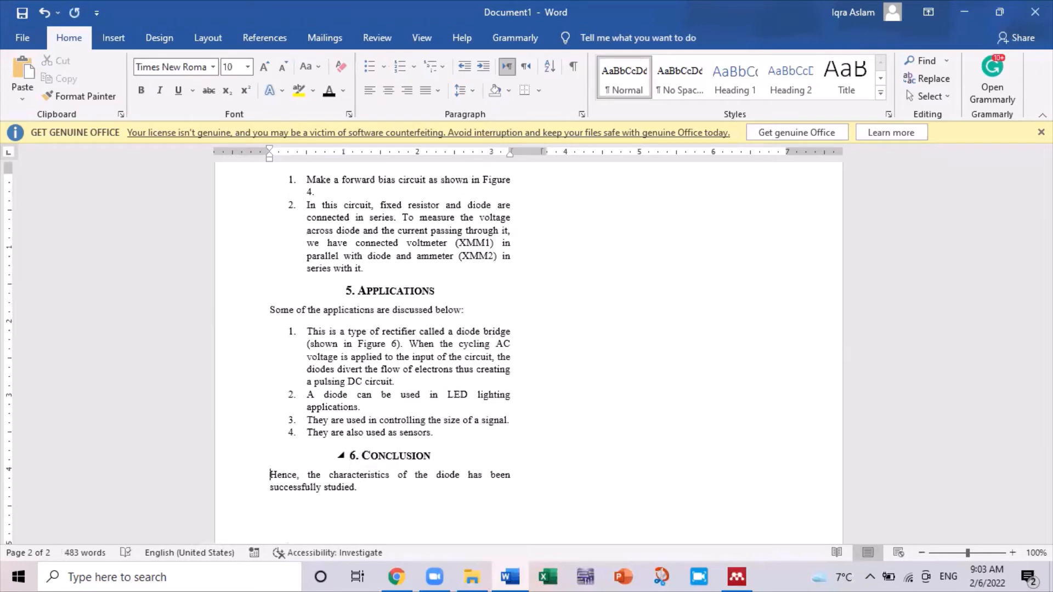
Copy the Conclusion heading, paste it below the conclusion sentence, and delete the stray "He" copied with it
{"action": "key", "text": "Up"}
{"action": "key", "text": "shift+Down"}
{"action": "key", "text": "shift+Right"}
{"action": "key", "text": "shift+Right"}
{"action": "key", "text": "ctrl+c"}
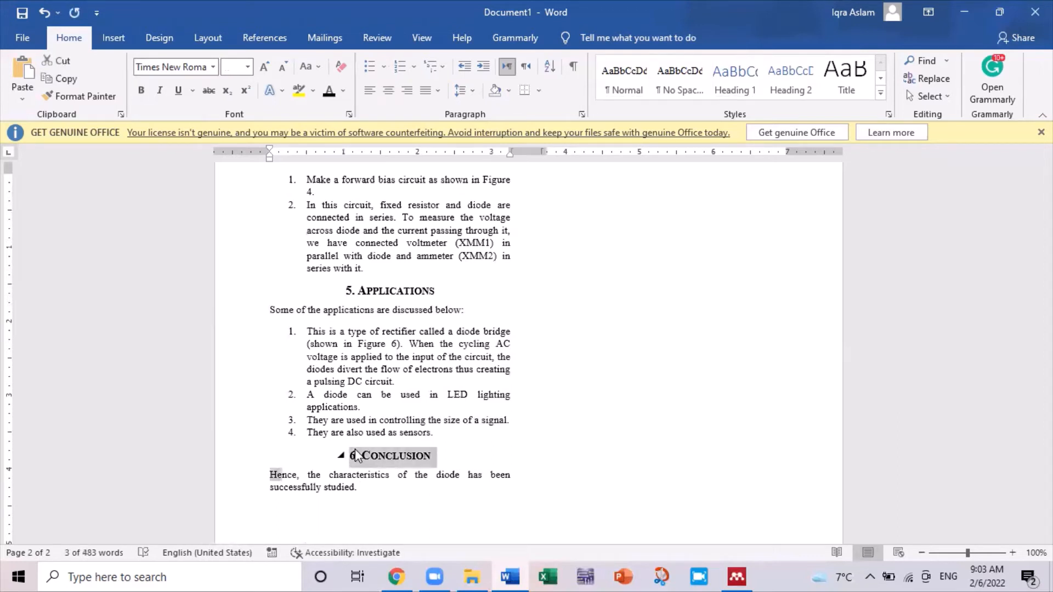
{"action": "key", "text": "Down"}
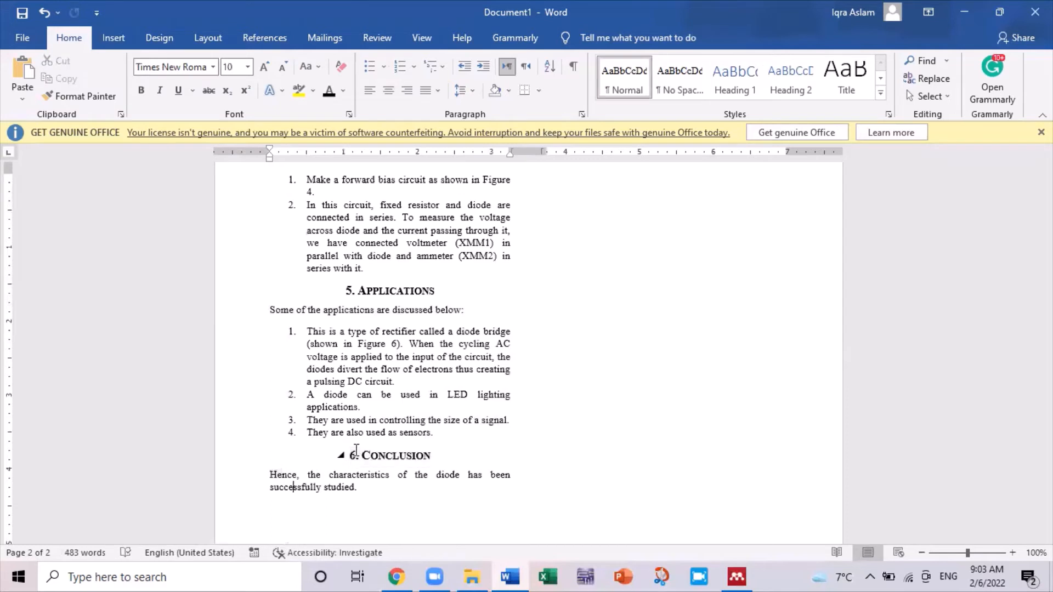
{"action": "key", "text": "Right"}
{"action": "key", "text": "Right"}
{"action": "key", "text": "Right"}
{"action": "key", "text": "Right"}
{"action": "key", "text": "Right"}
{"action": "key", "text": "Right"}
{"action": "key", "text": "Right"}
{"action": "key", "text": "Return"}
{"action": "key", "text": "ctrl+v"}
{"action": "key", "text": "BackSpace"}
{"action": "key", "text": "BackSpace"}
{"action": "key", "text": "BackSpace"}
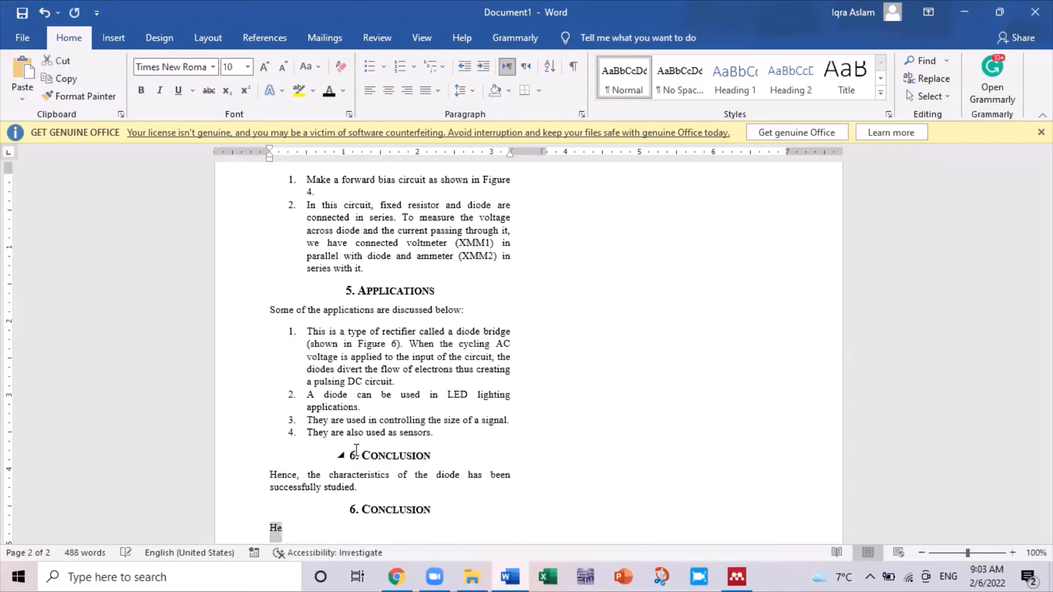
Delete the number "6." from the copied heading at the end of the document
{"action": "key", "text": "Left"}
{"action": "key", "text": "Left"}
{"action": "key", "text": "Left"}
{"action": "key", "text": "Left"}
{"action": "key", "text": "Left"}
{"action": "key", "text": "Left"}
{"action": "key", "text": "Left"}
{"action": "key", "text": "Left"}
{"action": "key", "text": "Left"}
{"action": "key", "text": "Left"}
{"action": "key", "text": "Left"}
{"action": "key", "text": "Left"}
{"action": "key", "text": "Left"}
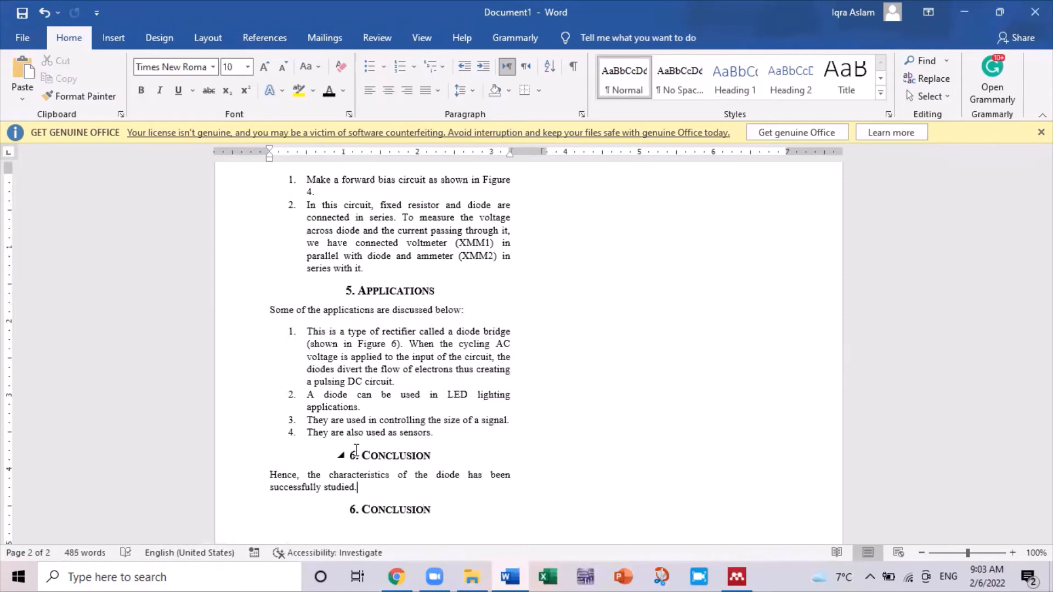
{"action": "key", "text": "Right"}
{"action": "key", "text": "shift+Right"}
{"action": "key", "text": "shift+Right"}
{"action": "key", "text": "shift+Right"}
{"action": "key", "text": "Delete"}
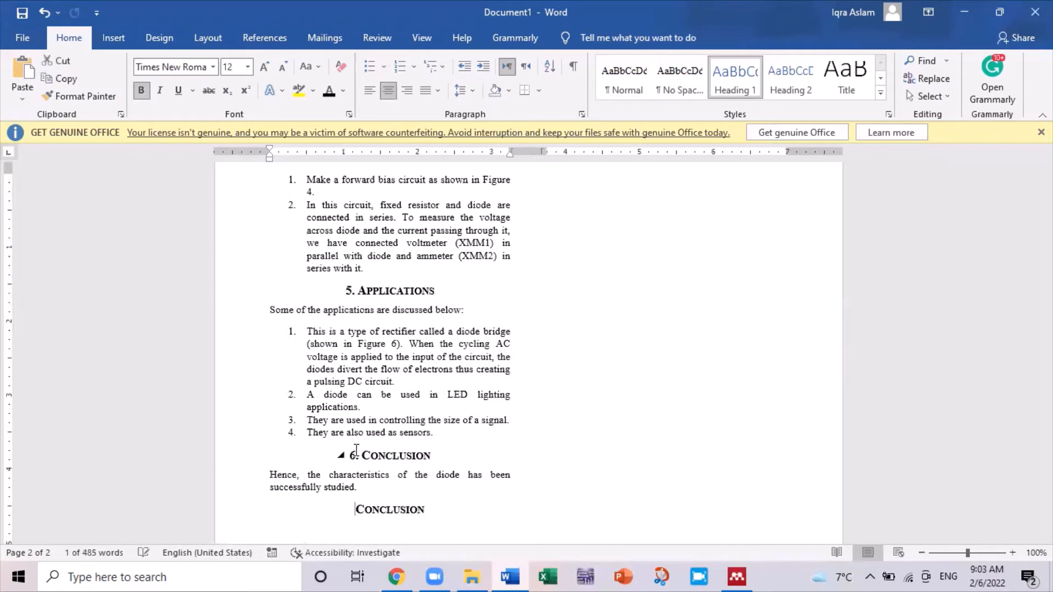
Replace the unnumbered heading's title with "References" and start an empty Normal-style line below it
{"action": "key", "text": "shift+Right"}
{"action": "key", "text": "shift+Right"}
{"action": "key", "text": "shift+Right"}
{"action": "key", "text": "shift+Right"}
{"action": "key", "text": "shift+Right"}
{"action": "key", "text": "shift+Right"}
{"action": "key", "text": "shift+Right"}
{"action": "key", "text": "shift+Right"}
{"action": "key", "text": "shift+Right"}
{"action": "key", "text": "shift+Right"}
{"action": "key", "text": "shift+Right"}
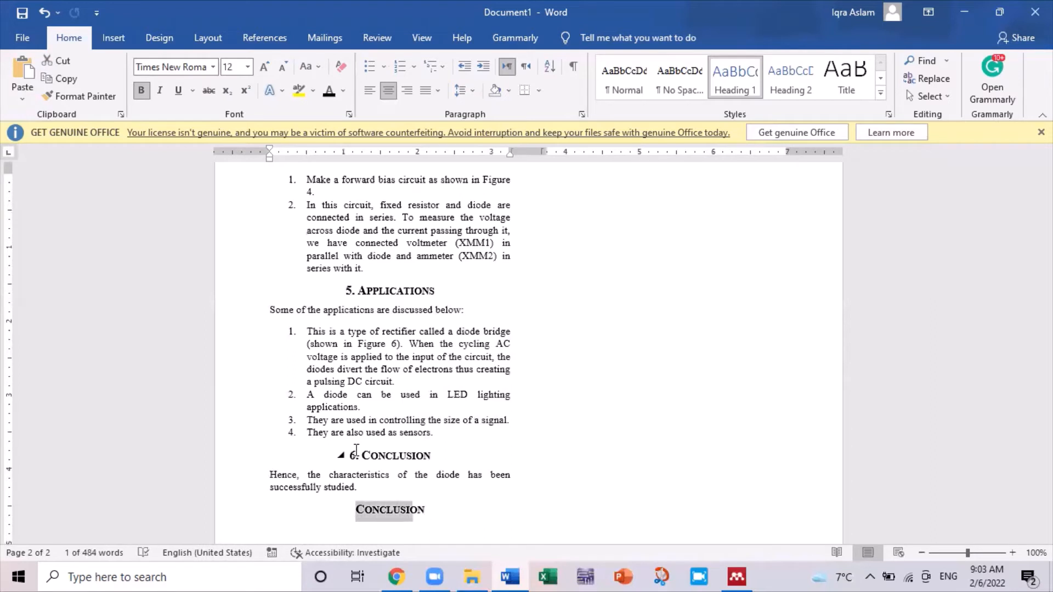
{"action": "type", "text": "Re"}
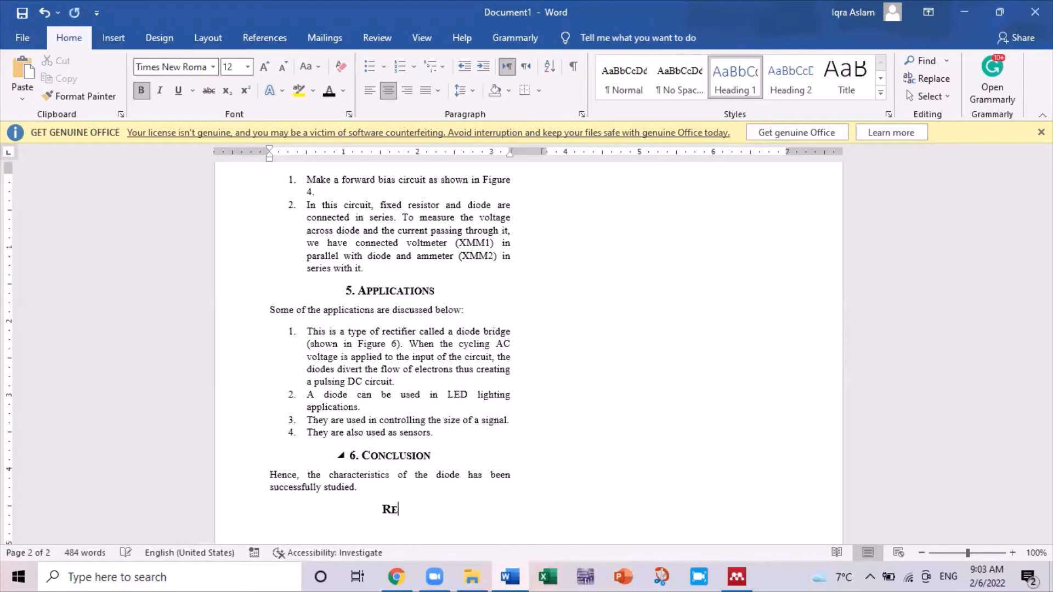
{"action": "type", "text": "ferences"}
{"action": "key", "text": "ctrl+shift+n"}
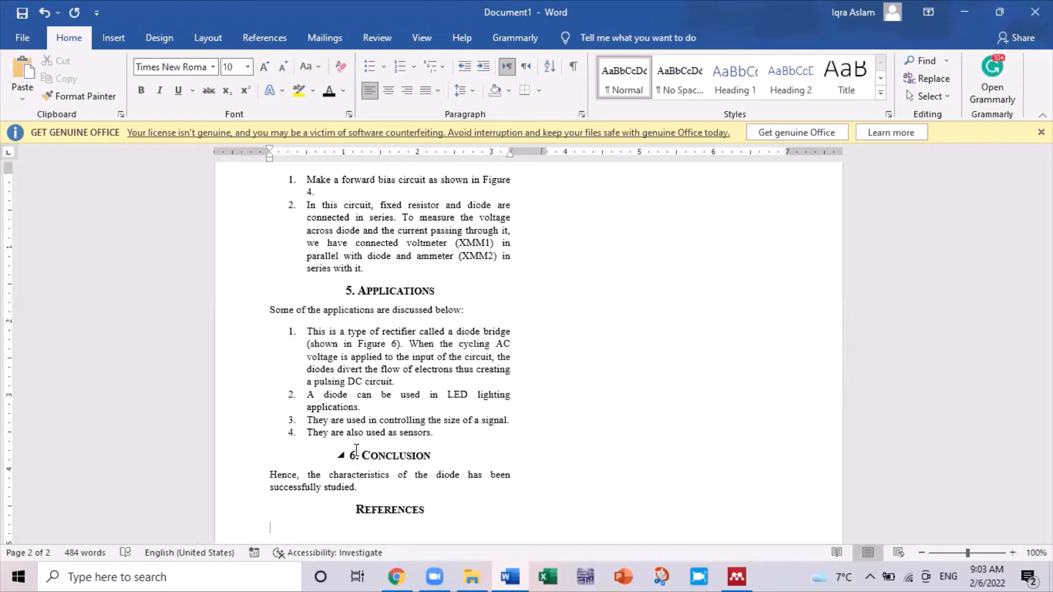
Switch to Chrome and search Google in a new tab for "v/i characteristics of pn junction diode"
{"action": "key", "text": "alt+Tab"}
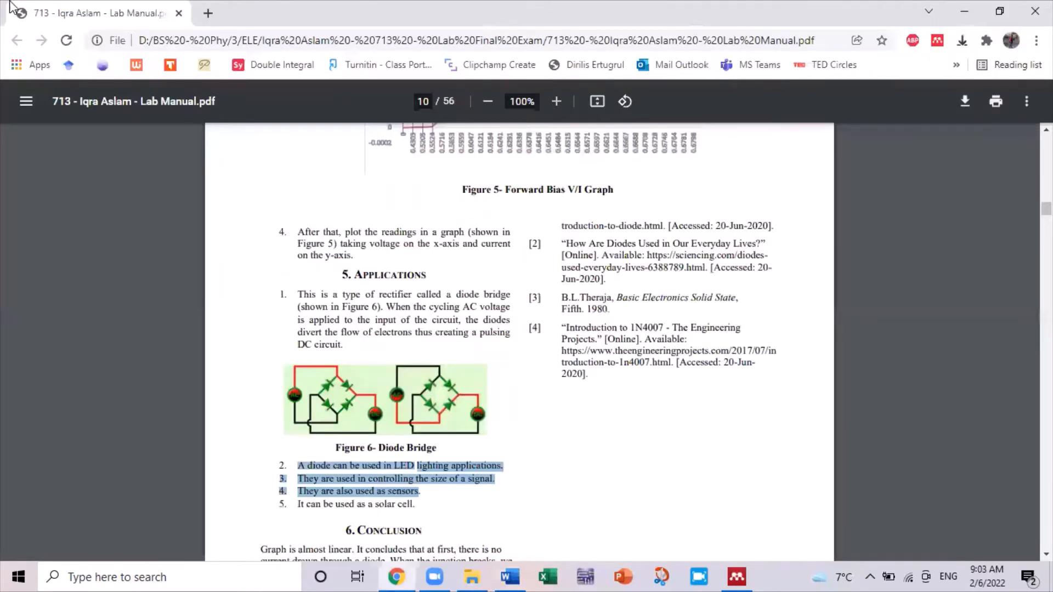
{"action": "left_click", "coordinate": [208, 13]}
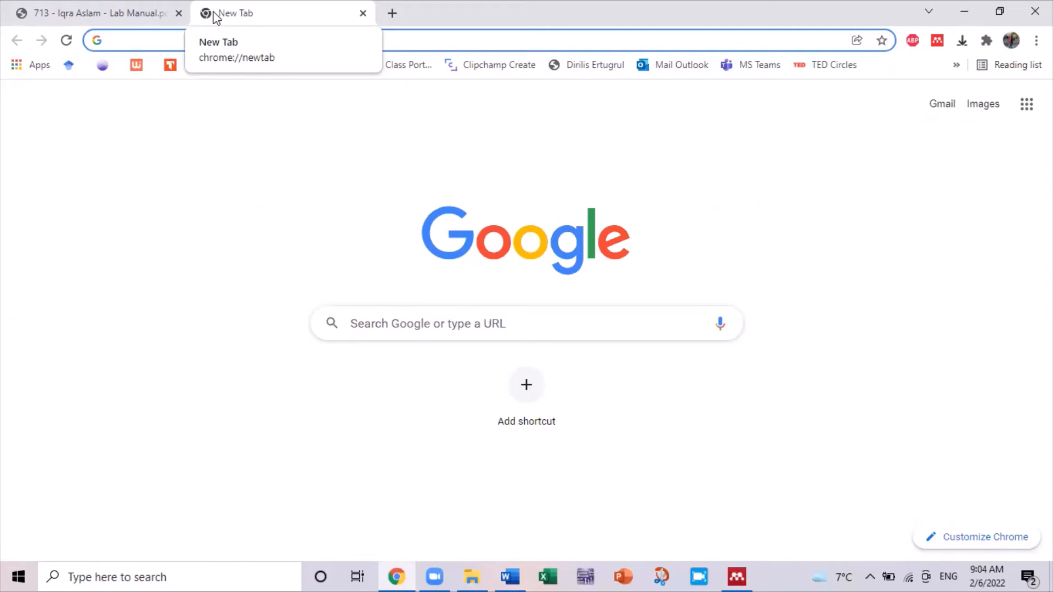
{"action": "type", "text": "v"}
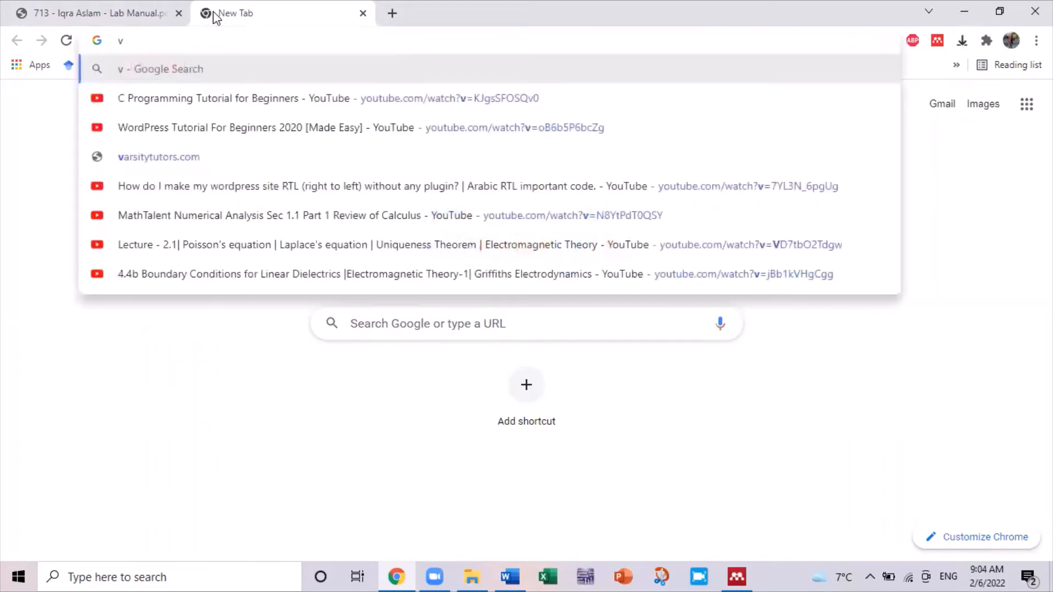
{"action": "type", "text": "/i ch"}
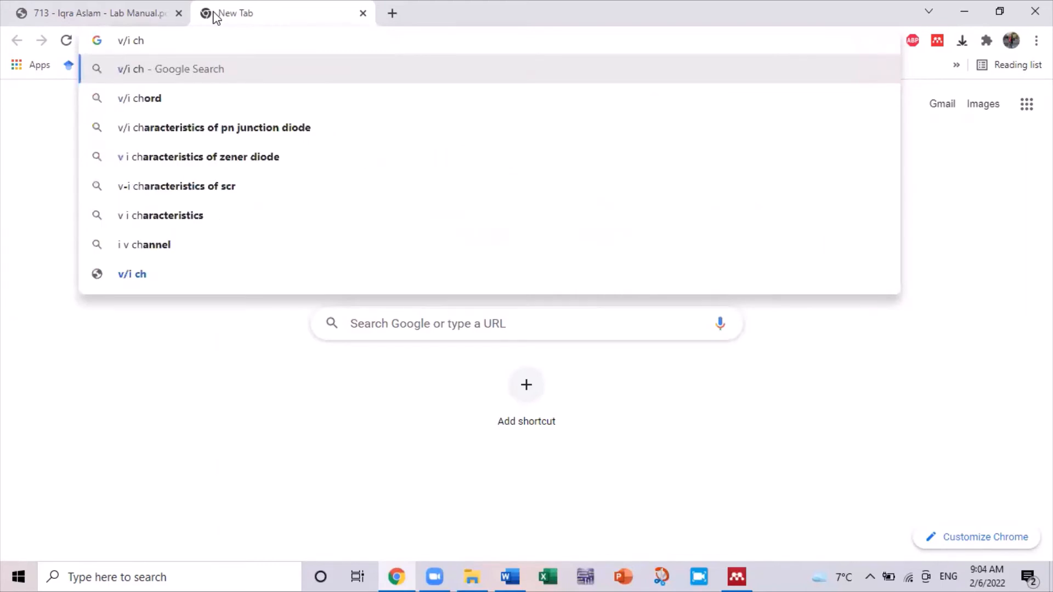
{"action": "key", "text": "BackSpace"}
{"action": "type", "text": "arac"}
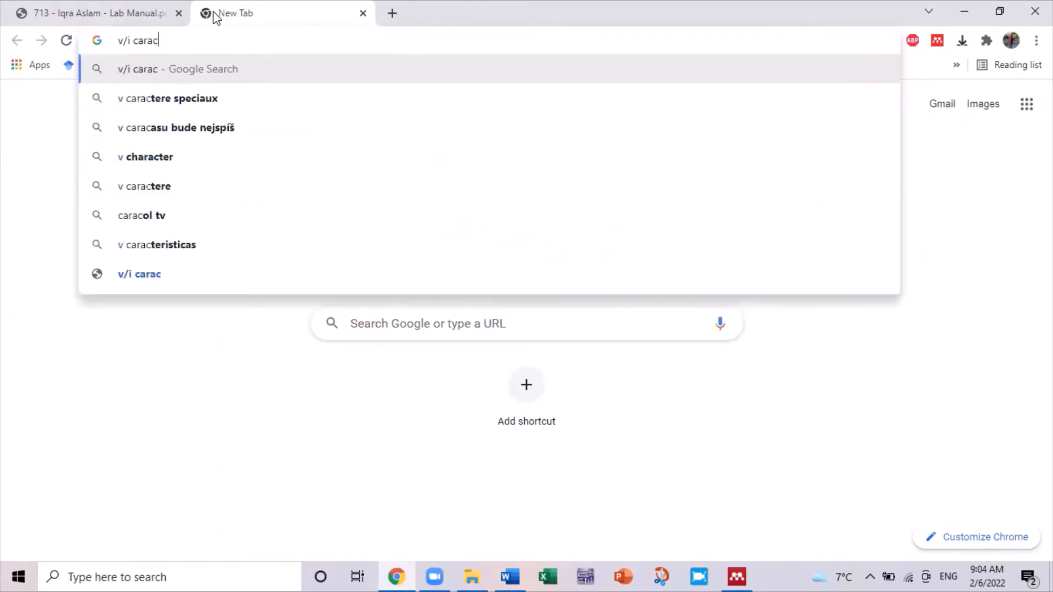
{"action": "key", "text": "BackSpace"}
{"action": "key", "text": "BackSpace"}
{"action": "key", "text": "BackSpace"}
{"action": "key", "text": "BackSpace"}
{"action": "type", "text": "harac"}
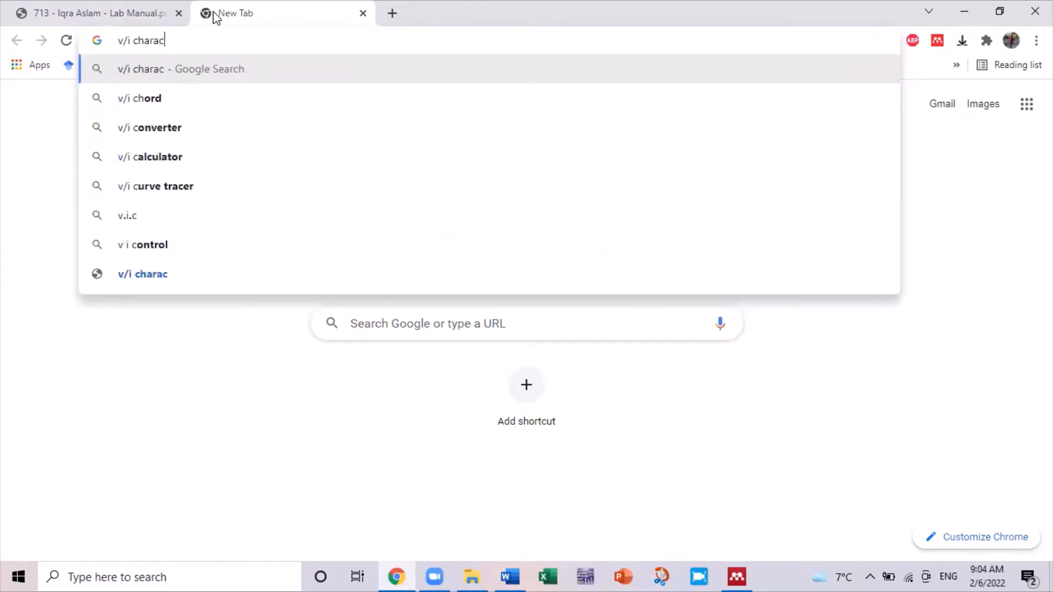
{"action": "type", "text": "ter"}
{"action": "key", "text": "Down"}
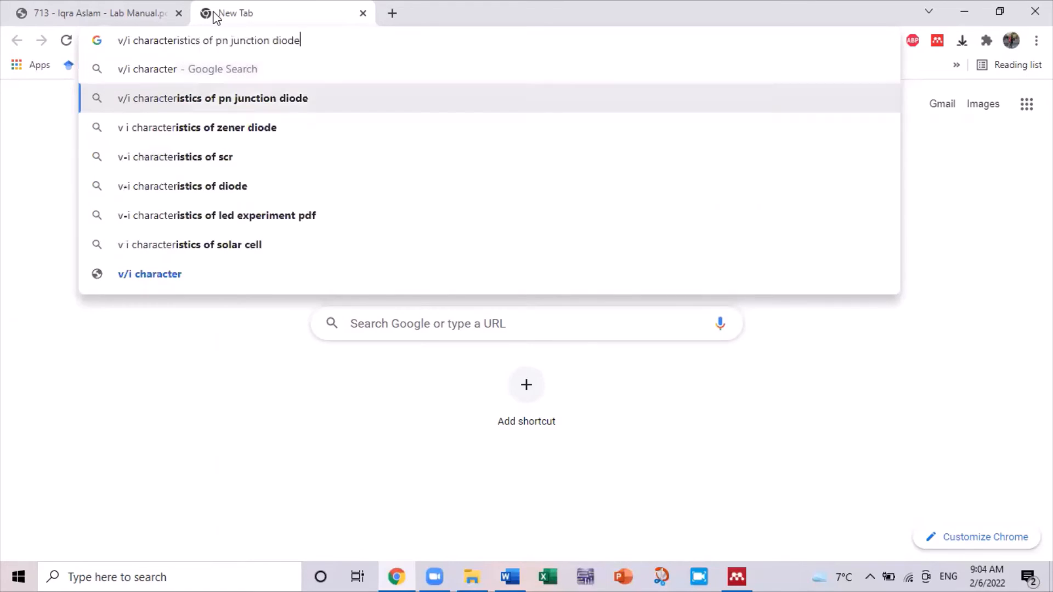
{"action": "key", "text": "Return"}
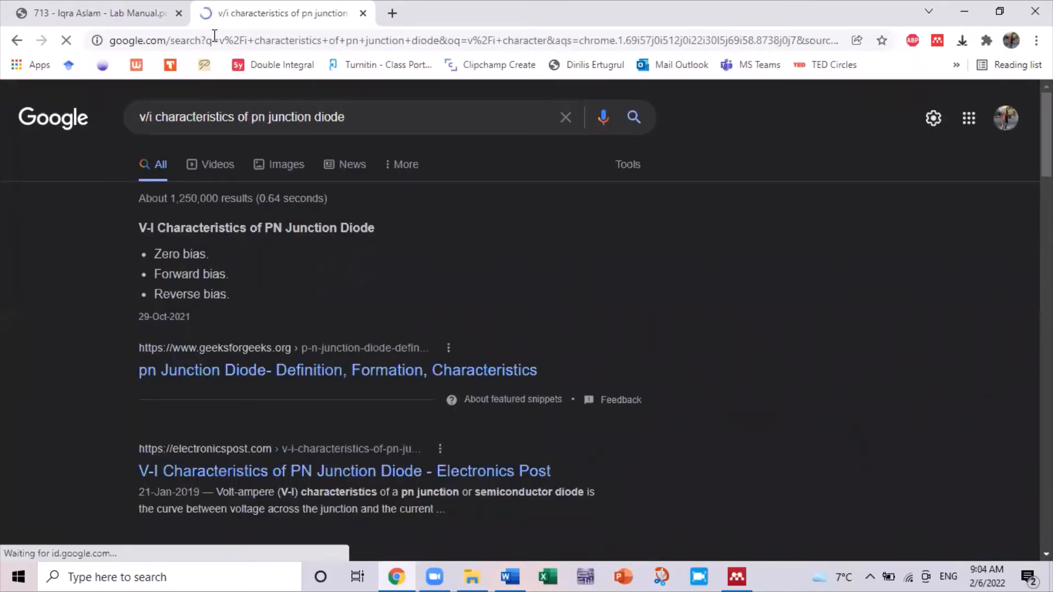
Open the GeeksforGeeks, Electronics Post and Byjus search results about the PN junction diode in separate new tabs
{"action": "right_click", "coordinate": [289, 353]}
{"action": "left_click", "coordinate": [307, 363]}
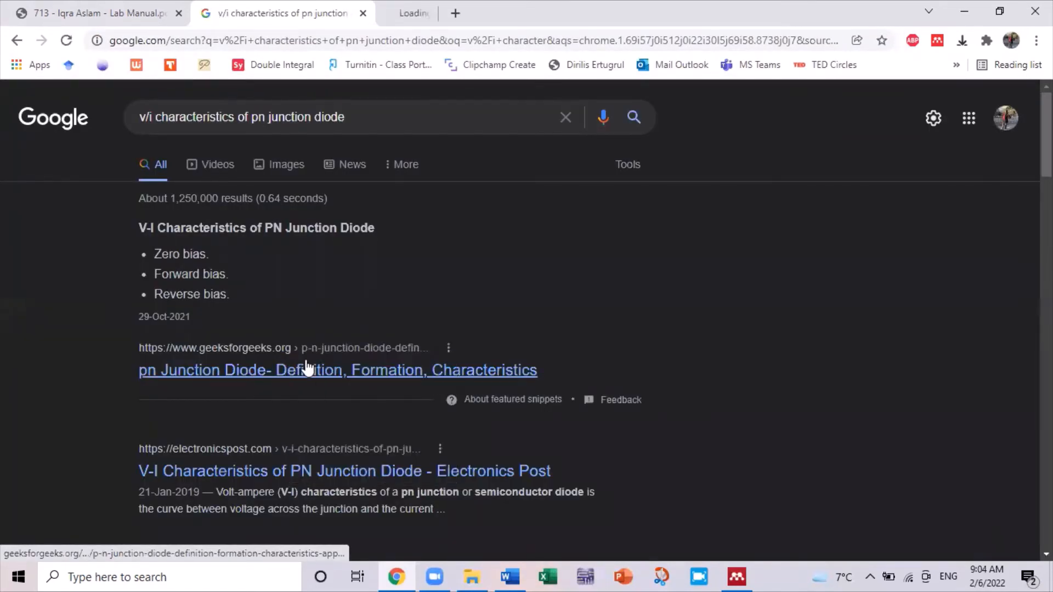
{"action": "scroll", "coordinate": [305, 368], "scroll_direction": "down", "scroll_amount": 1}
{"action": "scroll", "coordinate": [960, 214], "scroll_direction": "down", "scroll_amount": 2}
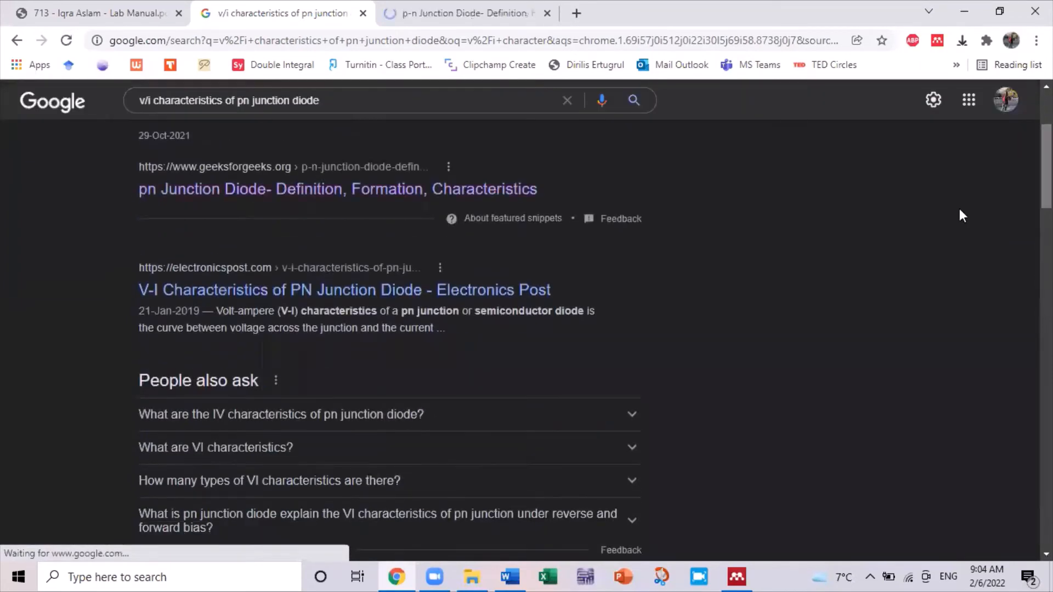
{"action": "right_click", "coordinate": [457, 290]}
{"action": "left_click", "coordinate": [475, 294]}
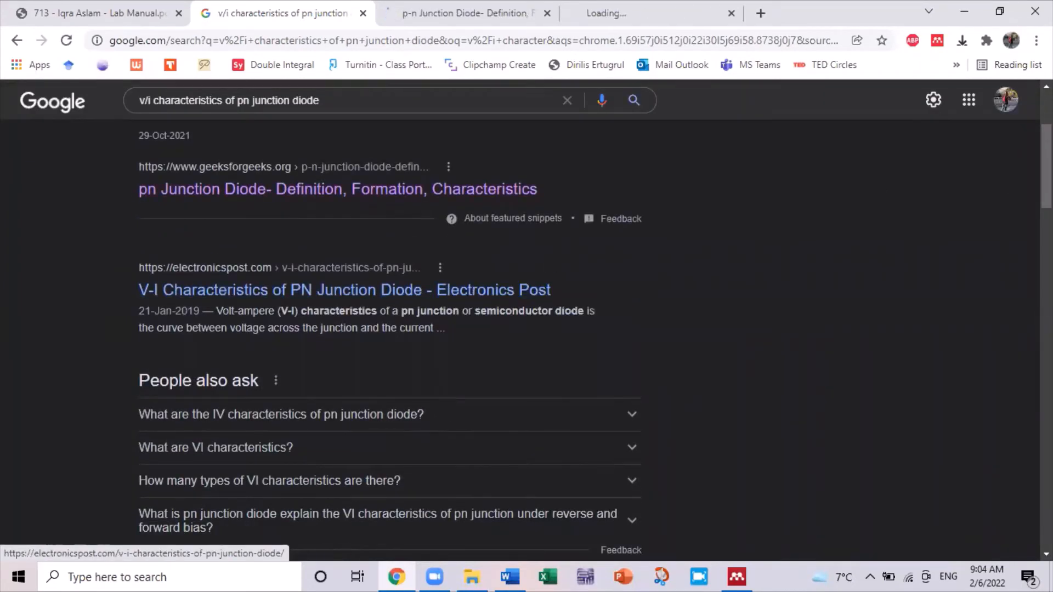
{"action": "scroll", "coordinate": [429, 382], "scroll_direction": "down", "scroll_amount": 4}
{"action": "right_click", "coordinate": [429, 382]}
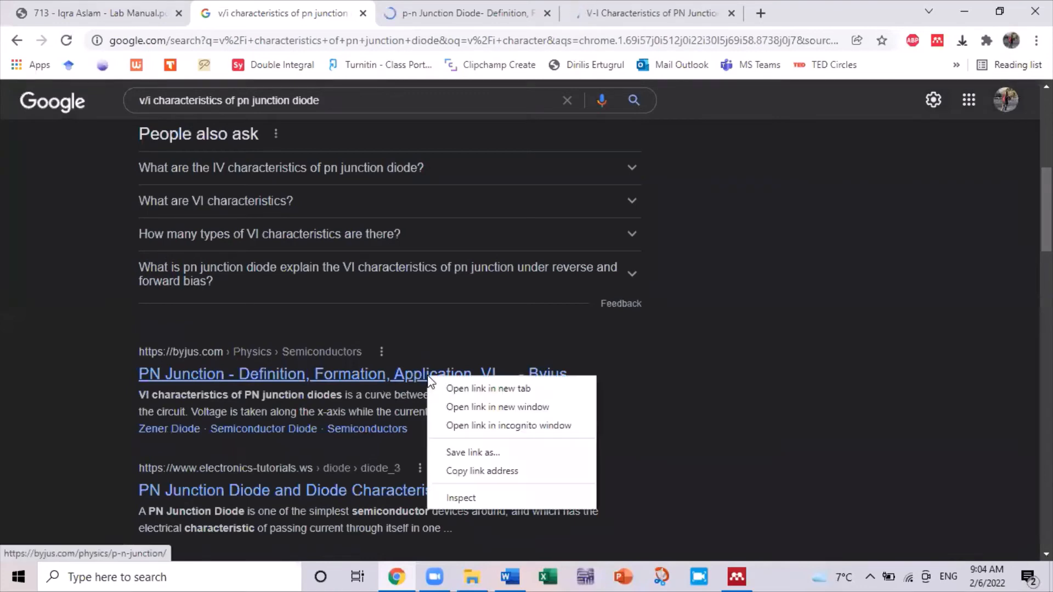
{"action": "left_click", "coordinate": [449, 390]}
Add the GeeksforGeeks p-n junction diode page to My Library with the Mendeley web importer
{"action": "left_click", "coordinate": [411, 11]}
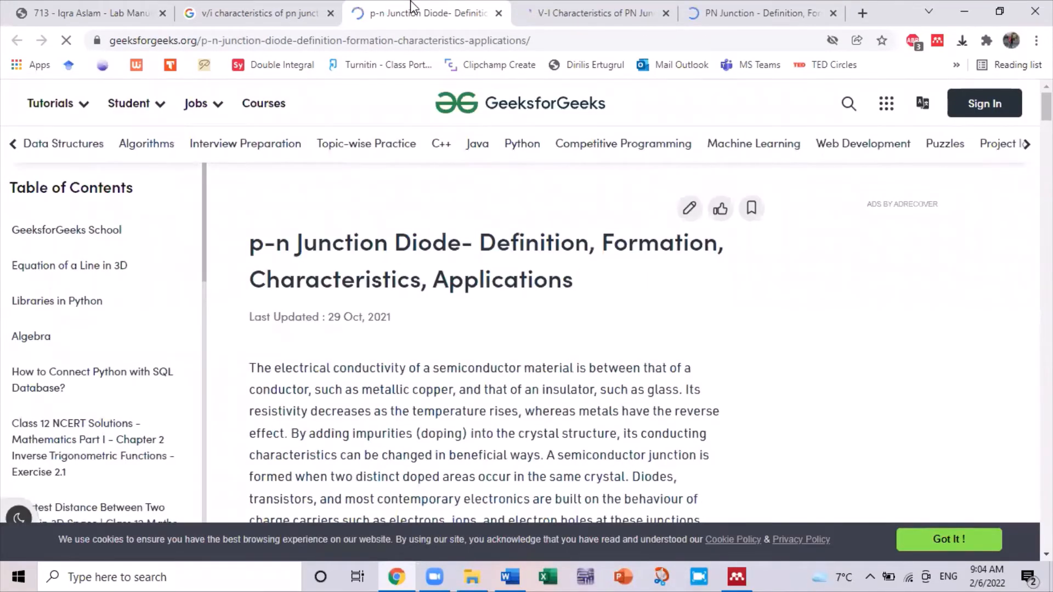
{"action": "left_click", "coordinate": [937, 41]}
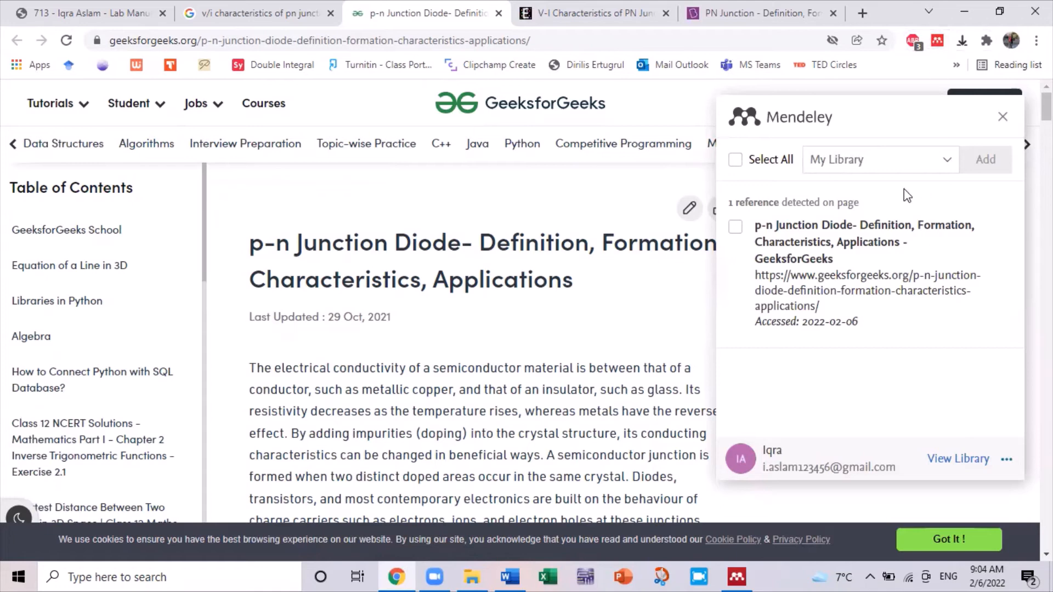
{"action": "left_click", "coordinate": [736, 160]}
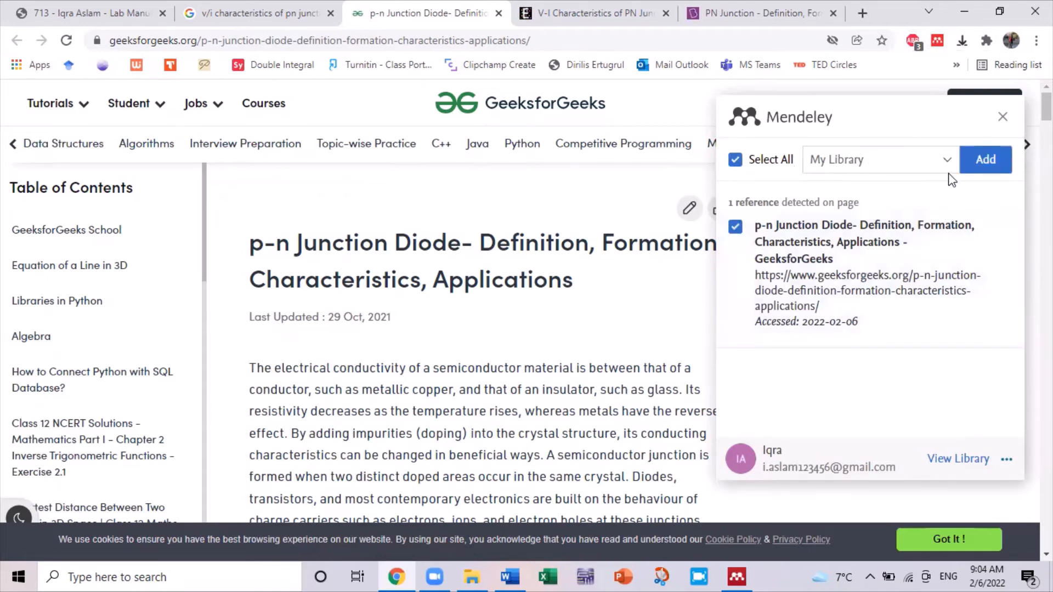
{"action": "left_click", "coordinate": [967, 164]}
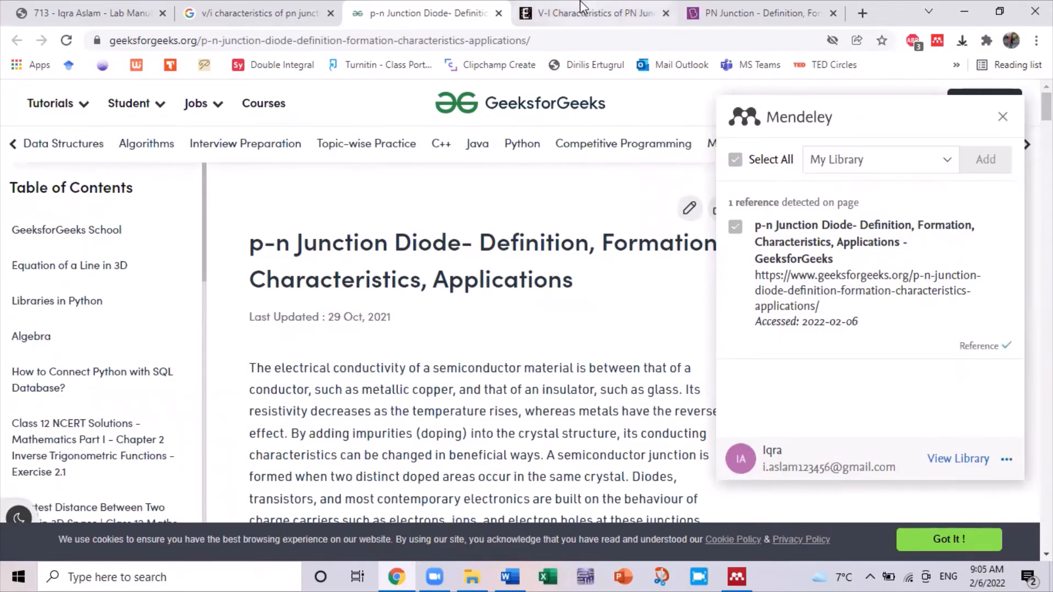
Save the Electronics Post V-I characteristics page as a reference in Mendeley's My Library
{"action": "left_click", "coordinate": [584, 11]}
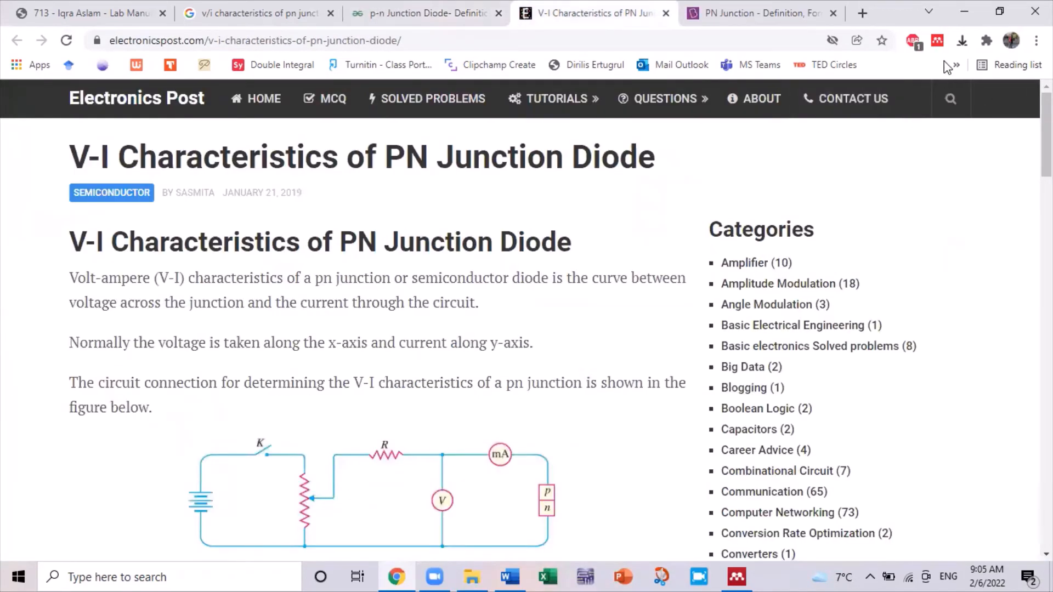
{"action": "left_click", "coordinate": [937, 40]}
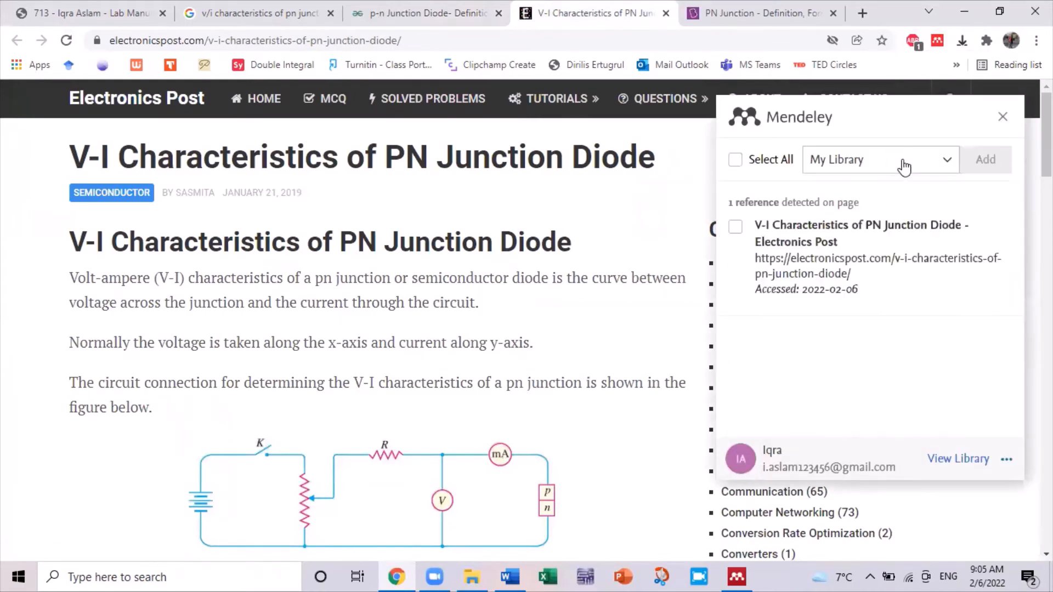
{"action": "left_click", "coordinate": [768, 162]}
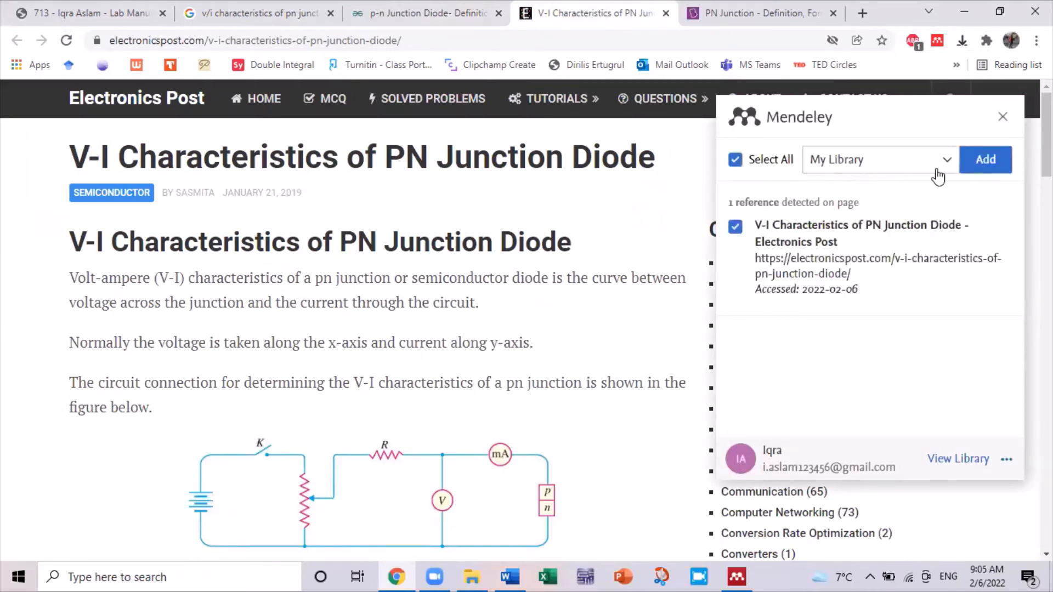
{"action": "left_click", "coordinate": [986, 160]}
Import the BYJU'S PN Junction page's reference into Mendeley's My Library
{"action": "left_click", "coordinate": [735, 13]}
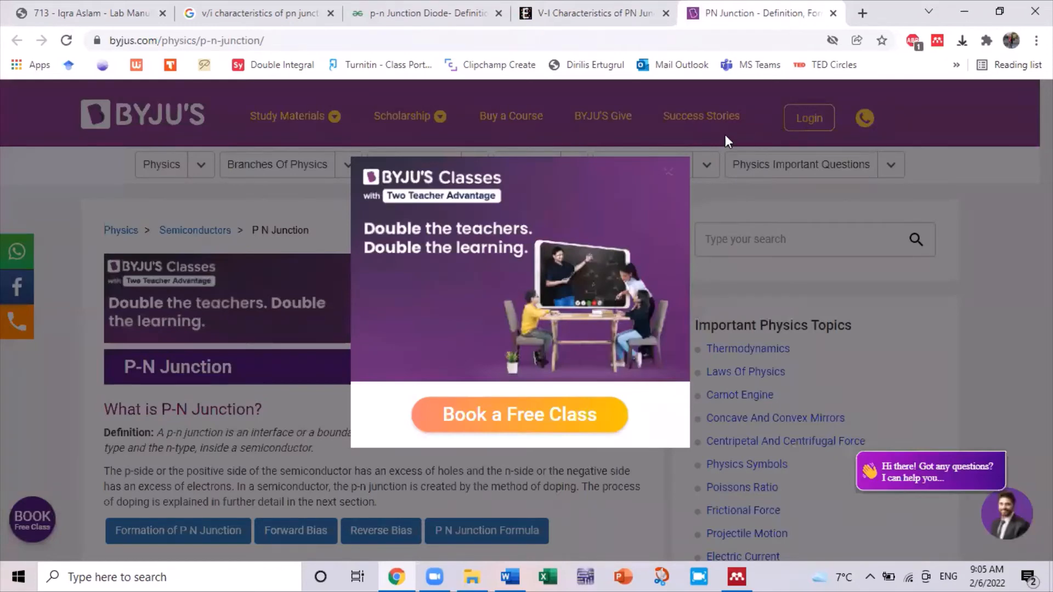
{"action": "left_click", "coordinate": [938, 40]}
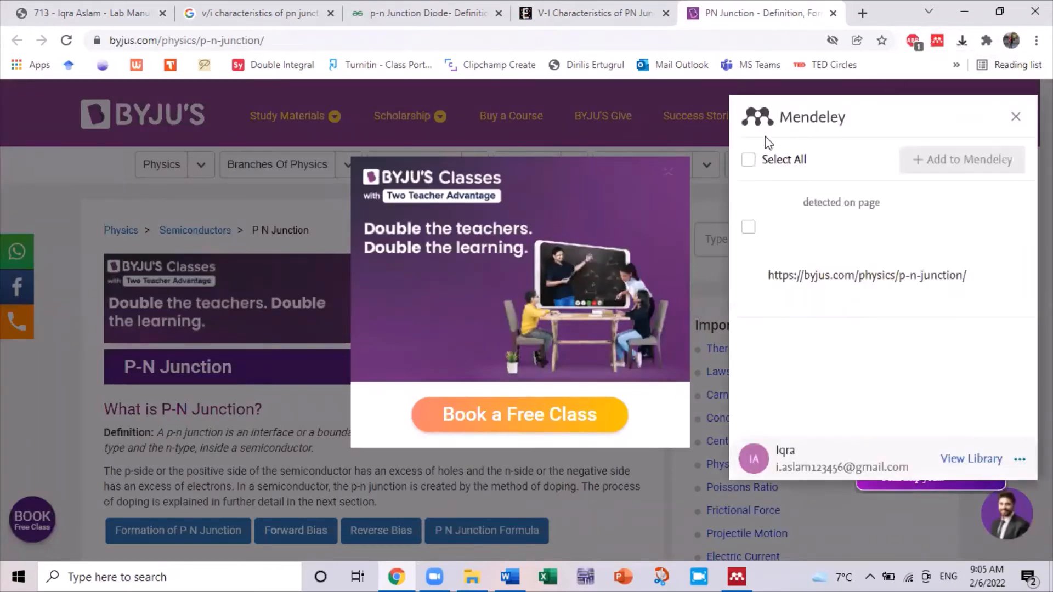
{"action": "left_click", "coordinate": [749, 160]}
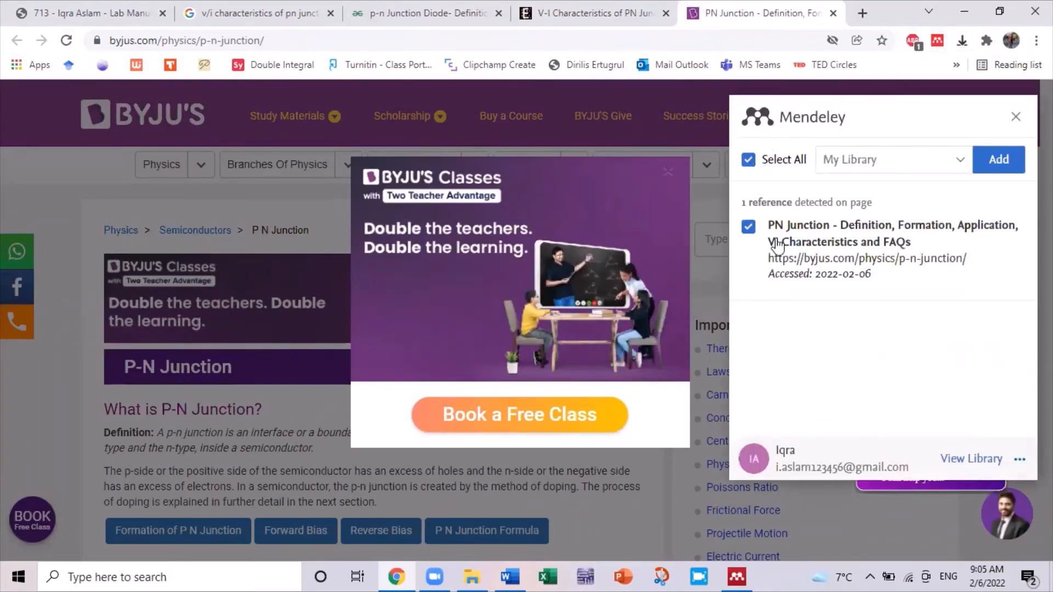
{"action": "left_click", "coordinate": [980, 163]}
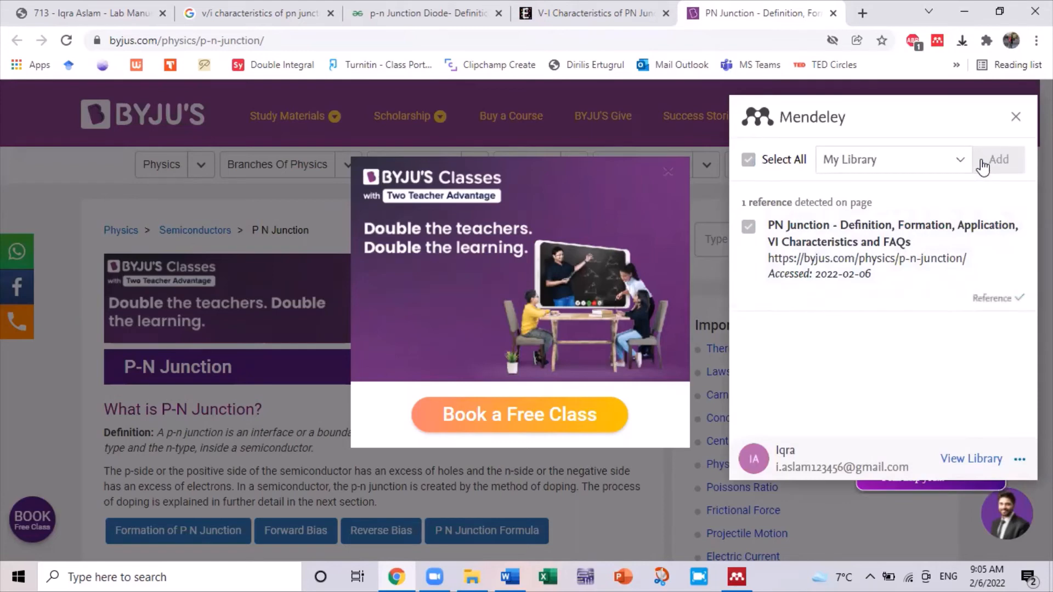
Return to the Word report, choose IEEE as the Mendeley citation style, and close the Citation Styles dialog
{"action": "left_click", "coordinate": [966, 10]}
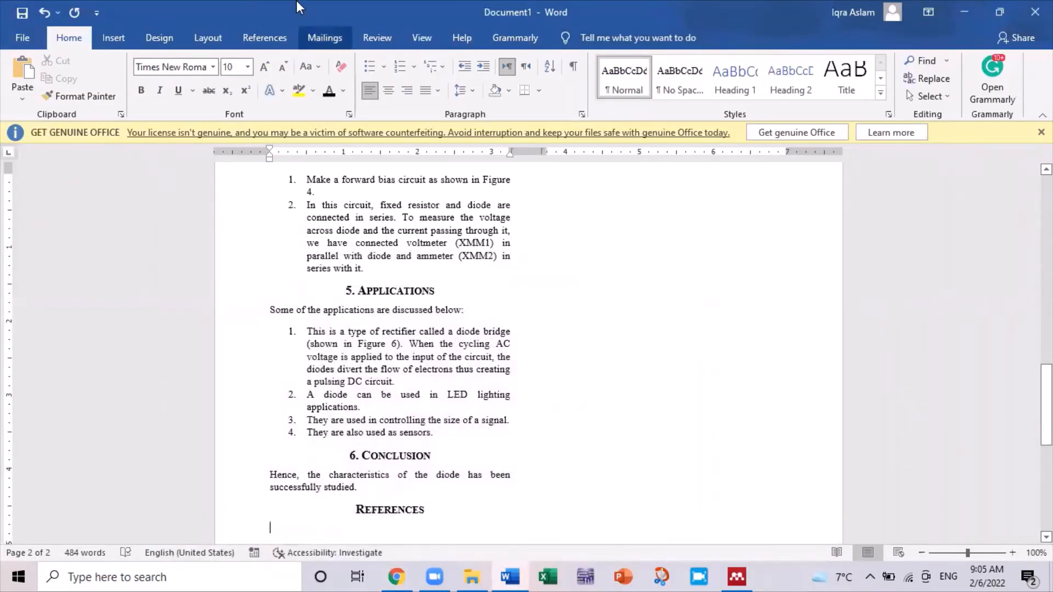
{"action": "left_click", "coordinate": [265, 38]}
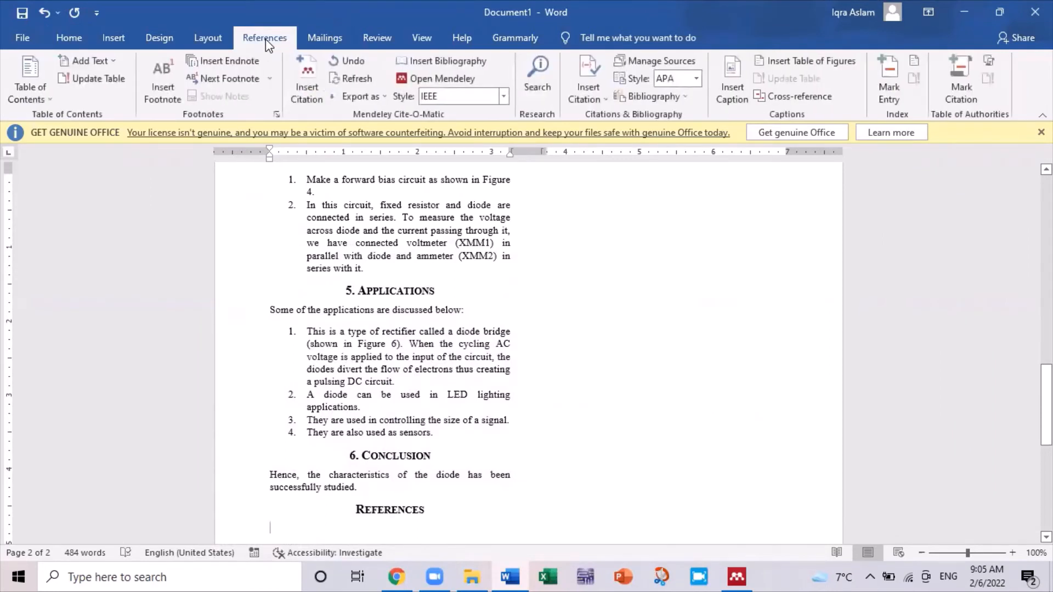
{"action": "left_click", "coordinate": [503, 97]}
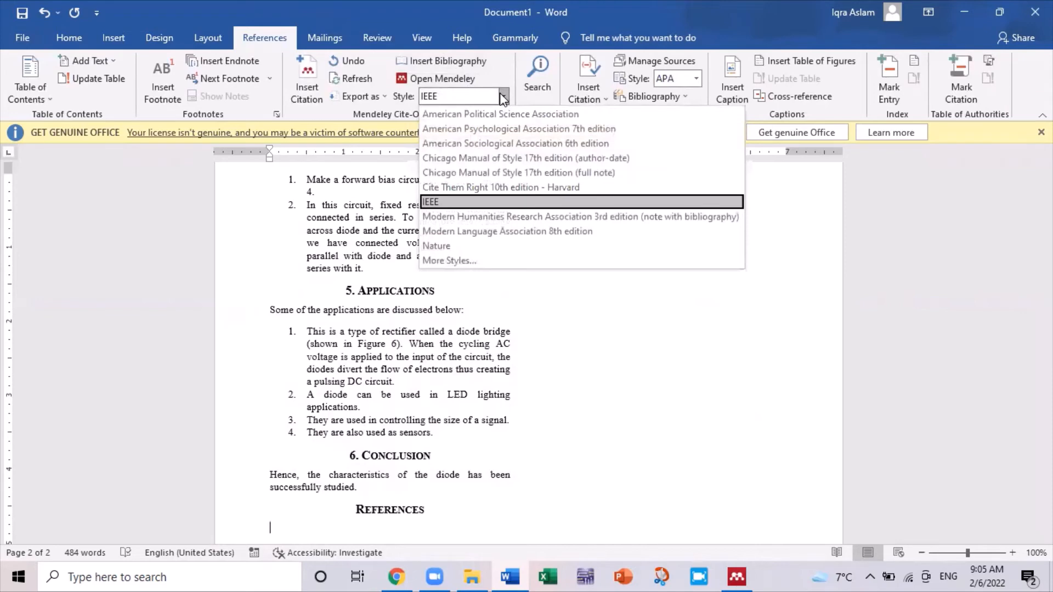
{"action": "left_click", "coordinate": [499, 199]}
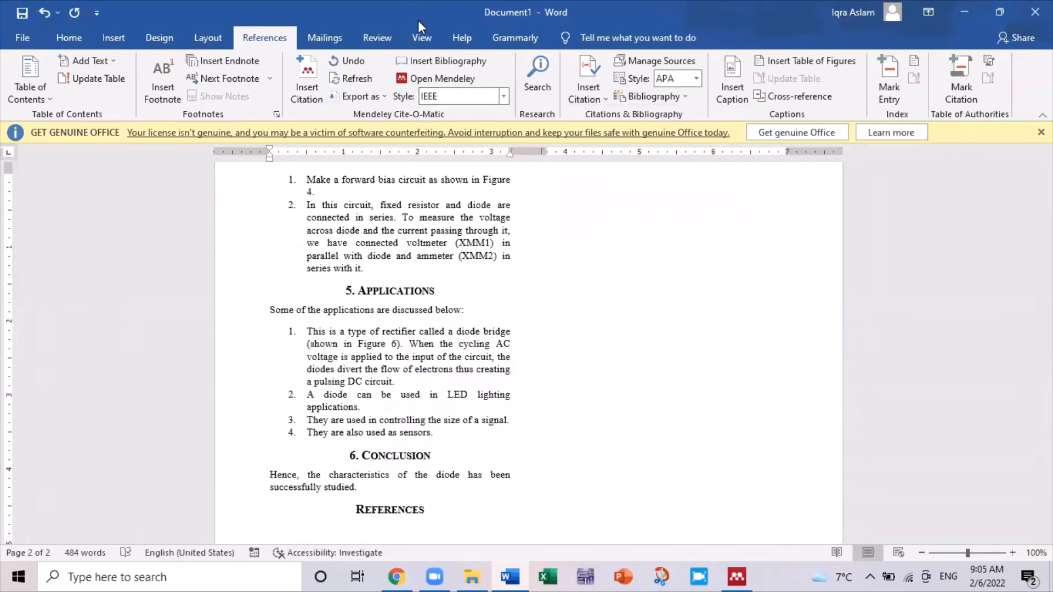
{"action": "left_click", "coordinate": [410, 77]}
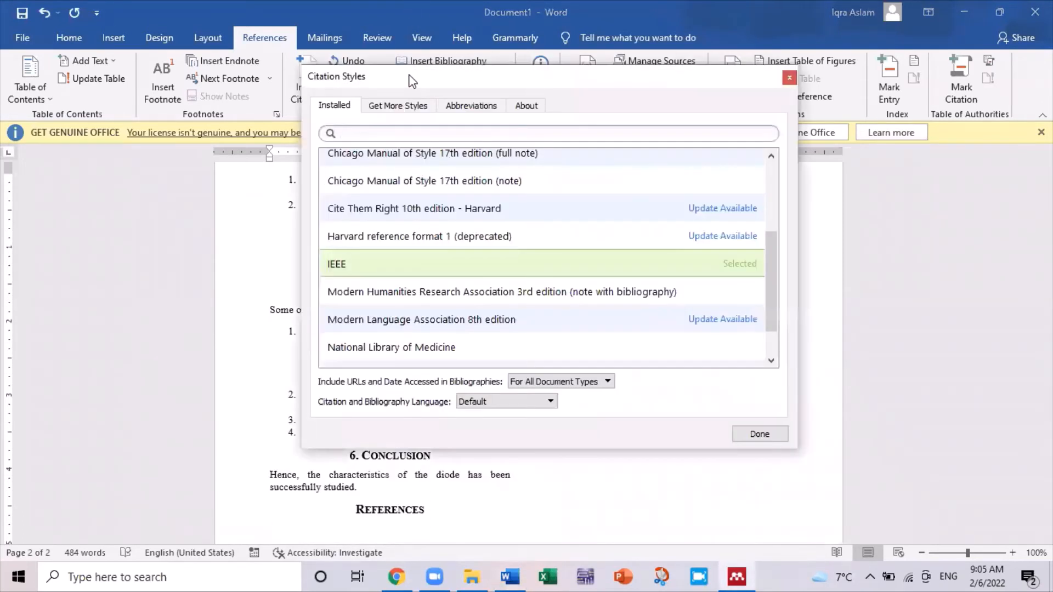
{"action": "left_click", "coordinate": [788, 79]}
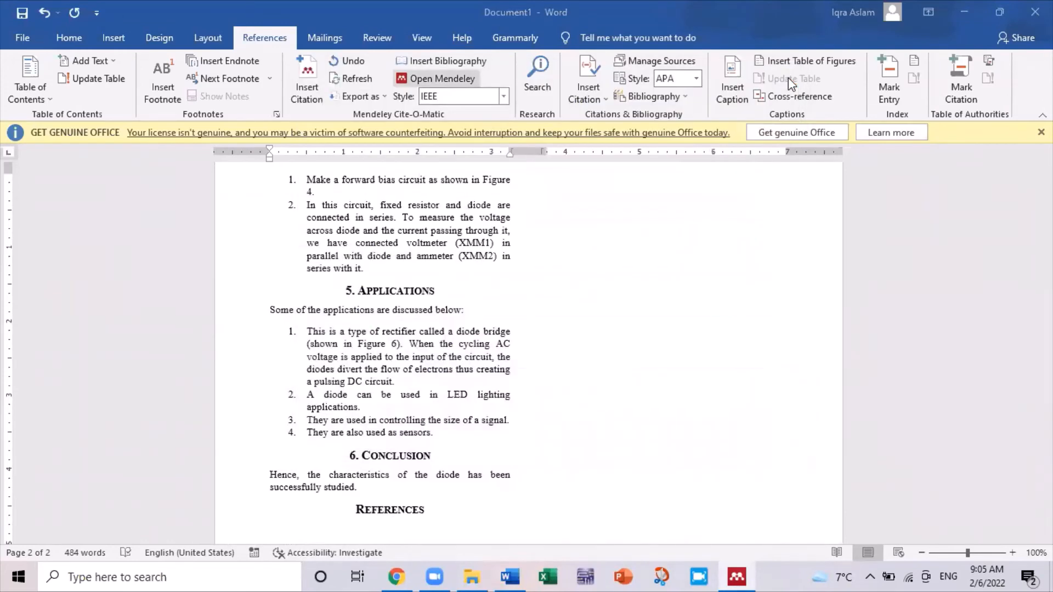
Switch to Mendeley Desktop and sync the library to bring in the newly saved web references
{"action": "left_click", "coordinate": [737, 576]}
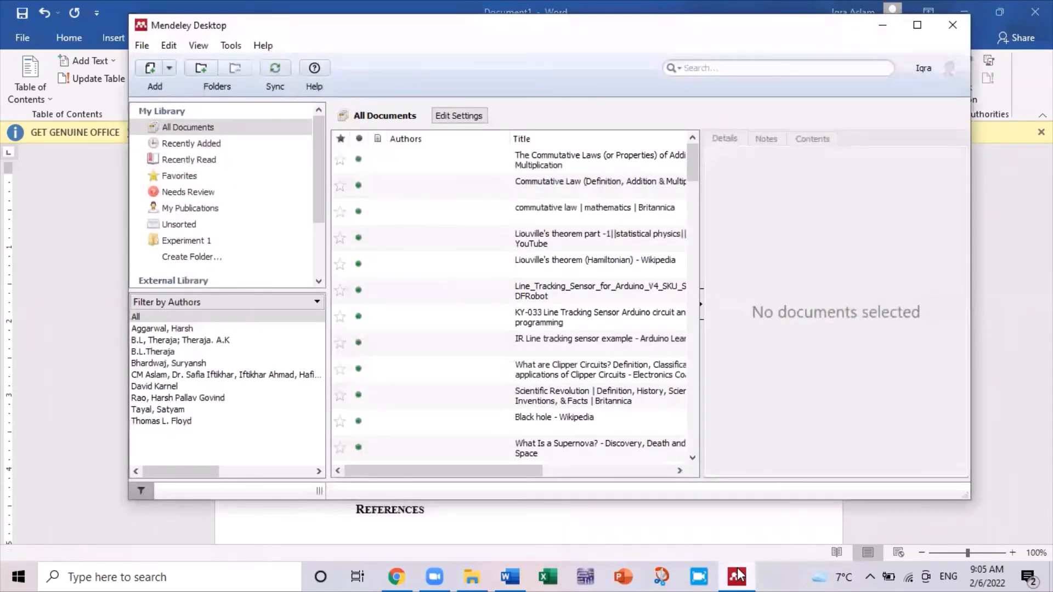
{"action": "left_click", "coordinate": [275, 74]}
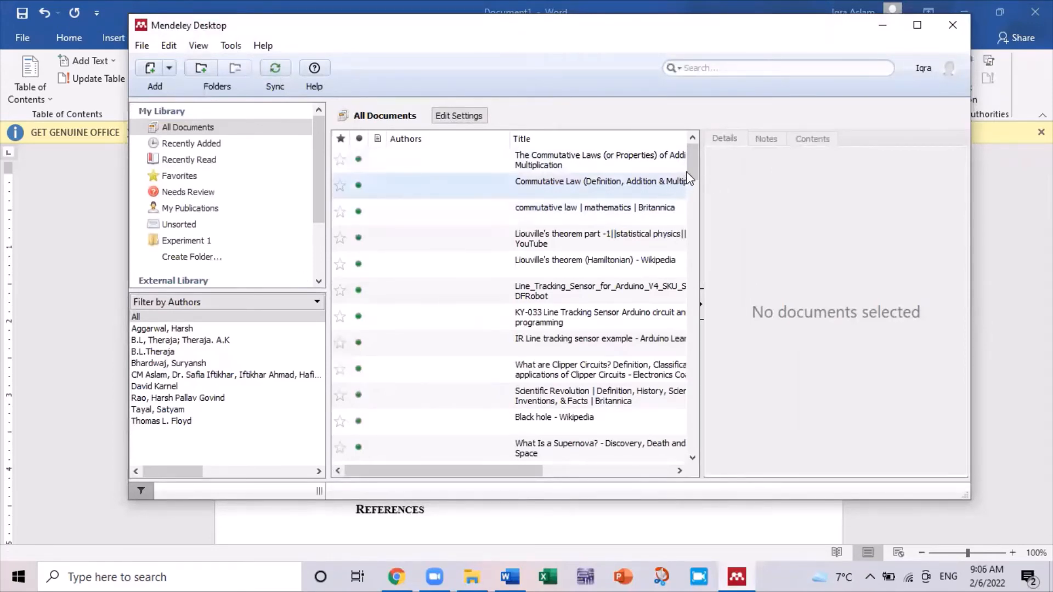
{"action": "left_click_drag", "start_coordinate": [691, 164], "coordinate": [730, 142]}
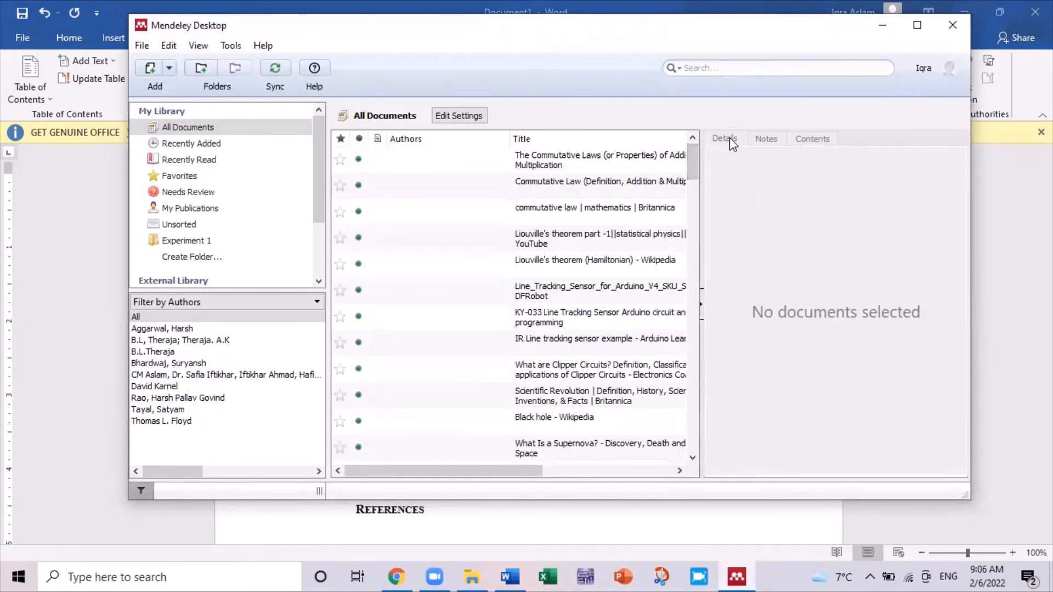
Check the BYJU'S reference's import status in Chrome and return to Mendeley Desktop
{"action": "key", "text": "alt+Tab"}
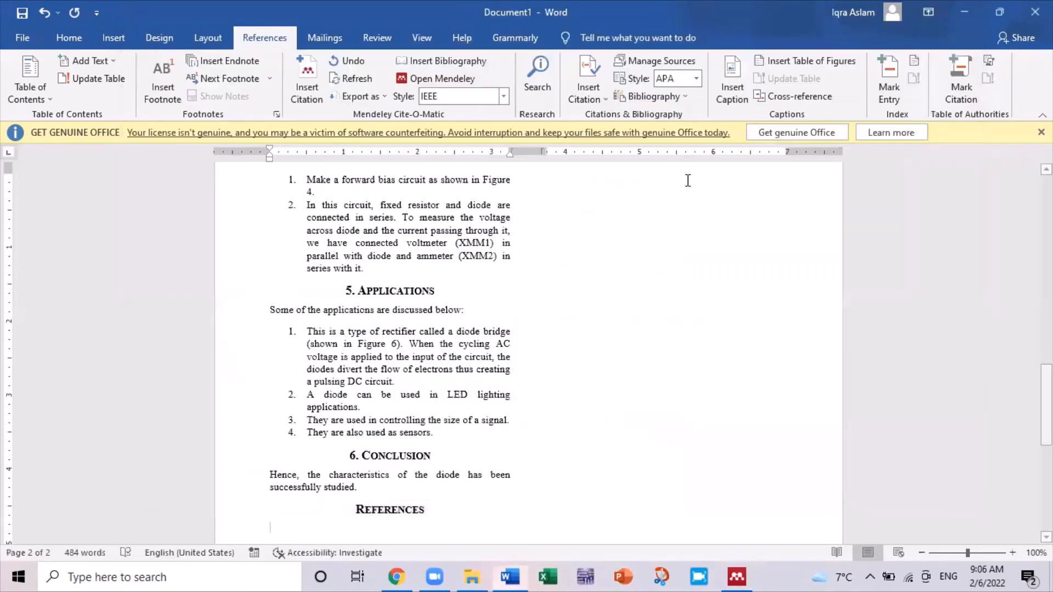
{"action": "key", "text": "alt+Tab"}
{"action": "key", "text": "alt+Tab"}
{"action": "key", "text": "Tab"}
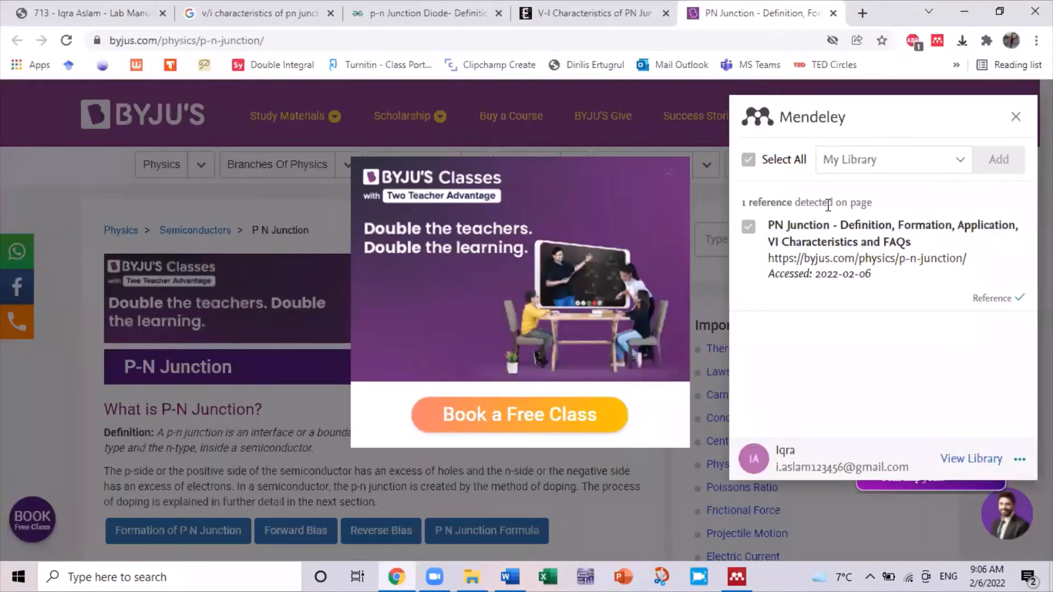
{"action": "key", "text": "alt+Tab"}
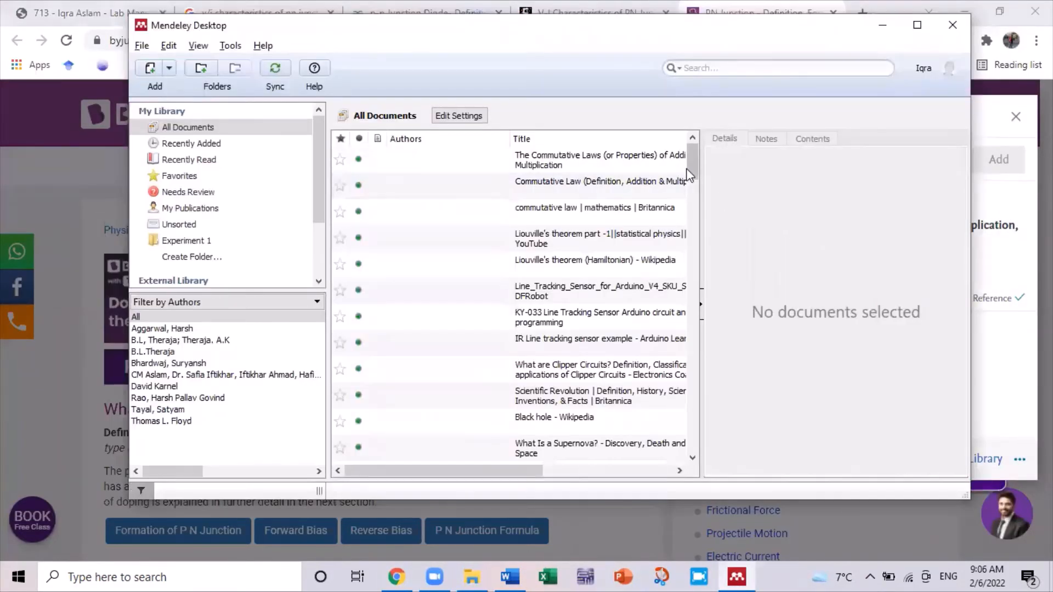
Search the Mendeley library for "pn j", close Mendeley Desktop and return to the Word report
{"action": "mouse_move", "coordinate": [689, 171]}
{"action": "left_mouse_down"}
{"action": "mouse_move", "coordinate": [696, 205]}
{"action": "mouse_move", "coordinate": [706, 157]}
{"action": "left_mouse_up"}
{"action": "left_click", "coordinate": [715, 65]}
{"action": "type", "text": "pn j"}
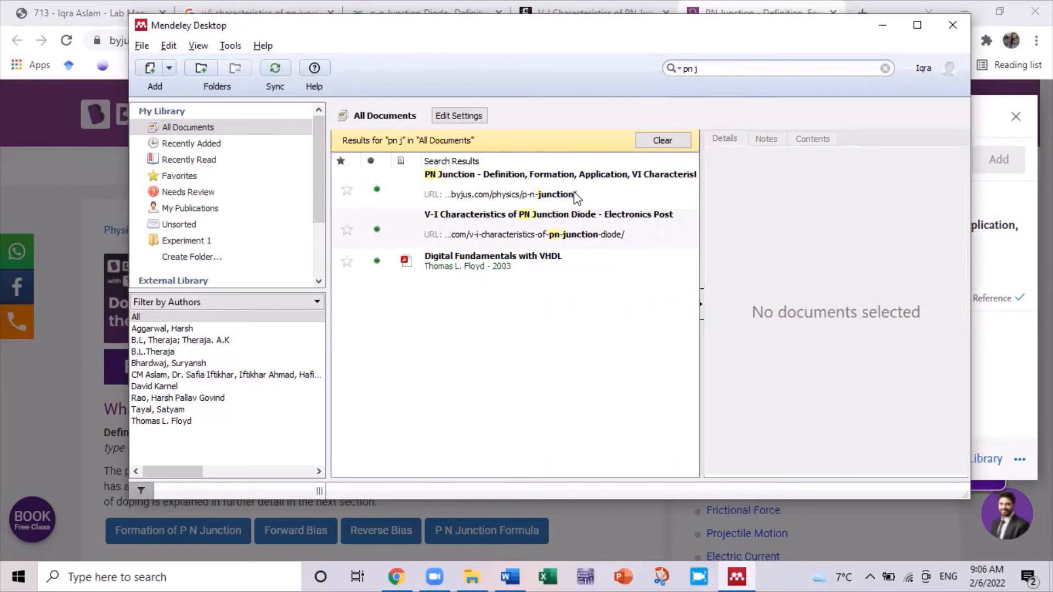
{"action": "left_click", "coordinate": [954, 26]}
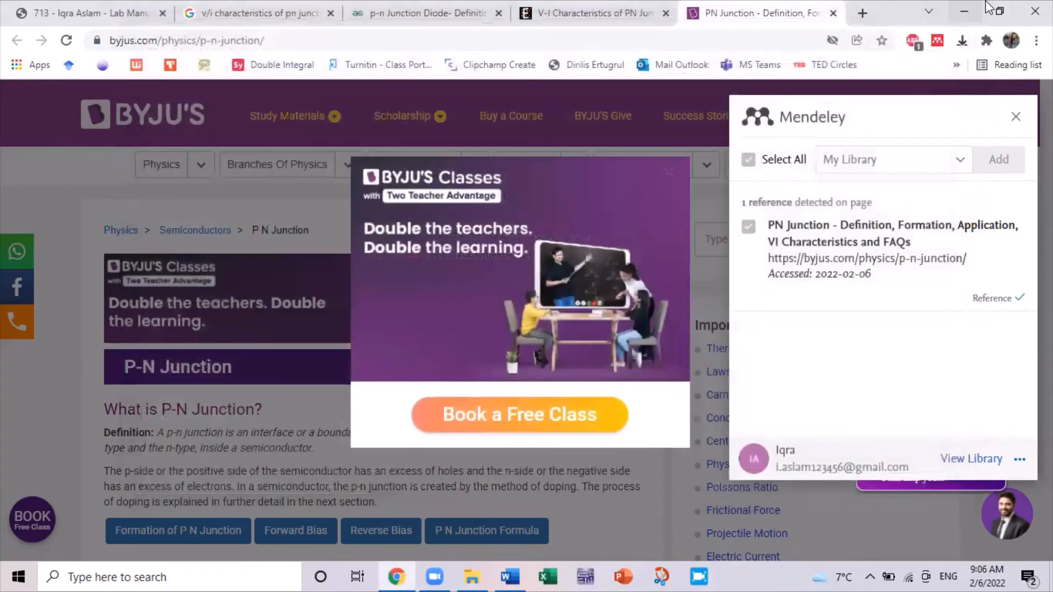
{"action": "left_click", "coordinate": [966, 11]}
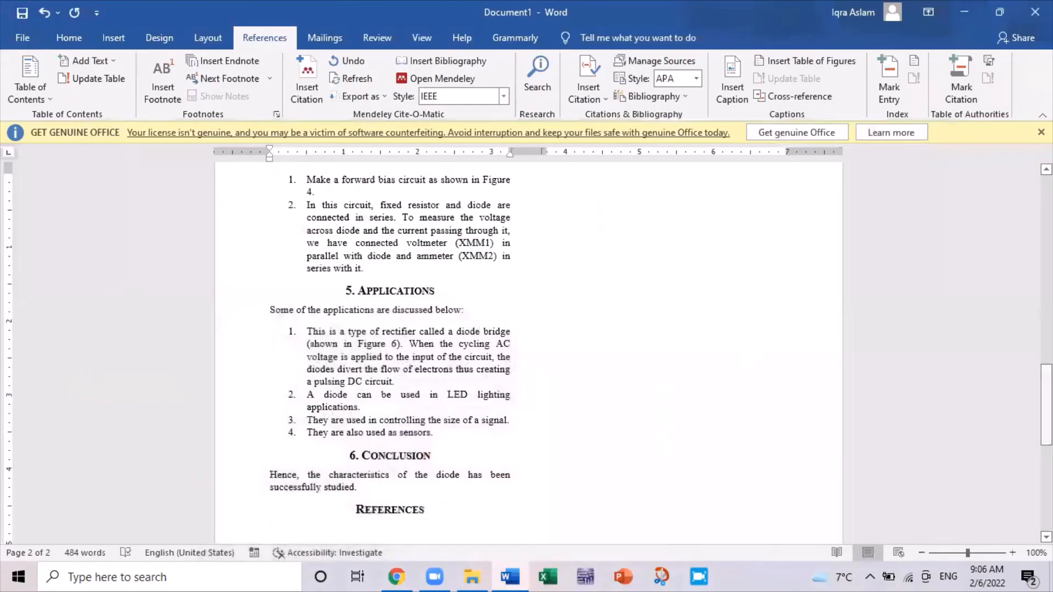
Start a Mendeley citation at the end of the Introduction's last sentence, decline the Word plugin update and minimize Mendeley Desktop
{"action": "scroll", "coordinate": [528, 351], "scroll_direction": "up", "scroll_amount": 15}
{"action": "scroll", "coordinate": [457, 527], "scroll_direction": "up", "scroll_amount": 3}
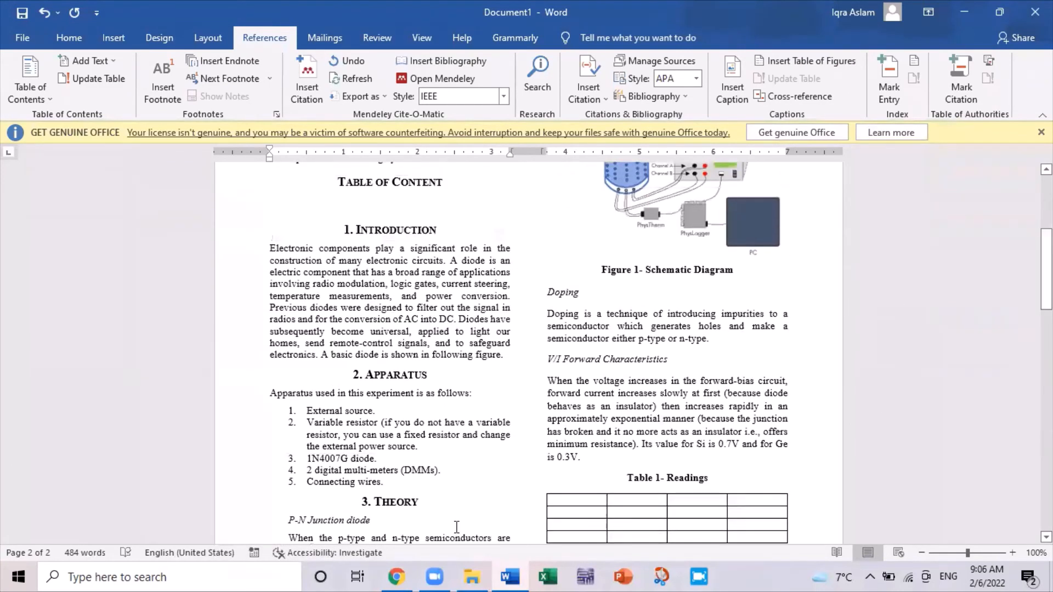
{"action": "left_click", "coordinate": [501, 356]}
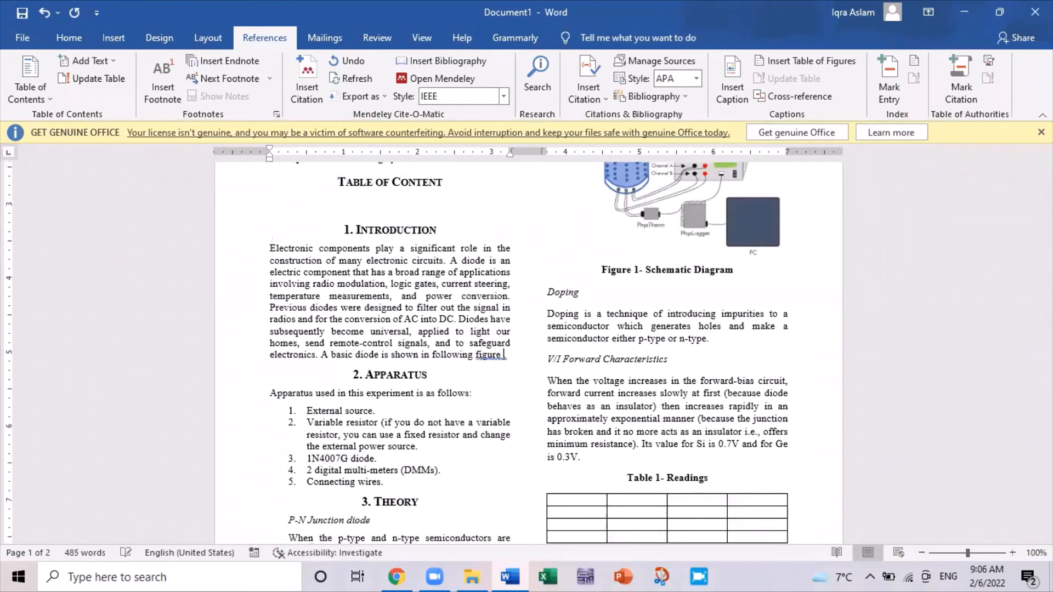
{"action": "left_click", "coordinate": [310, 72]}
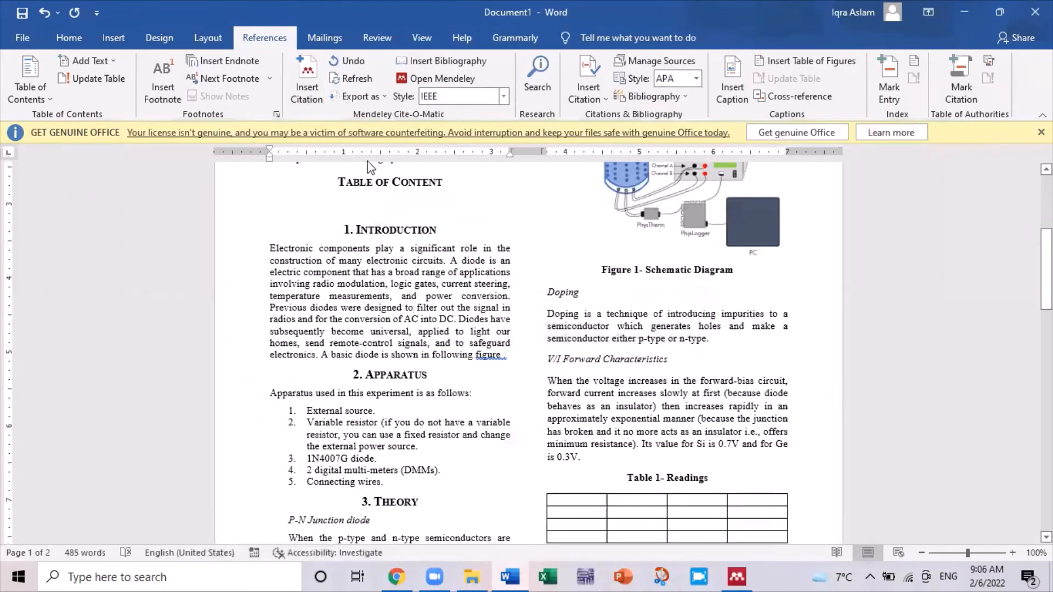
{"action": "left_click", "coordinate": [314, 93]}
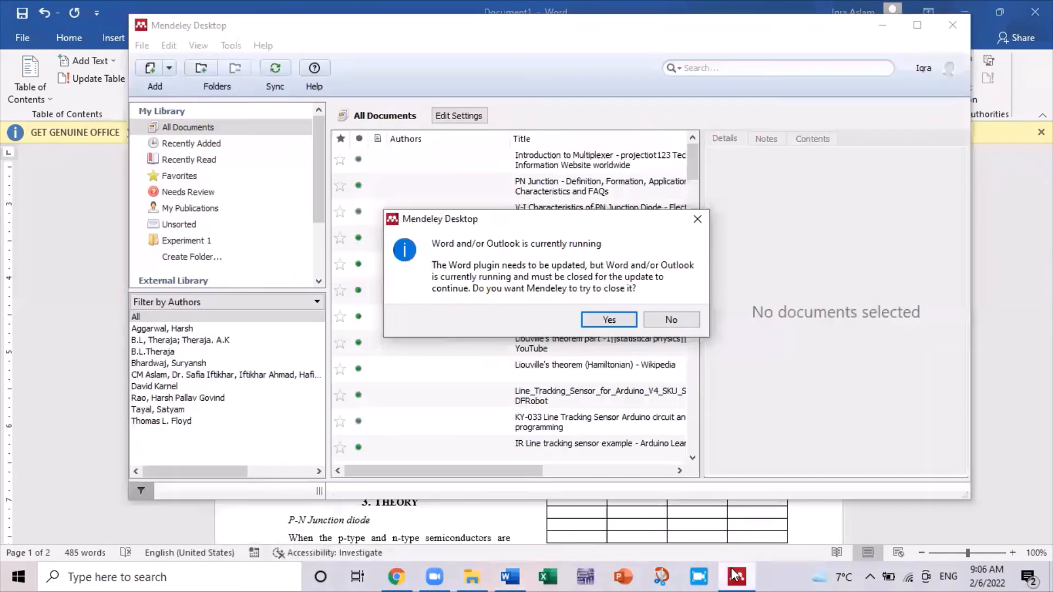
{"action": "left_click", "coordinate": [694, 318]}
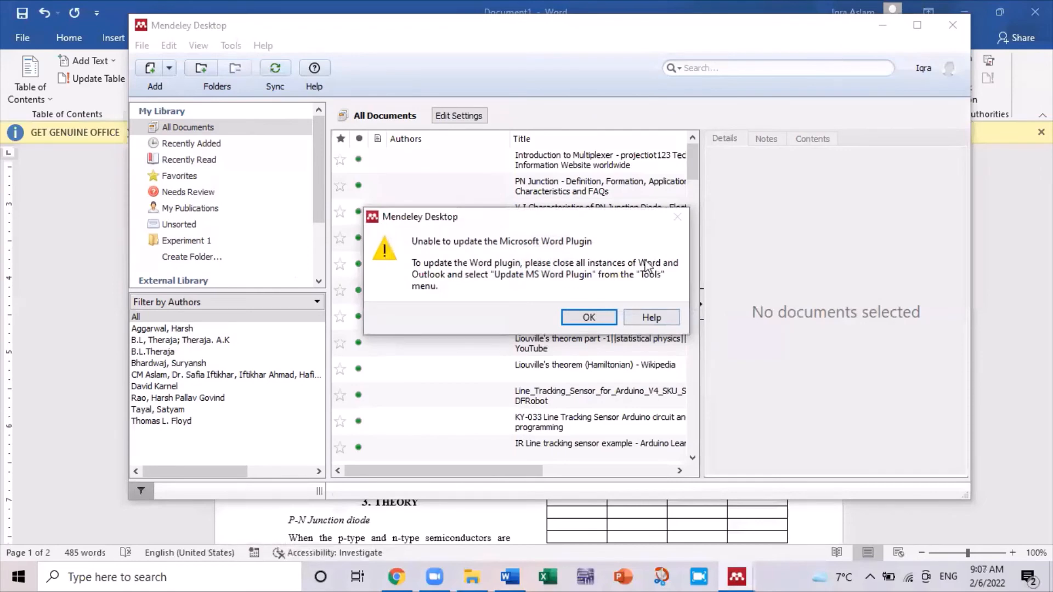
{"action": "left_click", "coordinate": [597, 316]}
{"action": "left_click", "coordinate": [894, 25]}
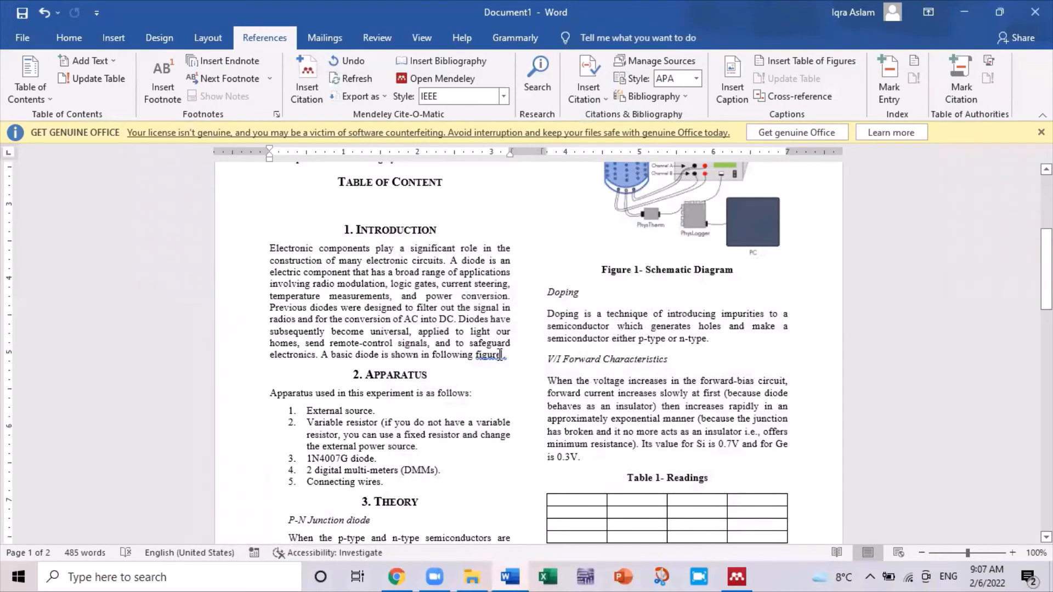
Cite the "PN Junction - Definition, Formation, Application, VI Characteristics and FAQs" page at the end of the Introduction using the search "pn"
{"action": "left_click", "coordinate": [296, 76]}
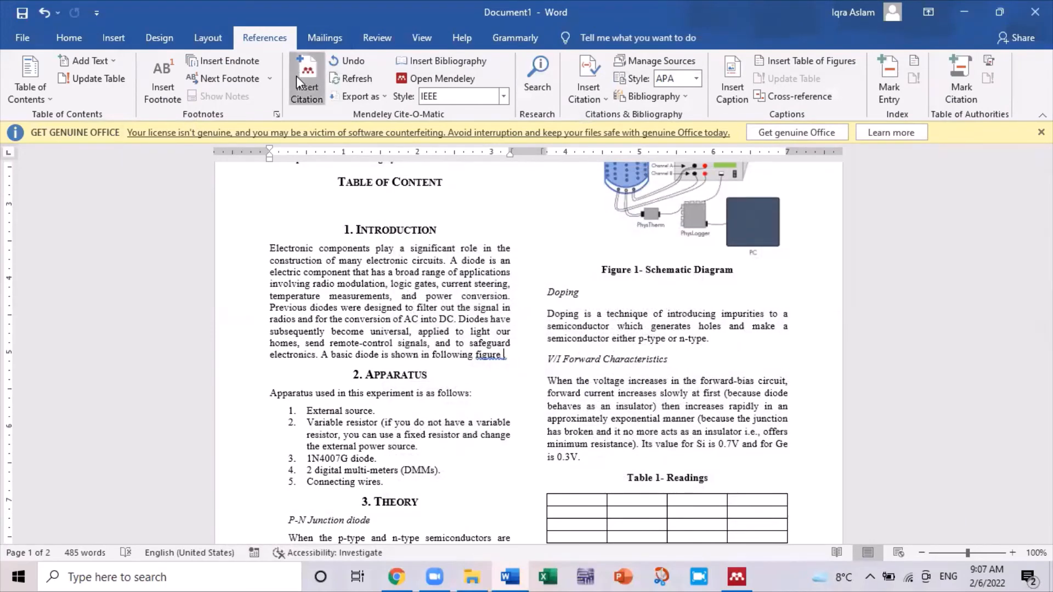
{"action": "type", "text": "pn"}
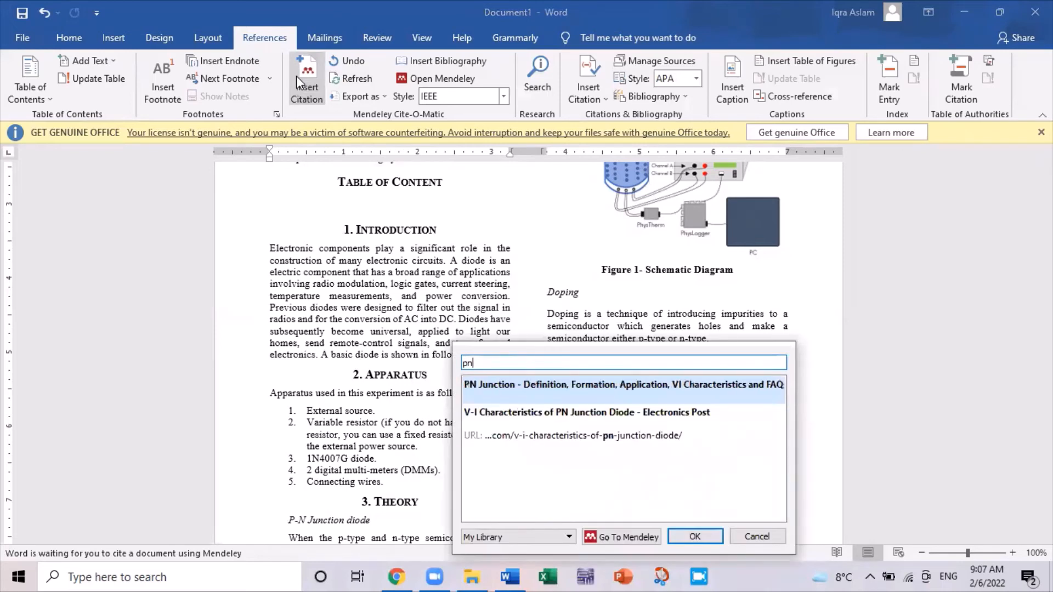
{"action": "key", "text": "Return"}
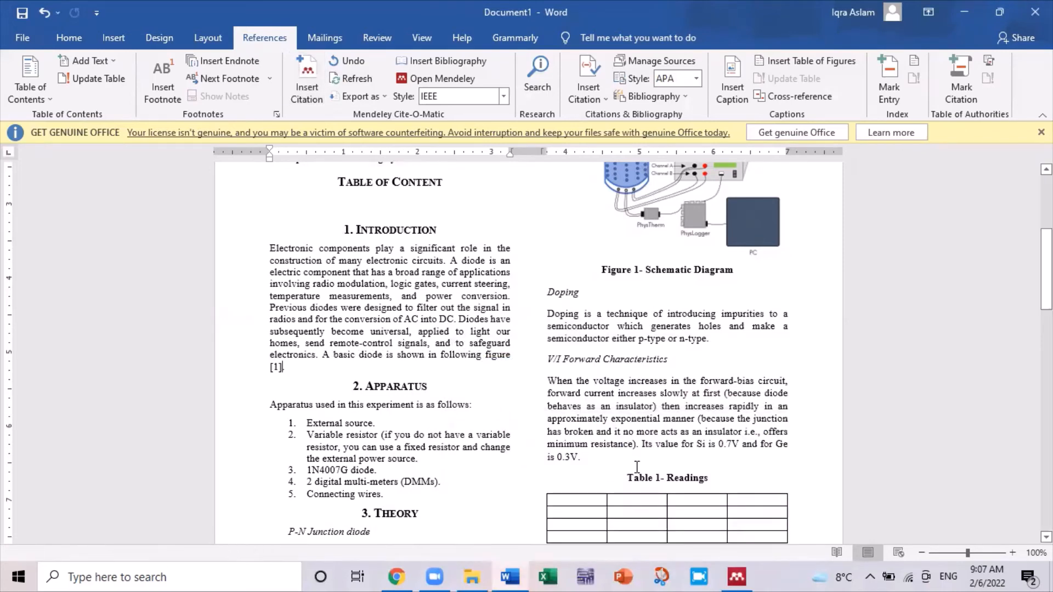
Cite "V-I Characteristics of PN Junction Diode - Electronics Post" at the end of the V/I Forward Characteristics paragraph using the search "diode"
{"action": "left_click", "coordinate": [580, 457]}
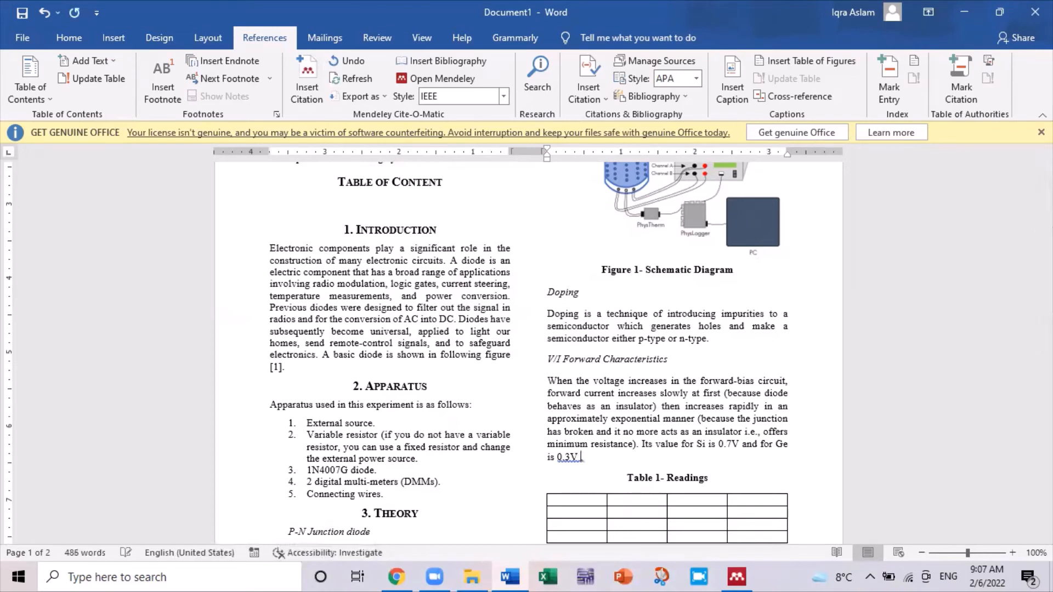
{"action": "left_click", "coordinate": [311, 68]}
{"action": "type", "text": "d"}
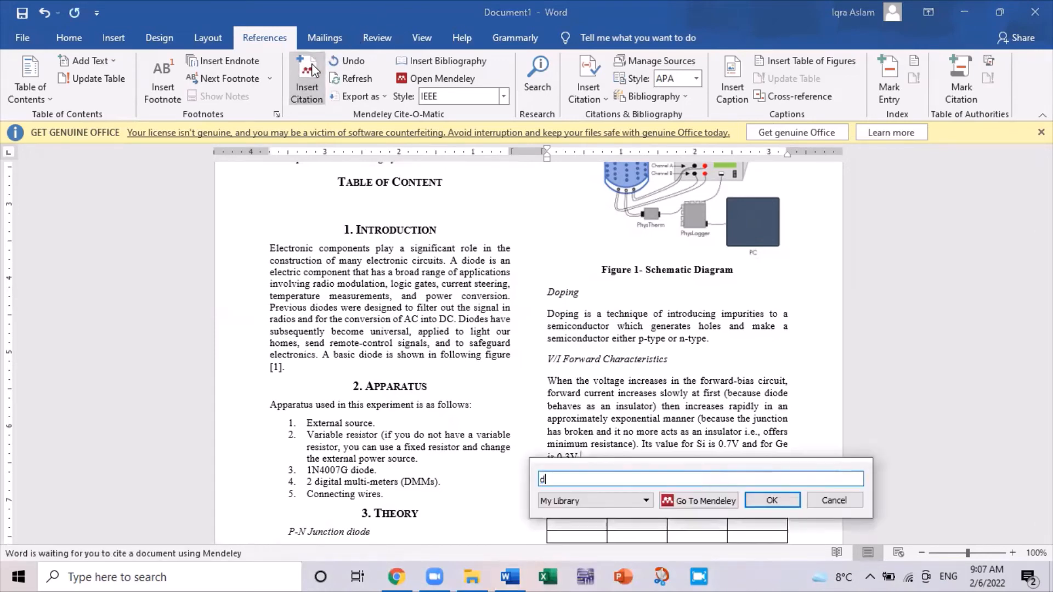
{"action": "type", "text": "iode"}
{"action": "key", "text": "Down"}
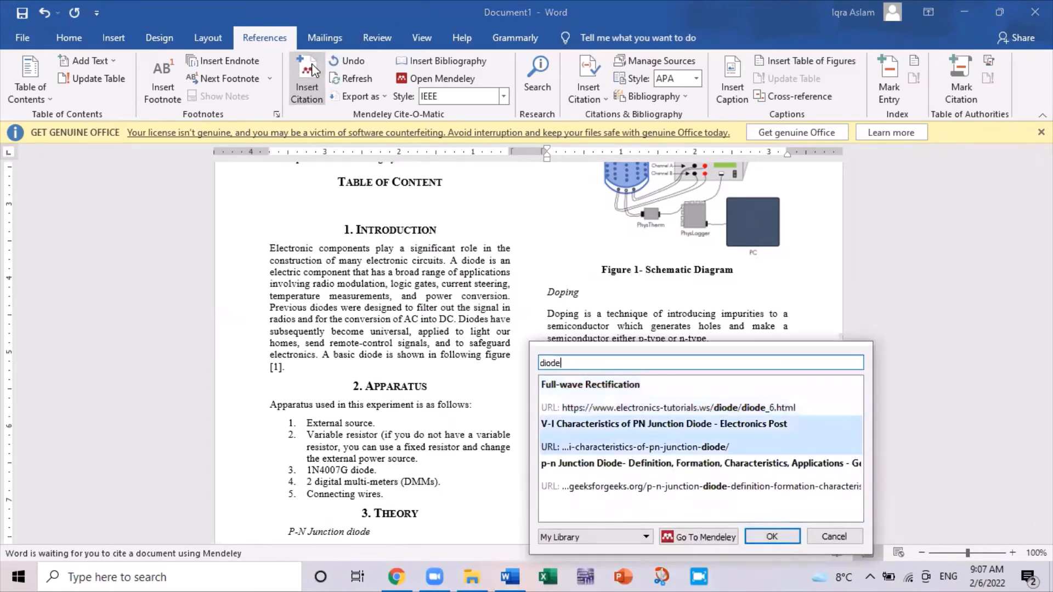
{"action": "key", "text": "Return"}
{"action": "key", "text": "Return"}
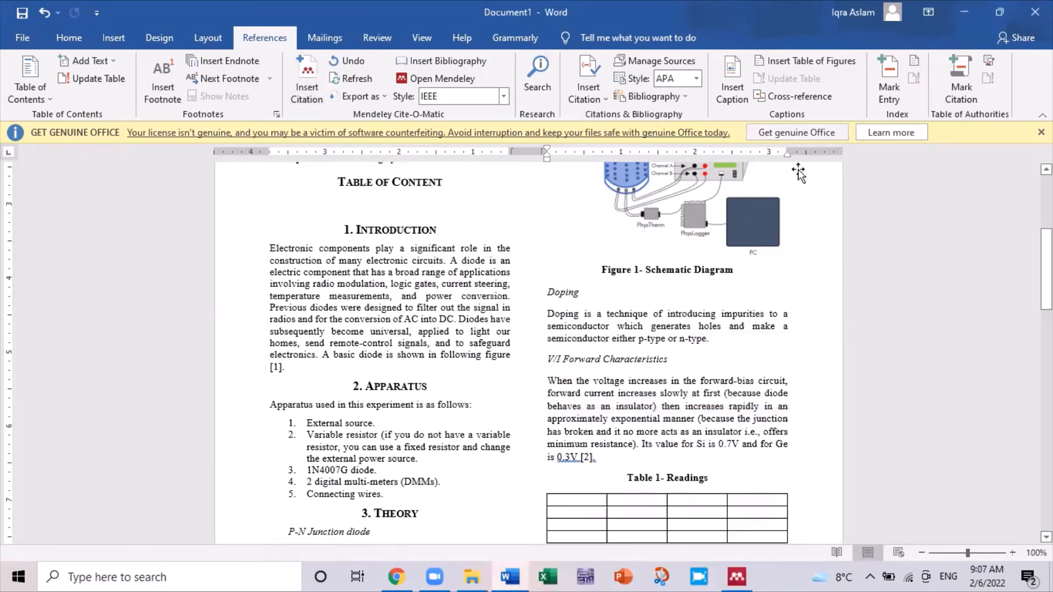
Try citing the Electronics Post V-I Characteristics page at the end of the voltmeter and ammeter item before Applications, and undo it
{"action": "left_click_drag", "start_coordinate": [1046, 272], "coordinate": [1046, 391]}
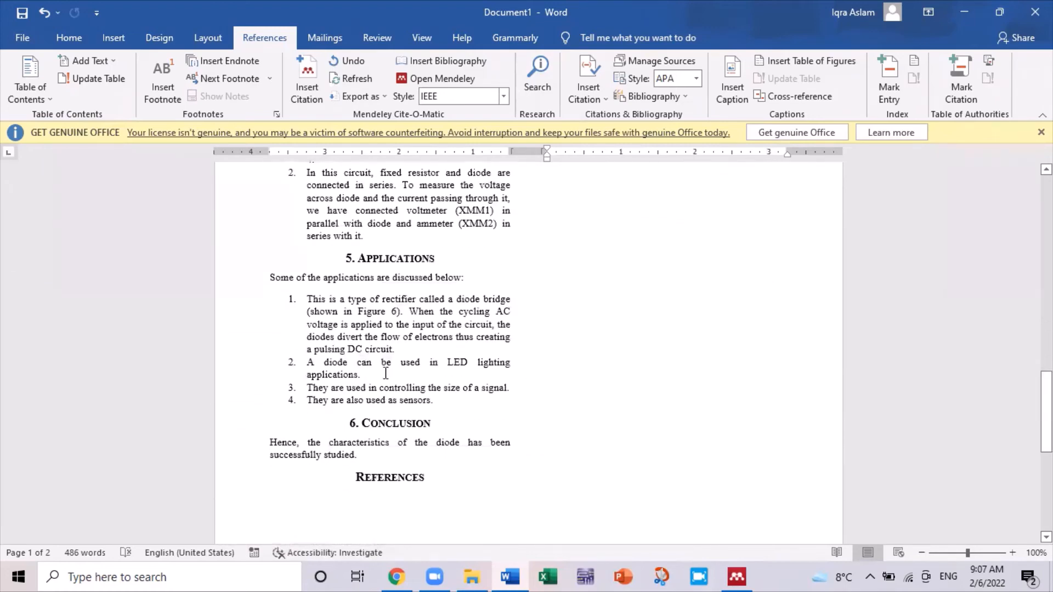
{"action": "left_click", "coordinate": [363, 235]}
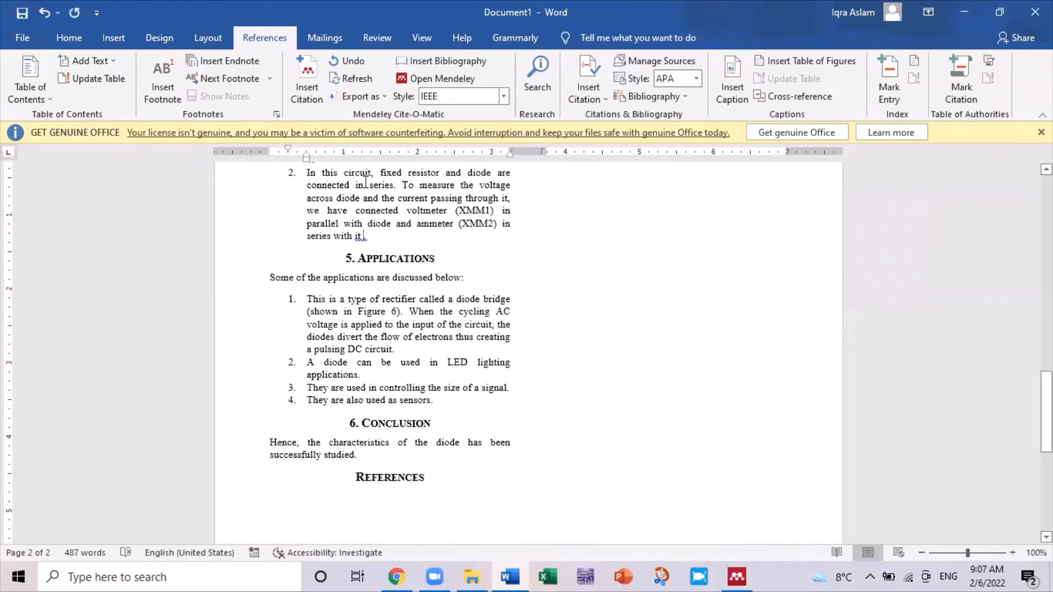
{"action": "left_click", "coordinate": [307, 80]}
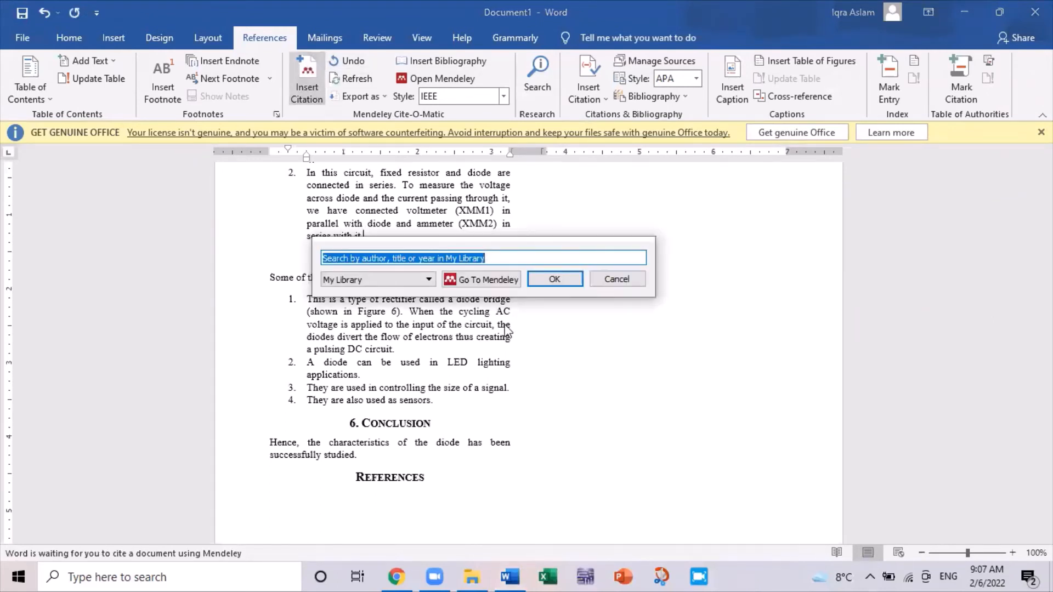
{"action": "type", "text": "vi"}
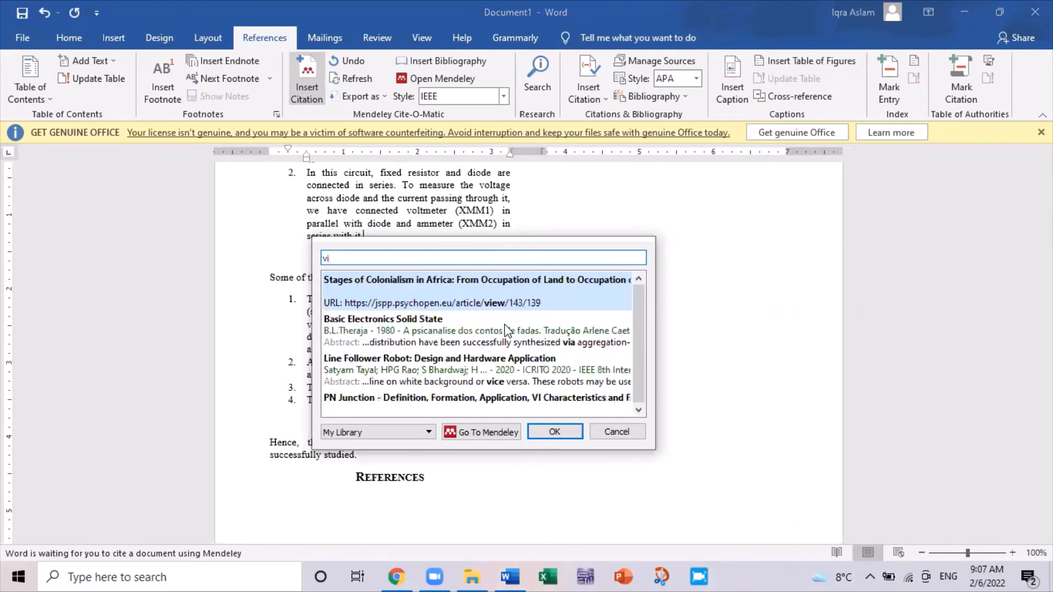
{"action": "key", "text": "BackSpace"}
{"action": "key", "text": "BackSpace"}
{"action": "type", "text": "chara"}
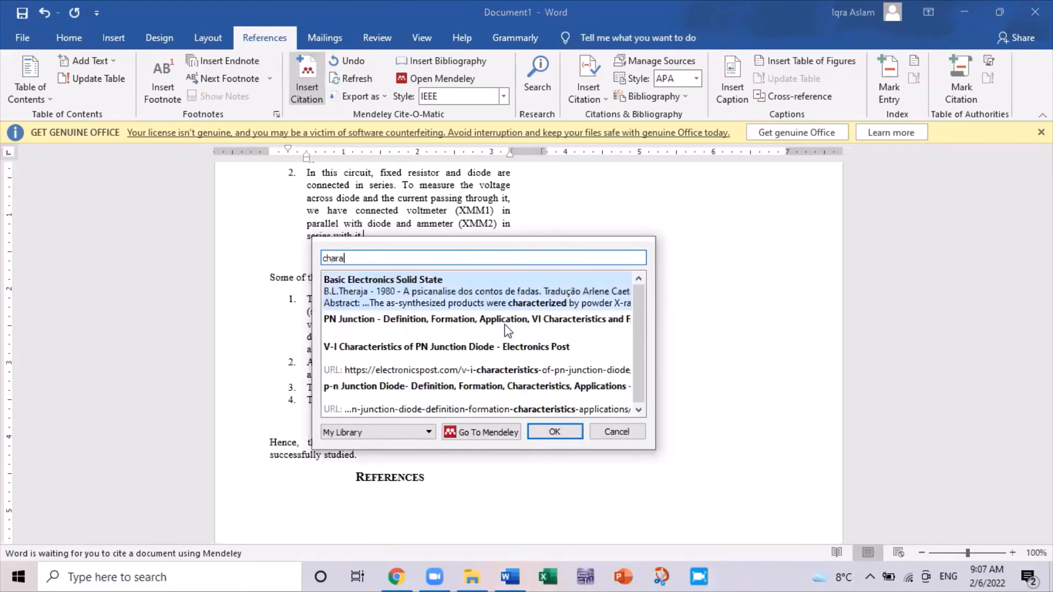
{"action": "key", "text": "Down"}
{"action": "key", "text": "Down"}
{"action": "key", "text": "Down"}
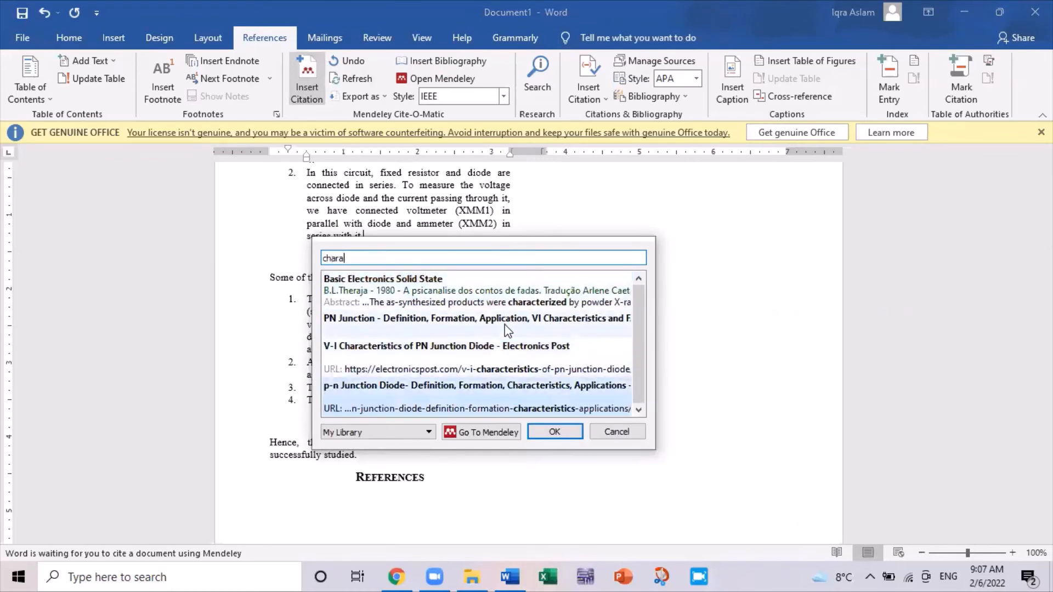
{"action": "key", "text": "Up"}
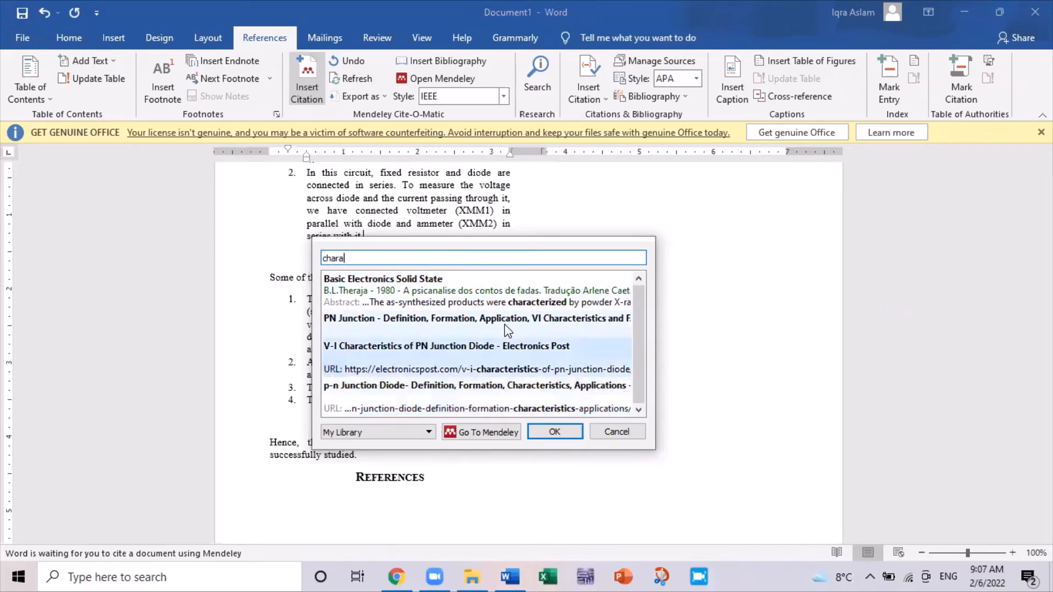
{"action": "key", "text": "Return"}
{"action": "key", "text": "Return"}
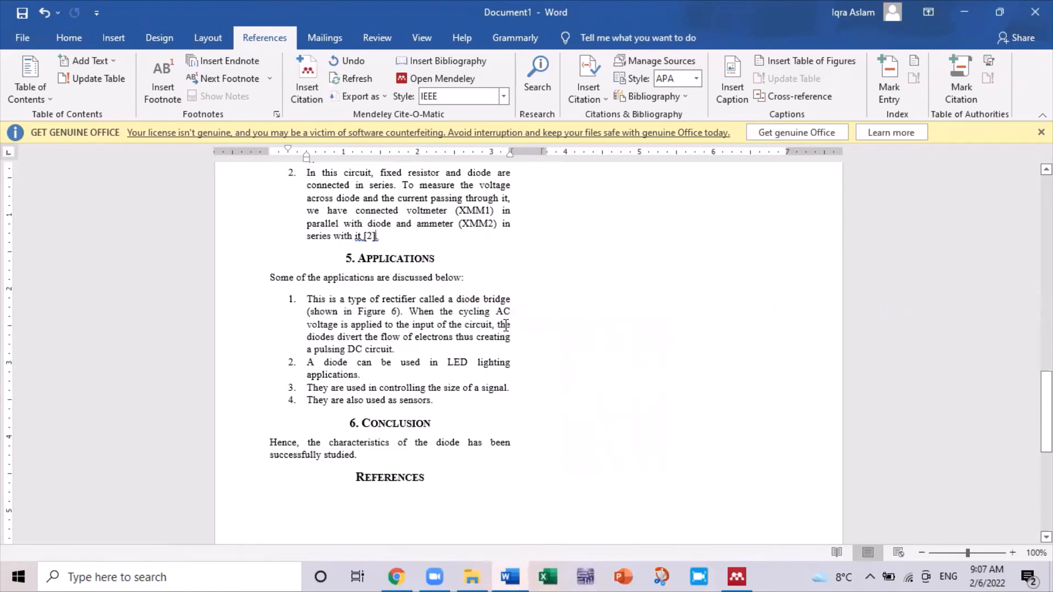
{"action": "key", "text": "ctrl+z"}
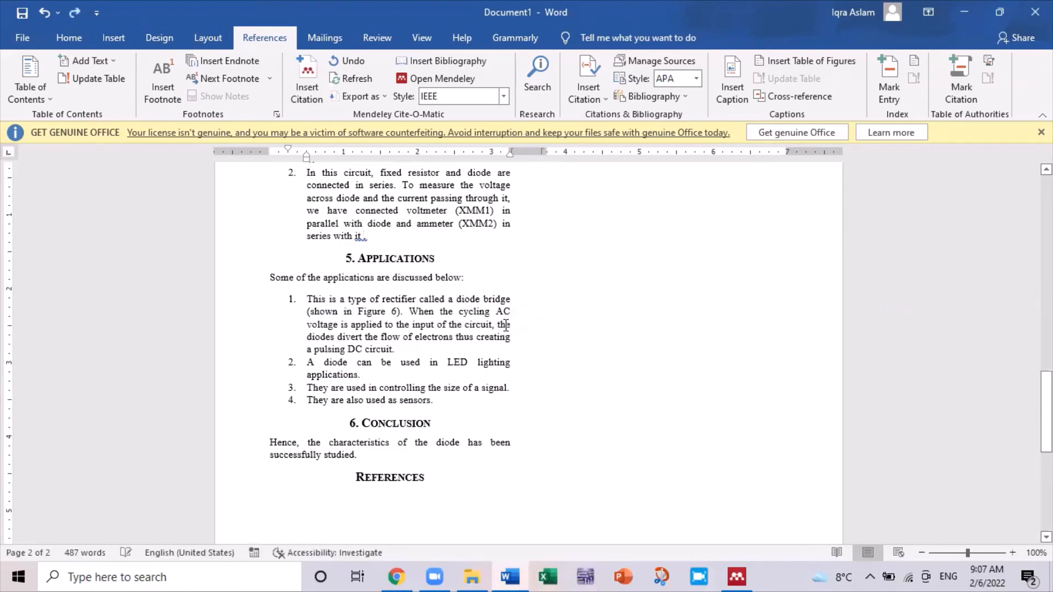
Cite the GeeksforGeeks "p-n Junction Diode" page at the end of the voltmeter and ammeter item, using the search "diode"
{"action": "left_click", "coordinate": [307, 82]}
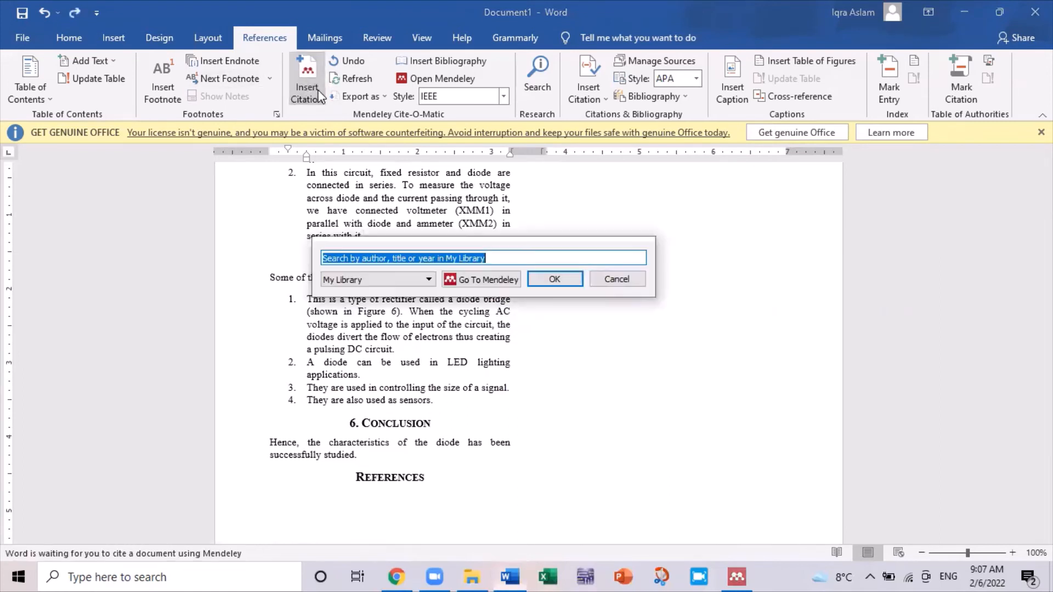
{"action": "type", "text": "diode"}
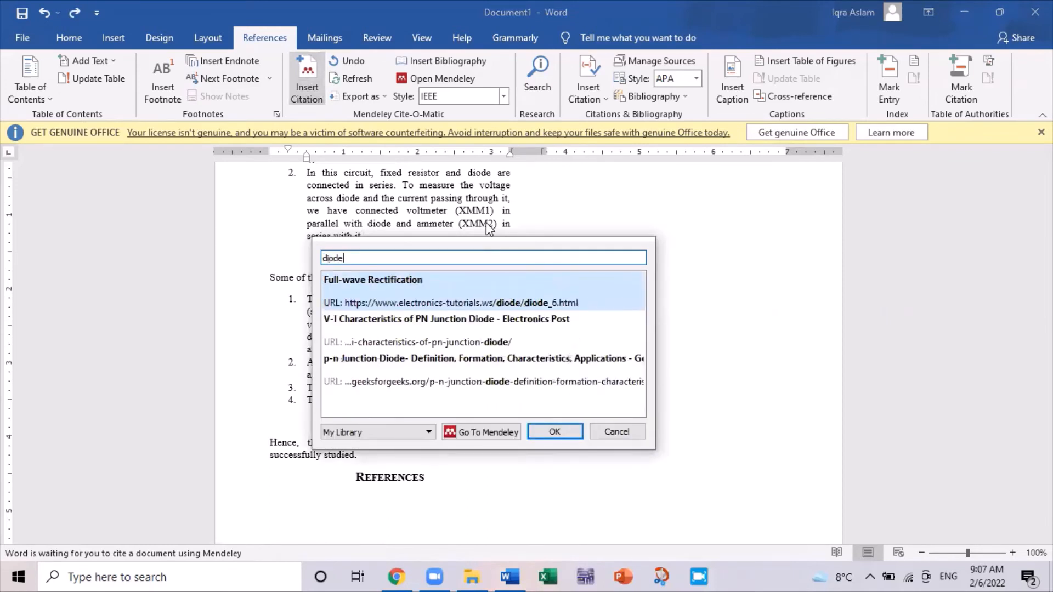
{"action": "key", "text": "Down"}
{"action": "key", "text": "Down"}
{"action": "key", "text": "Return"}
{"action": "key", "text": "Return"}
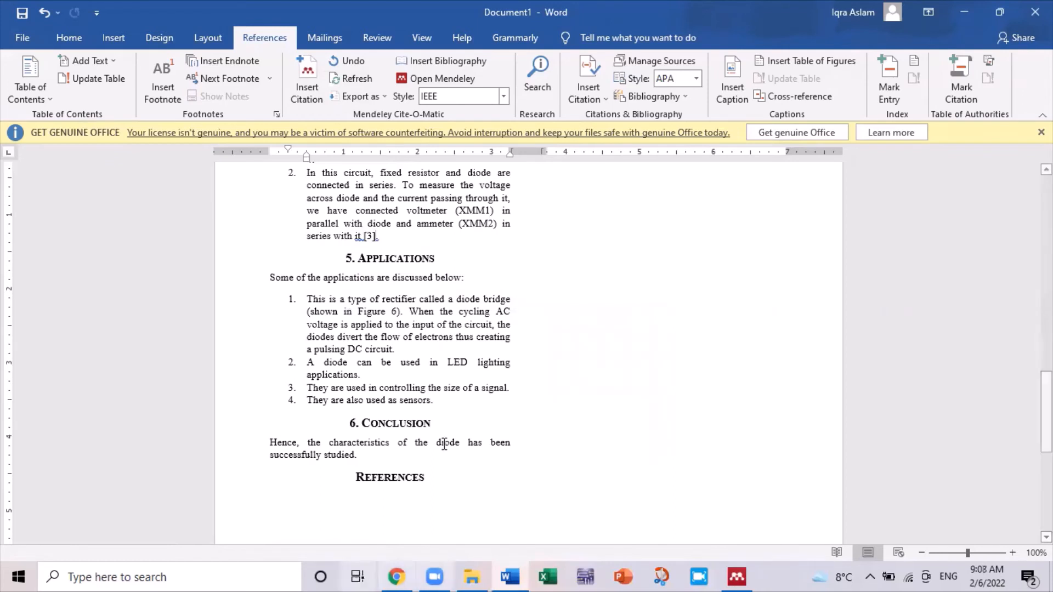
Insert the Mendeley bibliography under the References heading and look over its entries
{"action": "scroll", "coordinate": [444, 444], "scroll_direction": "down", "scroll_amount": 2}
{"action": "left_click", "coordinate": [397, 384]}
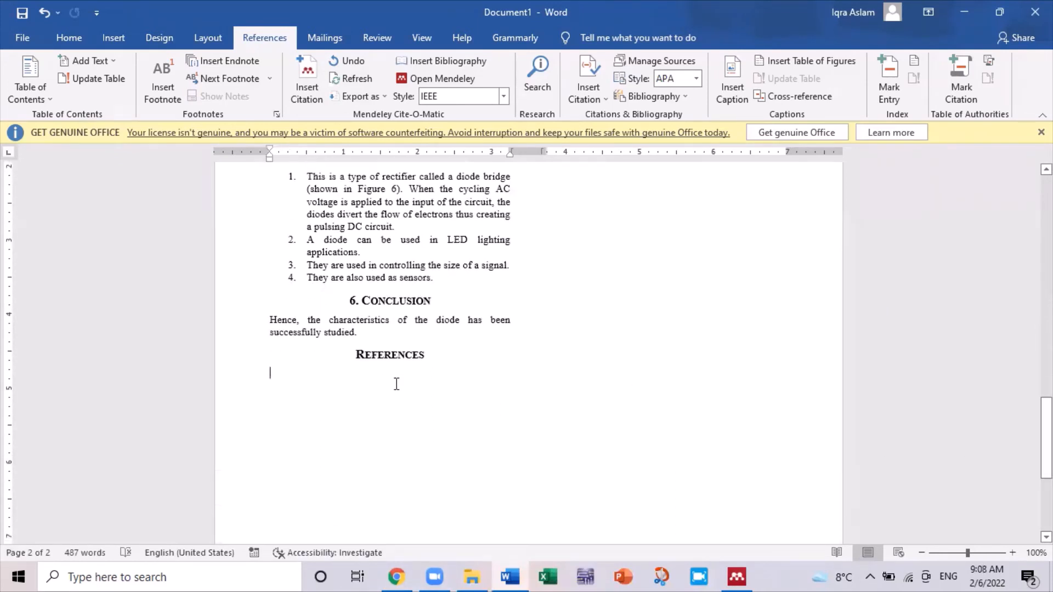
{"action": "left_click", "coordinate": [474, 63]}
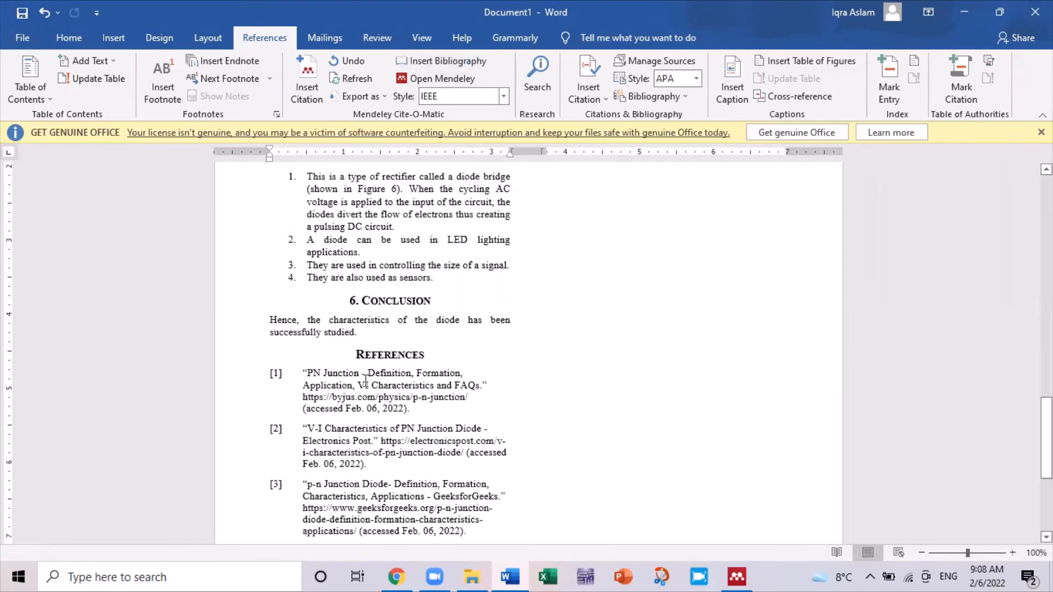
{"action": "left_click_drag", "start_coordinate": [367, 386], "coordinate": [413, 515]}
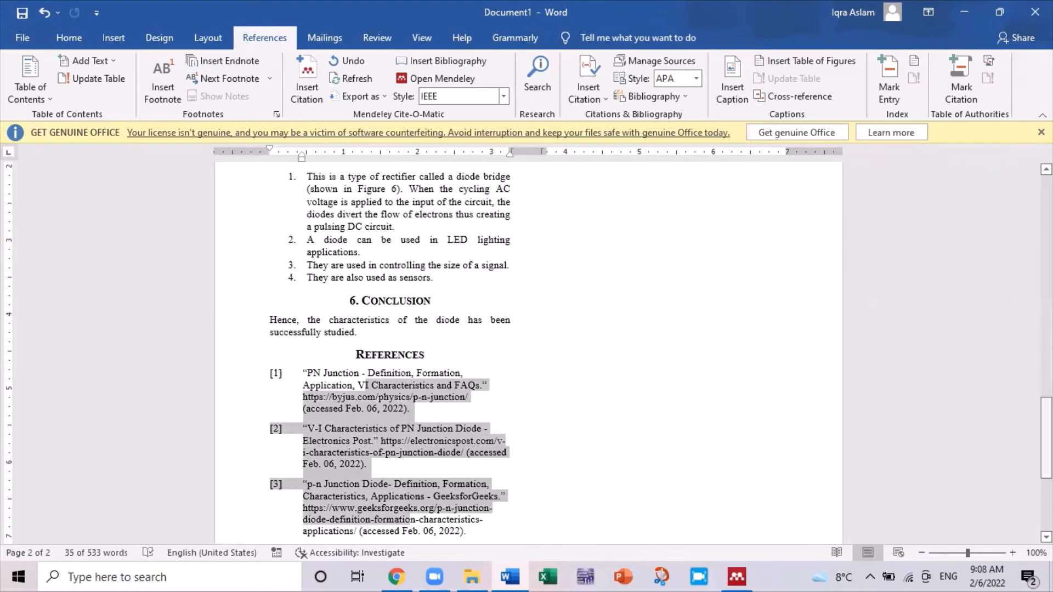
Insert a custom table of contents showing one heading level under the Table of Content heading
{"action": "left_click_drag", "start_coordinate": [1046, 437], "coordinate": [1047, 220]}
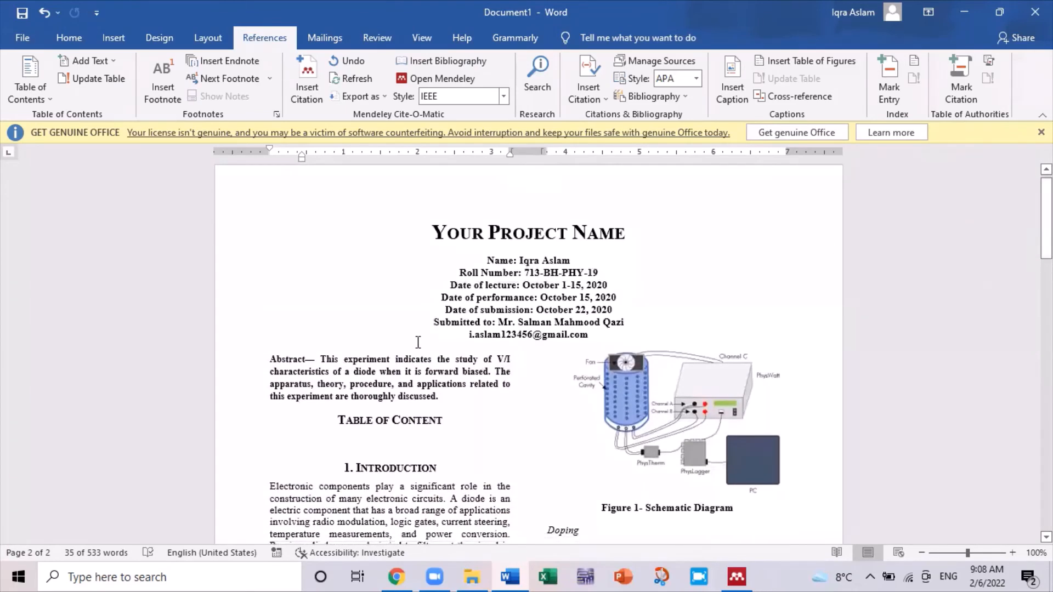
{"action": "left_click", "coordinate": [411, 439]}
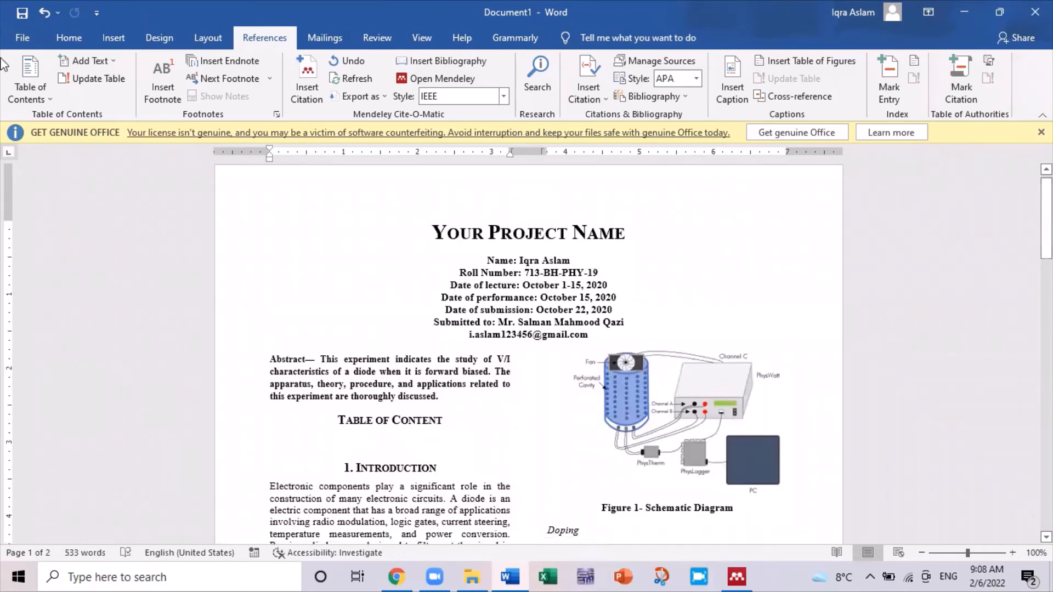
{"action": "left_click", "coordinate": [49, 101]}
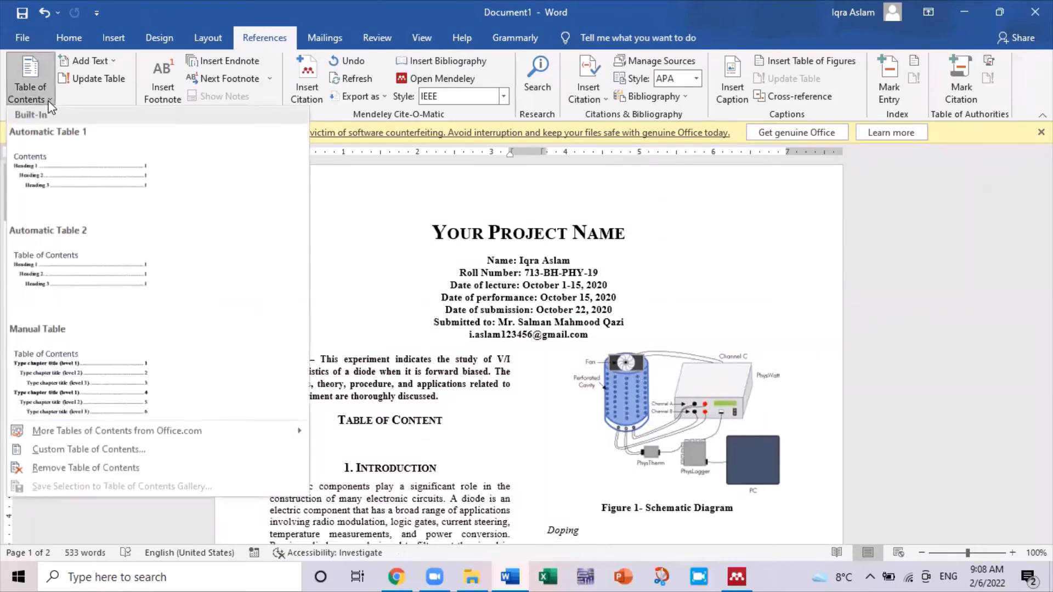
{"action": "left_click", "coordinate": [95, 449]}
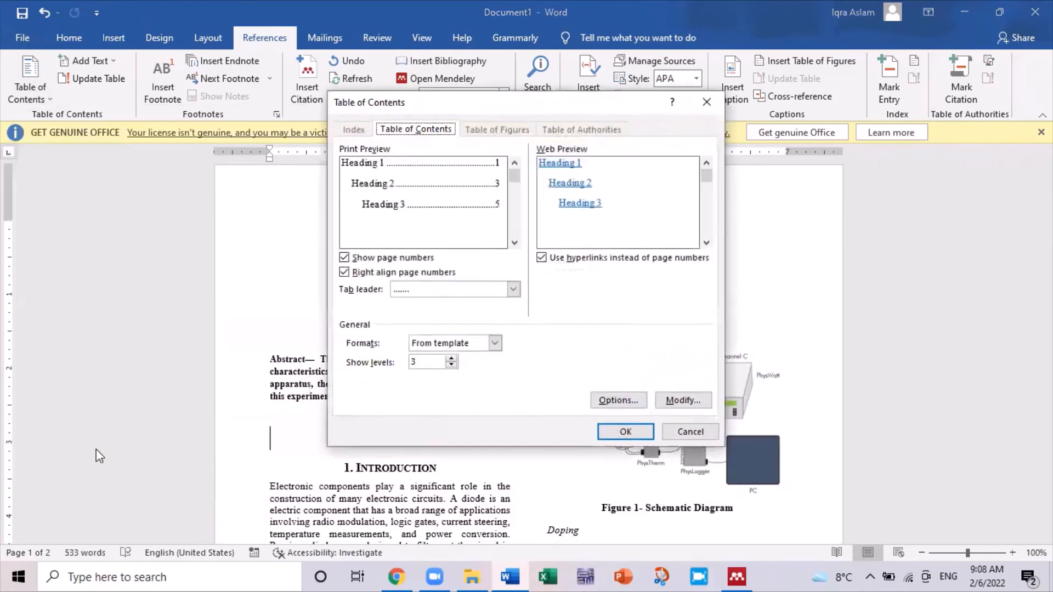
{"action": "left_click", "coordinate": [452, 365]}
{"action": "left_click", "coordinate": [451, 365]}
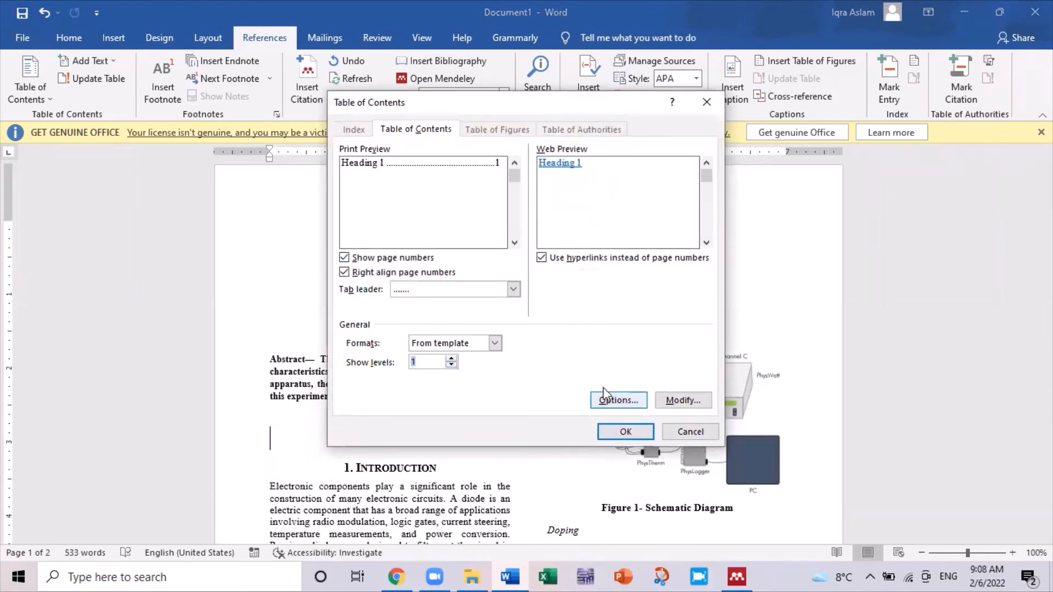
{"action": "left_click", "coordinate": [620, 434]}
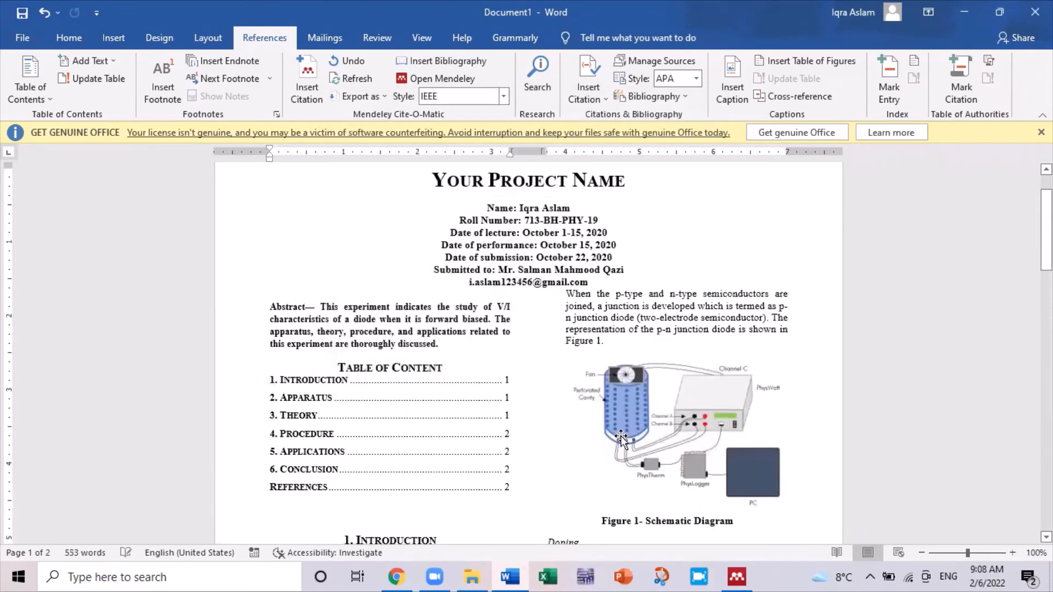
Shrink the font size of the empty line between the table of contents and the 1. Introduction heading
{"action": "key", "text": "ctrl+z"}
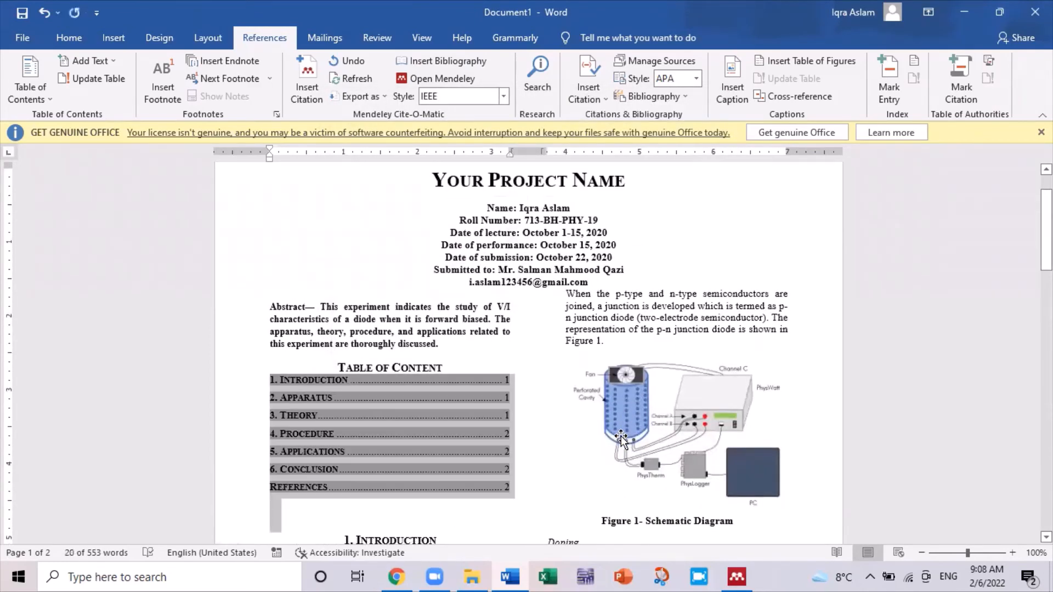
{"action": "key", "text": "Right"}
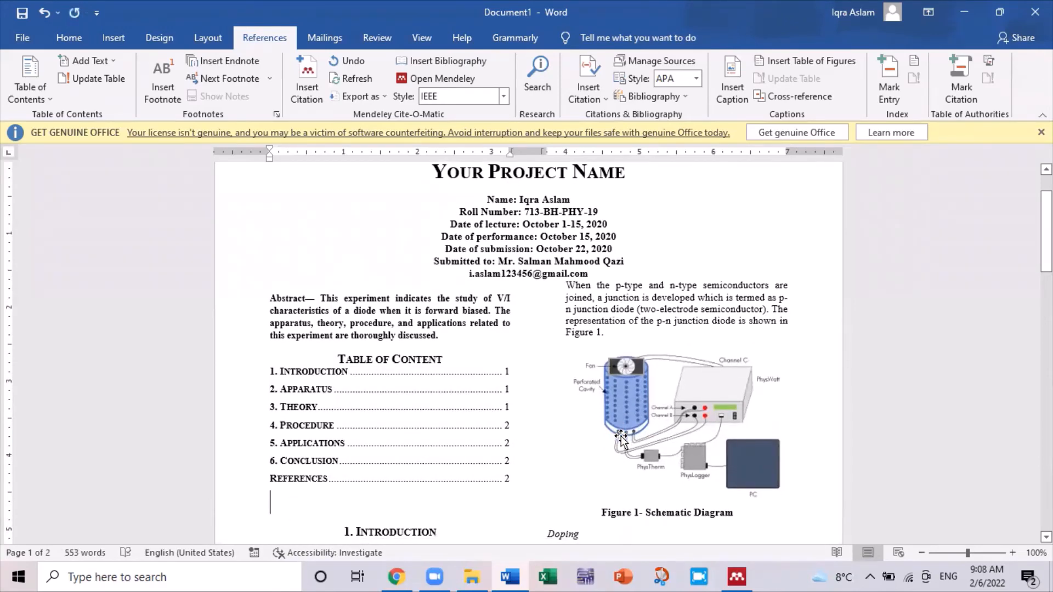
{"action": "key", "text": "ctrl+z"}
{"action": "key", "text": "ctrl+y"}
{"action": "key", "text": "ctrl+y"}
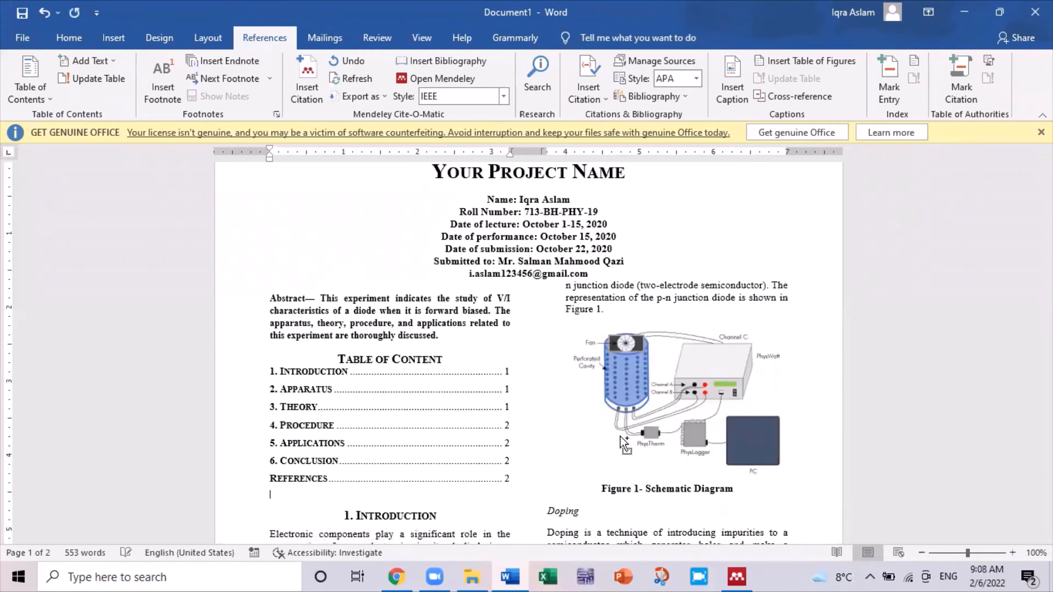
{"action": "key", "text": "ctrl+["}
{"action": "key", "text": "ctrl+["}
{"action": "key", "text": "ctrl+["}
{"action": "key", "text": "ctrl+["}
{"action": "key", "text": "ctrl+["}
{"action": "key", "text": "ctrl+["}
{"action": "key", "text": "ctrl+["}
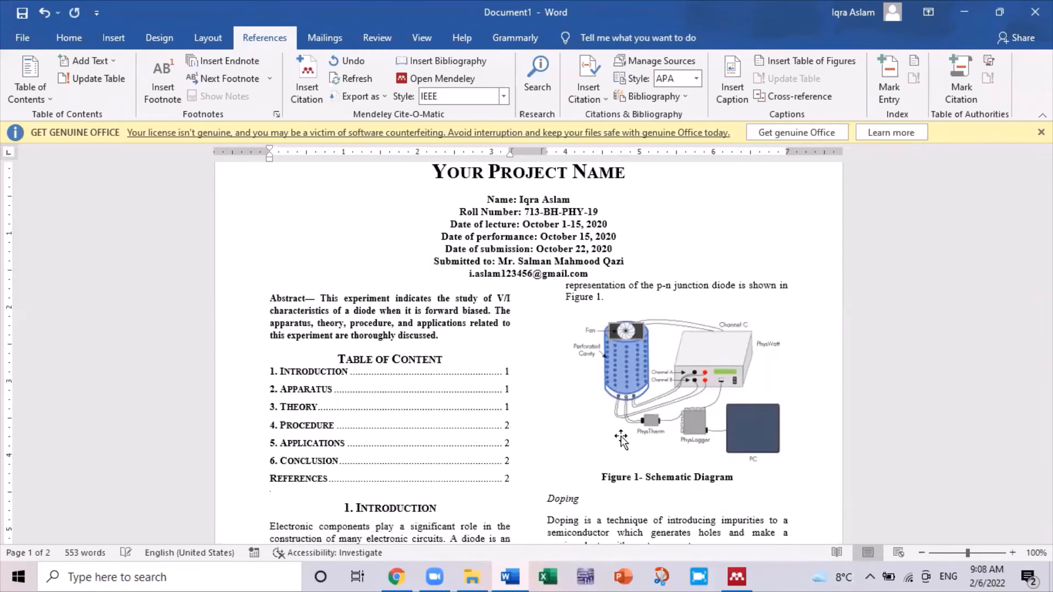
Remove the space after paragraphs for all table of contents entries, from Introduction to References
{"action": "key", "text": "shift+Up"}
{"action": "key", "text": "shift+Up"}
{"action": "key", "text": "shift+Up"}
{"action": "key", "text": "shift+Up"}
{"action": "key", "text": "shift+Up"}
{"action": "key", "text": "shift+Up"}
{"action": "key", "text": "shift+Up"}
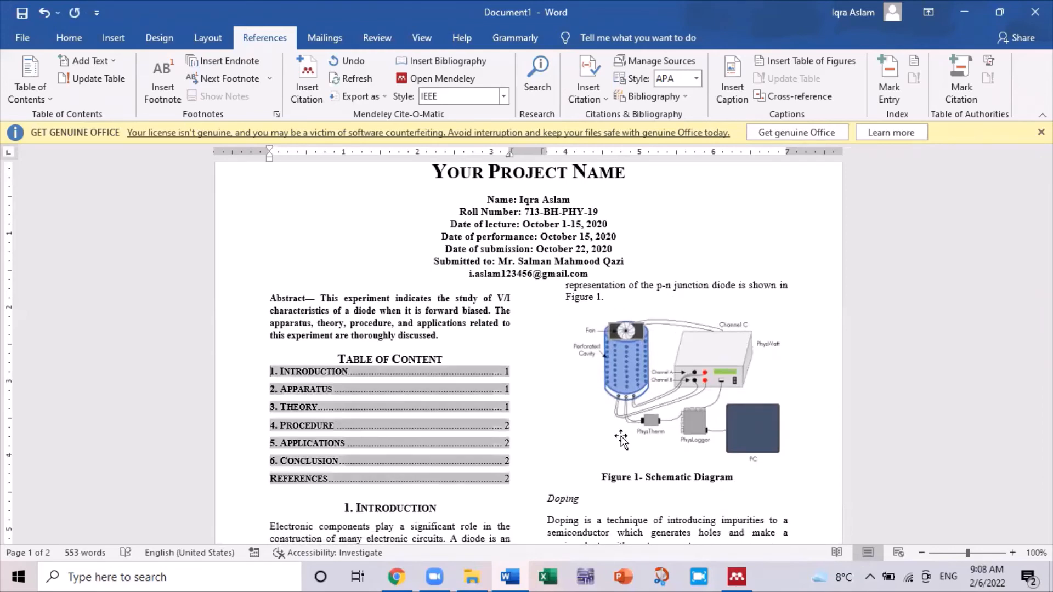
{"action": "key", "text": "shift+Down"}
{"action": "key", "text": "shift+Down"}
{"action": "key", "text": "shift+Down"}
{"action": "key", "text": "shift+Down"}
{"action": "key", "text": "shift+Down"}
{"action": "key", "text": "shift+Down"}
{"action": "key", "text": "shift+Down"}
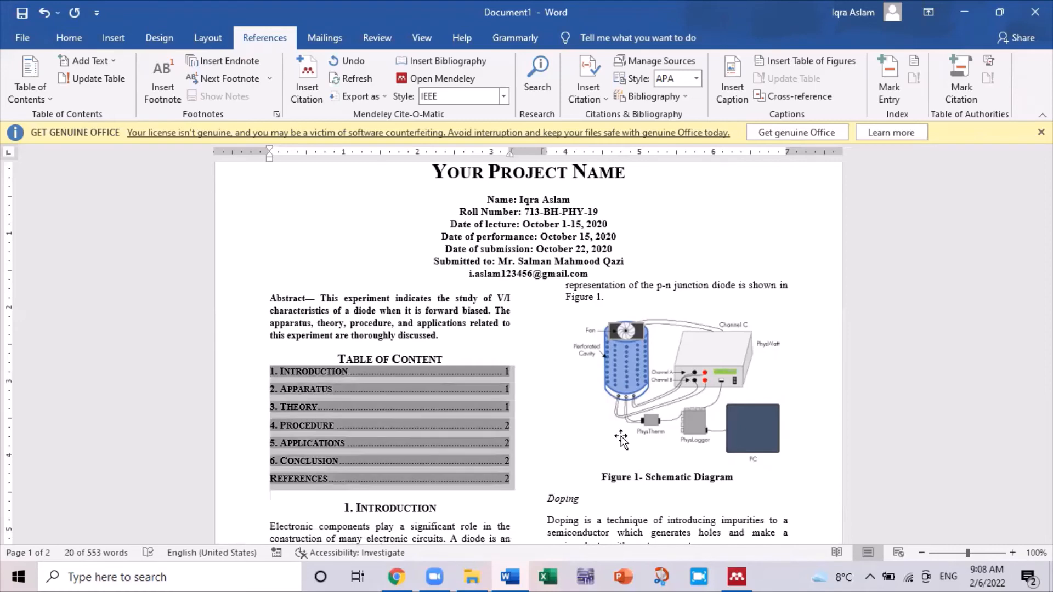
{"action": "left_click", "coordinate": [70, 40]}
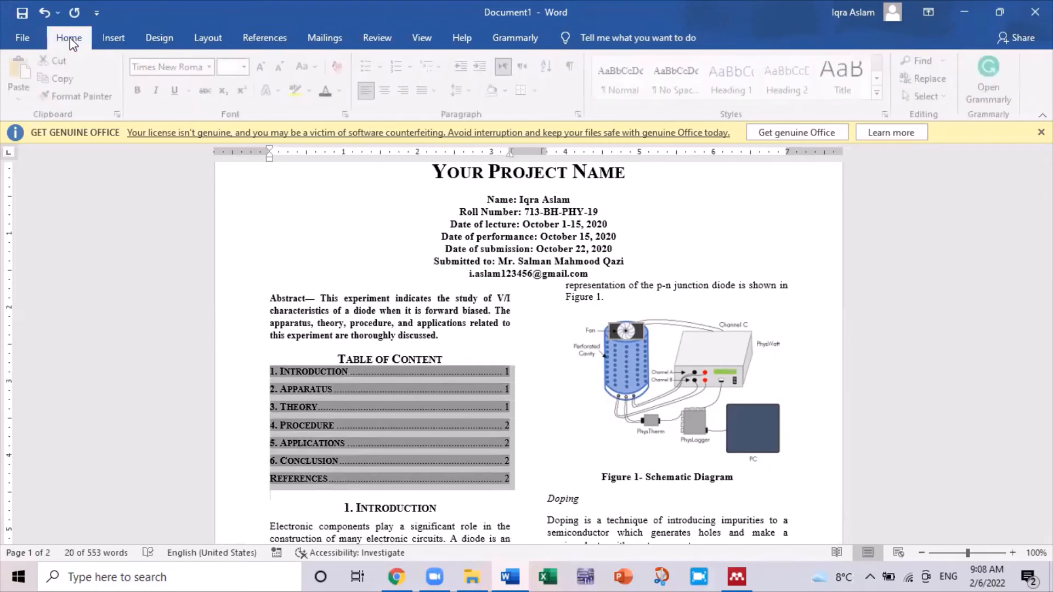
{"action": "left_click", "coordinate": [438, 91]}
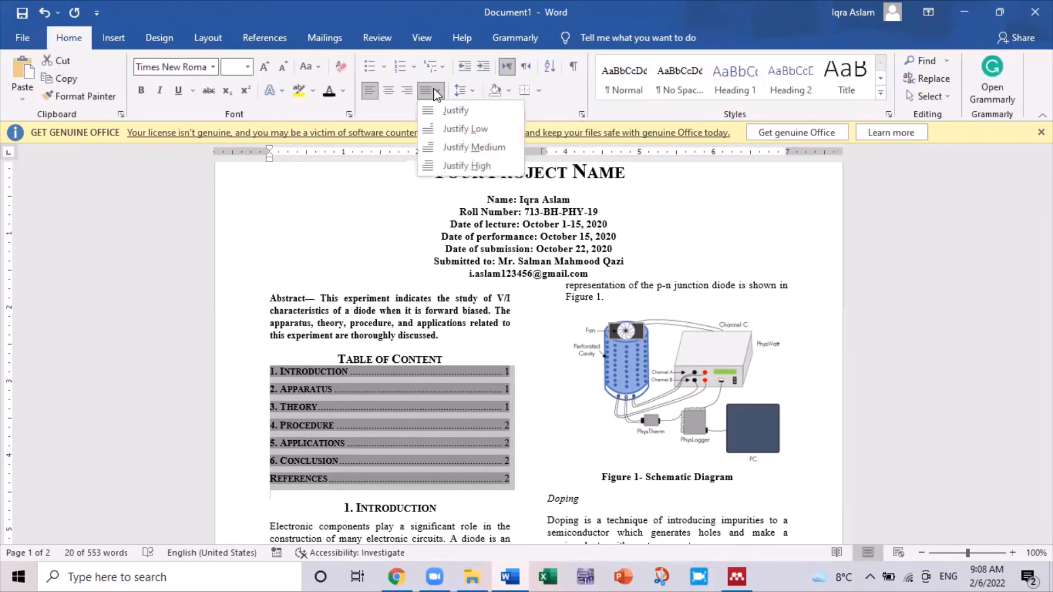
{"action": "left_click", "coordinate": [438, 91]}
{"action": "left_click", "coordinate": [474, 92]}
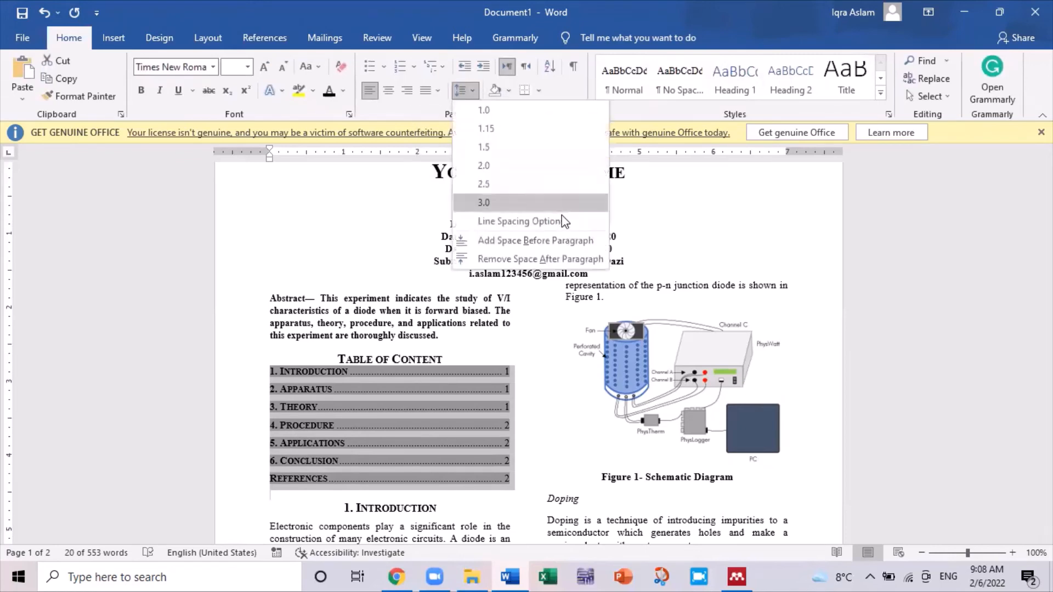
{"action": "left_click", "coordinate": [549, 258]}
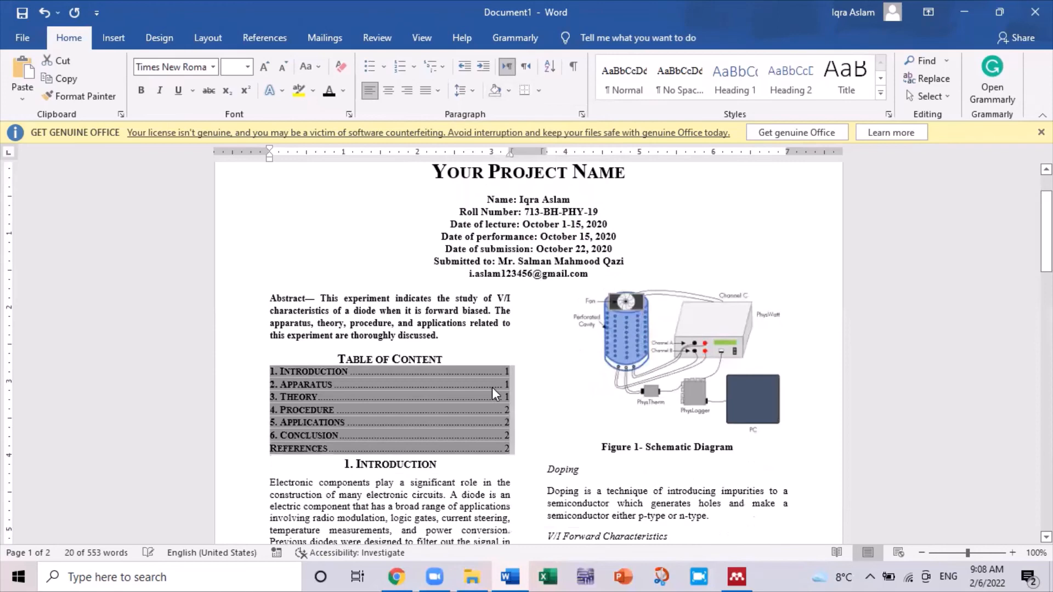
Add an empty line below the Table of Content heading and a 10 pt empty line above the 1. Introduction heading
{"action": "left_click", "coordinate": [447, 360]}
{"action": "key", "text": "Return"}
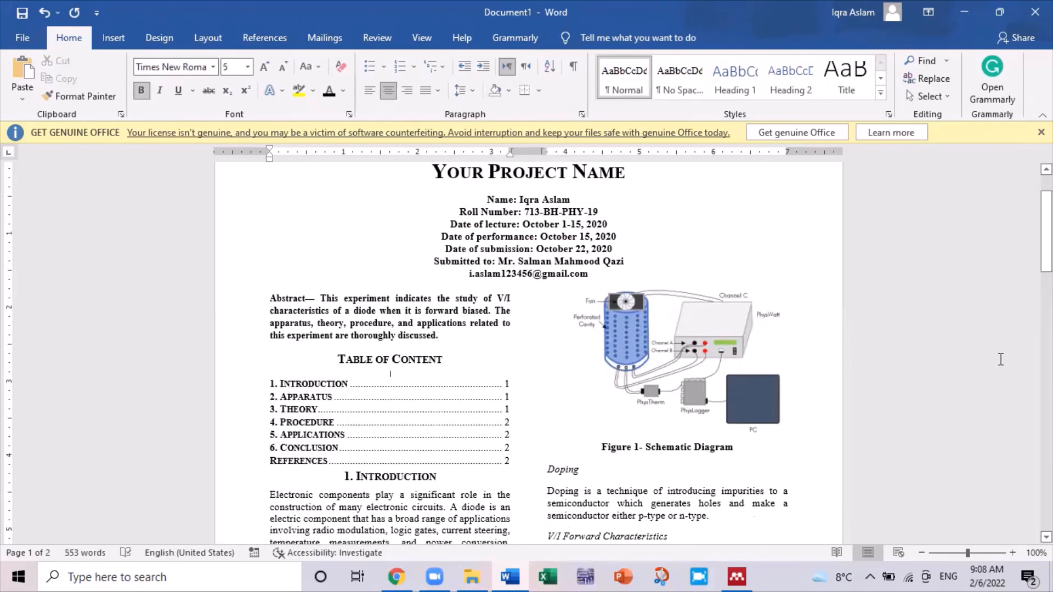
{"action": "left_click", "coordinate": [320, 480]}
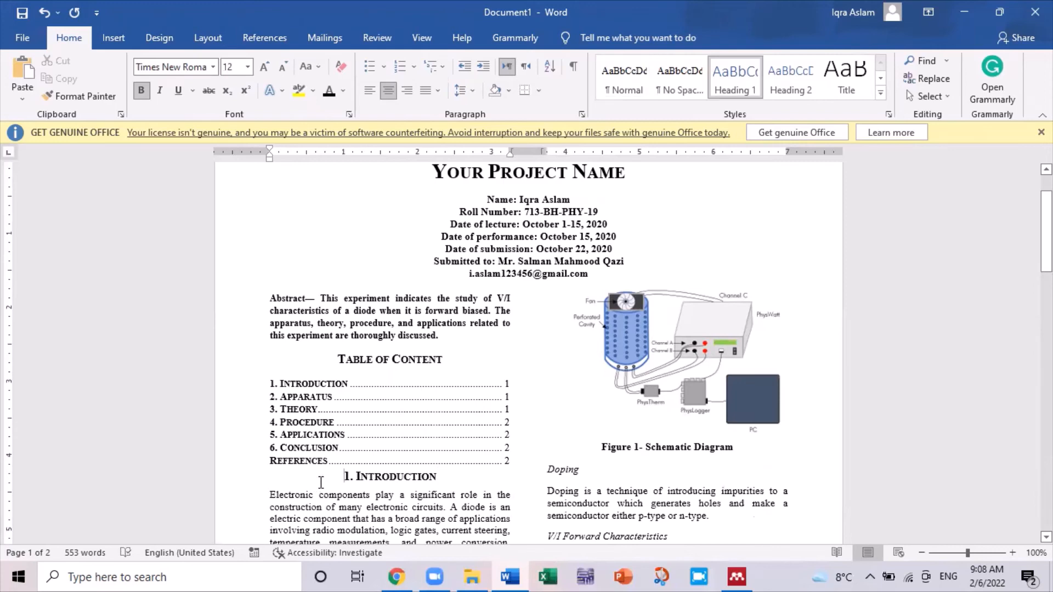
{"action": "key", "text": "Return"}
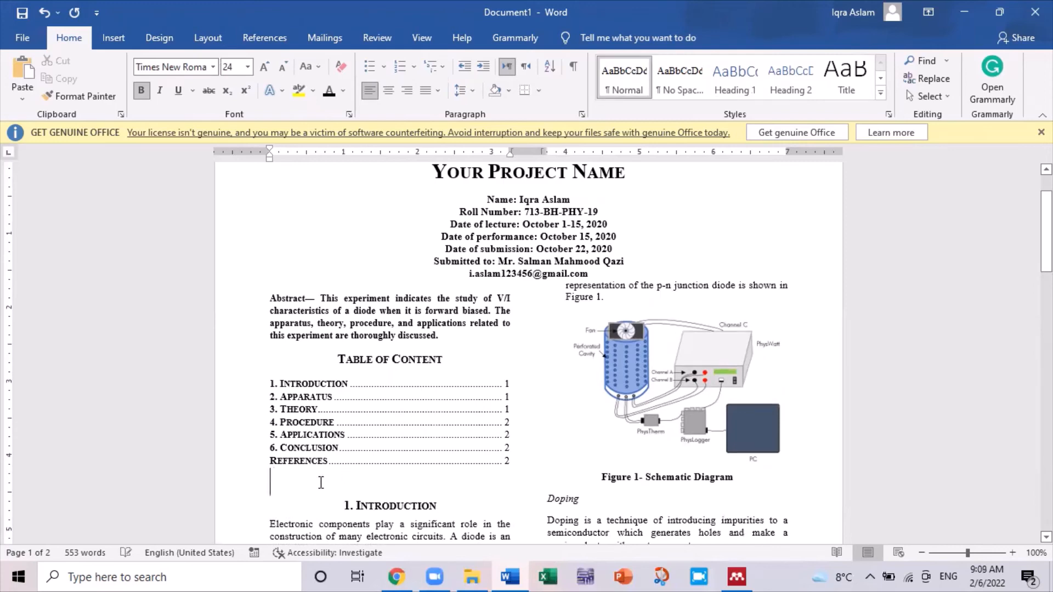
{"action": "key", "text": "ctrl+shift+comma"}
{"action": "key", "text": "ctrl+shift+comma"}
{"action": "key", "text": "ctrl+shift+comma"}
{"action": "key", "text": "ctrl+shift+comma"}
{"action": "key", "text": "ctrl+shift+comma"}
{"action": "key", "text": "ctrl+shift+comma"}
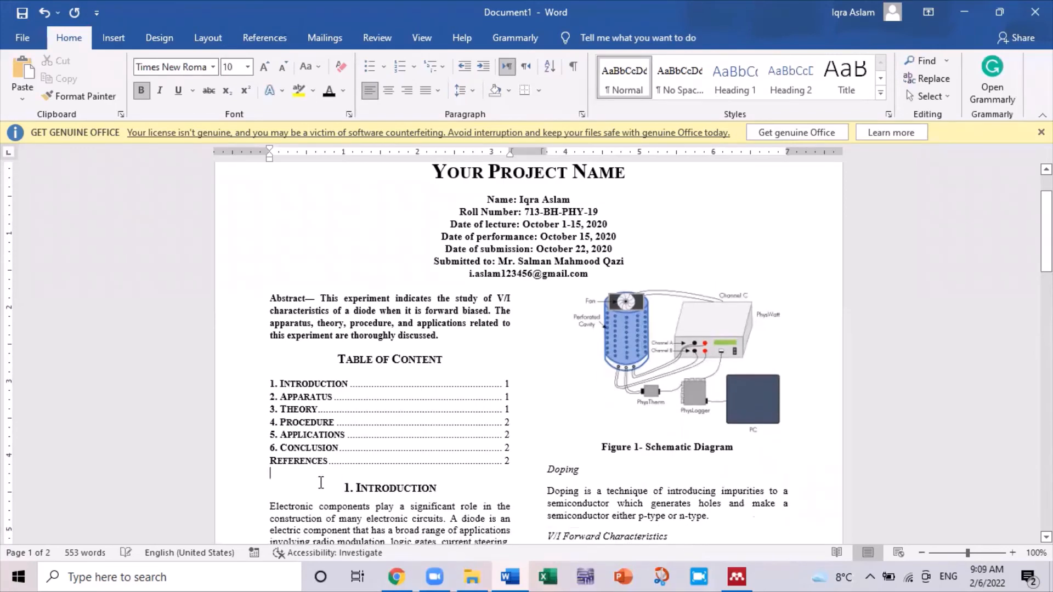
Widen the body text columns so that the gap between them is about 0.25 inch
{"action": "left_click_drag", "start_coordinate": [1047, 201], "coordinate": [1047, 165]}
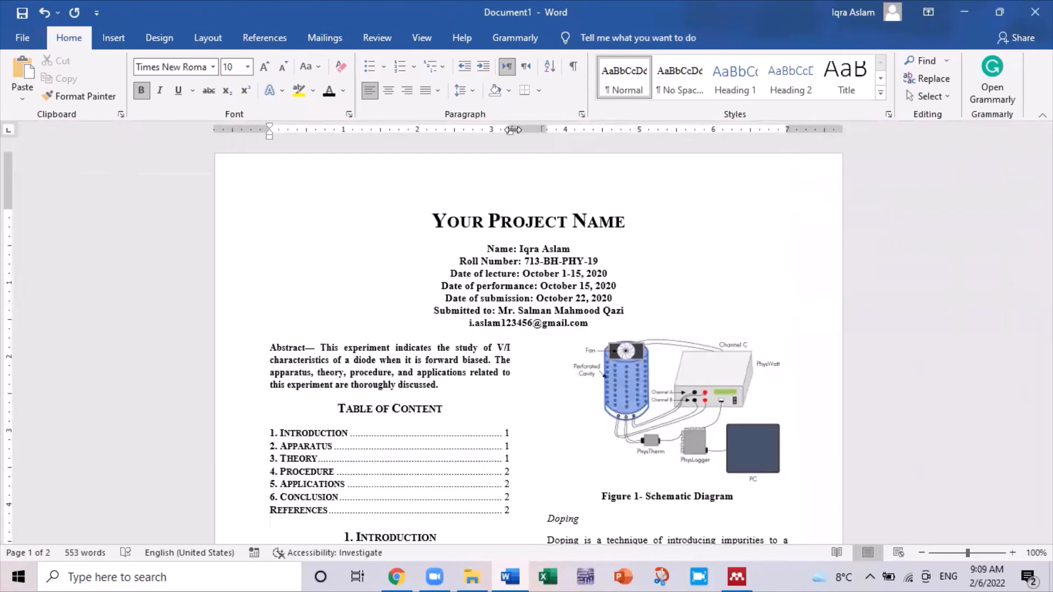
{"action": "left_click_drag", "start_coordinate": [511, 129], "coordinate": [519, 129]}
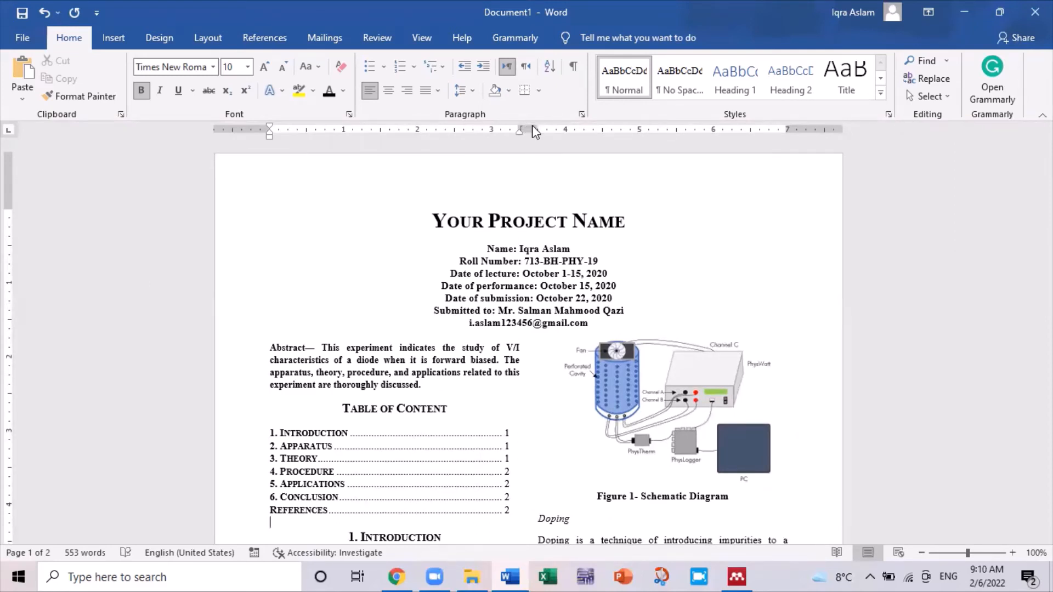
{"action": "left_click_drag", "start_coordinate": [535, 127], "coordinate": [535, 127]}
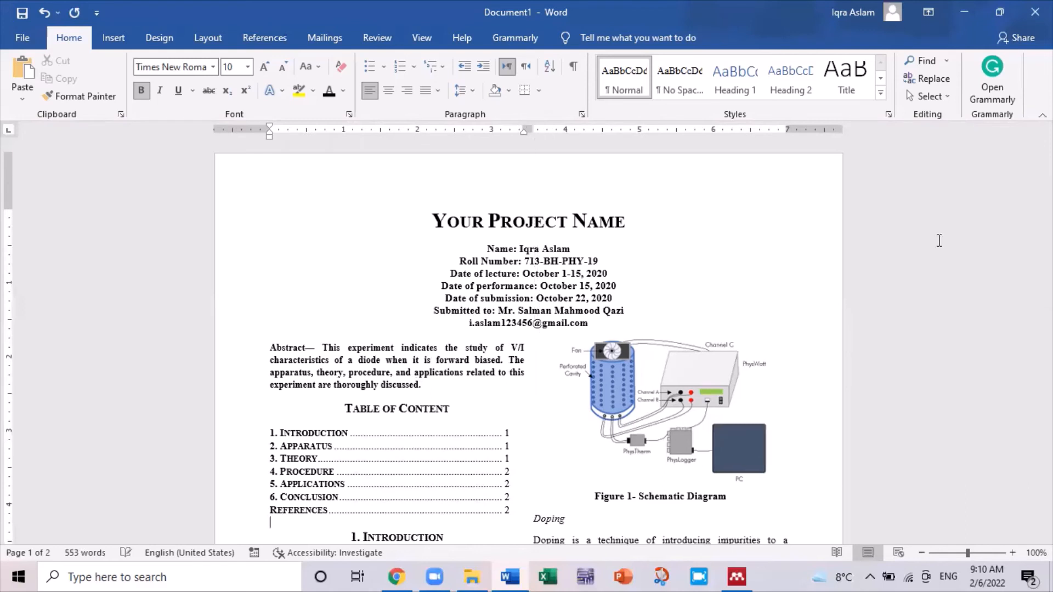
{"action": "left_click_drag", "start_coordinate": [1046, 206], "coordinate": [1046, 343]}
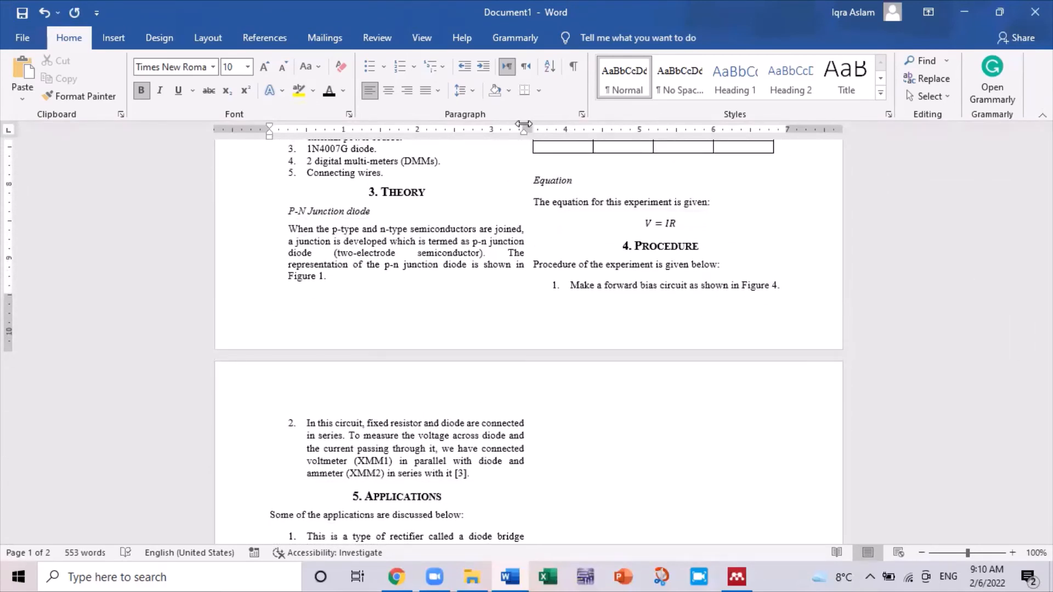
{"action": "left_click_drag", "start_coordinate": [524, 124], "coordinate": [519, 124]}
{"action": "left_click_drag", "start_coordinate": [1046, 343], "coordinate": [1046, 392]}
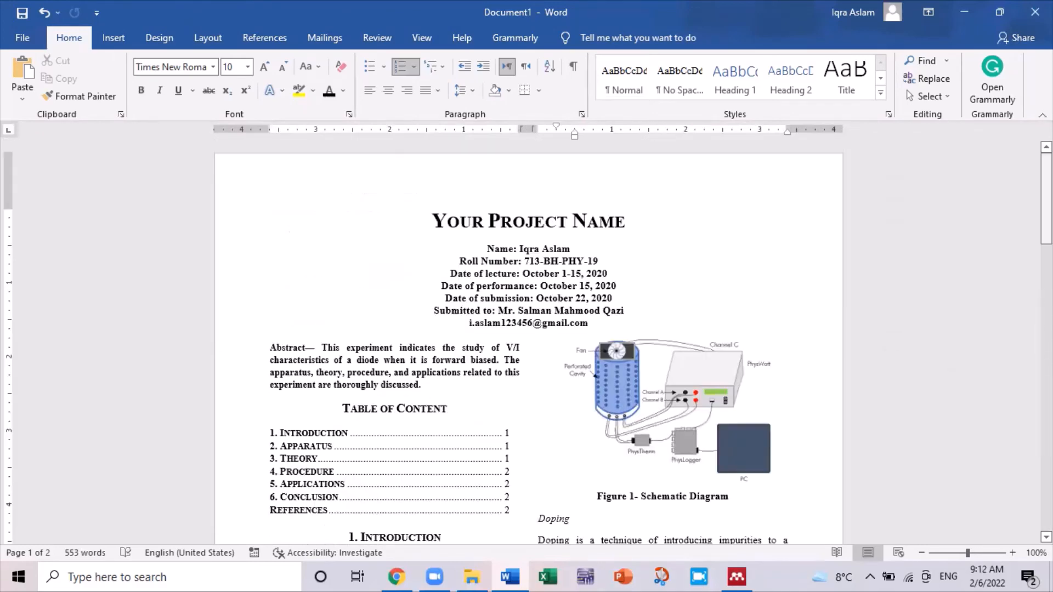
Insert a centred Plain Number 2 page number at the bottom of the page in the Section 1 footer
{"action": "left_click_drag", "start_coordinate": [1046, 209], "coordinate": [1046, 485]}
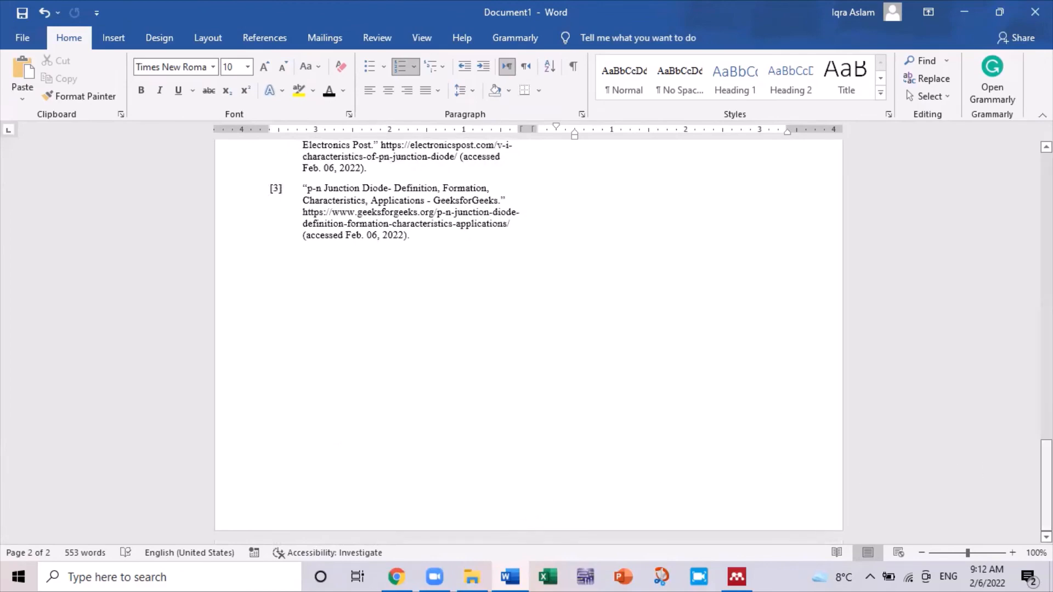
{"action": "left_click_drag", "start_coordinate": [1046, 483], "coordinate": [1046, 367]}
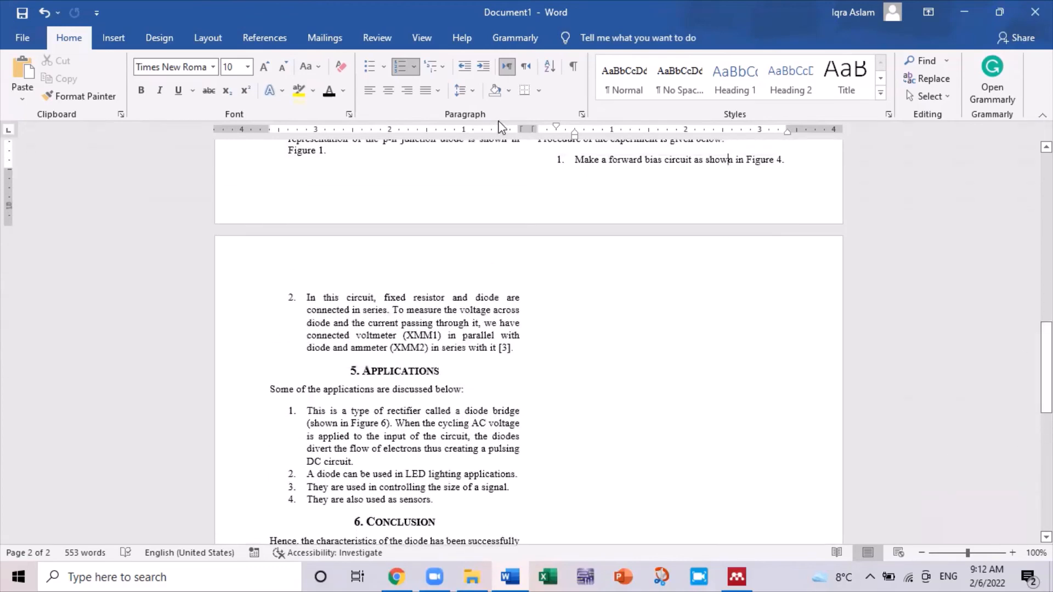
{"action": "double_click", "coordinate": [499, 197]}
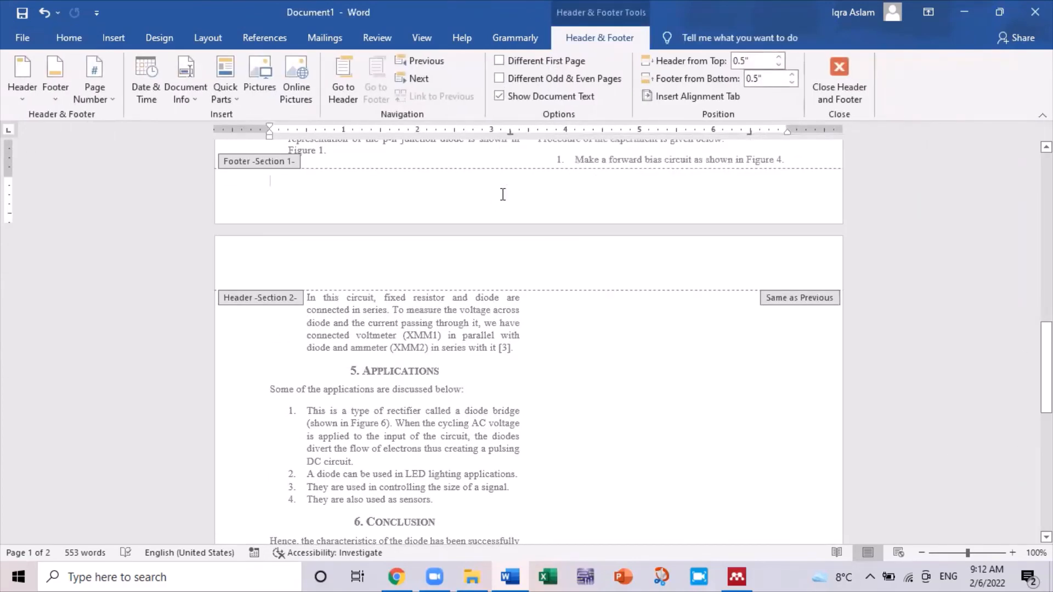
{"action": "left_click", "coordinate": [100, 100]}
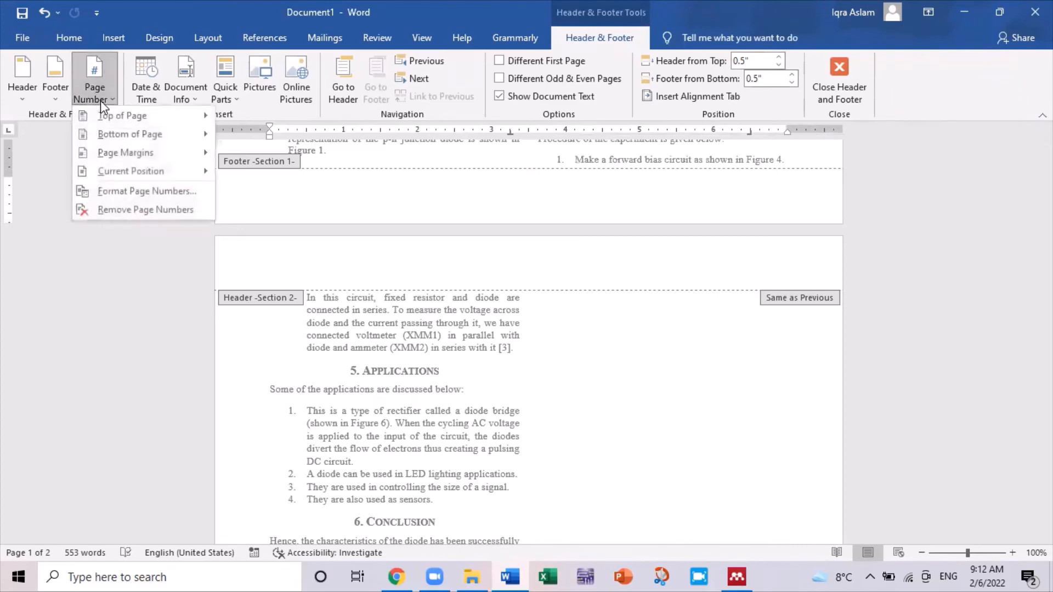
{"action": "mouse_move", "coordinate": [132, 117]}
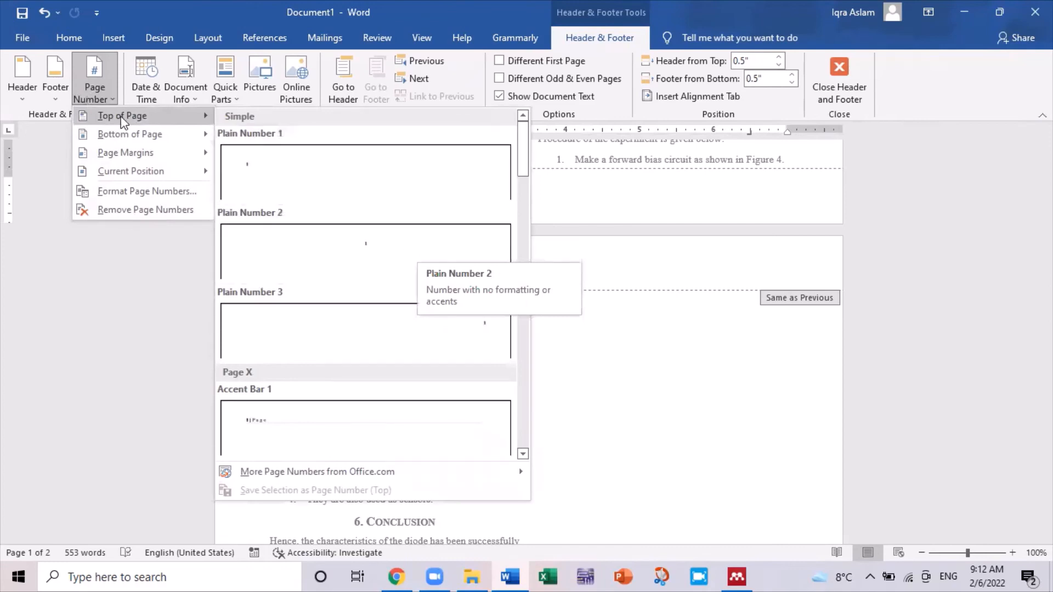
{"action": "mouse_move", "coordinate": [181, 142]}
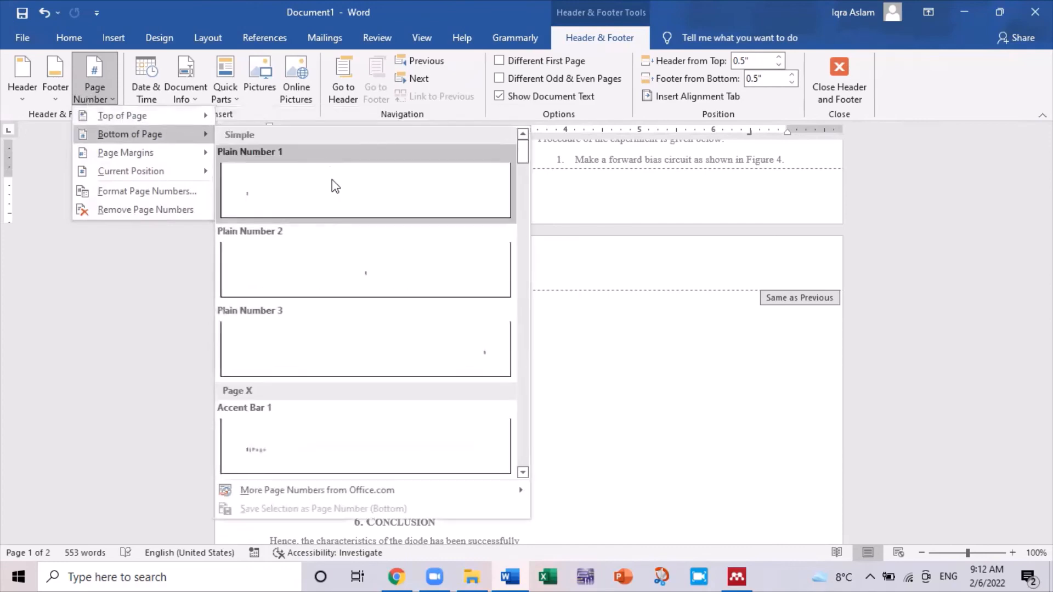
{"action": "left_click", "coordinate": [340, 249]}
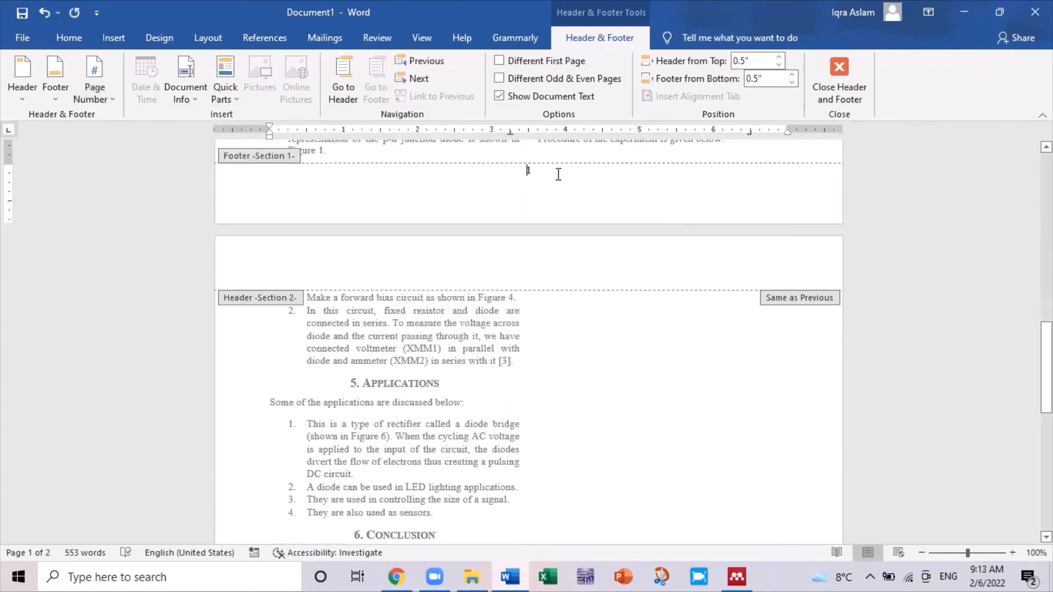
Delete the page number from the Section 1 footer
{"action": "left_click_drag", "start_coordinate": [559, 174], "coordinate": [437, 185]}
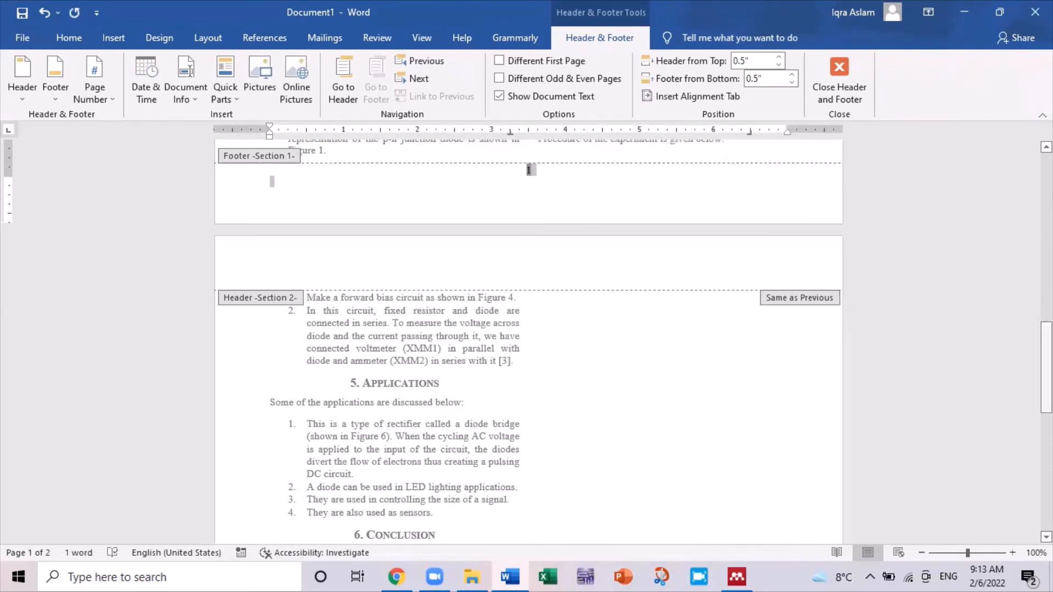
{"action": "key", "text": "Delete"}
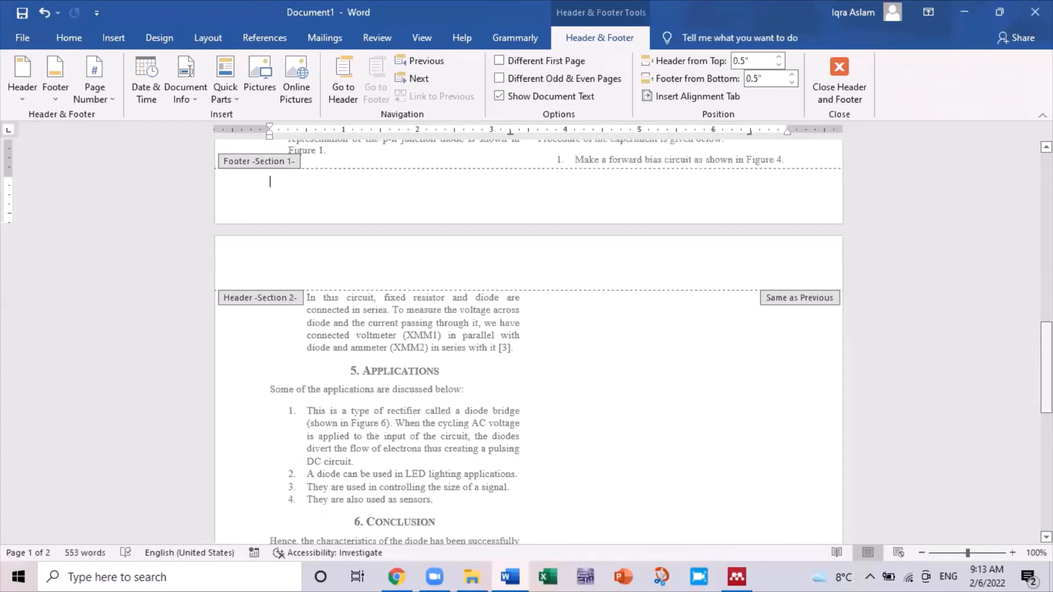
{"action": "left_click", "coordinate": [61, 28]}
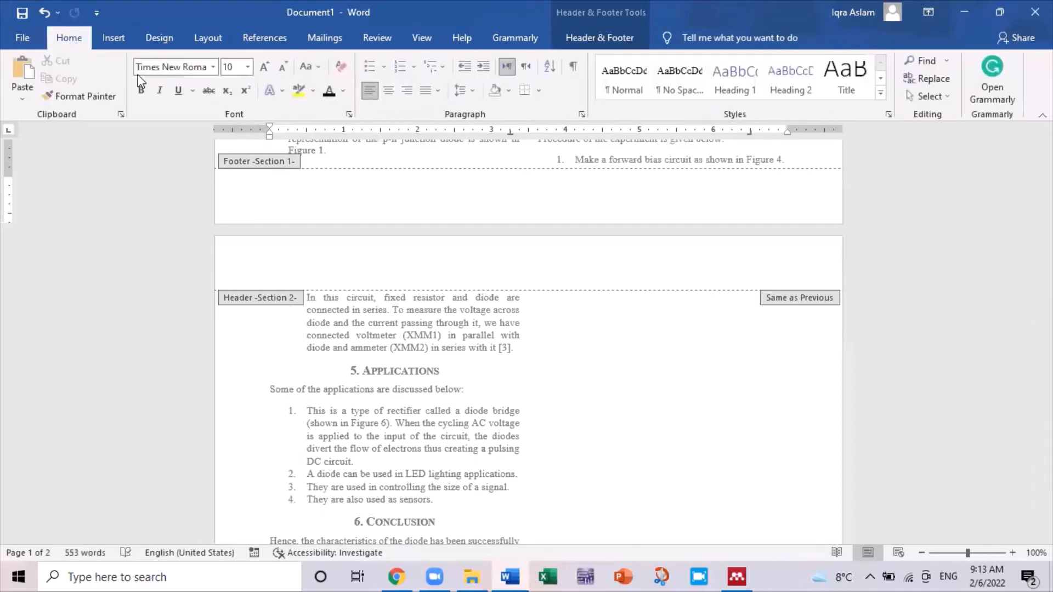
Enter Experiment No. 12 in the Section 1 footer and set its font size to 12 pt
{"action": "left_click", "coordinate": [282, 174]}
{"action": "type", "text": "Ex"}
{"action": "key", "text": "ctrl+shift+Left"}
{"action": "key", "text": "ctrl+shift+Left"}
{"action": "key", "text": "ctrl+shift+Left"}
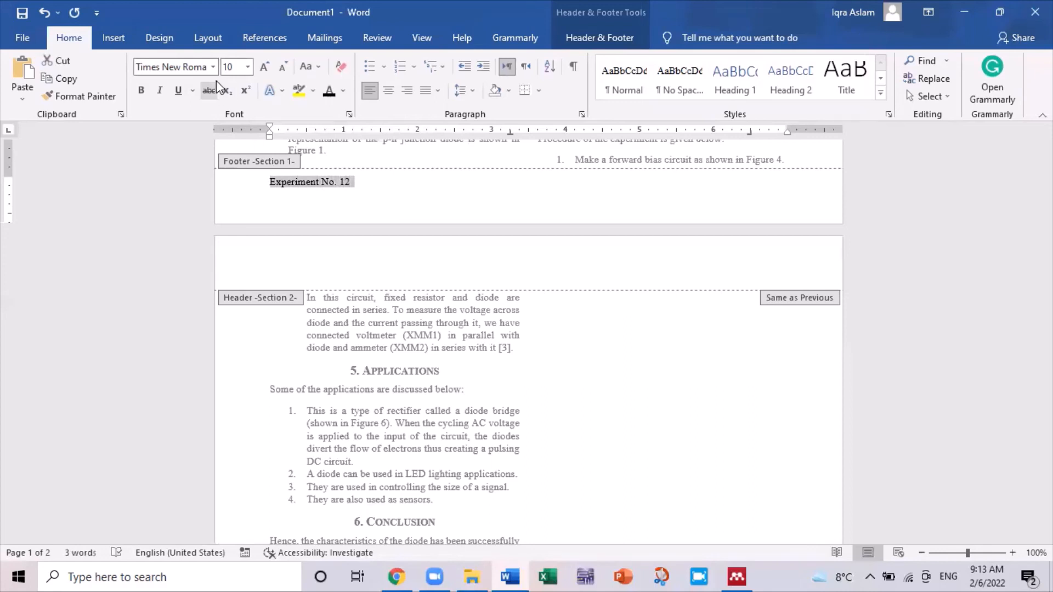
{"action": "left_click", "coordinate": [235, 68]}
{"action": "type", "text": "12"}
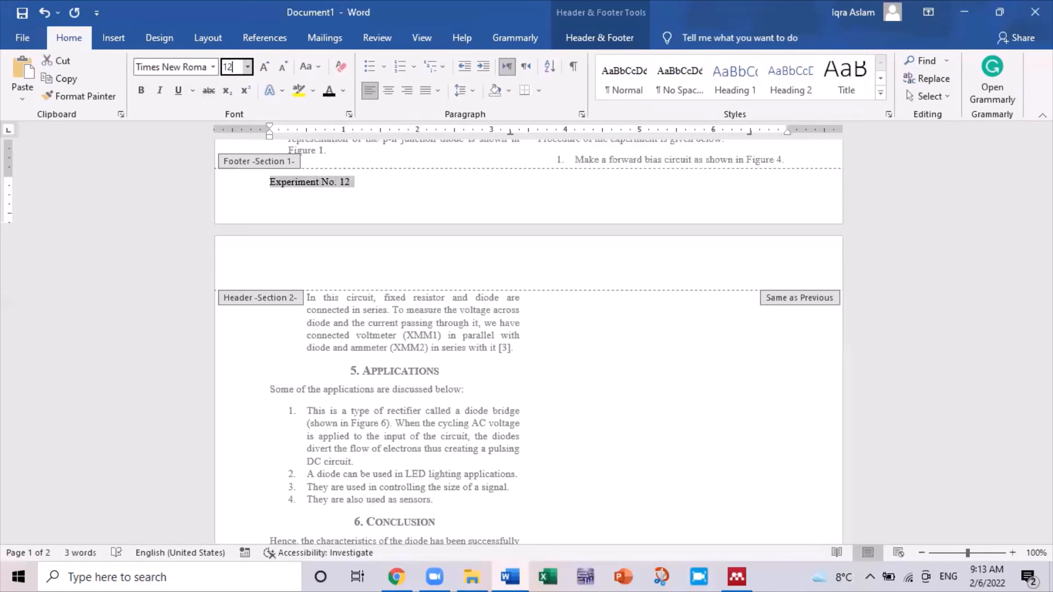
{"action": "key", "text": "Return"}
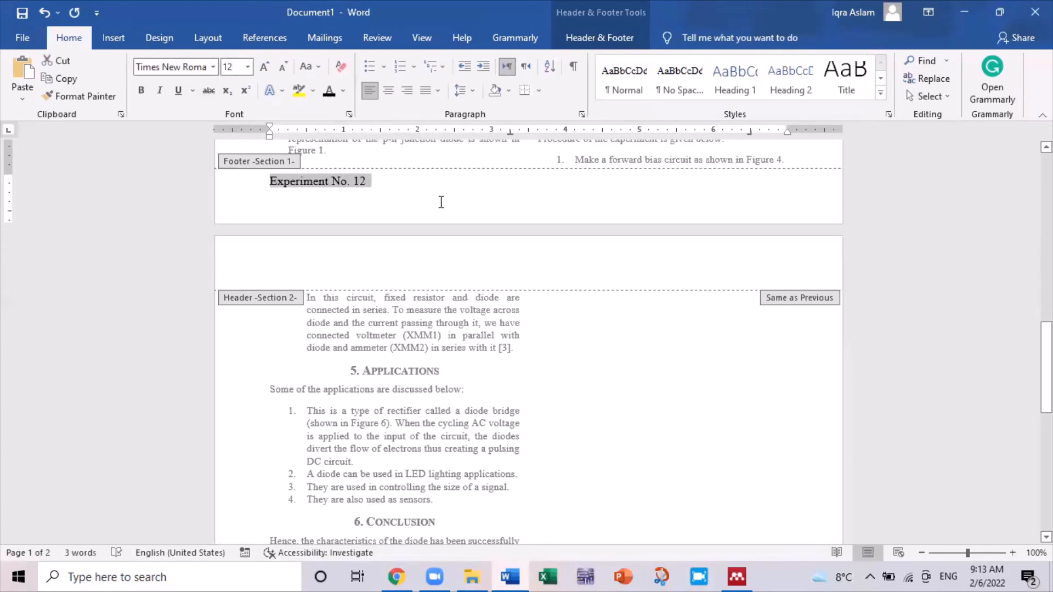
{"action": "left_click", "coordinate": [367, 178]}
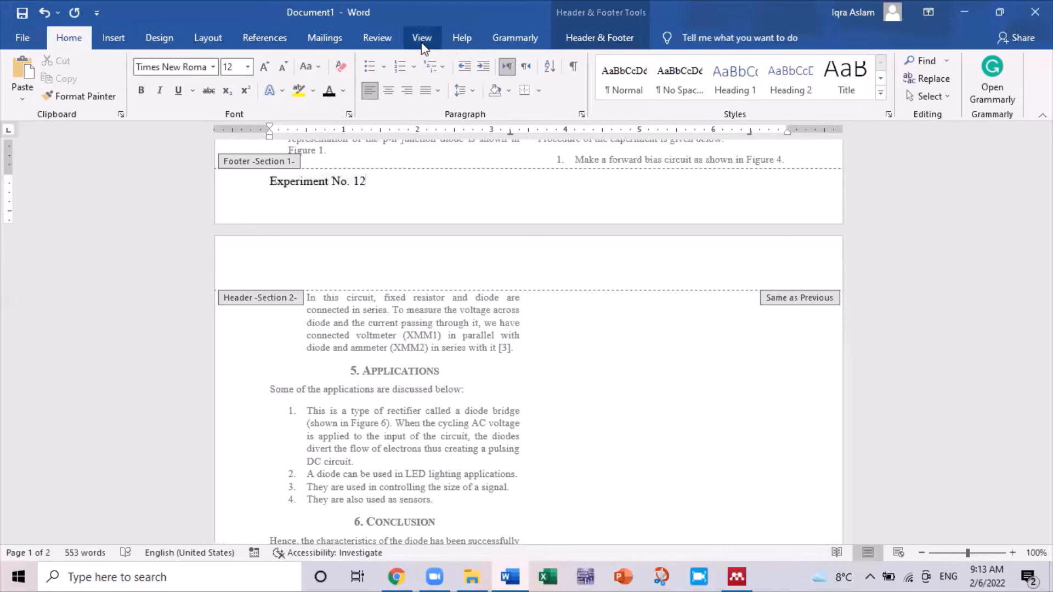
{"action": "double_click", "coordinate": [392, 182]}
{"action": "key", "text": "ctrl+z"}
{"action": "double_click", "coordinate": [366, 178]}
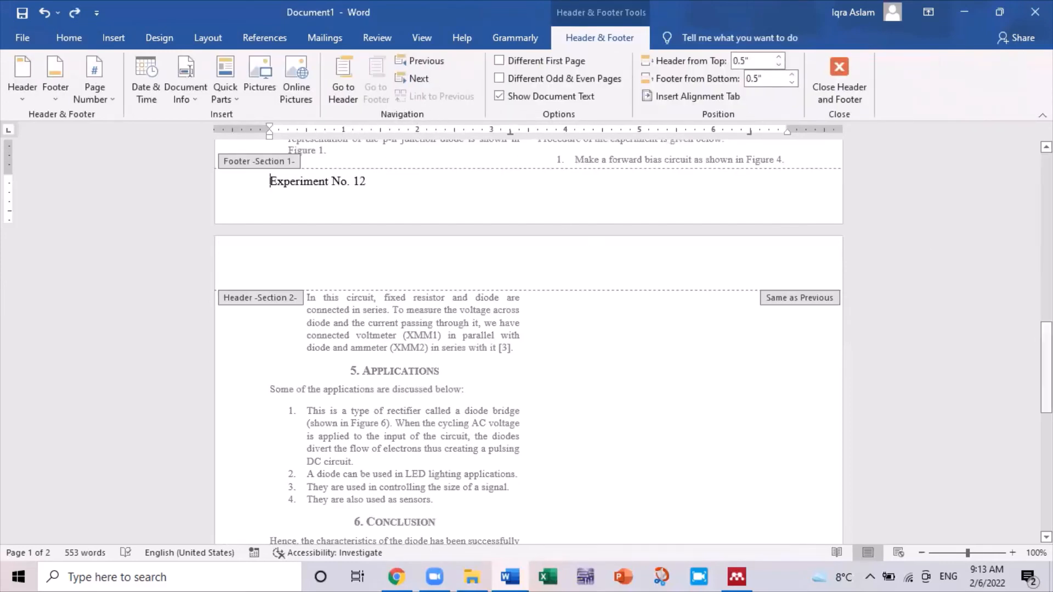
Insert a centred Plain Number 2 page number at the bottom of the page in the Section 2 footer
{"action": "left_click_drag", "start_coordinate": [1046, 373], "coordinate": [1046, 486]}
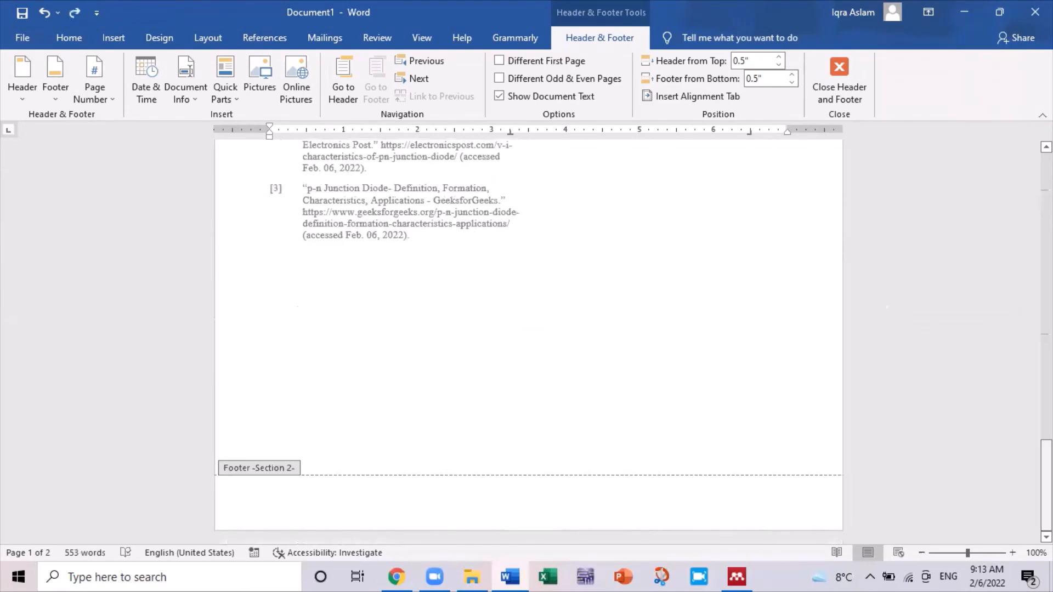
{"action": "left_click", "coordinate": [593, 517]}
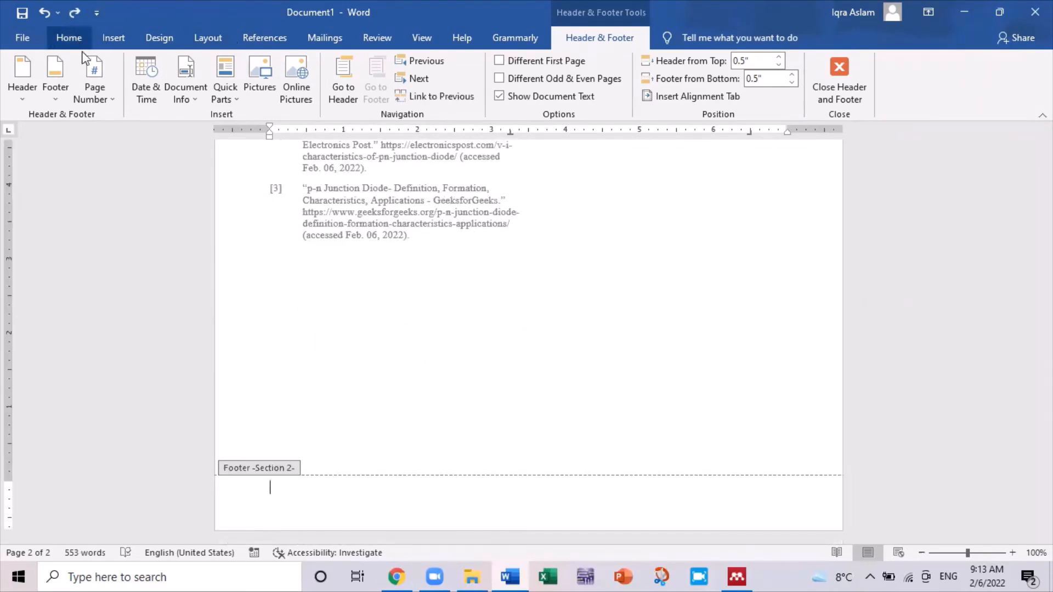
{"action": "left_click", "coordinate": [93, 87]}
{"action": "mouse_move", "coordinate": [158, 140]}
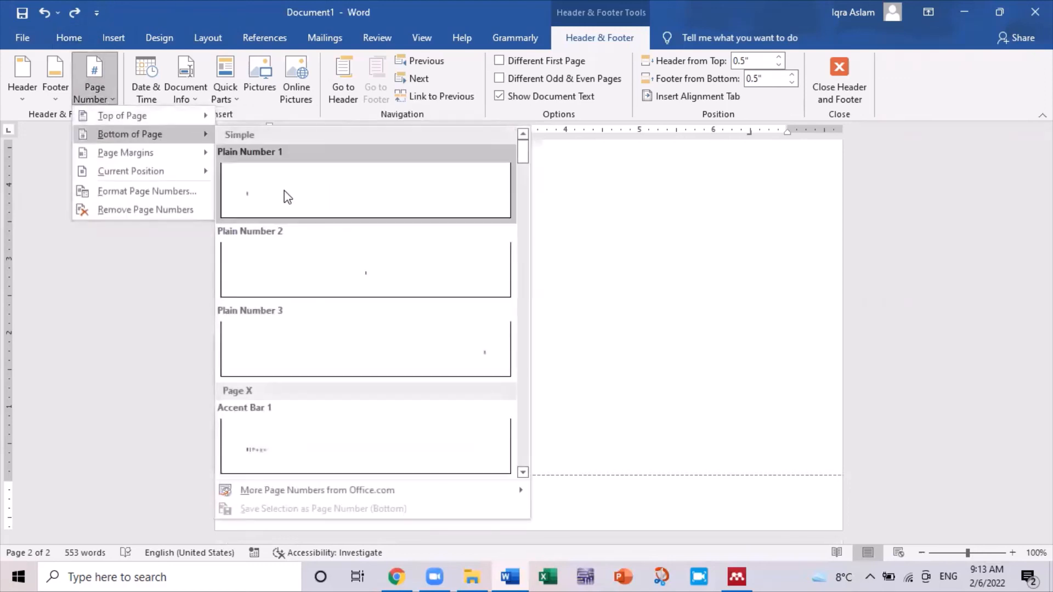
{"action": "left_click", "coordinate": [299, 247]}
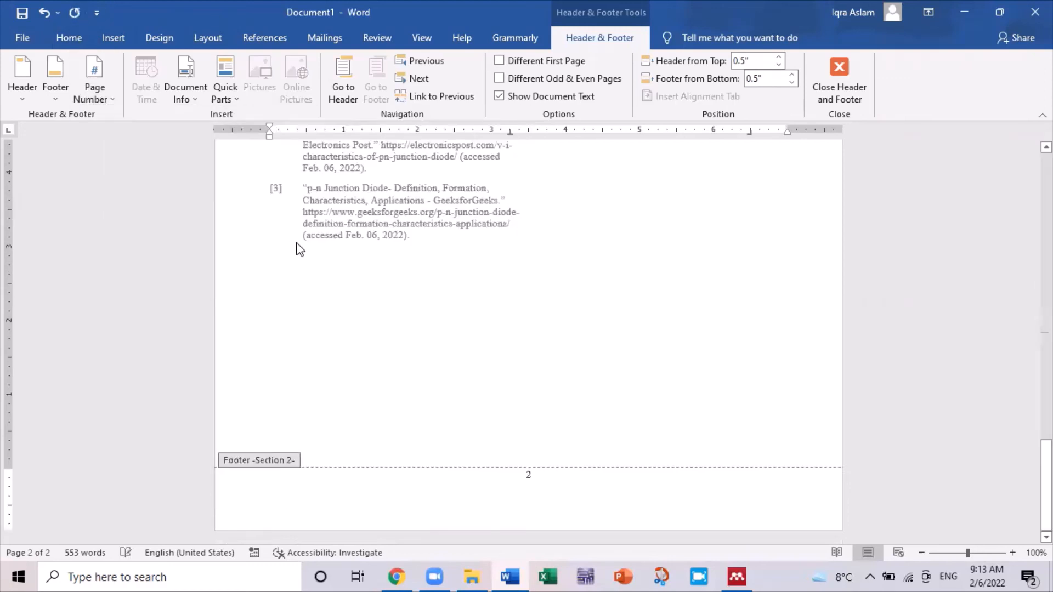
Set the Section 2 footer's page number to 12 pt and return to the document body
{"action": "double_click", "coordinate": [528, 474]}
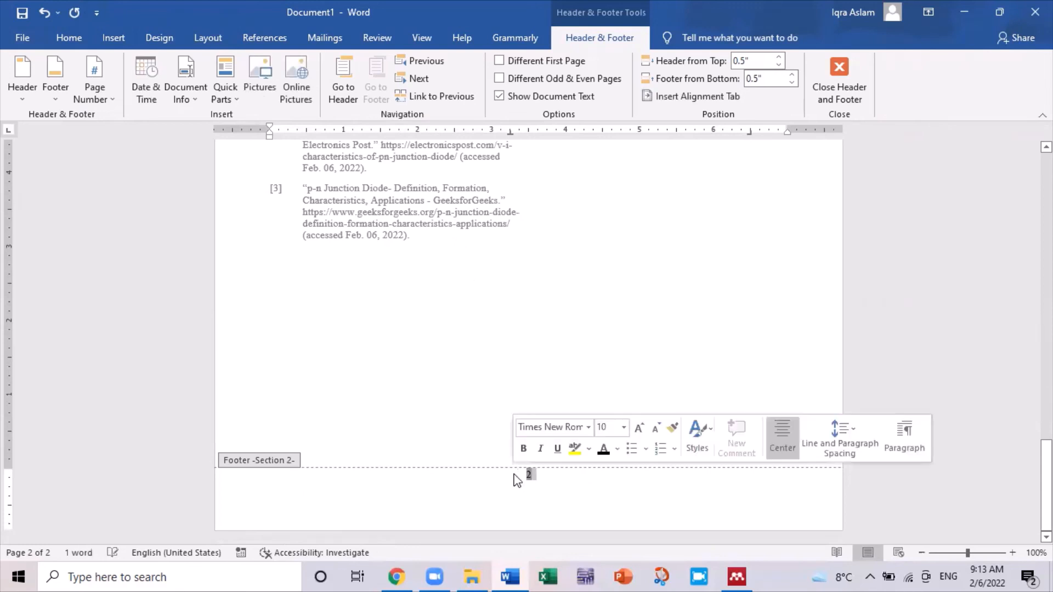
{"action": "left_click", "coordinate": [74, 37]}
{"action": "left_click", "coordinate": [230, 66]}
{"action": "type", "text": "12"}
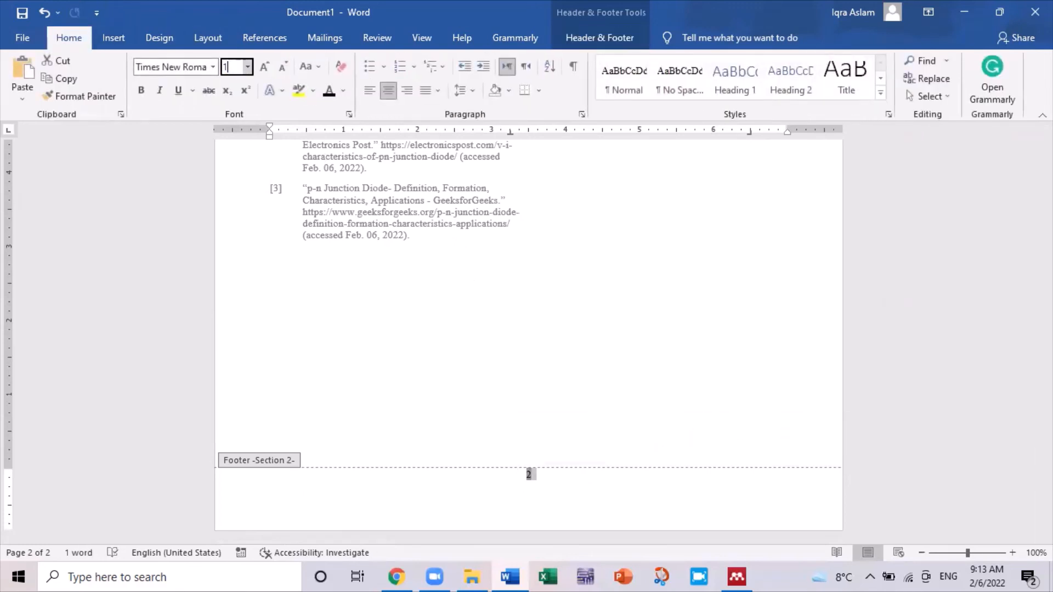
{"action": "key", "text": "Return"}
{"action": "double_click", "coordinate": [715, 276]}
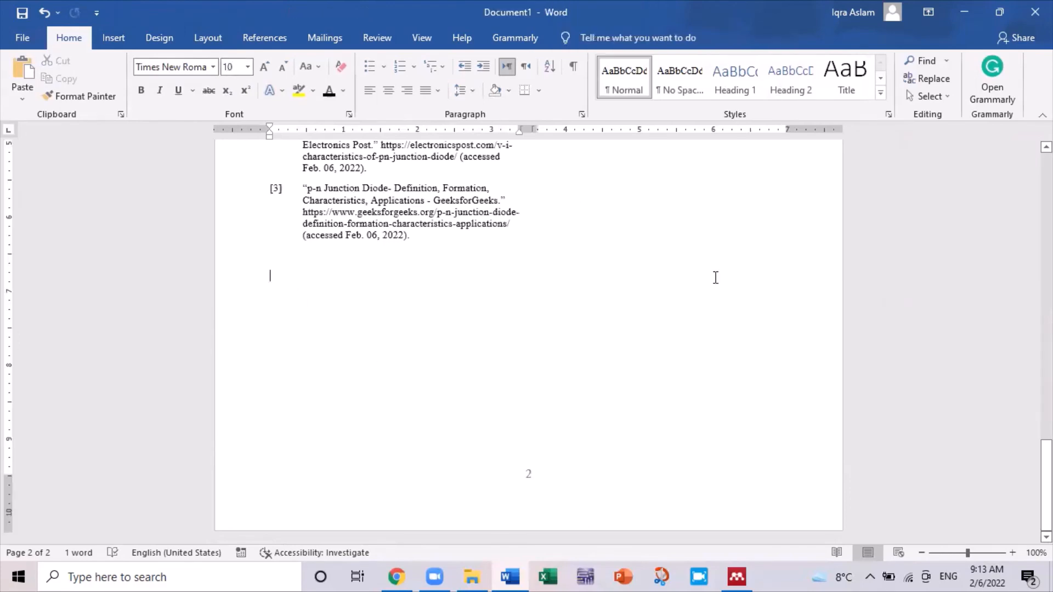
{"action": "scroll", "coordinate": [529, 340], "scroll_direction": "up", "scroll_amount": 15}
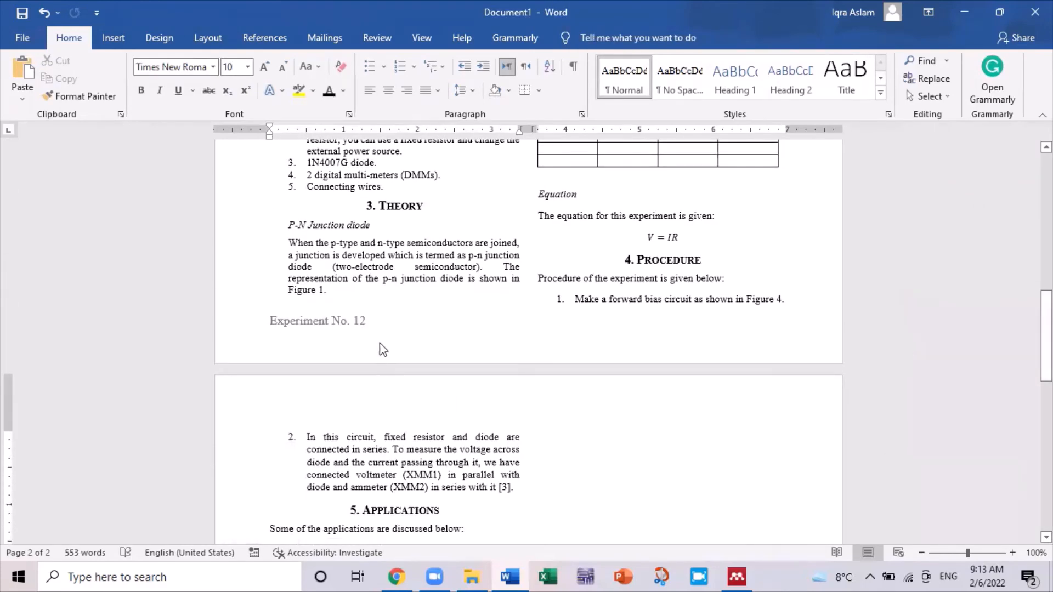
{"action": "double_click", "coordinate": [360, 324]}
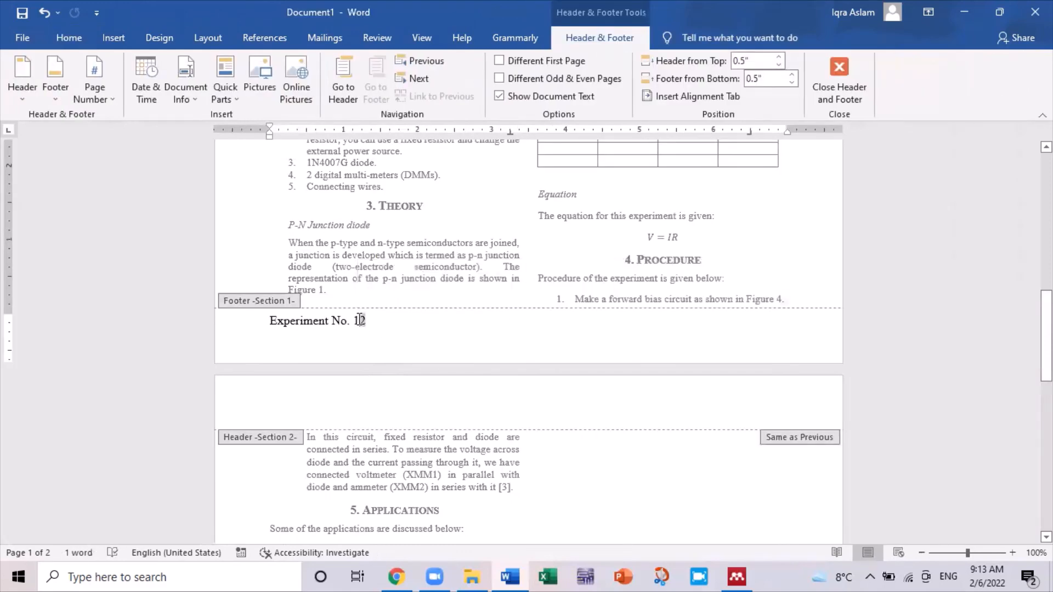
{"action": "double_click", "coordinate": [810, 271]}
{"action": "left_click_drag", "start_coordinate": [1047, 365], "coordinate": [1046, 511]}
Export the report as a PDF named Your Project Name to the Desktop, replacing the existing file
{"action": "left_click", "coordinate": [6, 39]}
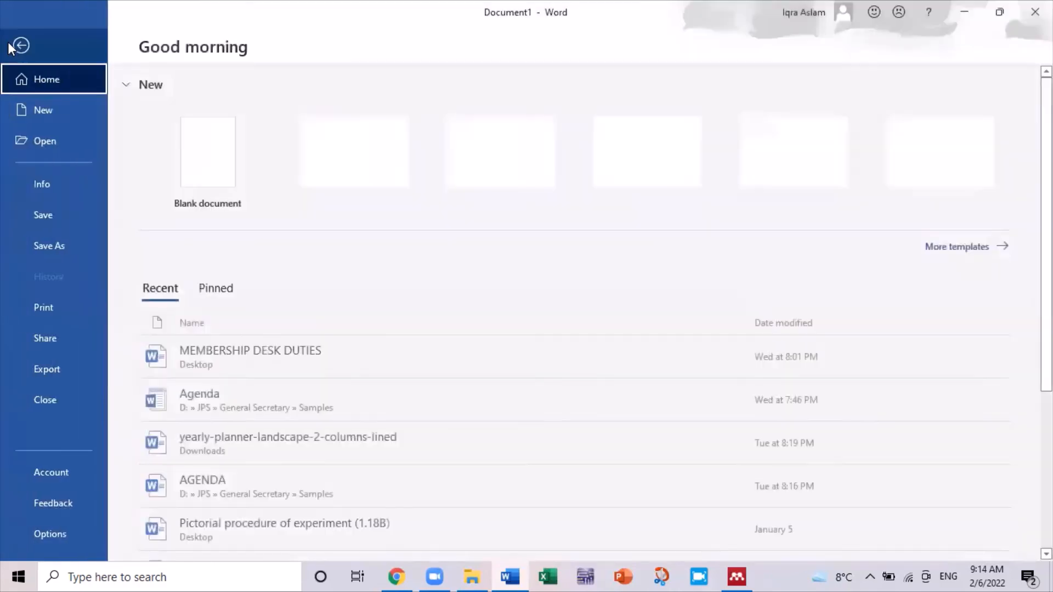
{"action": "left_click", "coordinate": [83, 372]}
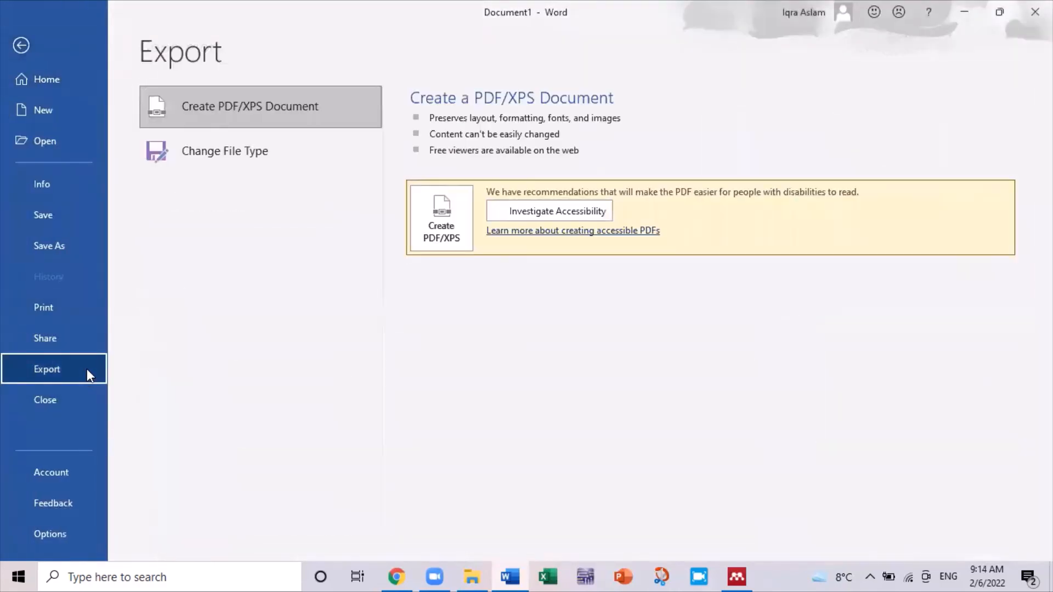
{"action": "left_click", "coordinate": [430, 228]}
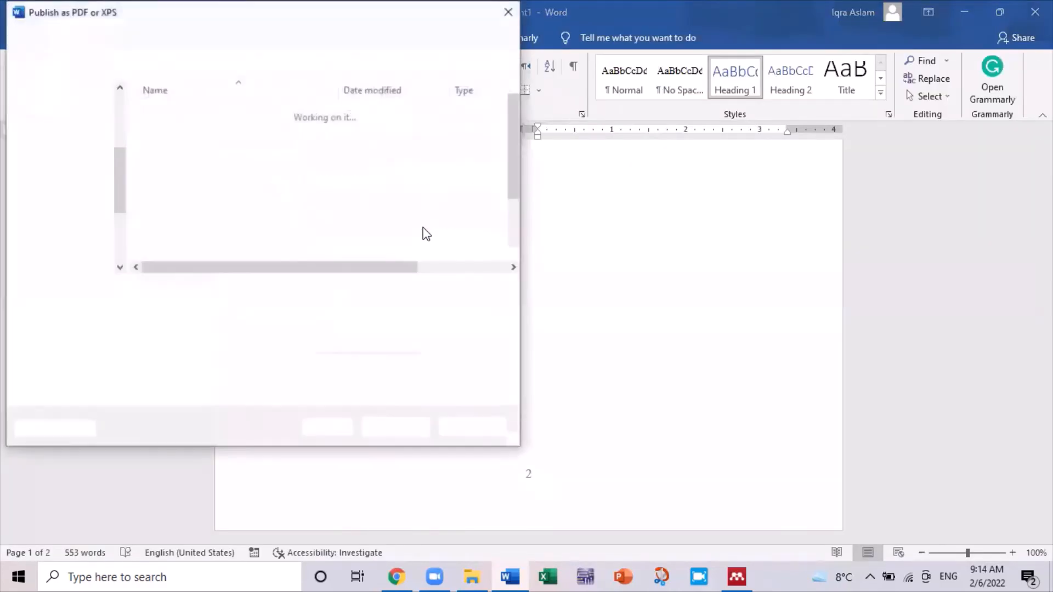
{"action": "left_click", "coordinate": [86, 238]}
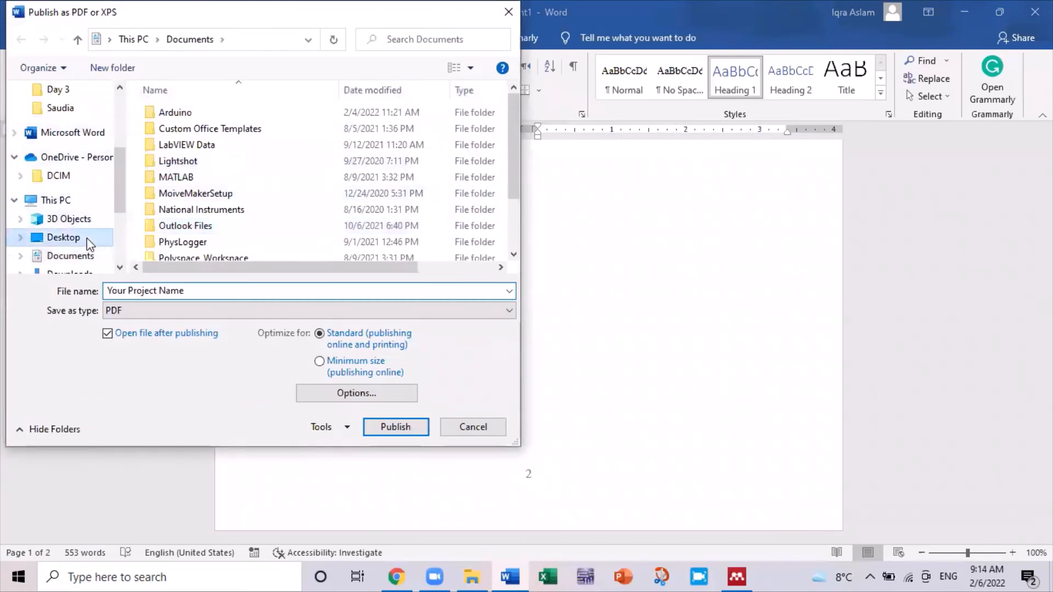
{"action": "left_click", "coordinate": [395, 428]}
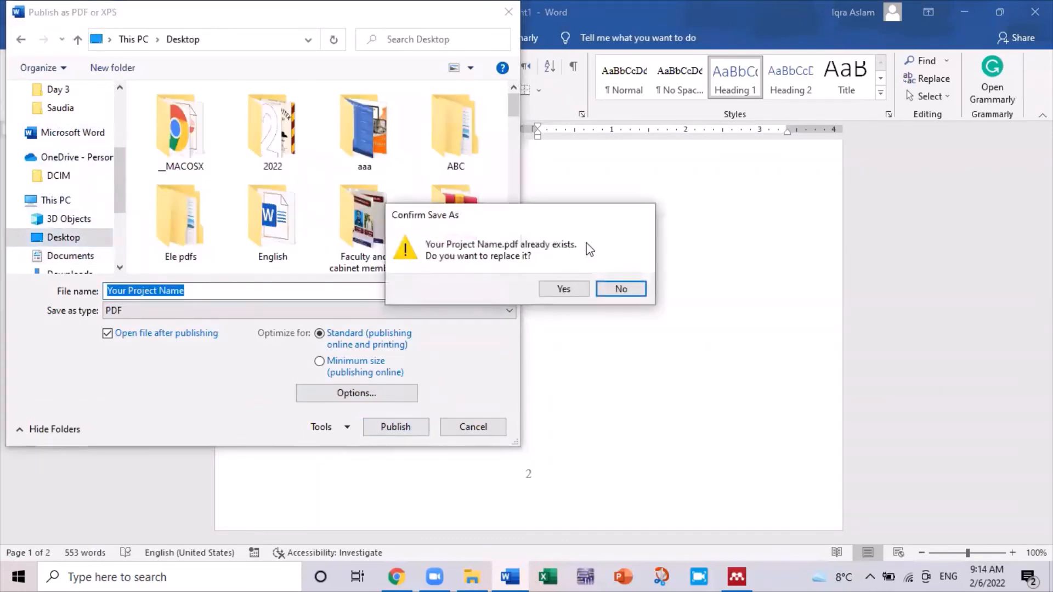
{"action": "left_click", "coordinate": [565, 288]}
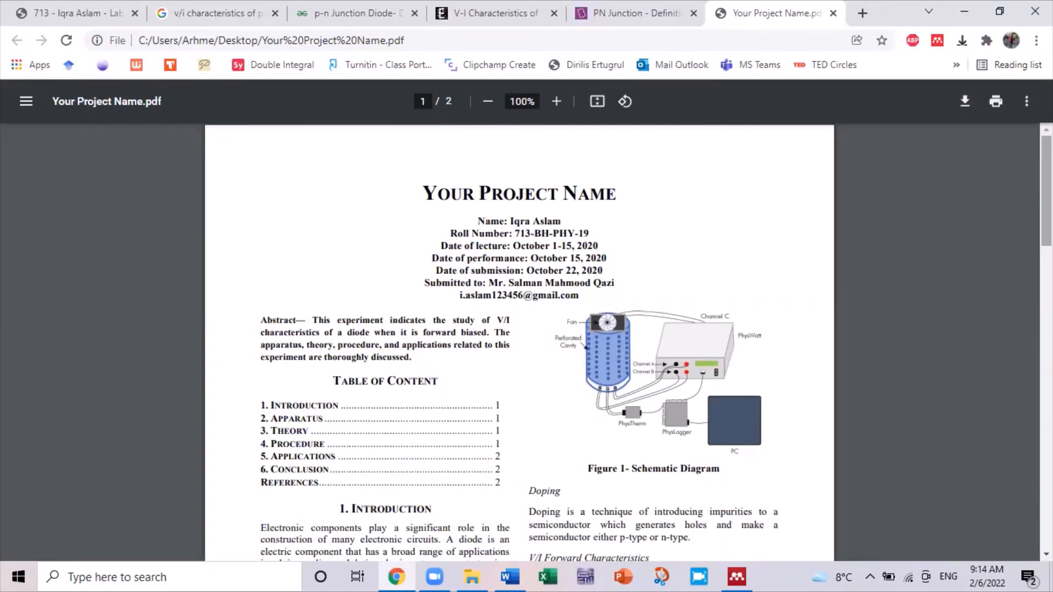
Review the exported PDF from the title down to the references and the last page's footer
{"action": "scroll", "coordinate": [519, 345], "scroll_direction": "down", "scroll_amount": 1}
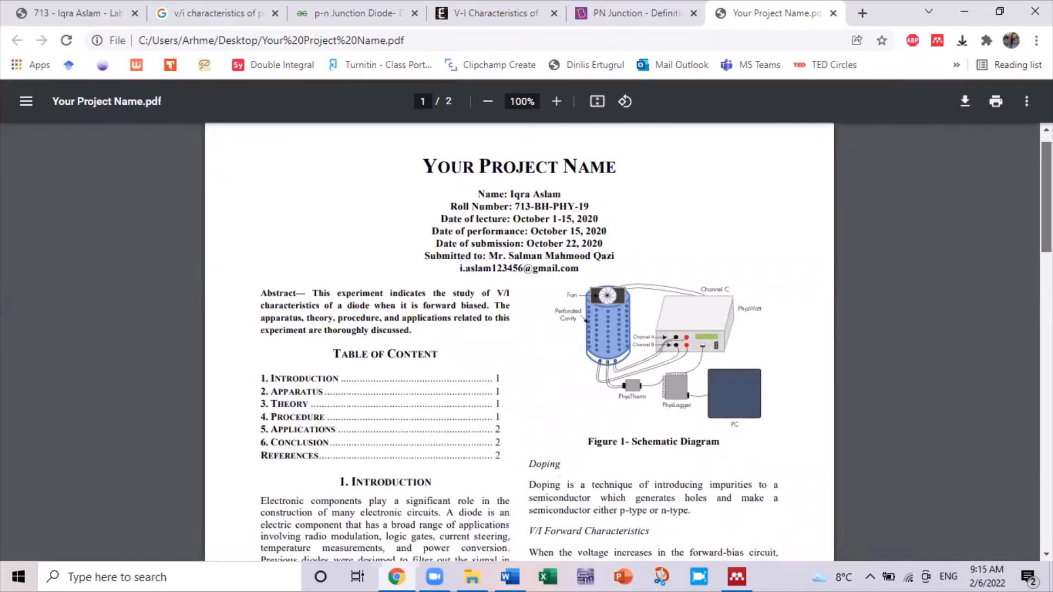
{"action": "scroll", "coordinate": [519, 345], "scroll_direction": "down", "scroll_amount": 8}
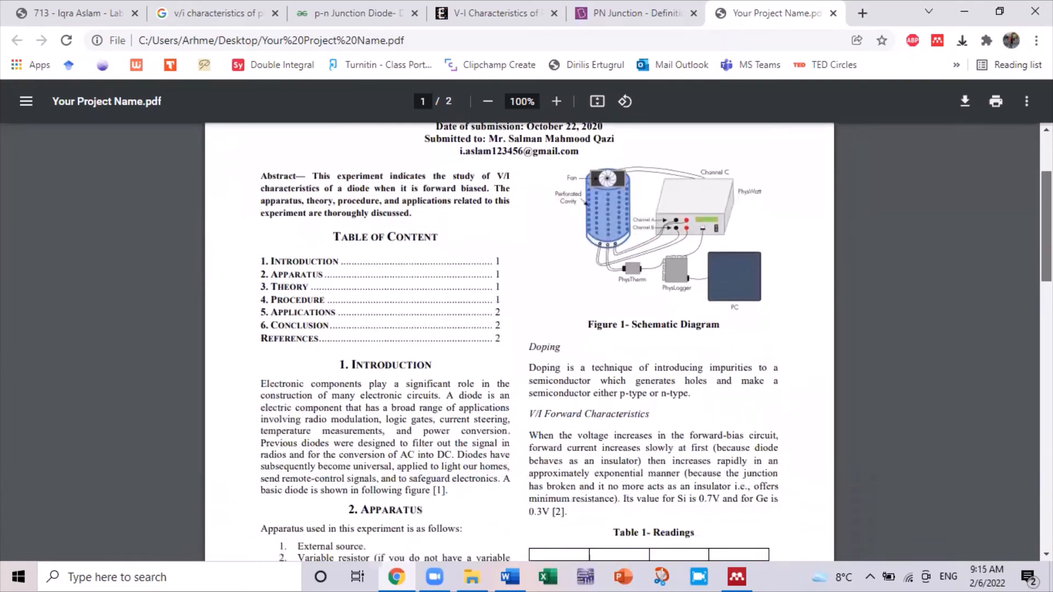
{"action": "scroll", "coordinate": [474, 447], "scroll_direction": "down", "scroll_amount": 15}
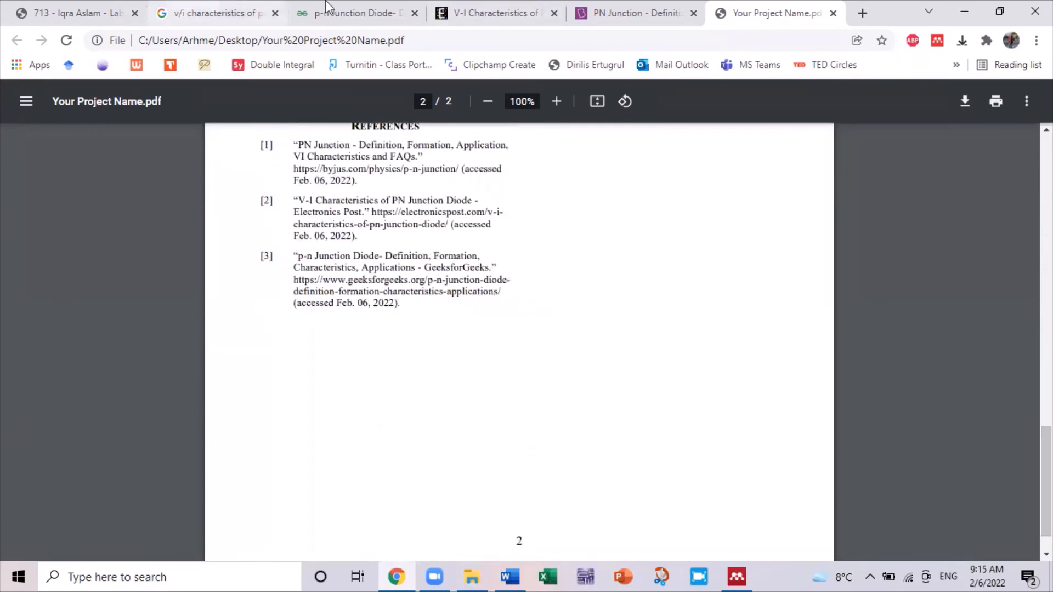
Switch to the sample lab manual PDF and examine the layout and footers of its following experiment reports
{"action": "left_click", "coordinate": [62, 8]}
{"action": "left_click", "coordinate": [828, 235]}
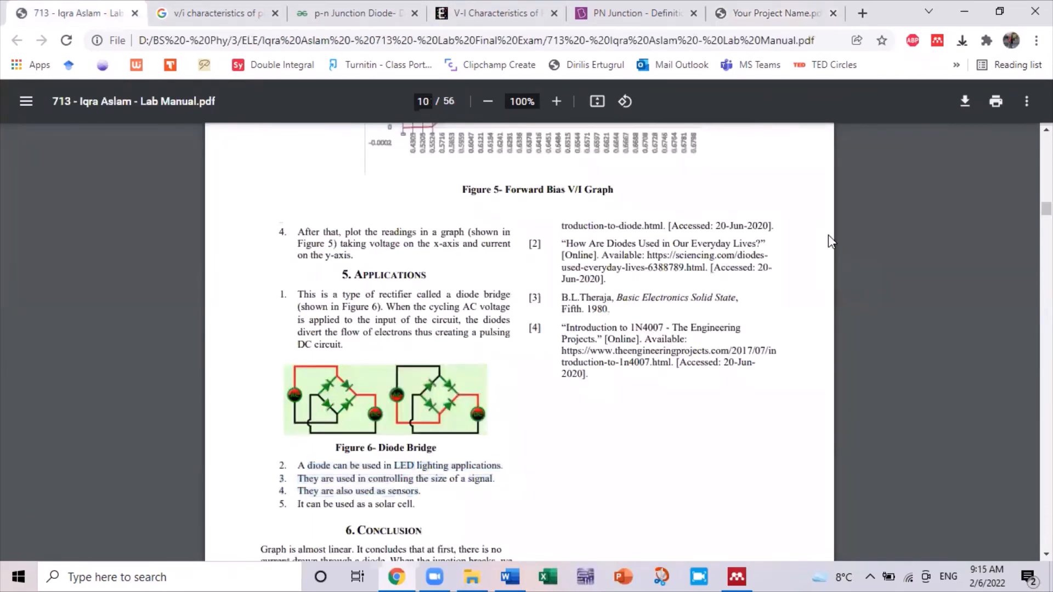
{"action": "scroll", "coordinate": [828, 235], "scroll_direction": "down", "scroll_amount": 7}
{"action": "scroll", "coordinate": [828, 235], "scroll_direction": "down", "scroll_amount": 20}
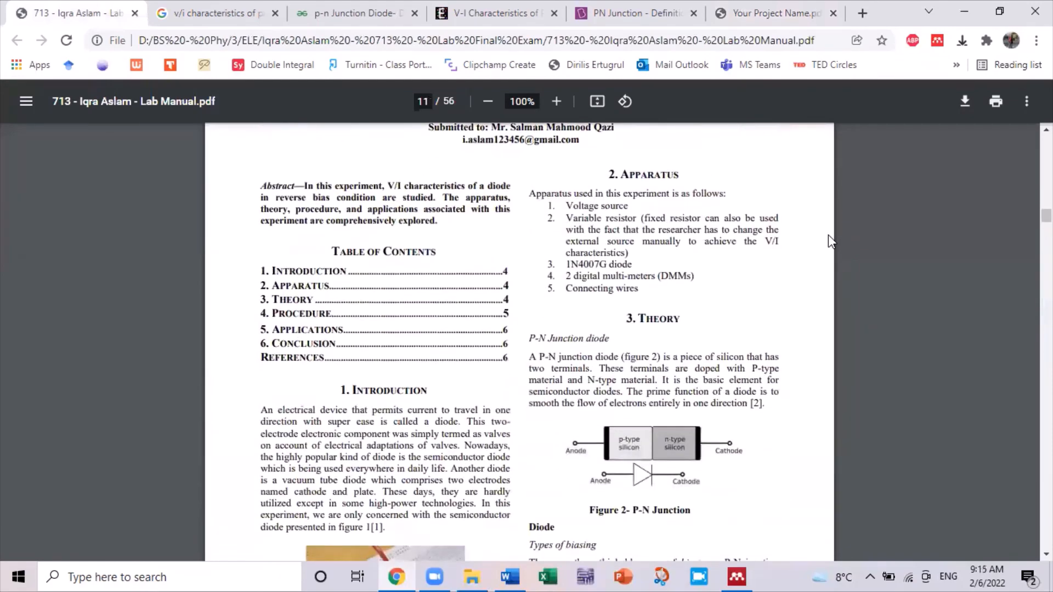
{"action": "scroll", "coordinate": [828, 235], "scroll_direction": "down", "scroll_amount": 15}
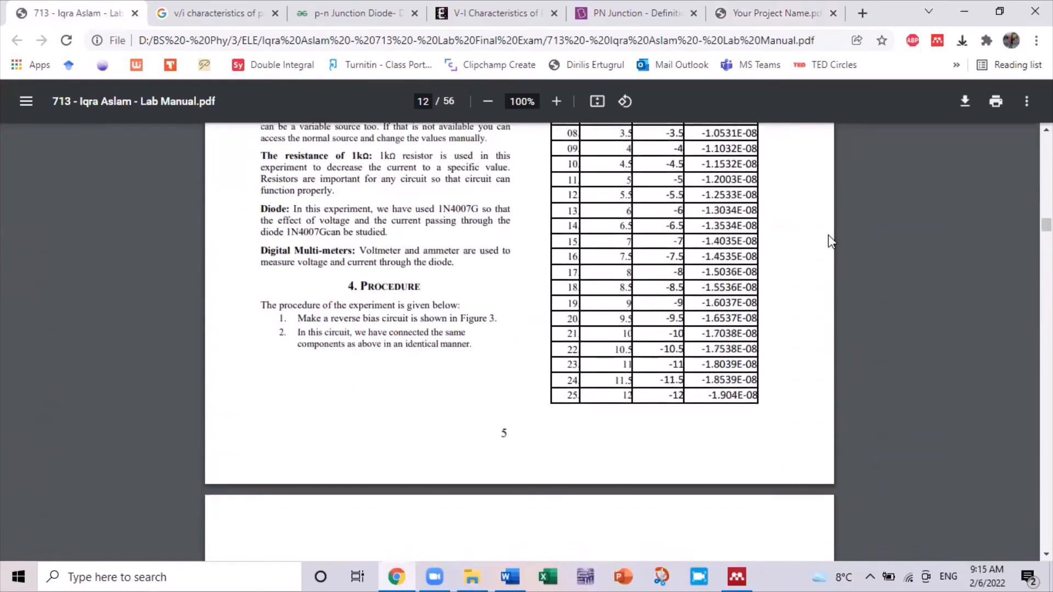
{"action": "scroll", "coordinate": [828, 234], "scroll_direction": "down", "scroll_amount": 15}
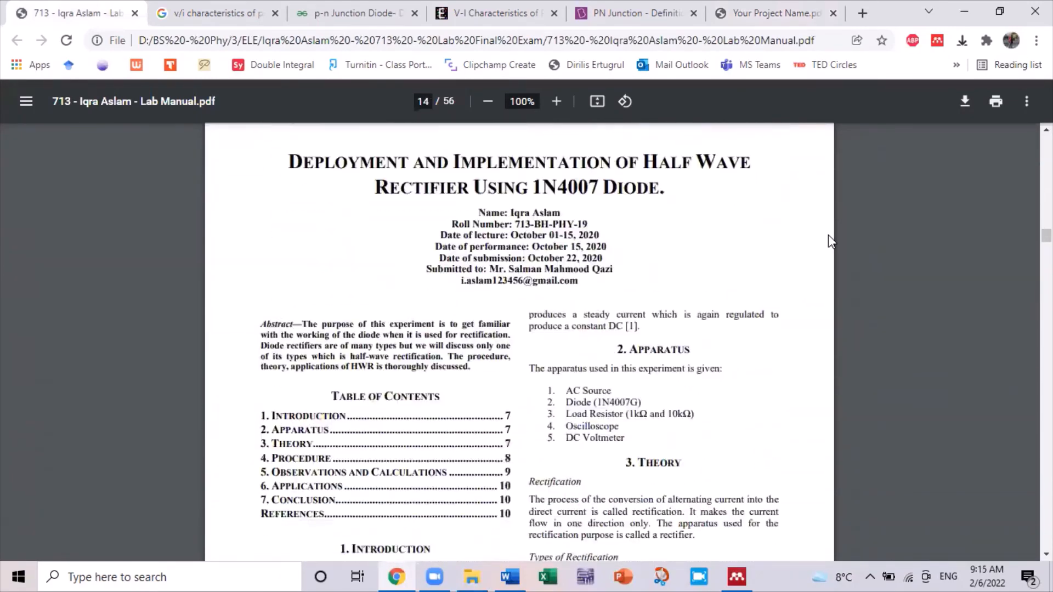
{"action": "scroll", "coordinate": [828, 235], "scroll_direction": "down", "scroll_amount": 20}
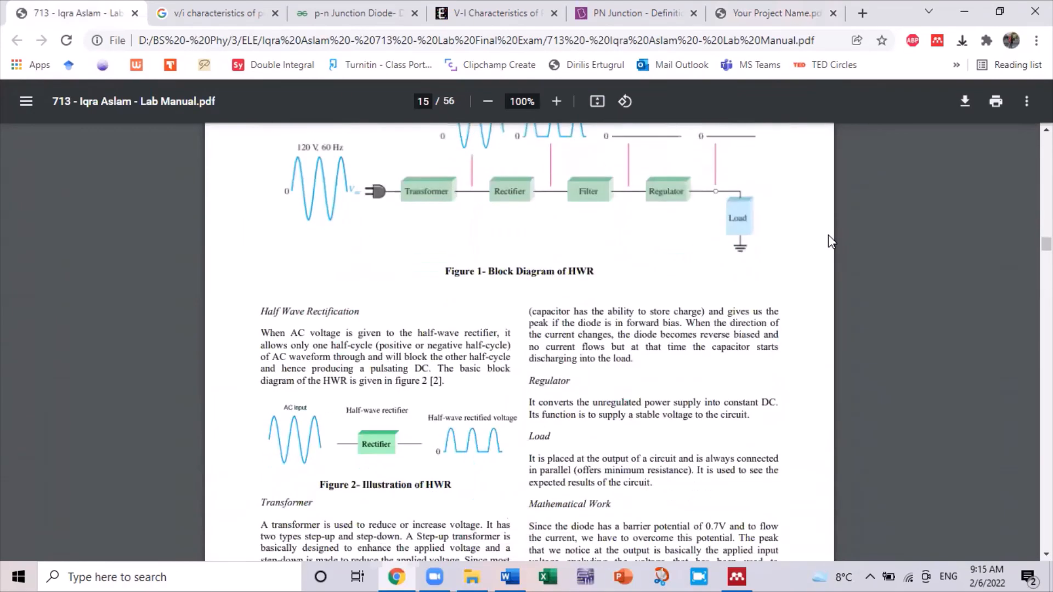
{"action": "scroll", "coordinate": [828, 235], "scroll_direction": "down", "scroll_amount": 10}
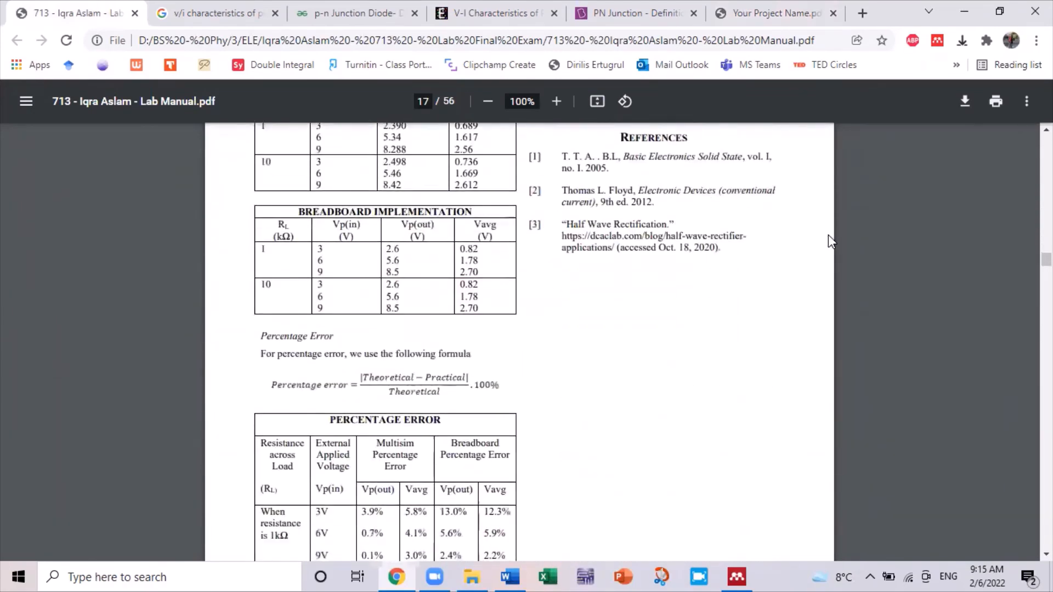
{"action": "scroll", "coordinate": [828, 235], "scroll_direction": "down", "scroll_amount": 10}
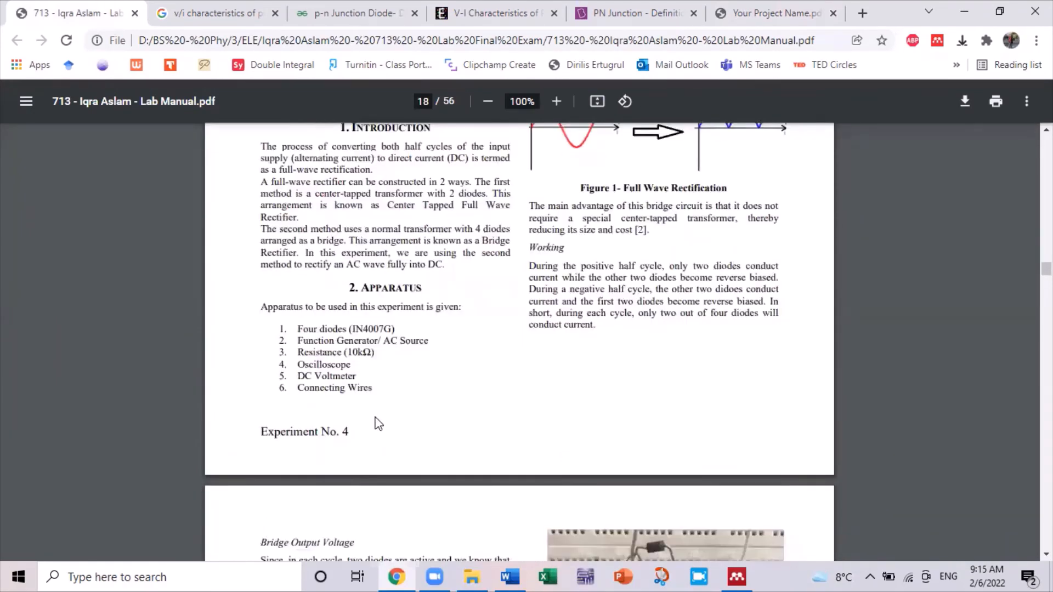